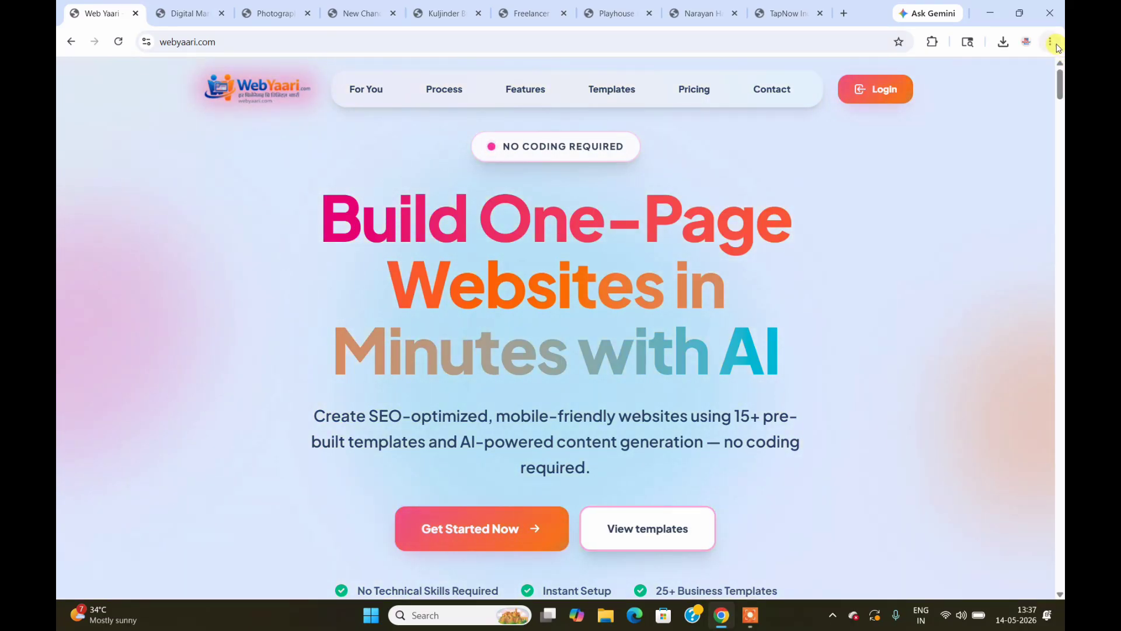
Step: Scroll down through the WebYaari landing page's features section
drag(1060, 87, 1060, 97)
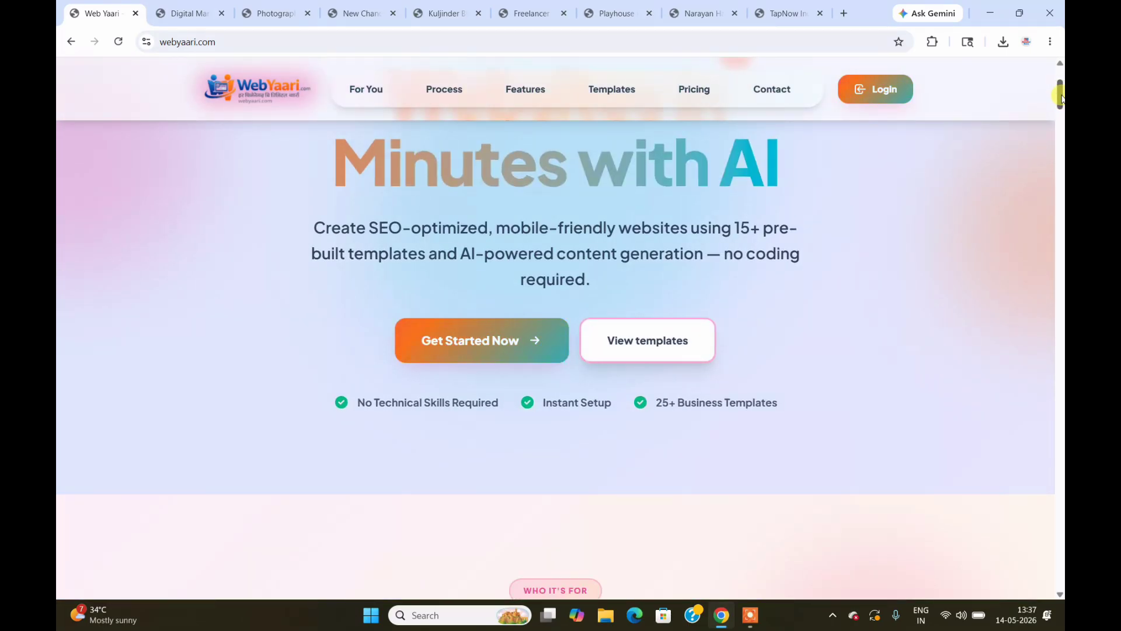
drag(1061, 98, 1060, 140)
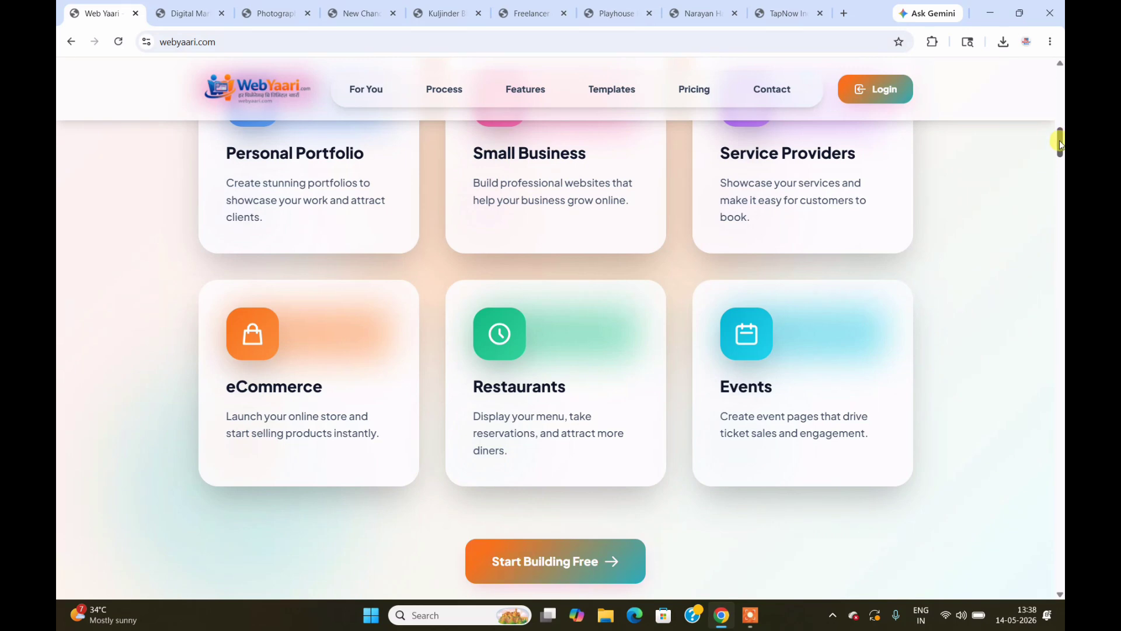
drag(1062, 140, 1060, 168)
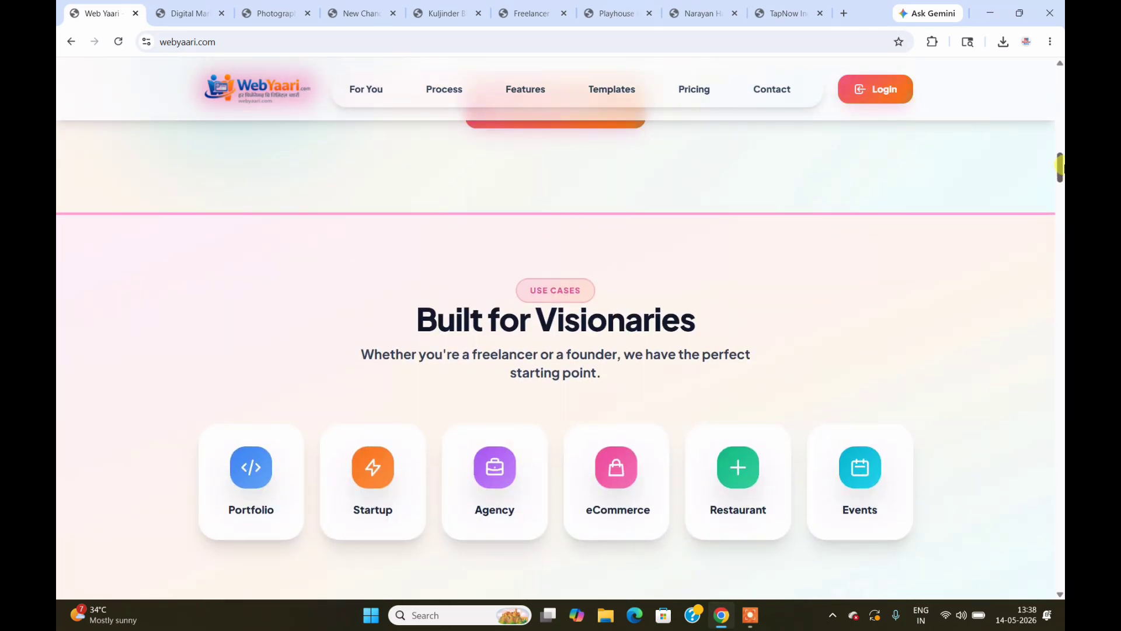
drag(1061, 168, 1062, 231)
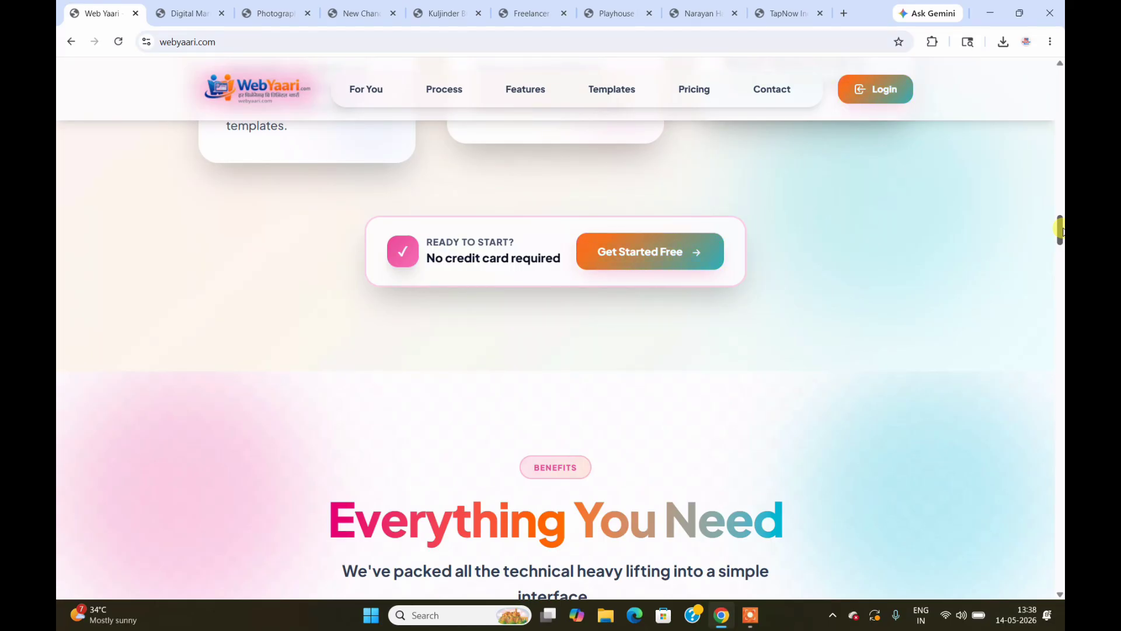
mouse_move(1061, 231)
mouse_down()
mouse_move(1062, 76)
mouse_move(1061, 245)
mouse_up()
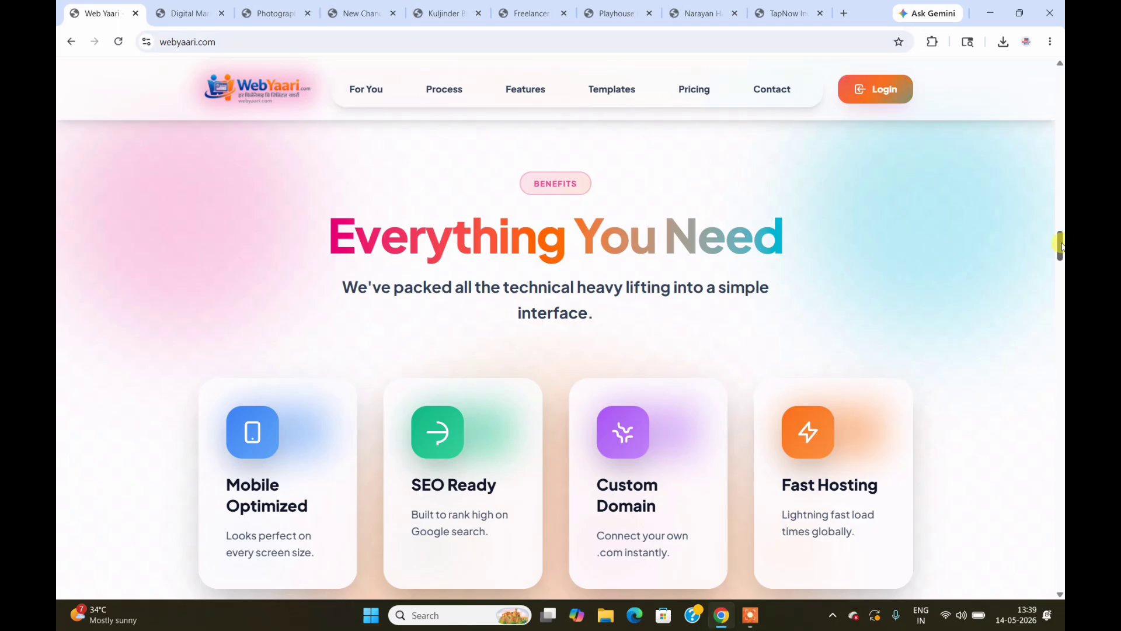
drag(1060, 245, 1062, 260)
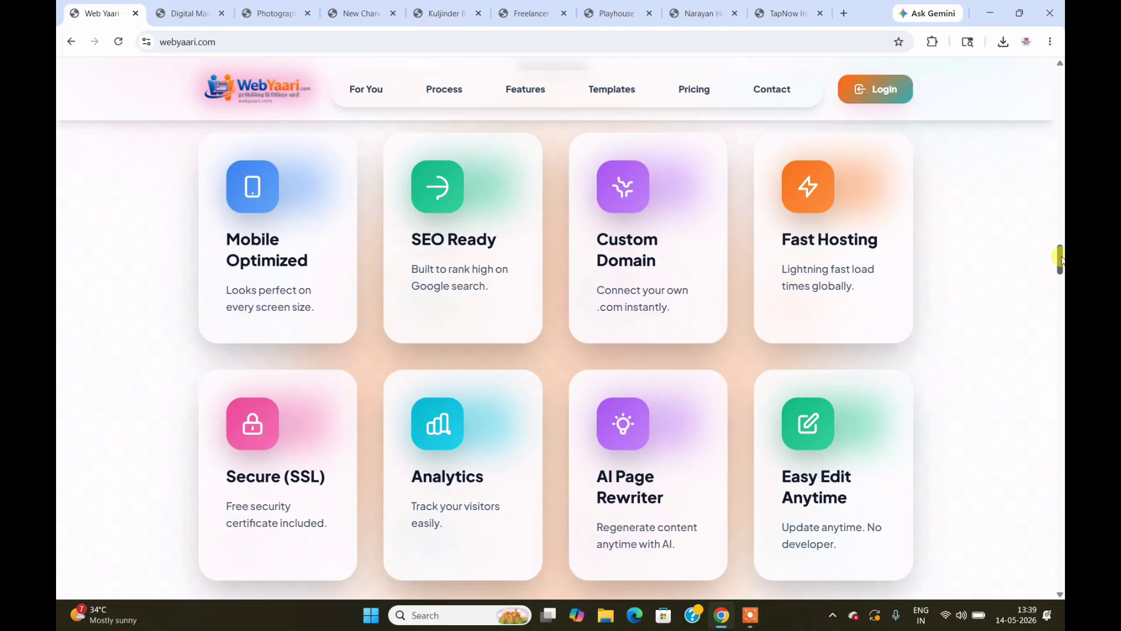
Step: Return to the top of the landing page and bring up the live Digit Yaari site
drag(1062, 259, 1062, 69)
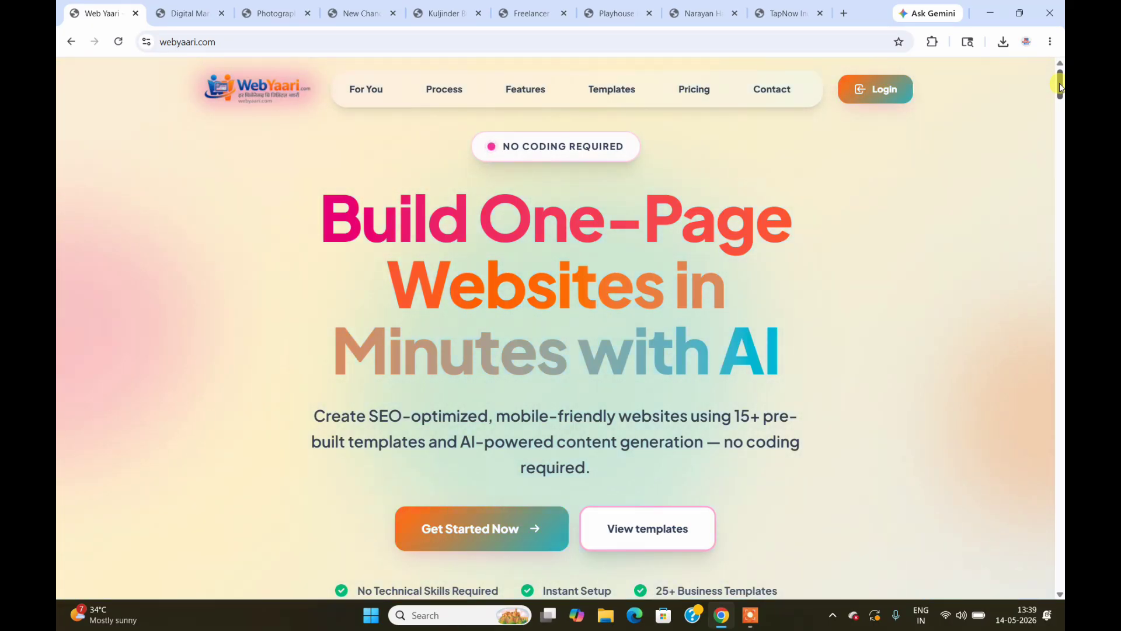
drag(1060, 83, 1058, 106)
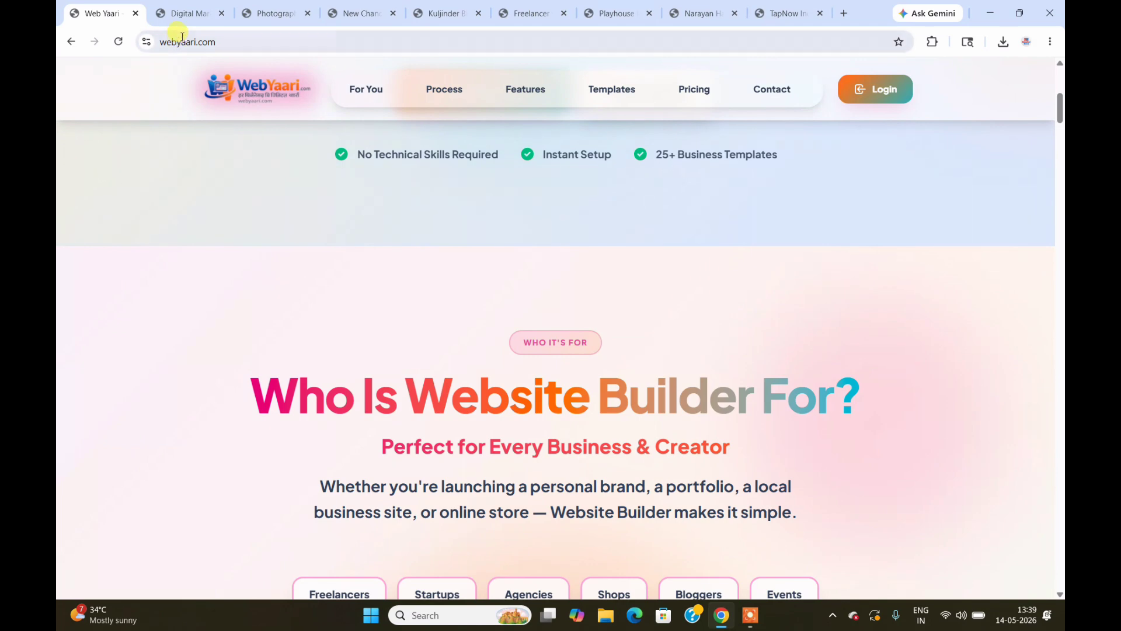
click(184, 14)
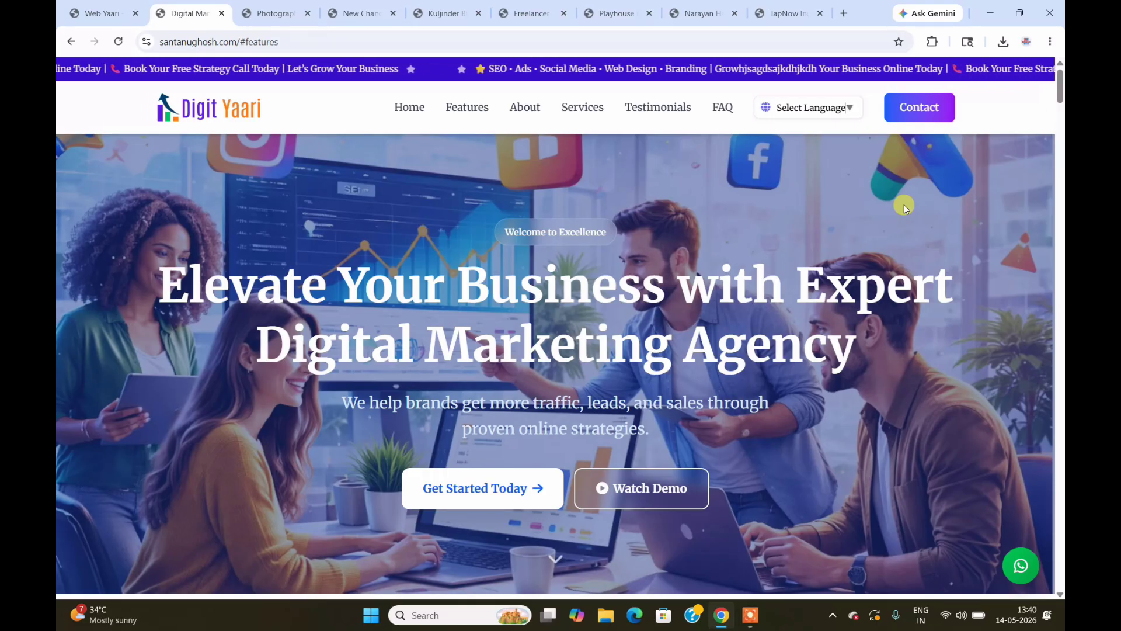
scroll(904, 204, down, 2)
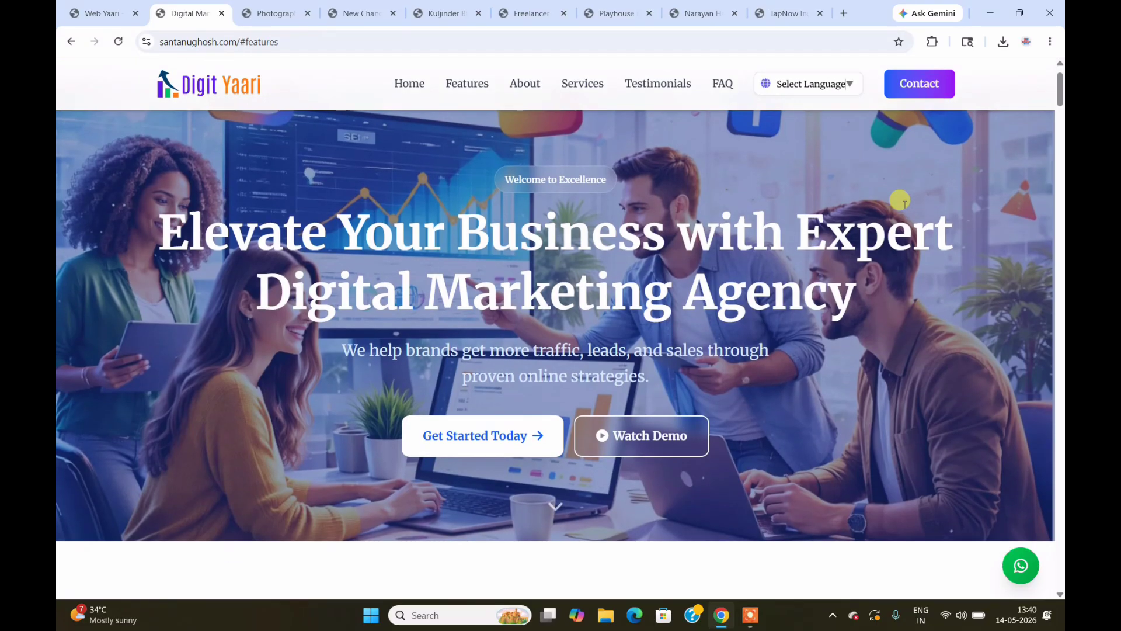
scroll(900, 201, up, 2)
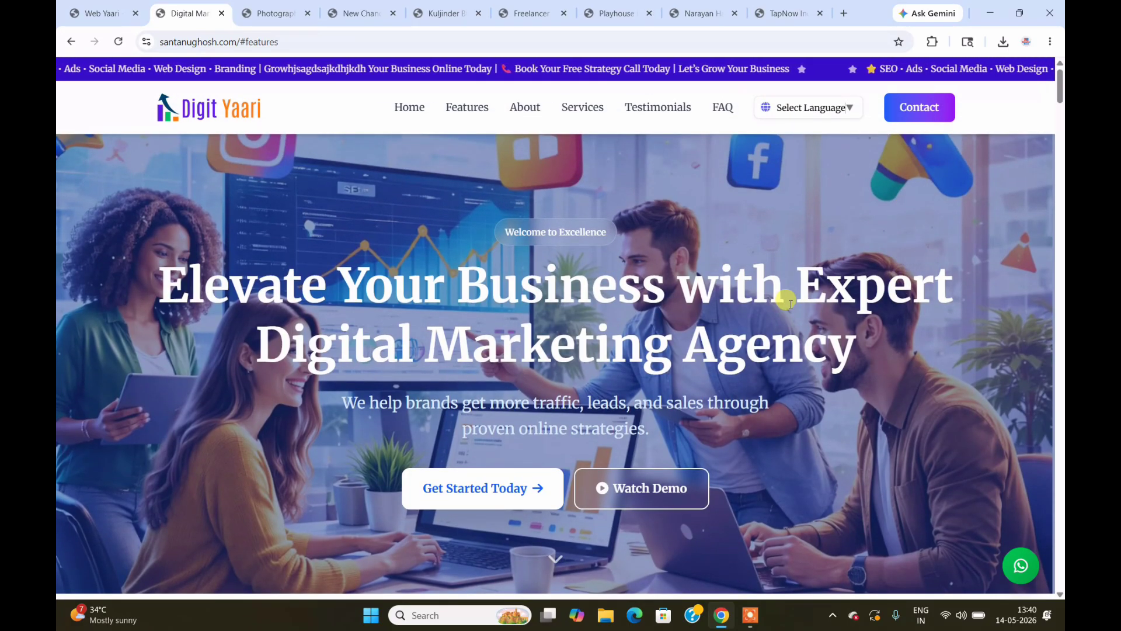
scroll(759, 310, down, 2)
scroll(790, 305, down, 2)
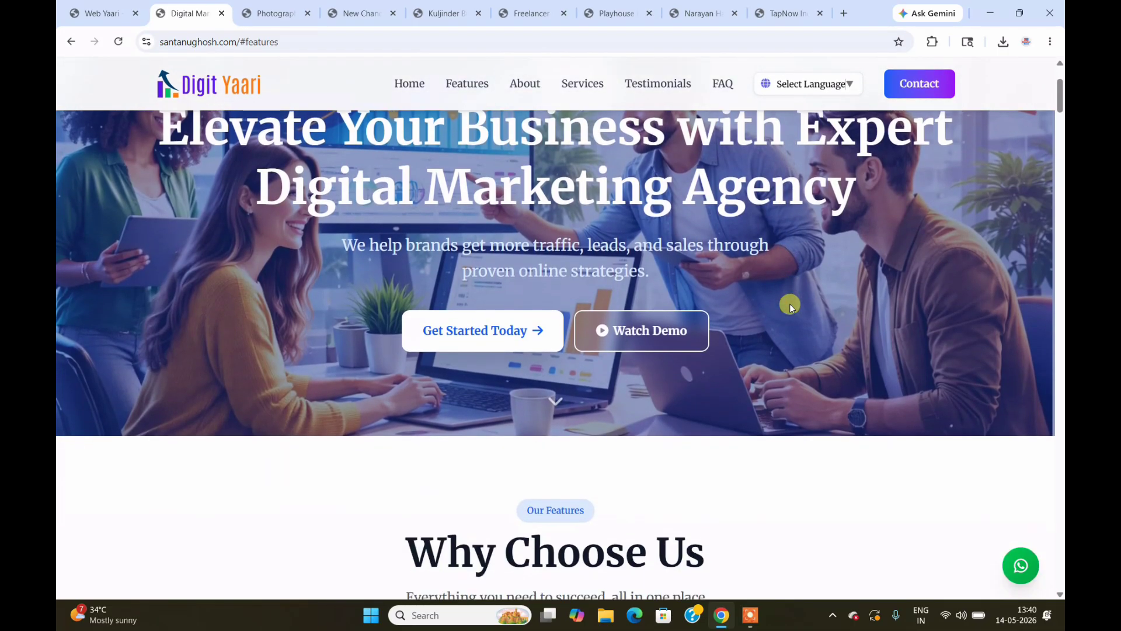
scroll(790, 304, down, 2)
scroll(790, 305, down, 2)
scroll(790, 305, down, 3)
scroll(791, 305, down, 3)
scroll(791, 305, down, 4)
scroll(791, 305, down, 3)
scroll(791, 305, down, 3)
scroll(791, 306, down, 5)
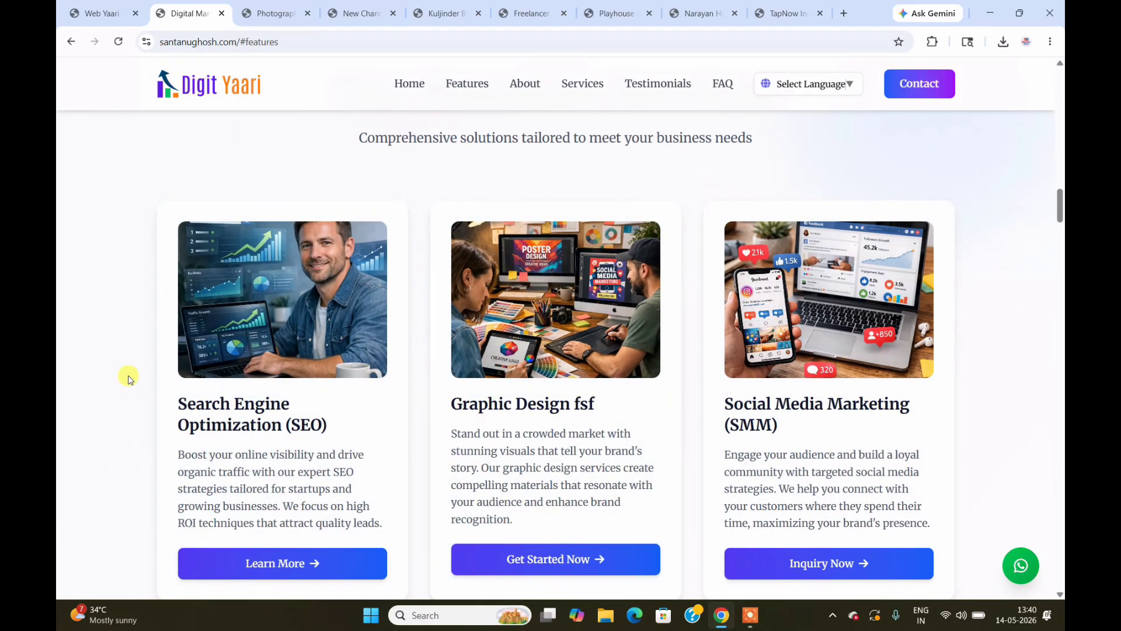
scroll(128, 378, down, 3)
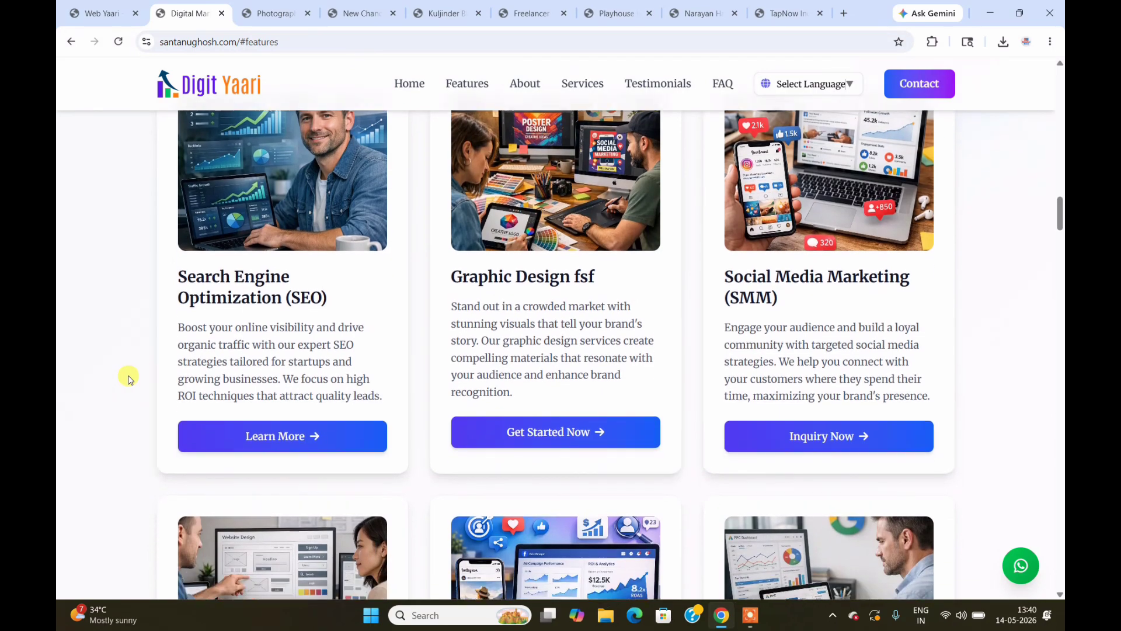
scroll(129, 379, down, 4)
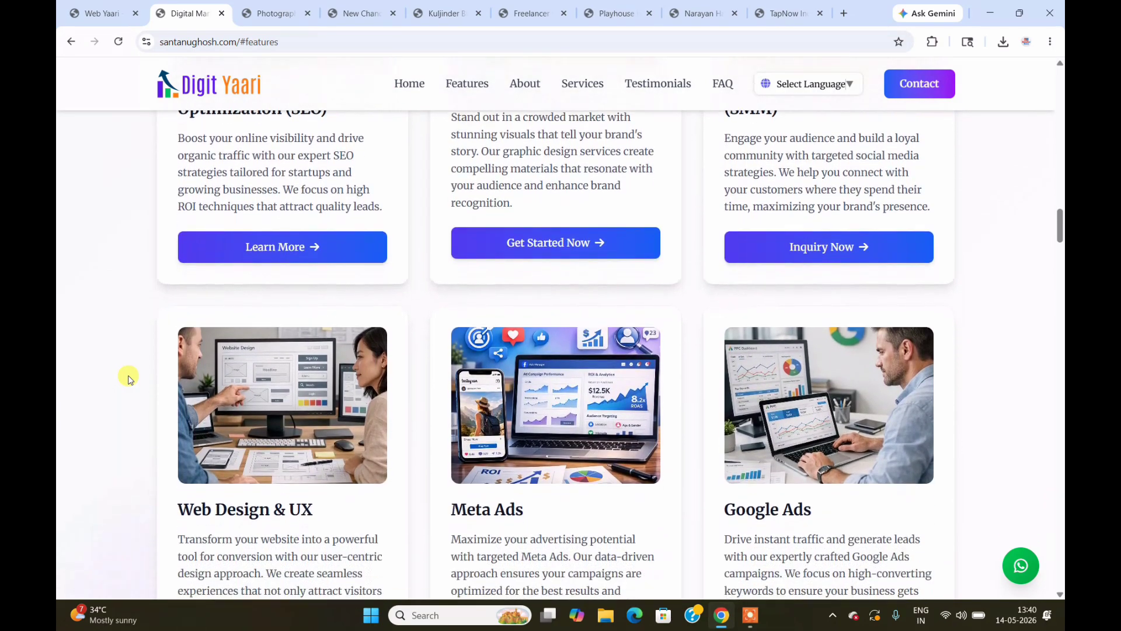
scroll(128, 379, down, 9)
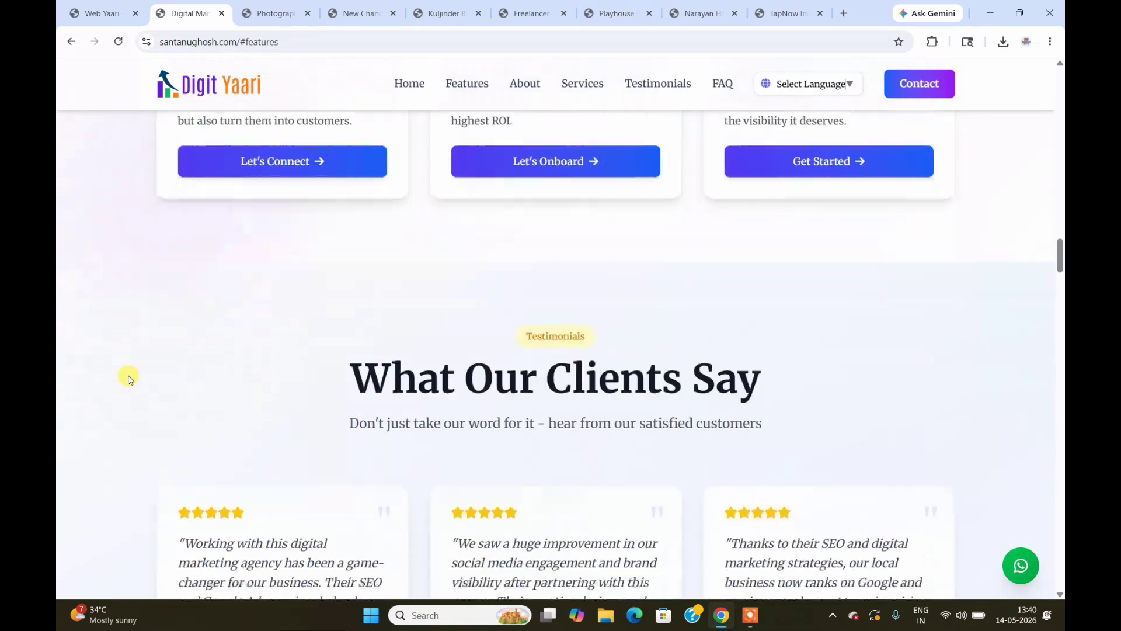
scroll(128, 378, down, 9)
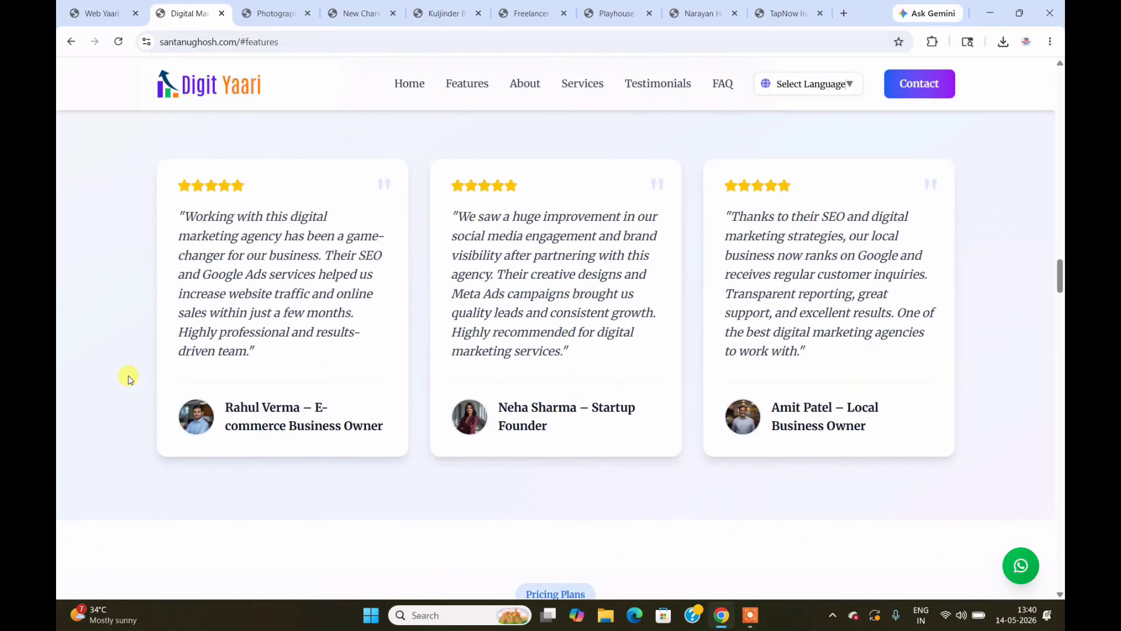
scroll(128, 378, down, 4)
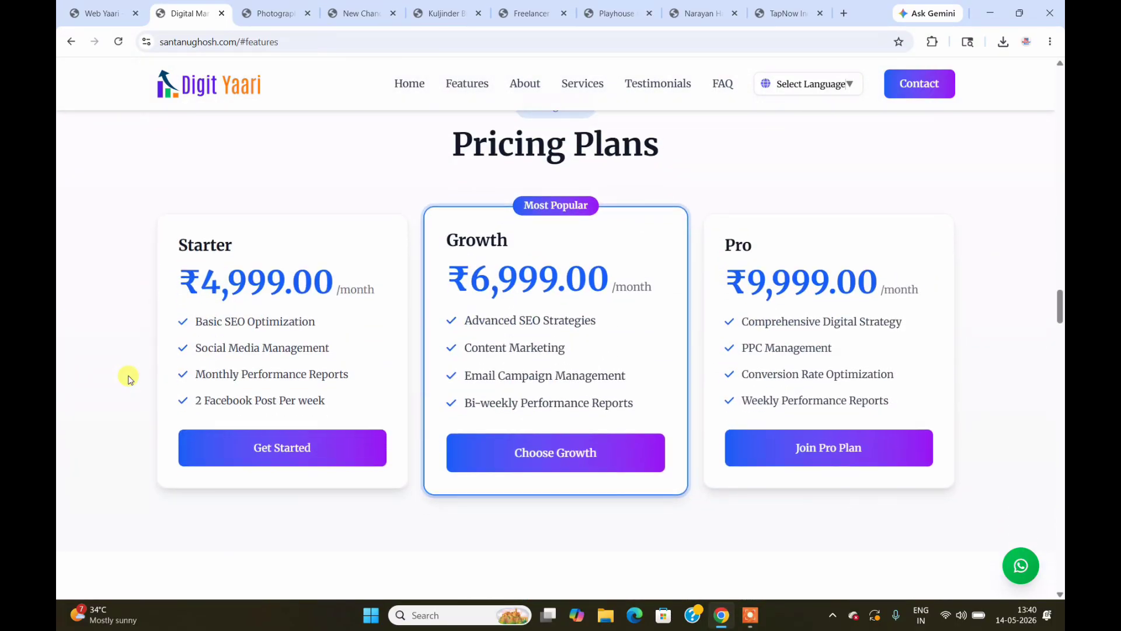
scroll(128, 378, down, 1)
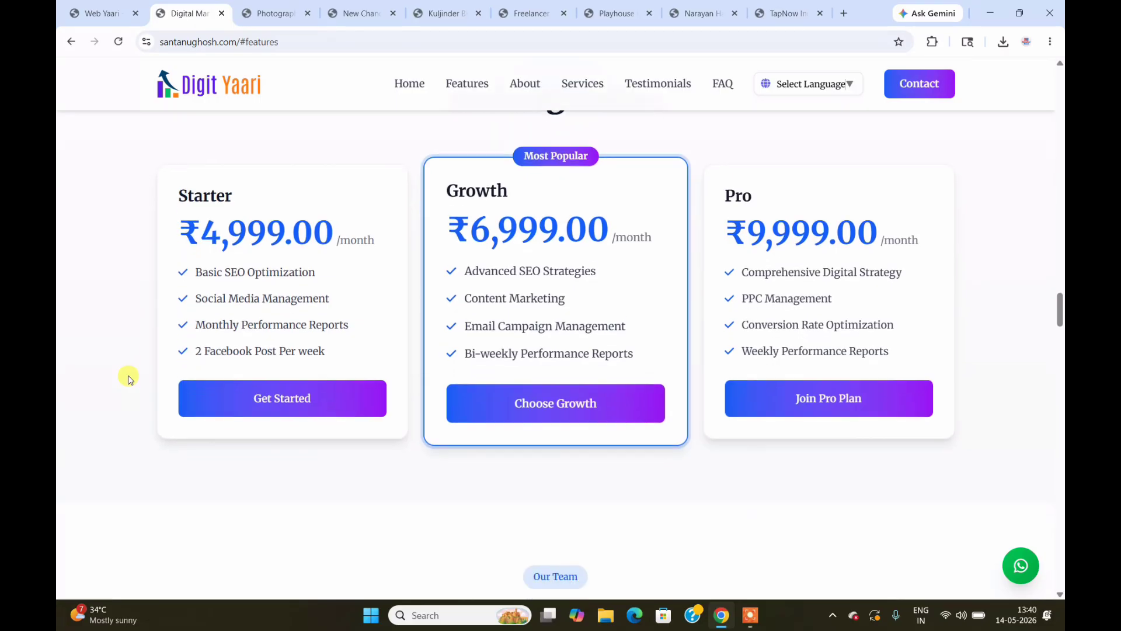
scroll(128, 379, up, 4)
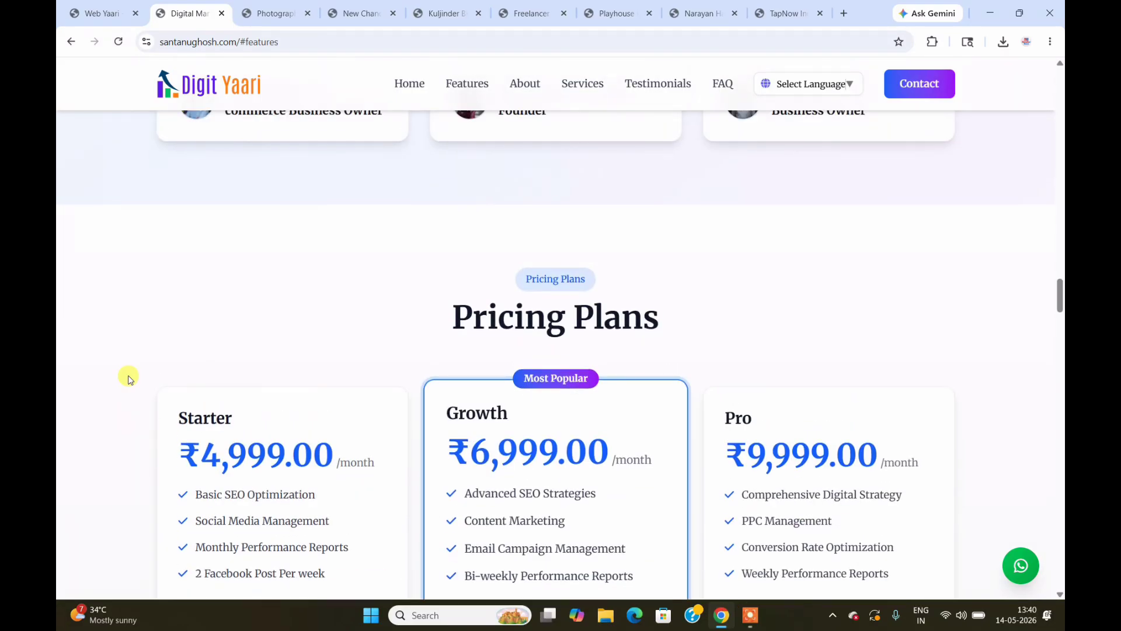
scroll(128, 378, down, 6)
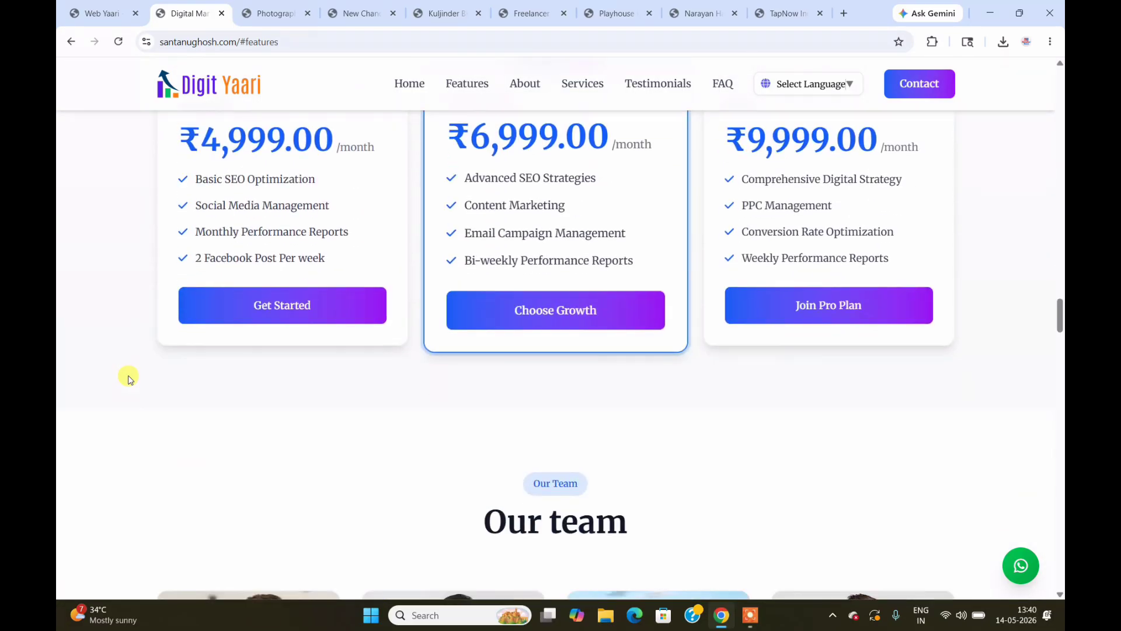
scroll(128, 378, down, 10)
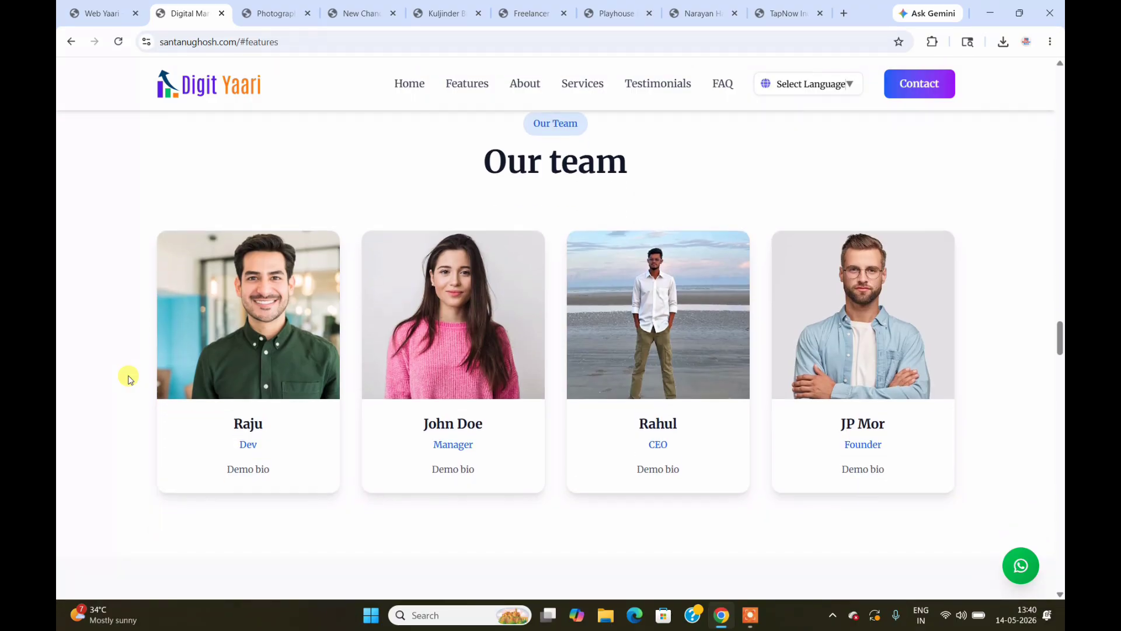
scroll(129, 379, down, 8)
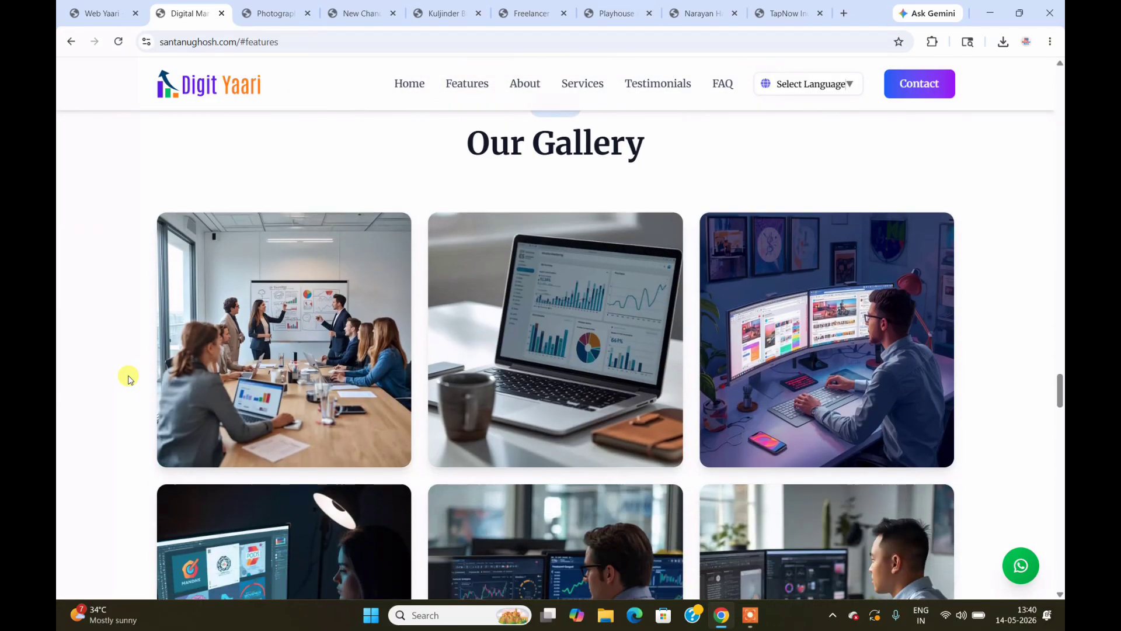
scroll(129, 378, down, 10)
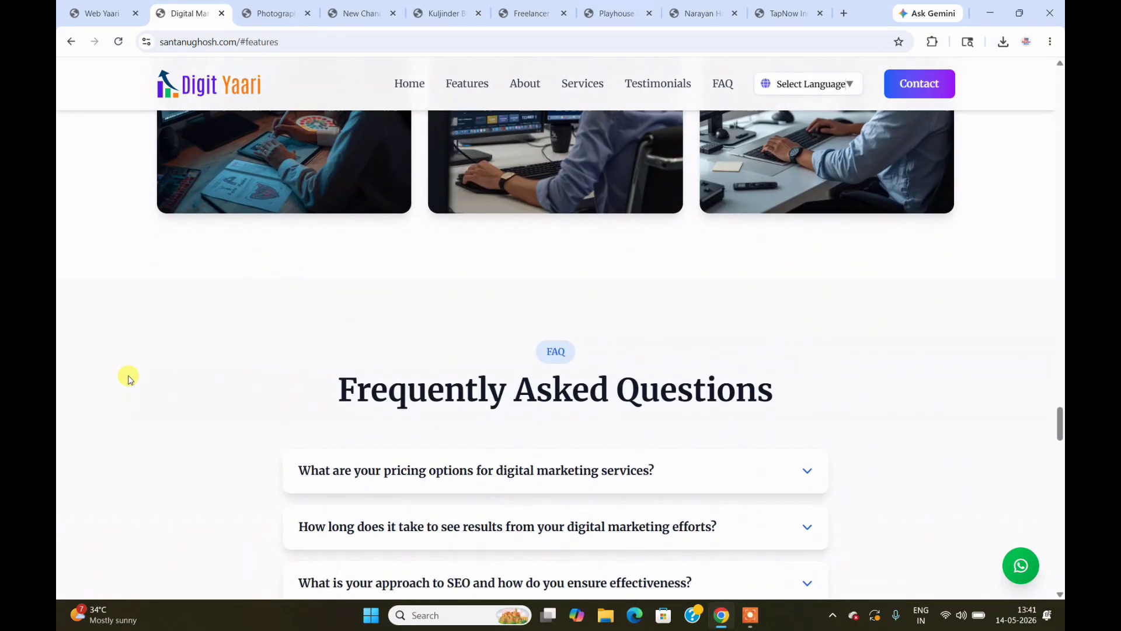
scroll(128, 379, down, 4)
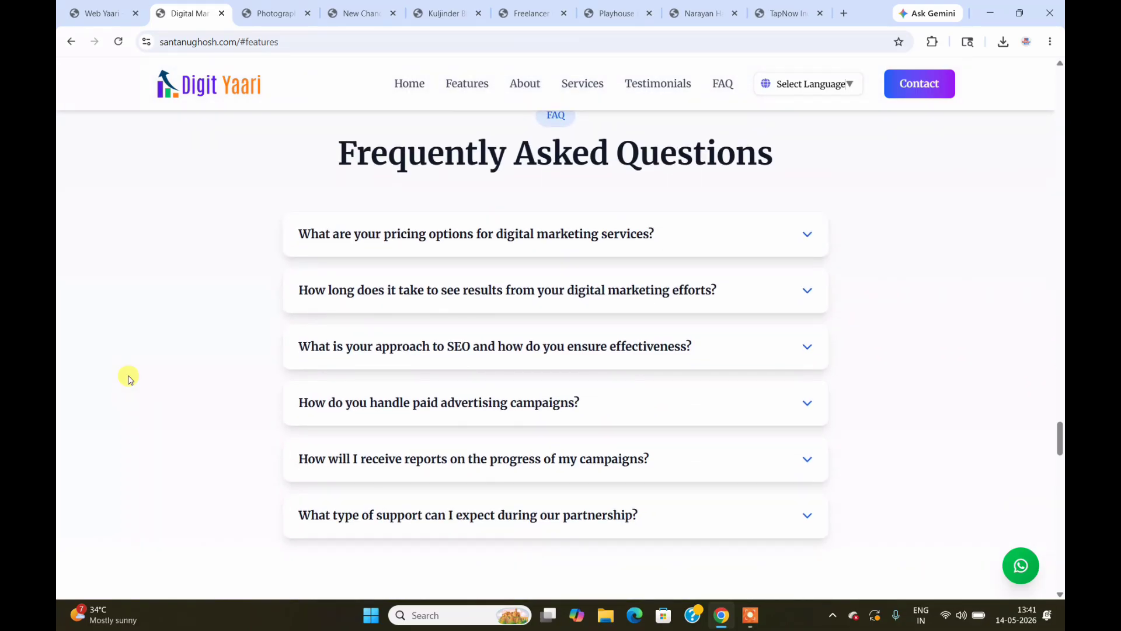
scroll(129, 378, down, 1)
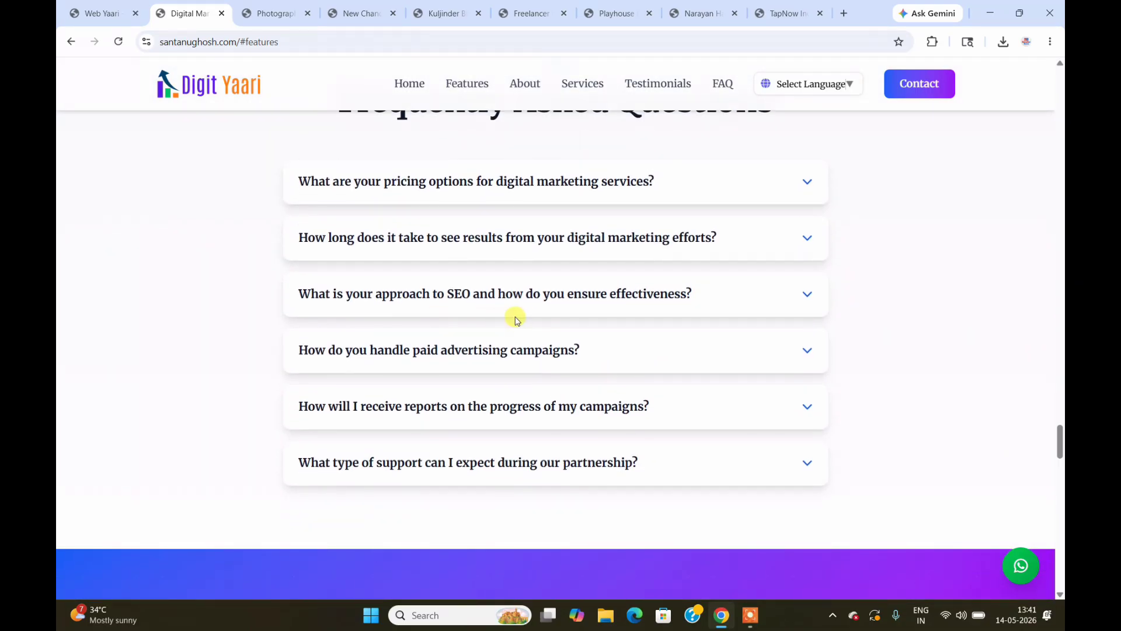
Step: Expand the FAQ answers on paid advertising campaigns and the SEO approach
click(533, 337)
click(645, 303)
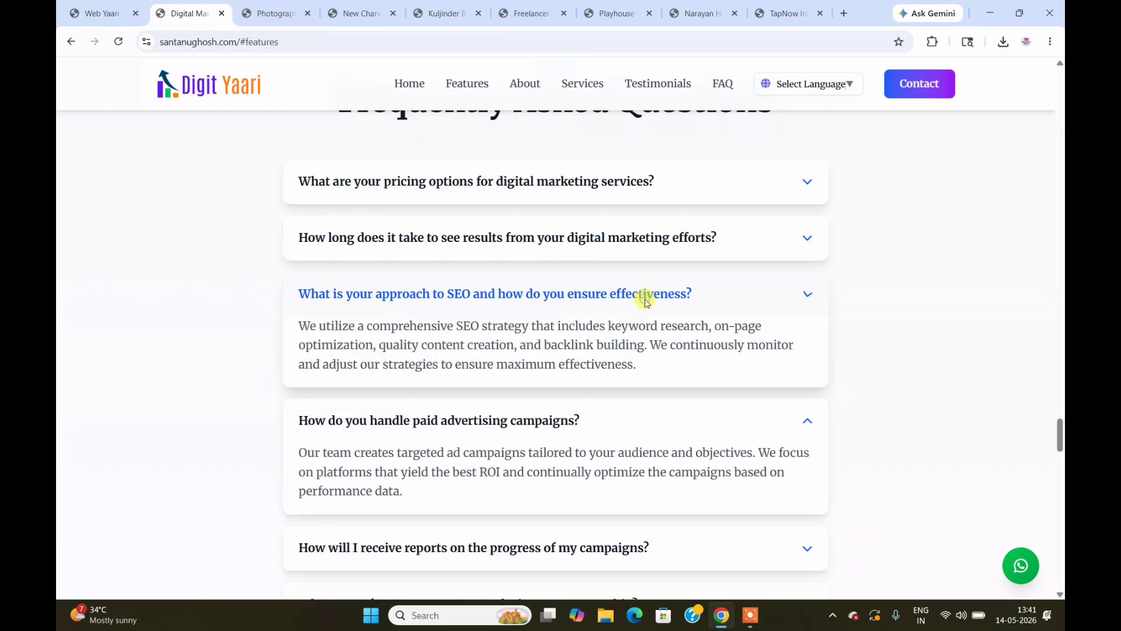
scroll(865, 340, down, 10)
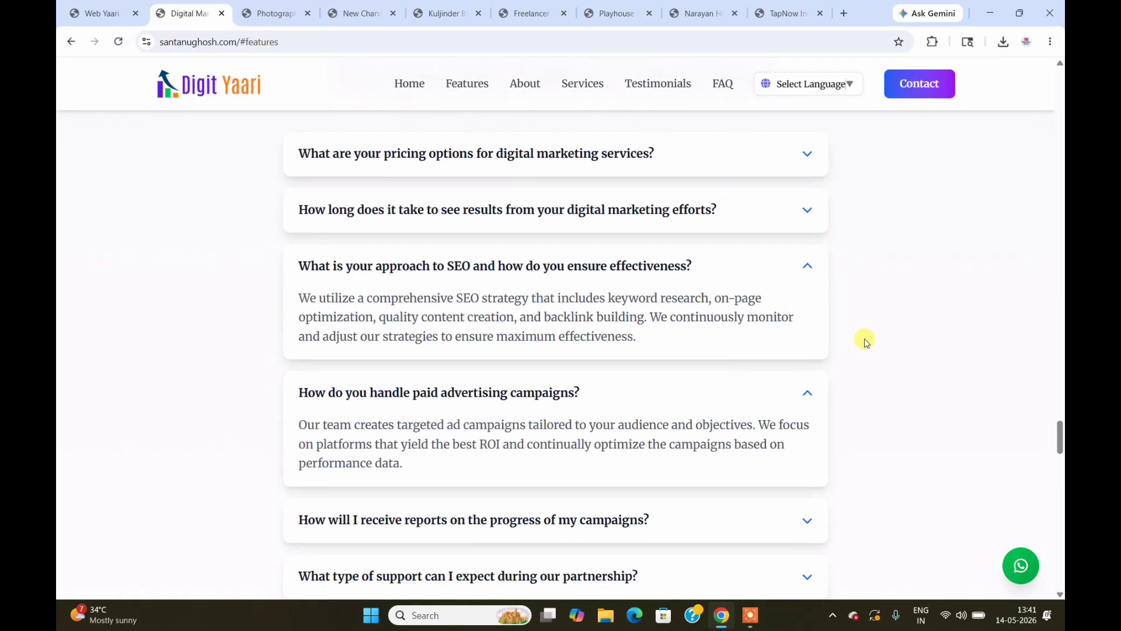
scroll(864, 338, down, 3)
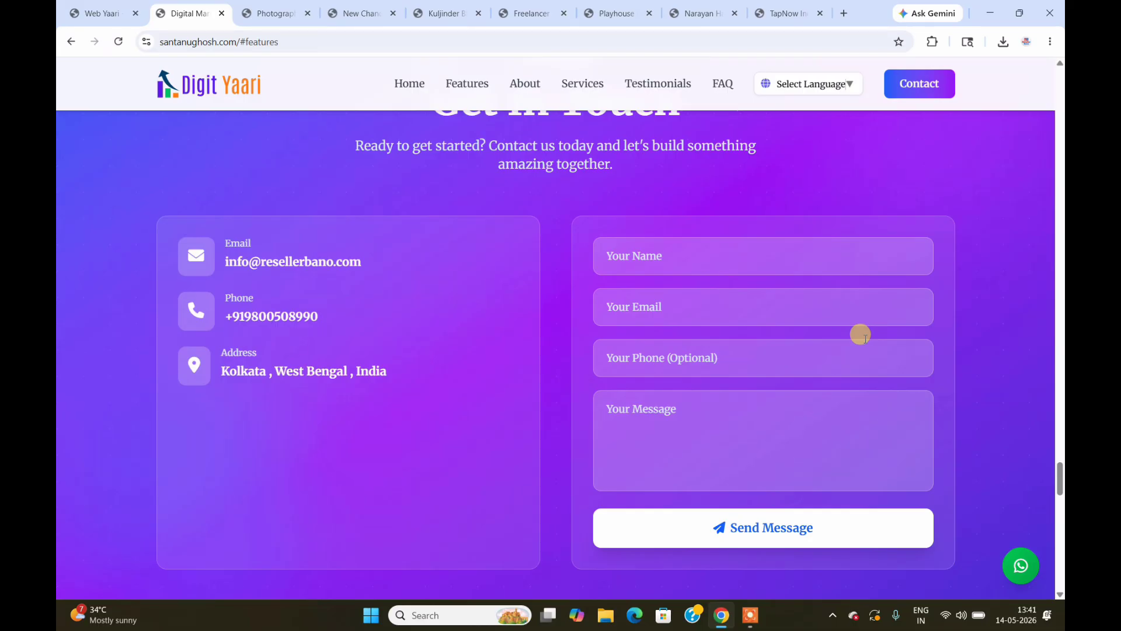
Step: Dismiss the contact form's email autofill list and scroll down to the footer
click(774, 303)
click(1007, 292)
scroll(1007, 292, down, 5)
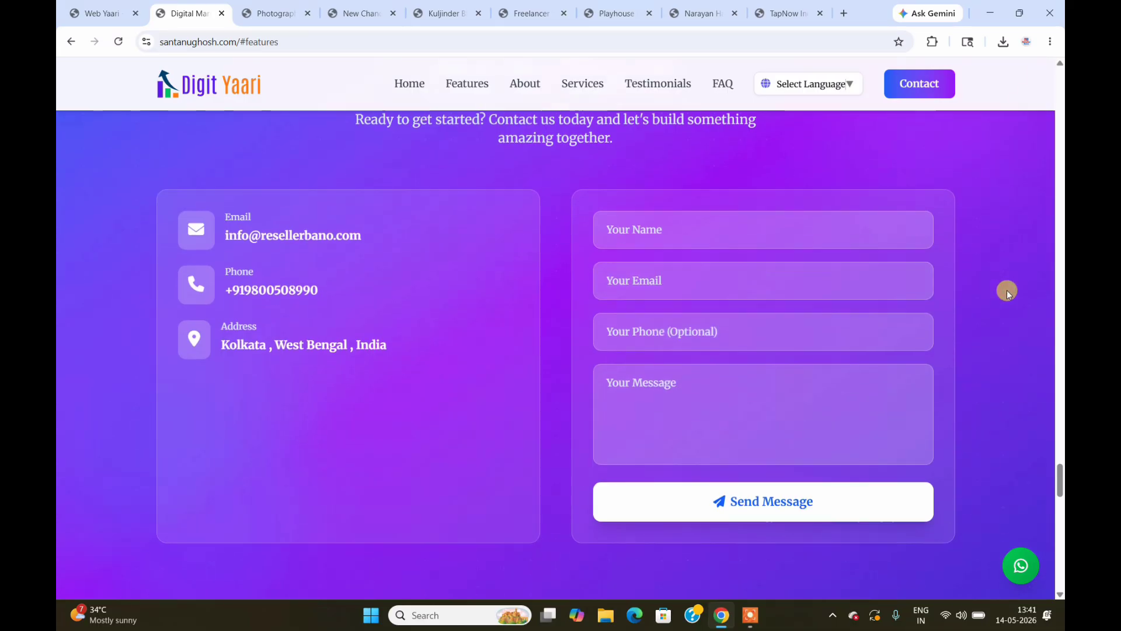
scroll(1007, 292, down, 5)
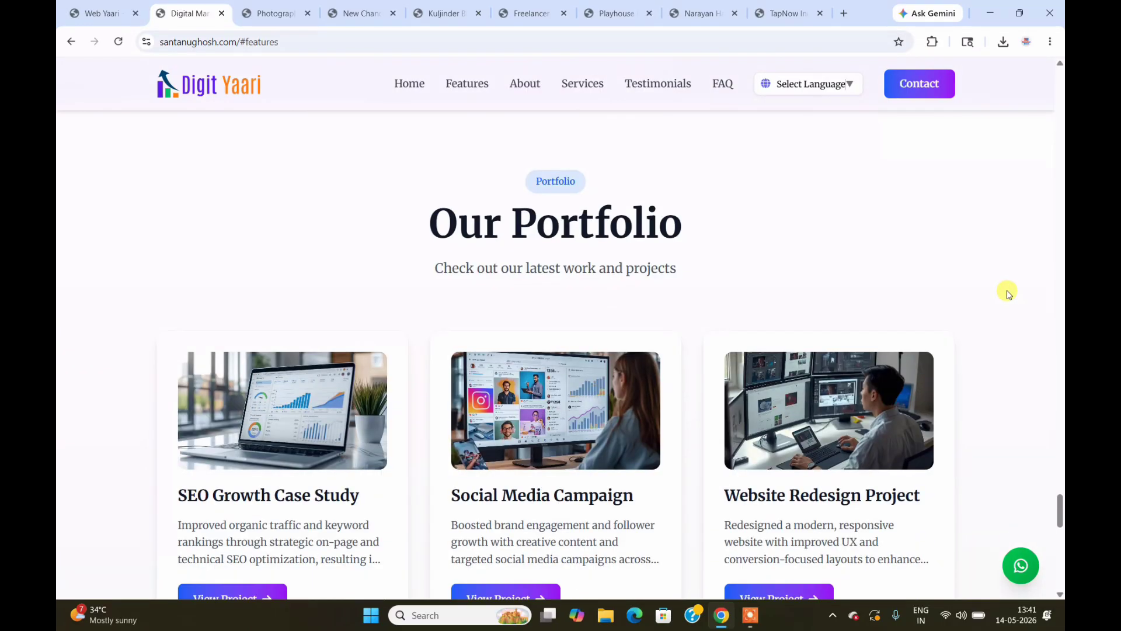
scroll(1007, 292, down, 10)
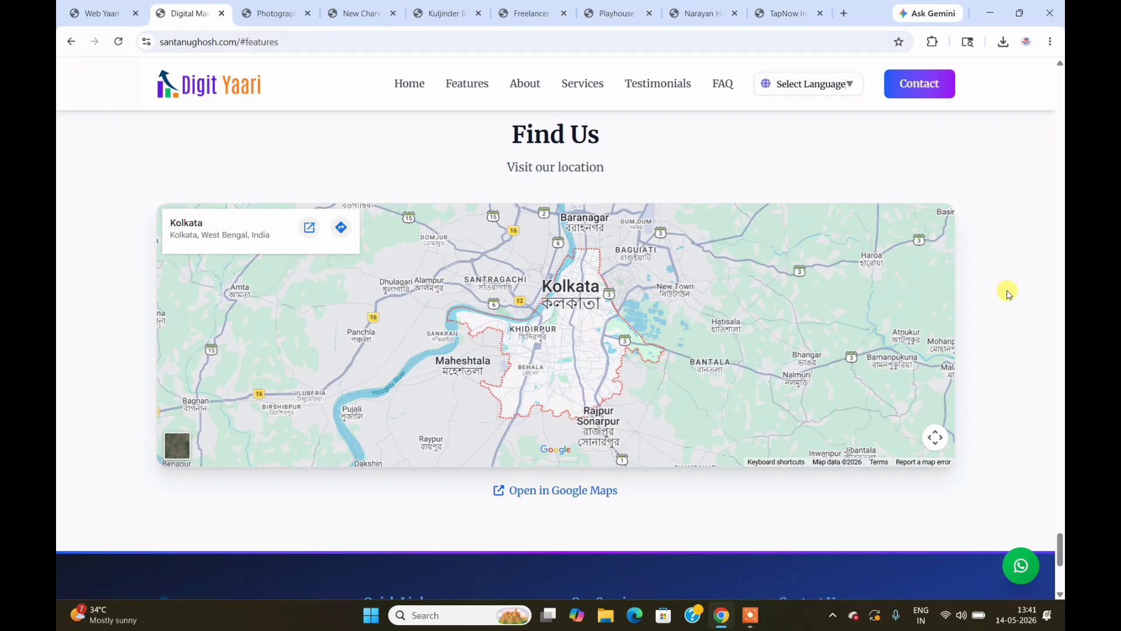
scroll(1007, 292, down, 5)
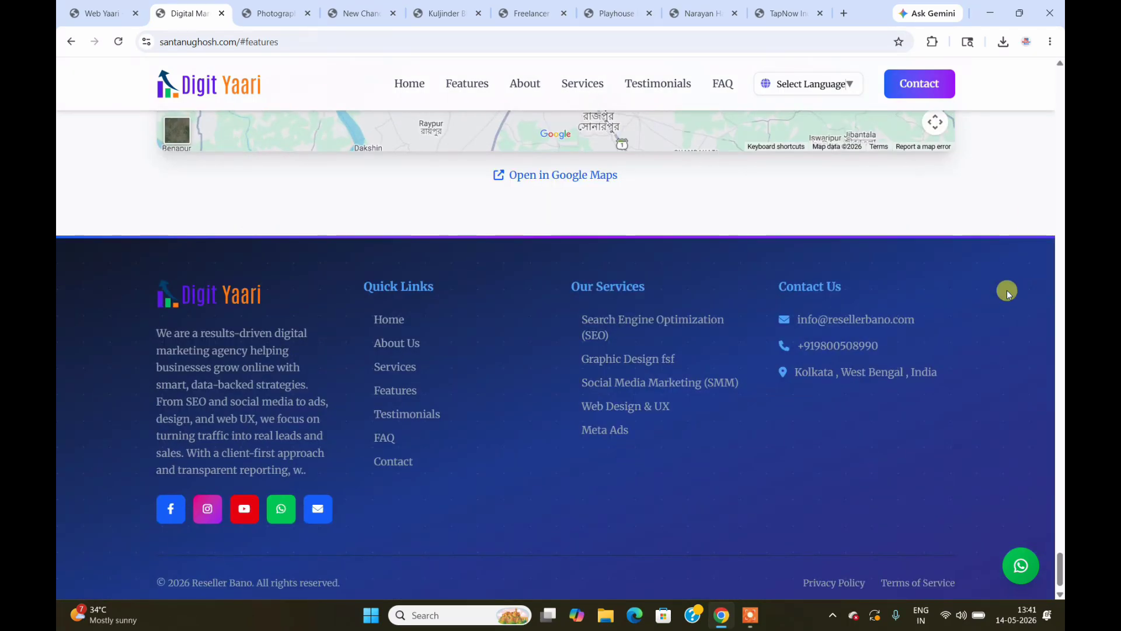
Step: Scroll back up to the Digit Yaari hero headline
scroll(1007, 292, up, 15)
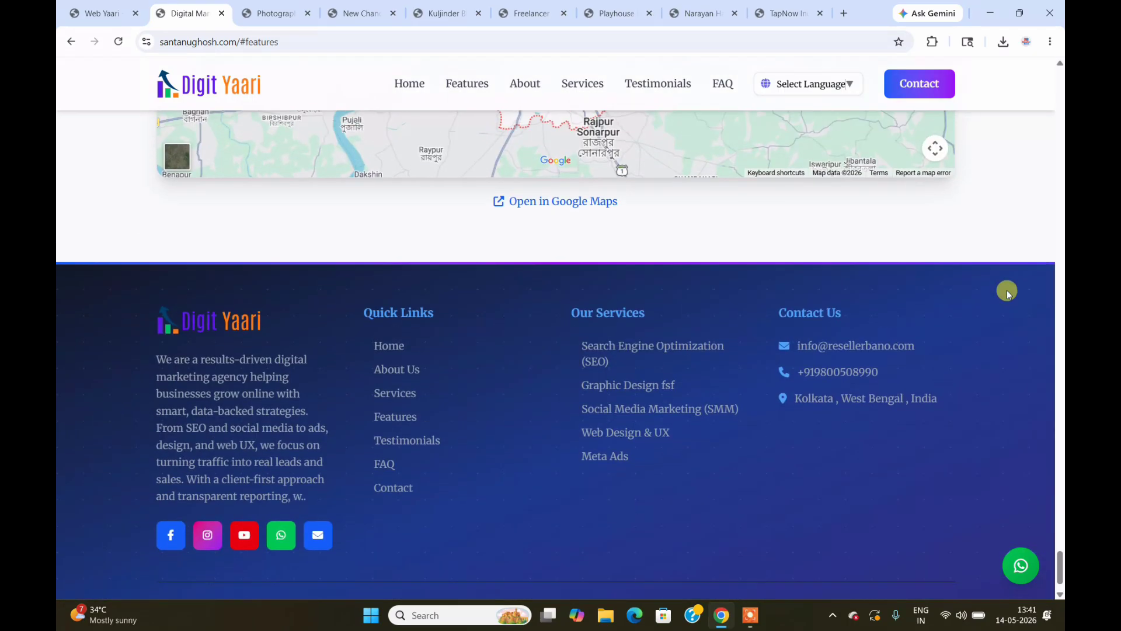
scroll(1007, 292, up, 10)
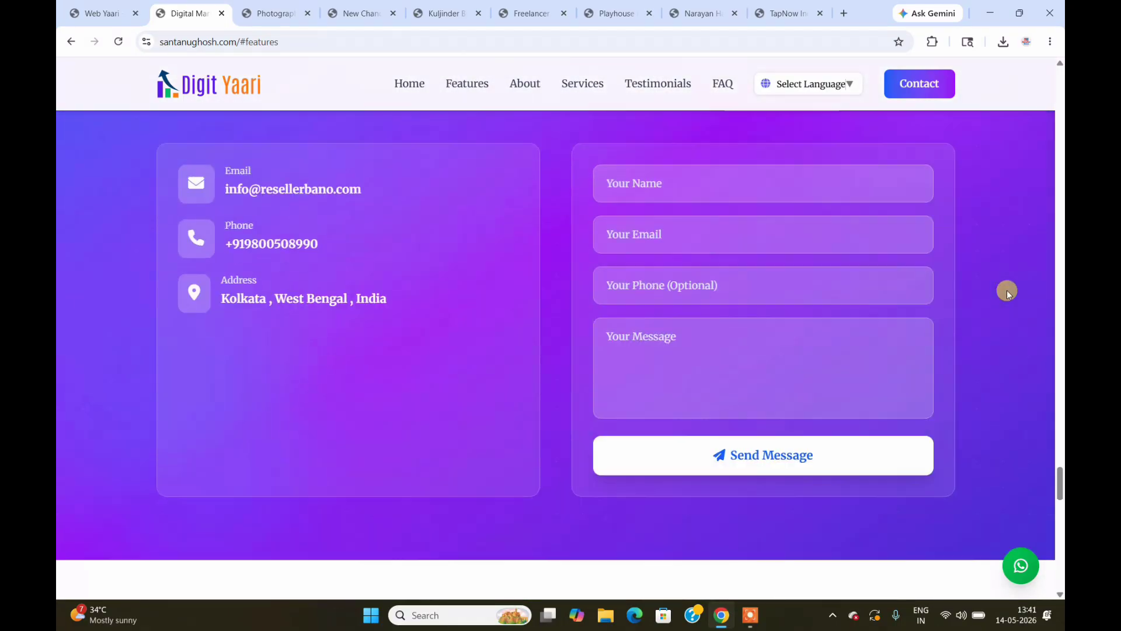
scroll(1007, 292, up, 10)
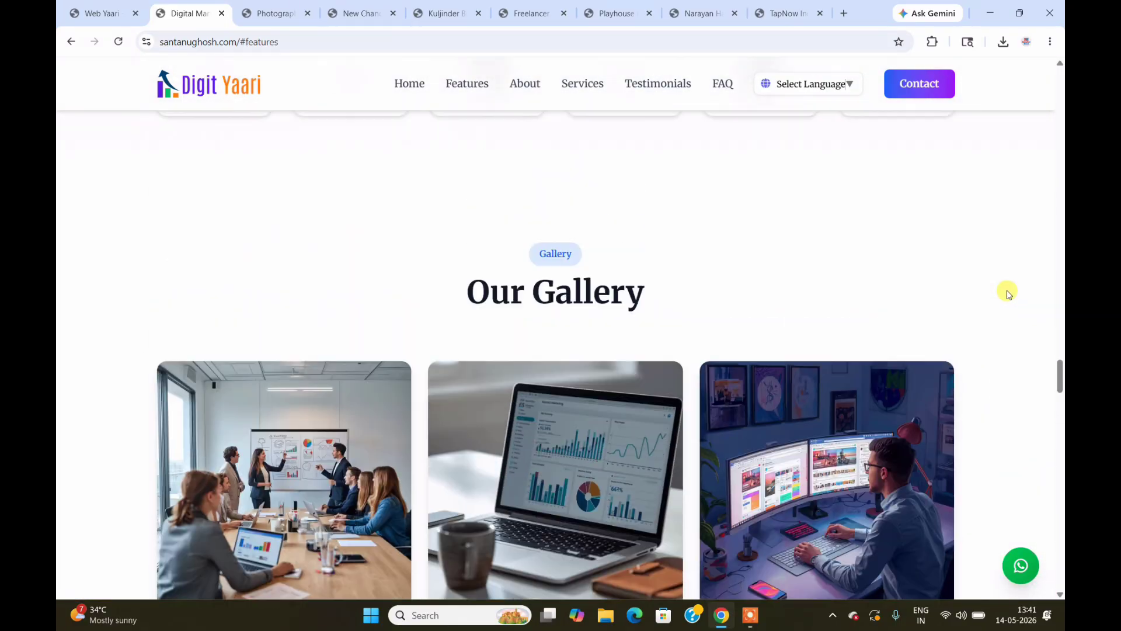
scroll(1007, 292, up, 10)
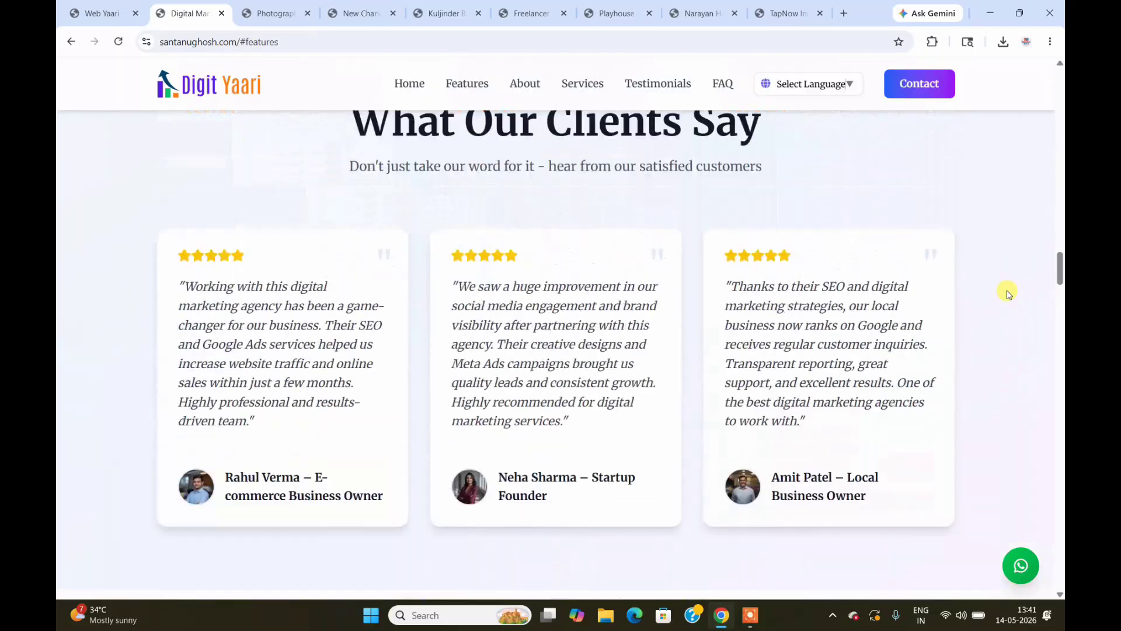
scroll(1007, 292, up, 10)
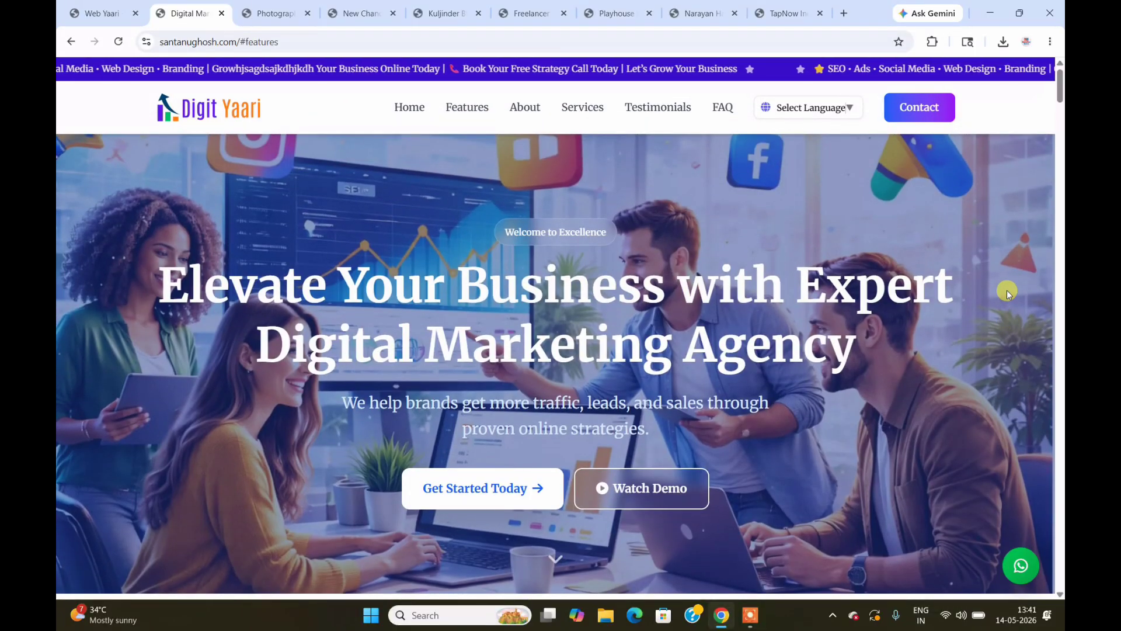
Step: Open the photography template preview and scroll to the Video Gallery's Bengali Wedding Teaser
click(275, 18)
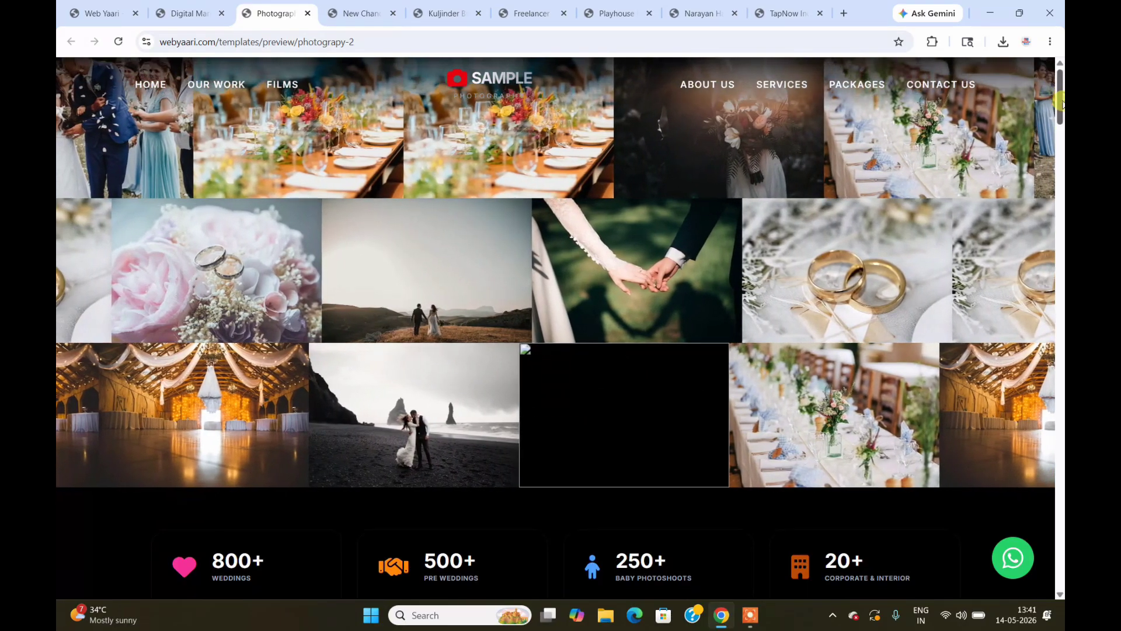
drag(1060, 100, 1062, 301)
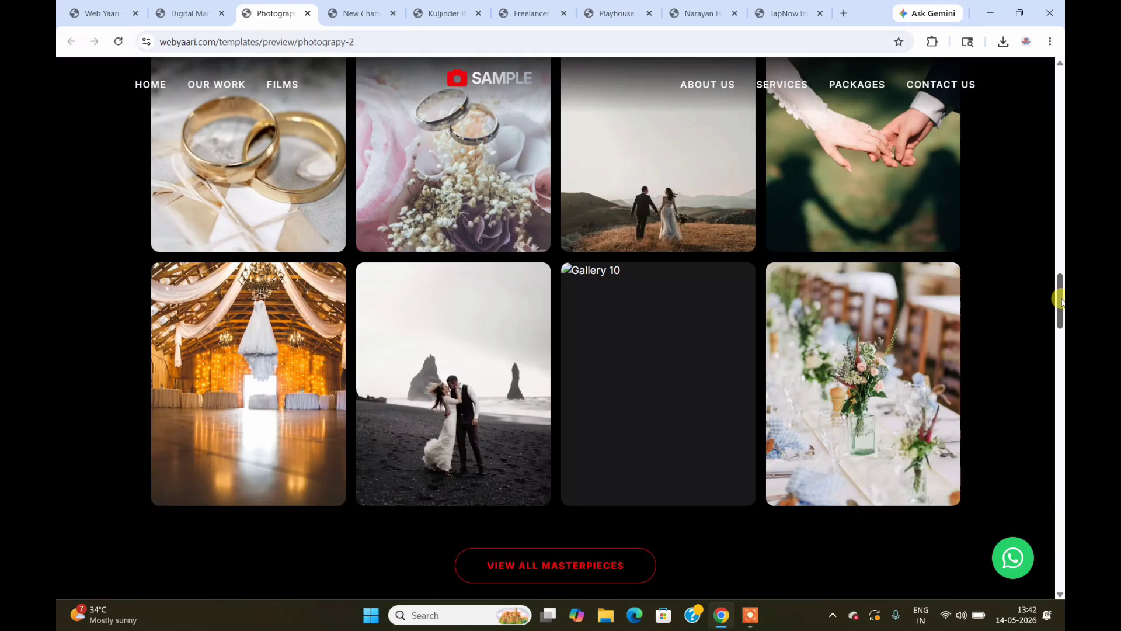
drag(1061, 299, 1061, 360)
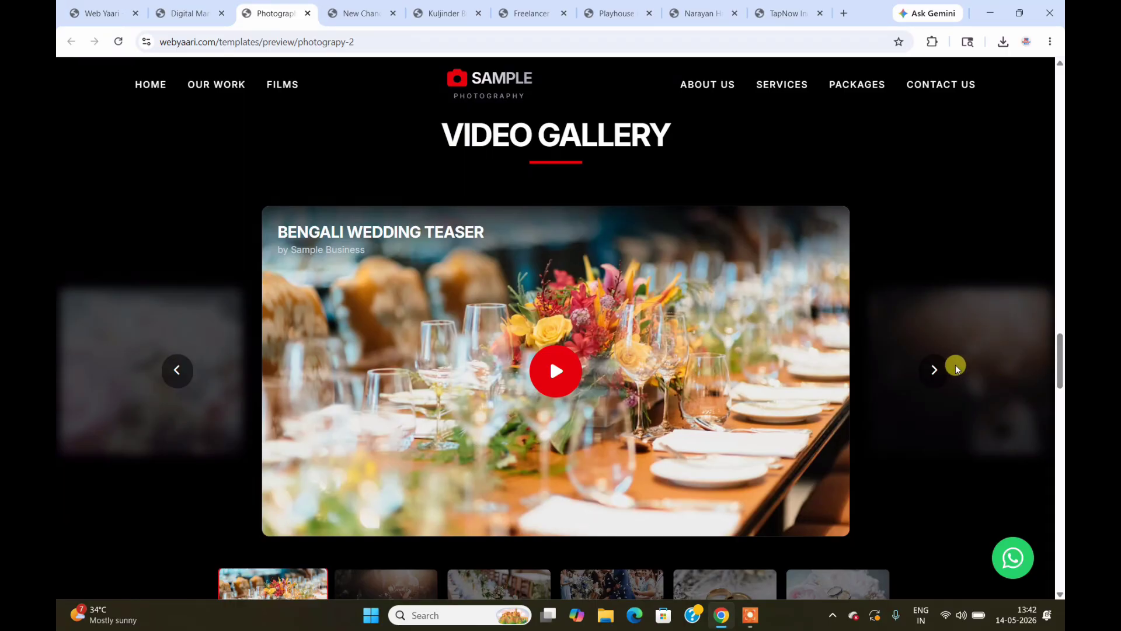
Step: Page through every wedding film until the gallery wraps to the first, then return to the top
click(935, 371)
click(935, 371)
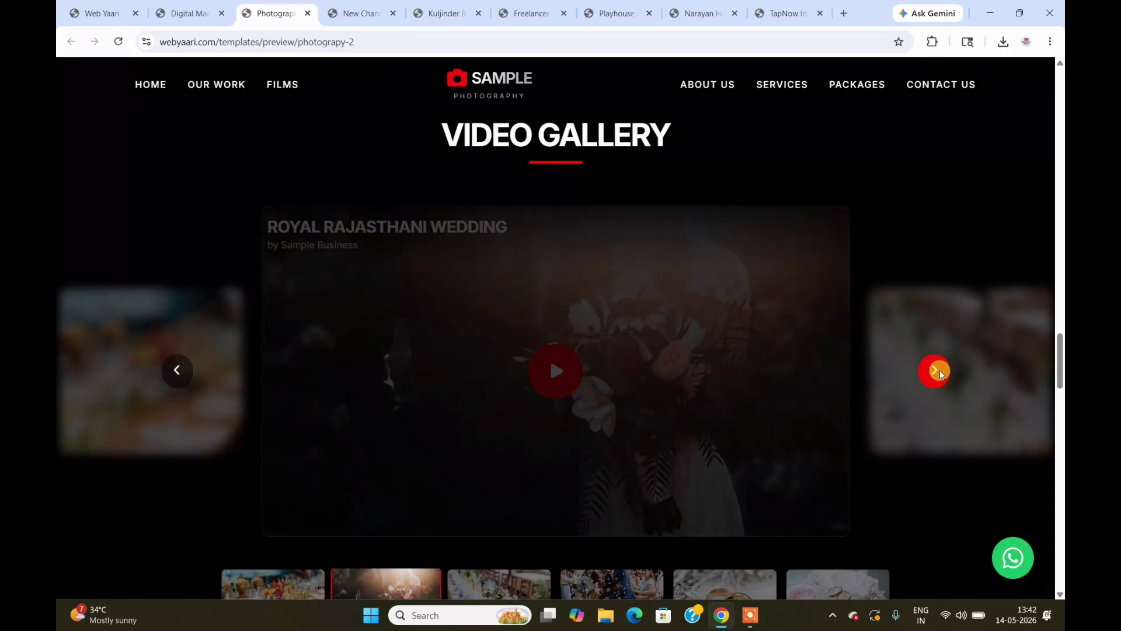
click(936, 371)
click(936, 371)
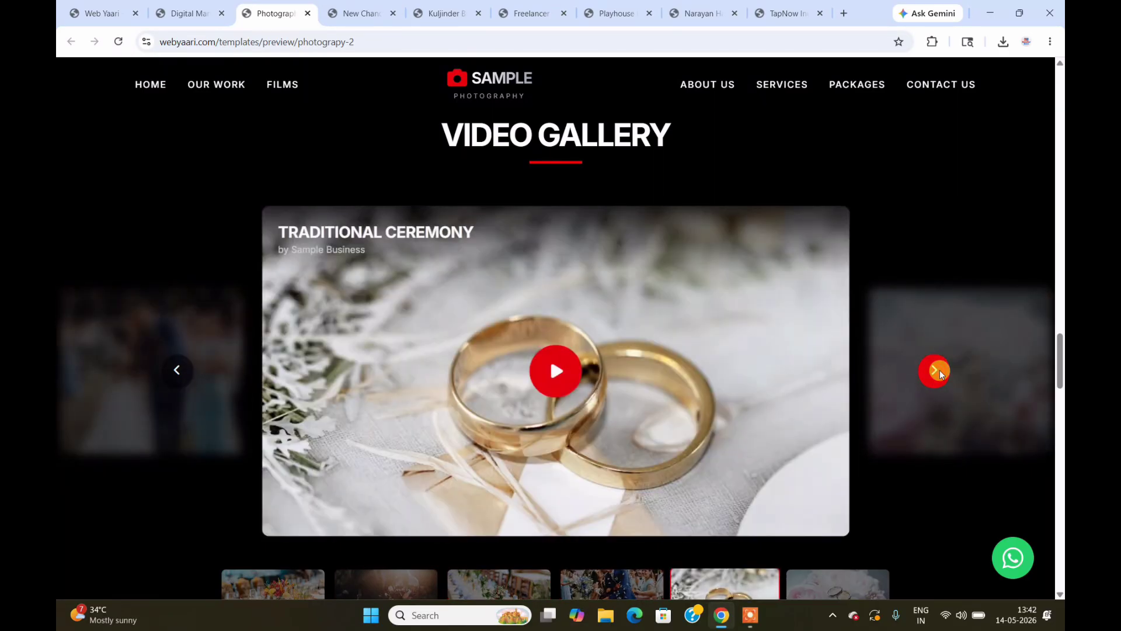
click(936, 371)
click(936, 371)
click(1061, 348)
drag(1061, 347, 1061, 83)
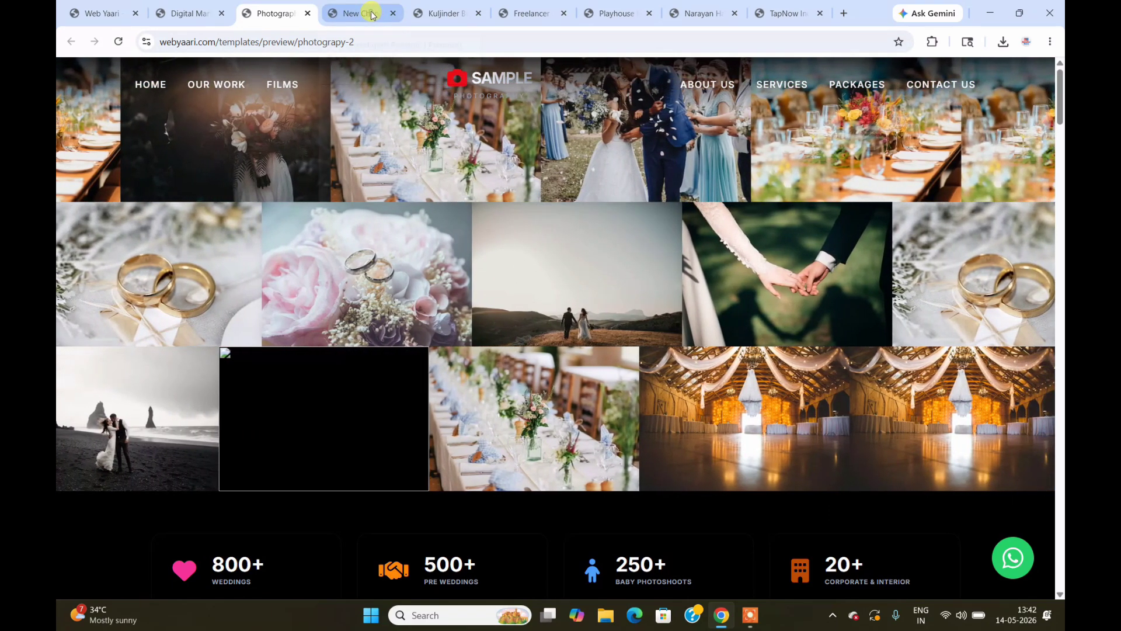
Step: Review the New Chandigarh Riseonic site through its gallery, FAQ, contact form and footer, then return to top
click(371, 14)
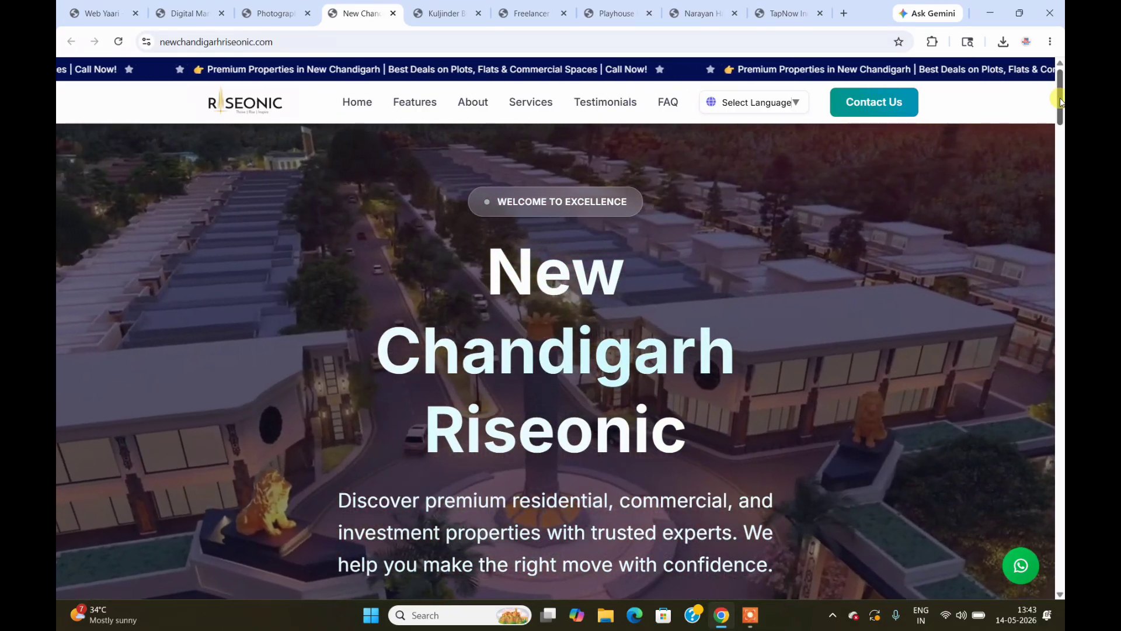
drag(1060, 100, 1060, 309)
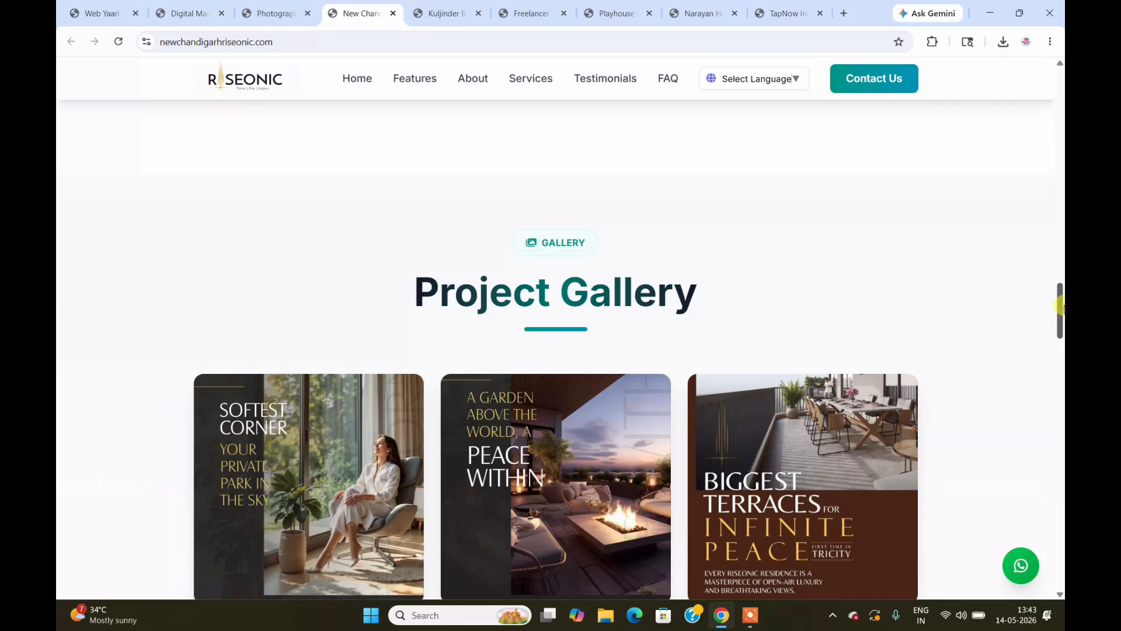
drag(1061, 309, 1061, 549)
key(Home)
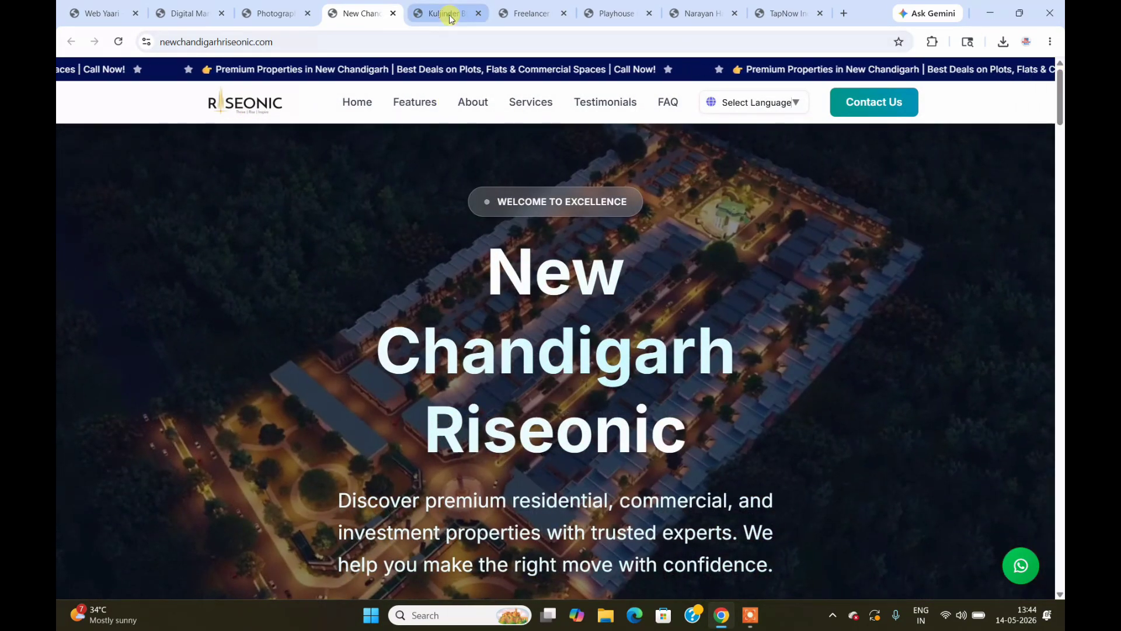
click(447, 15)
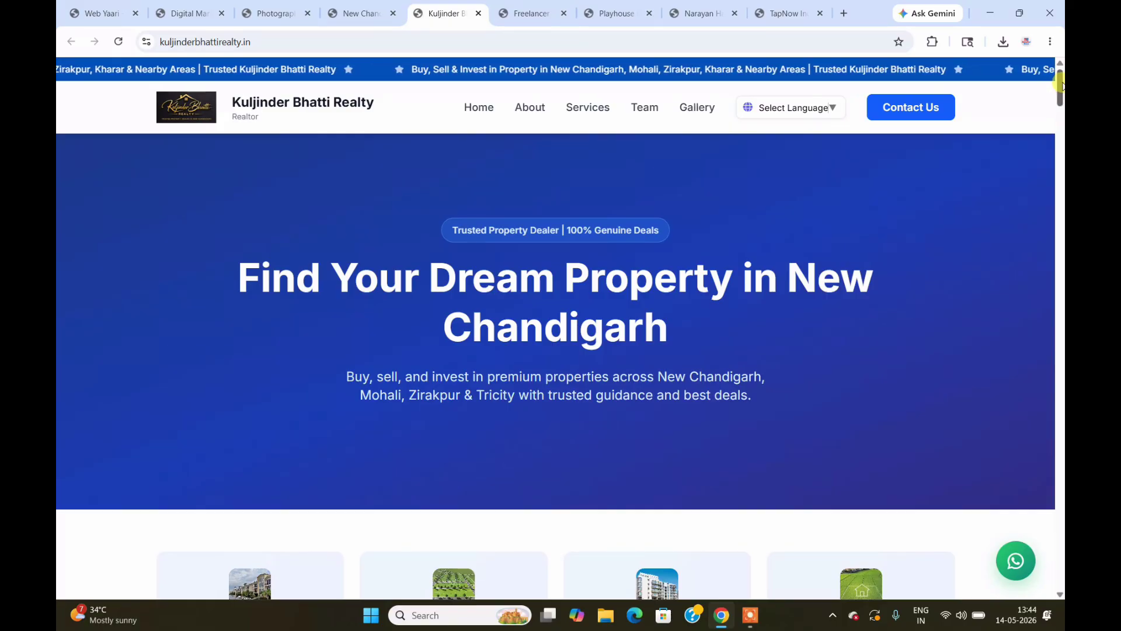
Step: Scroll the Kuljinder Bhatti Realty site down to its Find Us map and reload the page
drag(1061, 85, 1061, 428)
drag(1058, 450, 1060, 522)
scroll(1060, 521, down, 10)
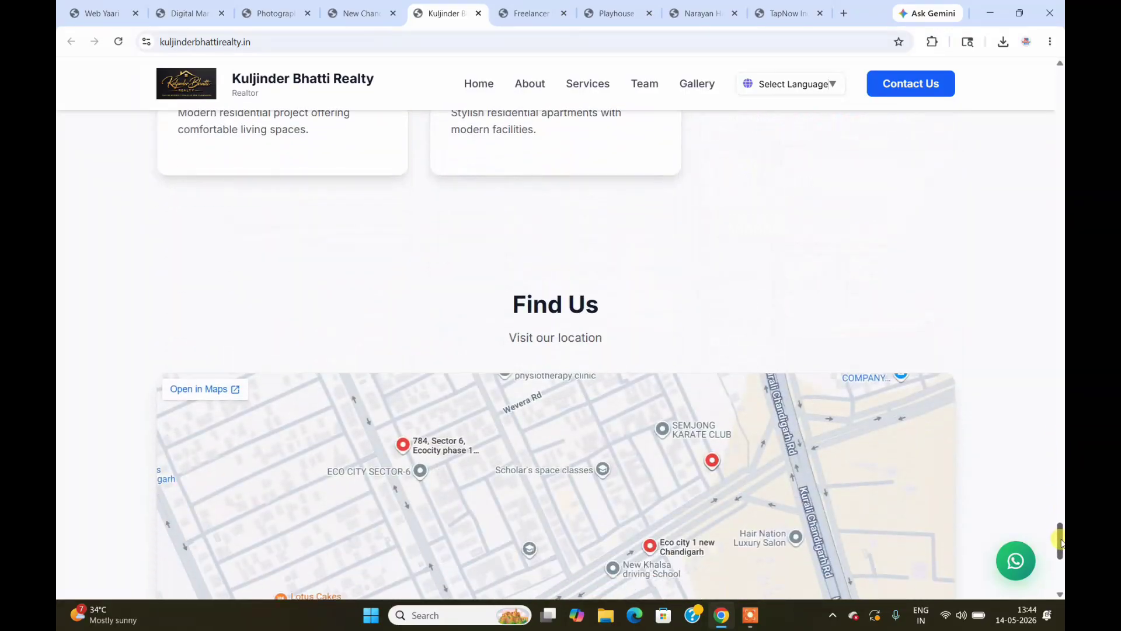
key(F5)
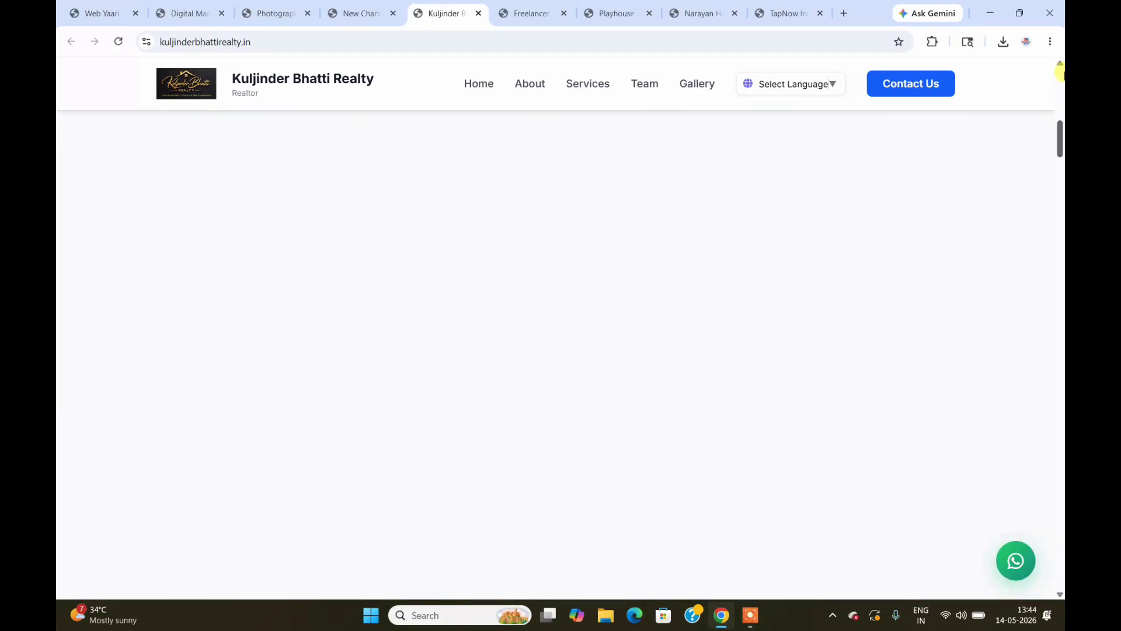
click(528, 7)
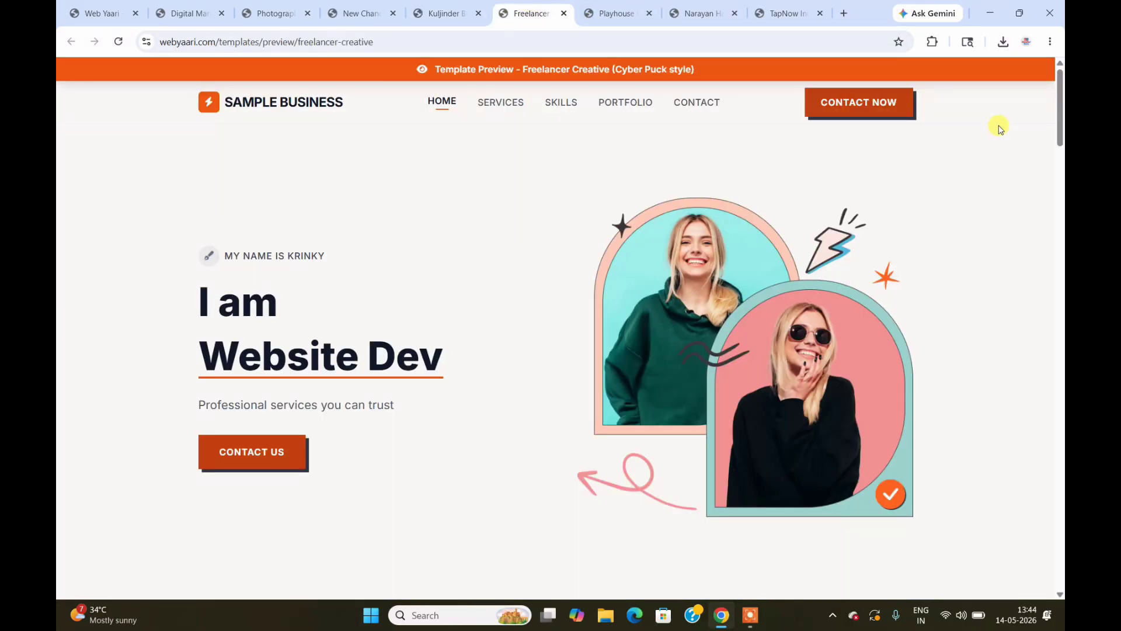
Step: Look through the Freelancer Creative My Services and My Skills sections, then bring up Playhouse Kolkata
drag(1062, 107, 1061, 273)
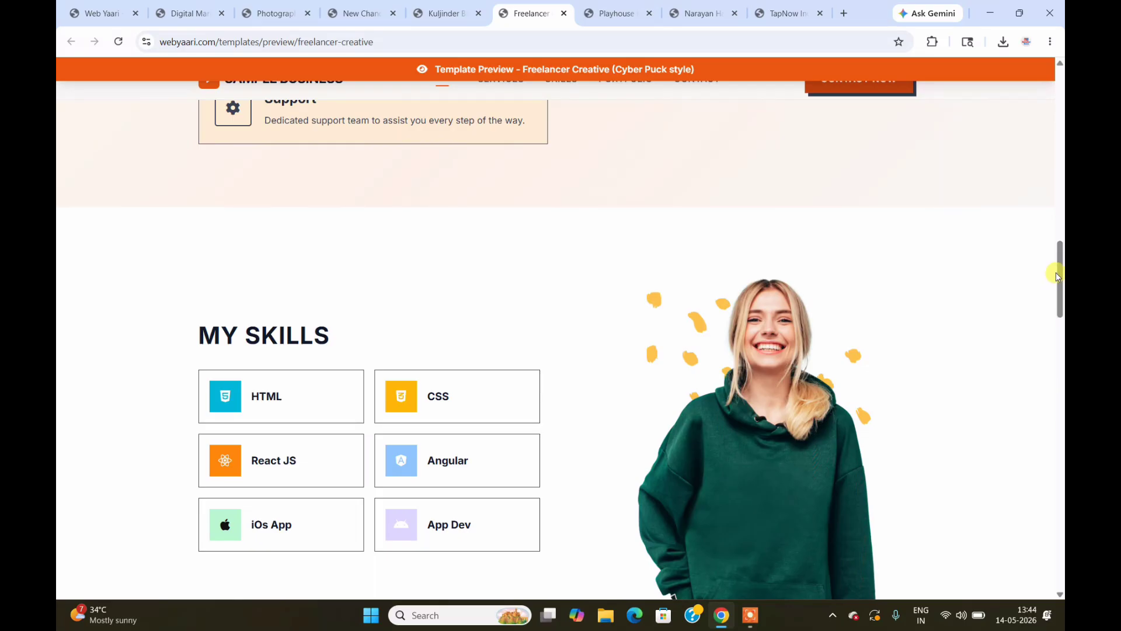
drag(1059, 277, 1060, 76)
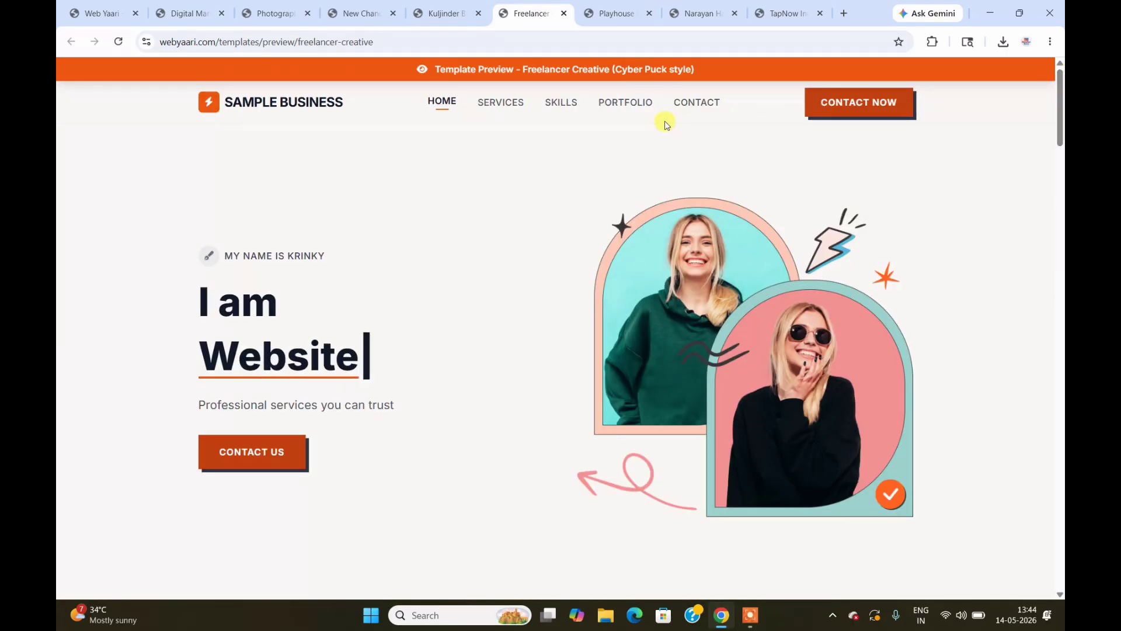
click(614, 13)
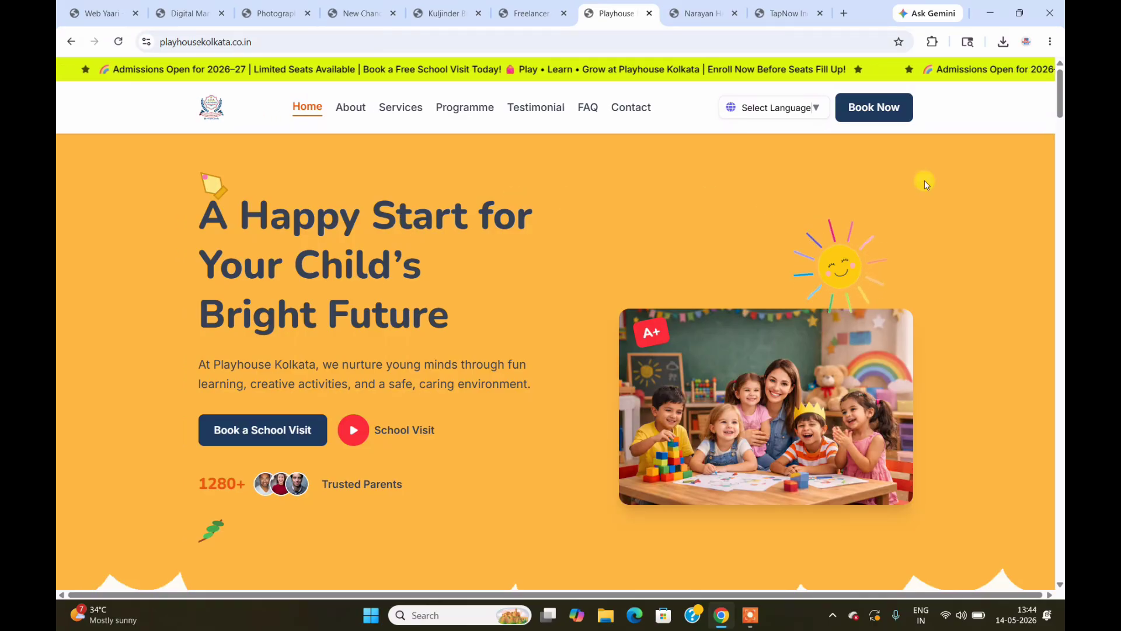
Step: Scroll Playhouse Kolkata down to its pricing cards and back up, then switch to Narayan Hari Bio Plantech
scroll(1061, 105, down, 2)
drag(1062, 105, 1062, 377)
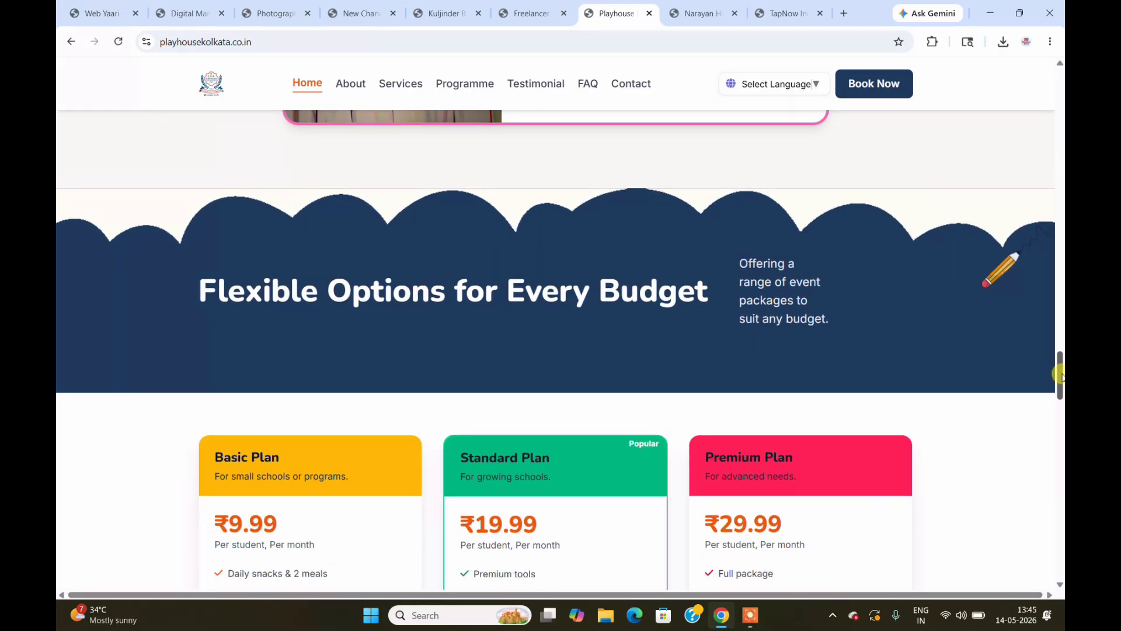
drag(1062, 370, 1061, 383)
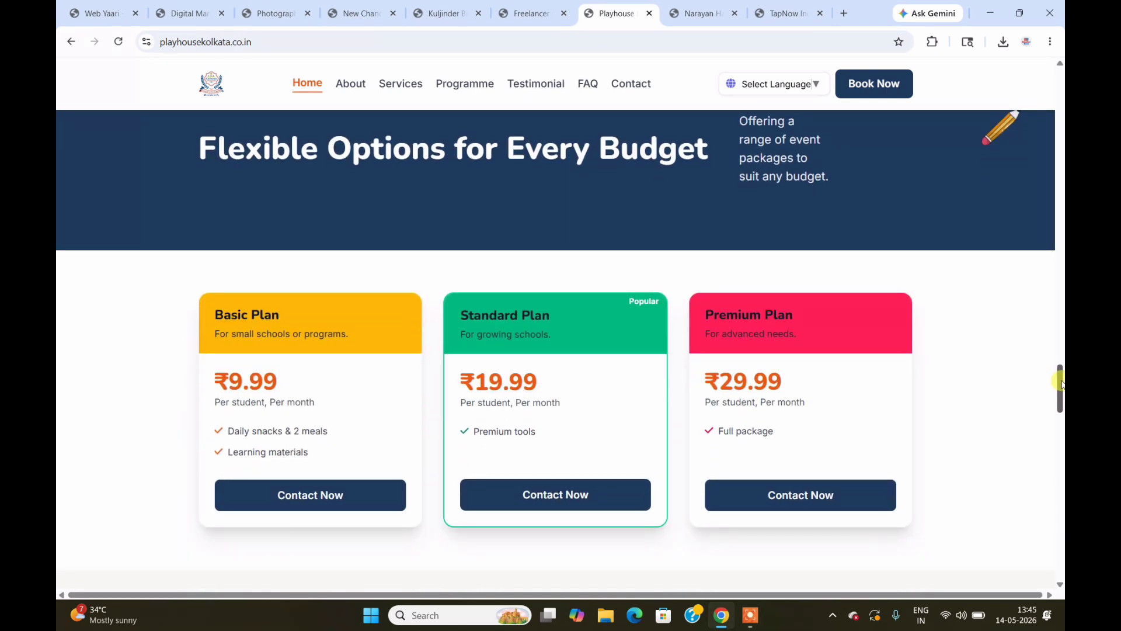
drag(1062, 383, 1062, 82)
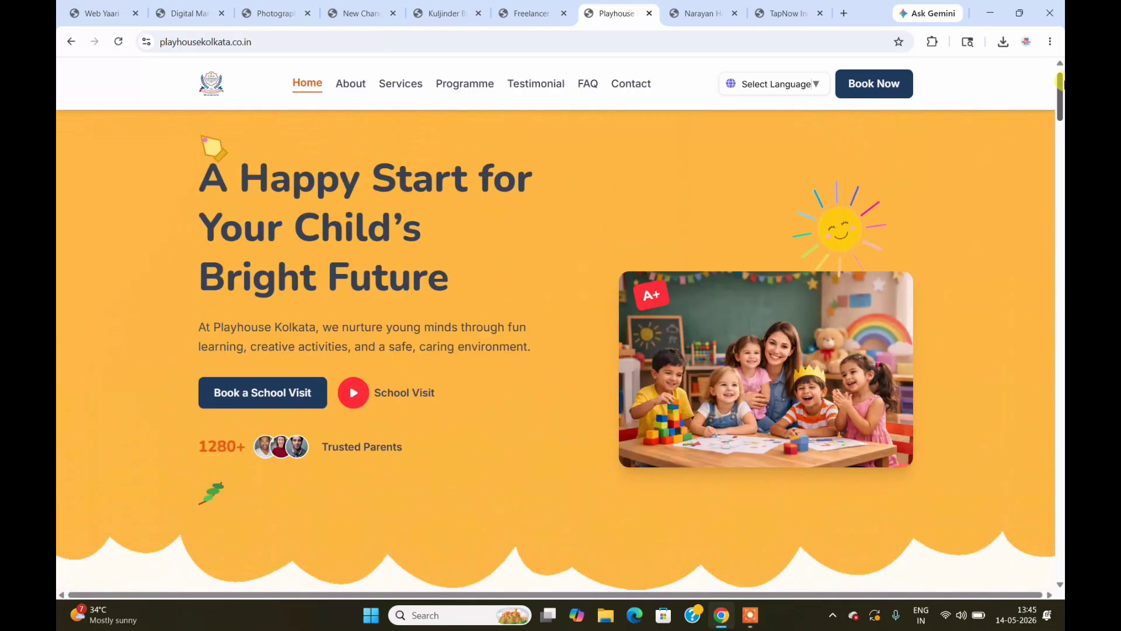
click(696, 11)
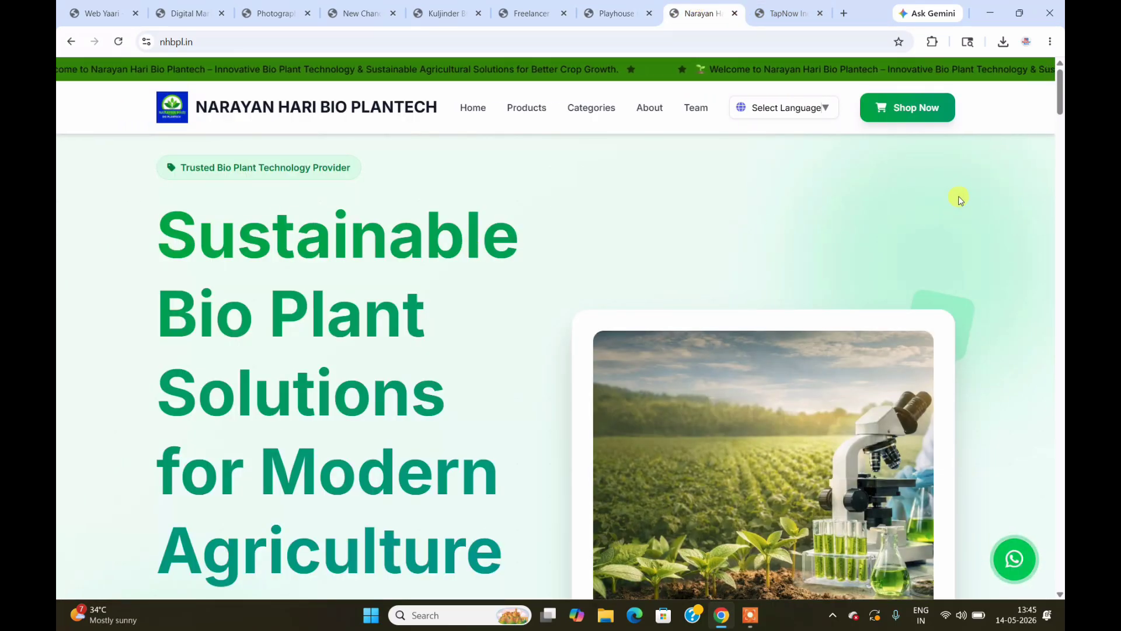
Step: Scroll nhbpl.in down to the bottom of the page and drag back to the top
drag(1062, 92, 1062, 209)
scroll(1061, 166, down, 2)
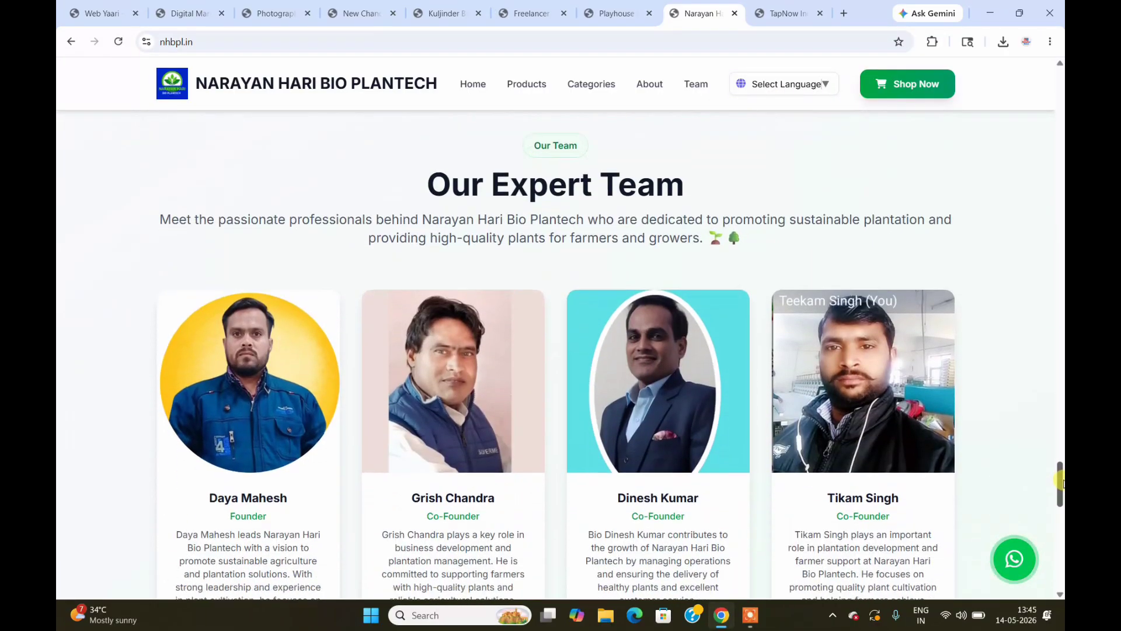
drag(1060, 482, 1060, 563)
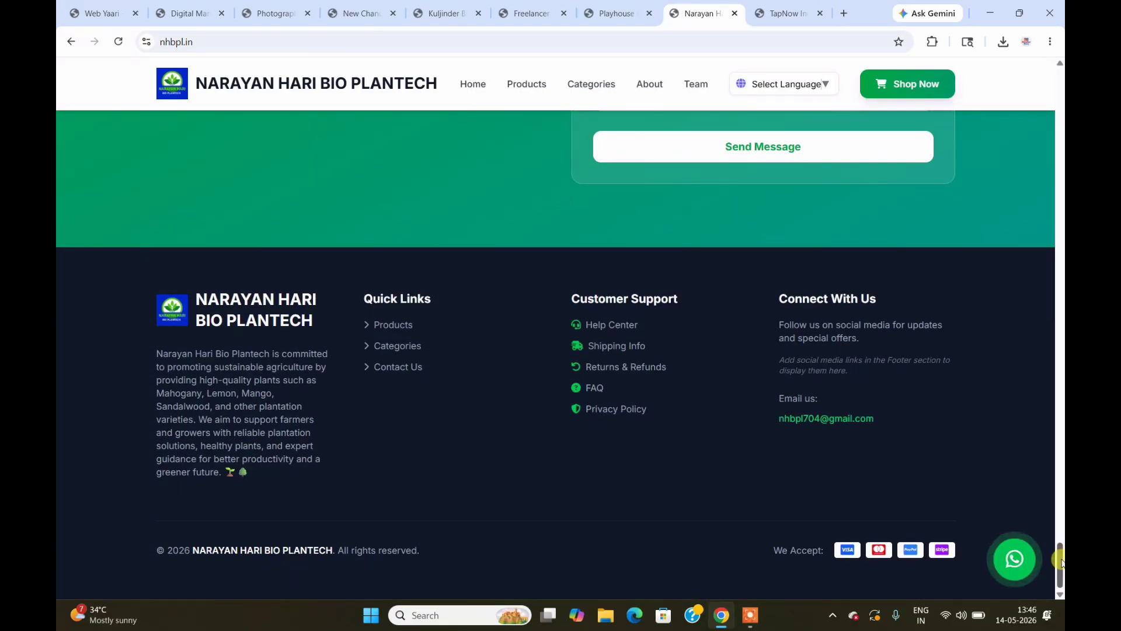
drag(1060, 562, 1060, 73)
Step: Bring up the TapNow India site at its 'Smart Digital Solutions' hero
click(775, 12)
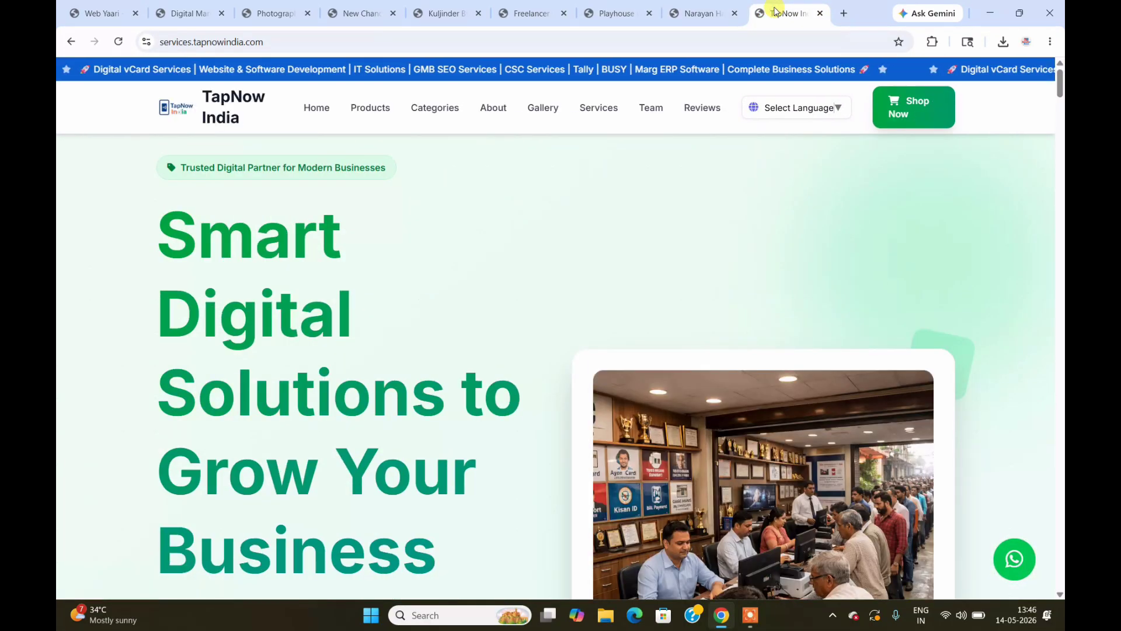
mouse_move(1060, 86)
mouse_down()
mouse_move(1061, 587)
mouse_move(1060, 81)
mouse_up()
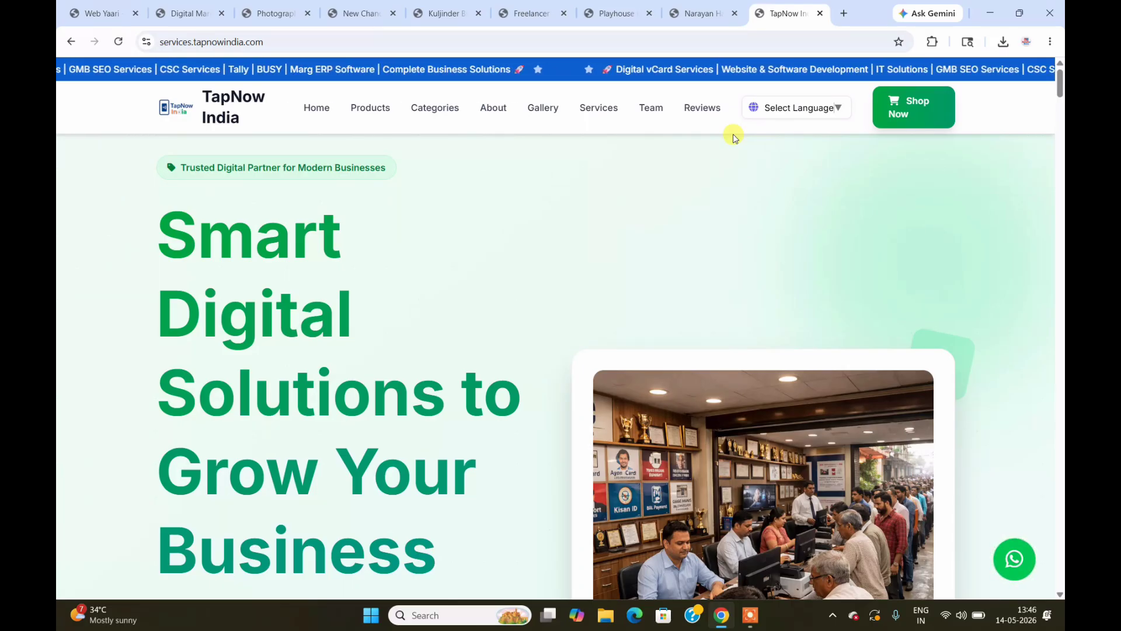
Step: Close the TapNow, Narayan Hari, Playhouse, Freelancer Creative and Kuljinder Bhatti Realty tabs
click(820, 13)
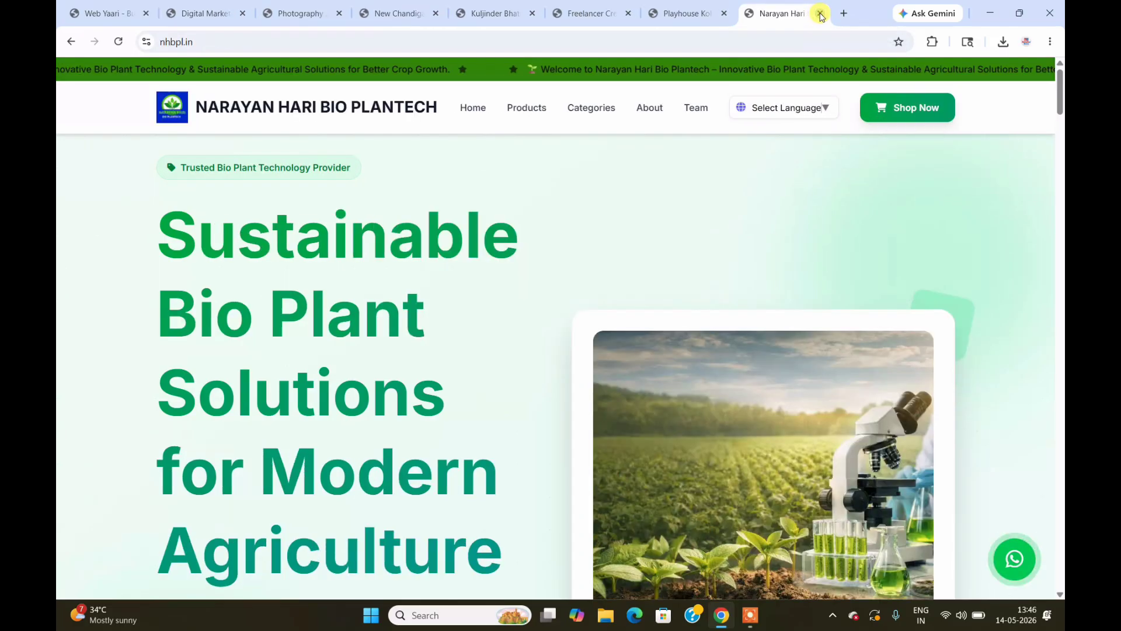
click(821, 13)
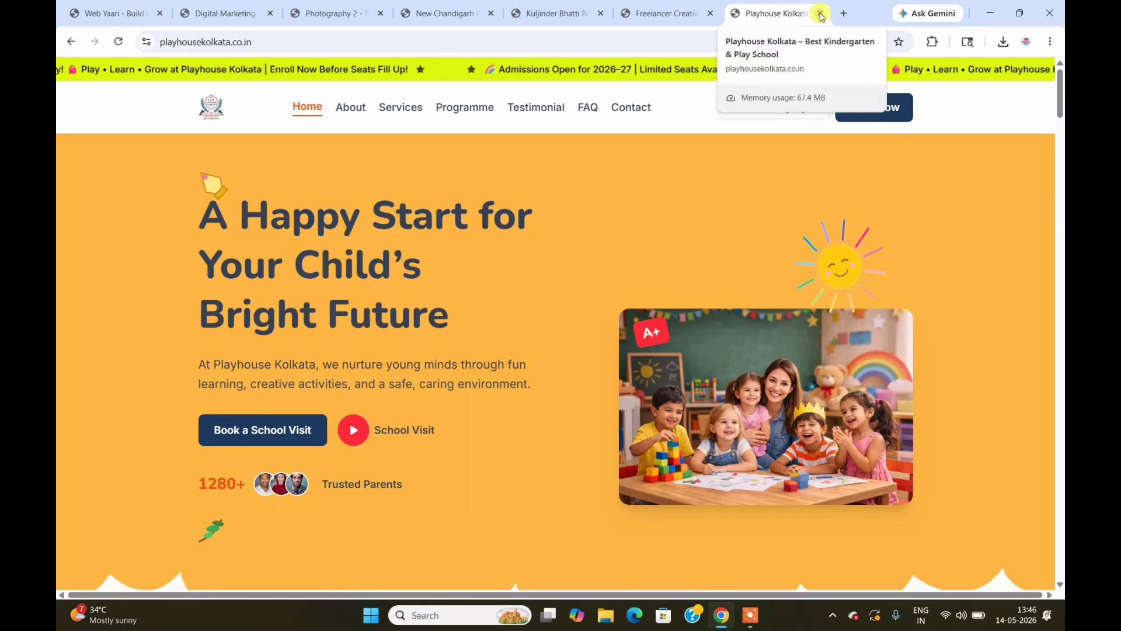
click(821, 14)
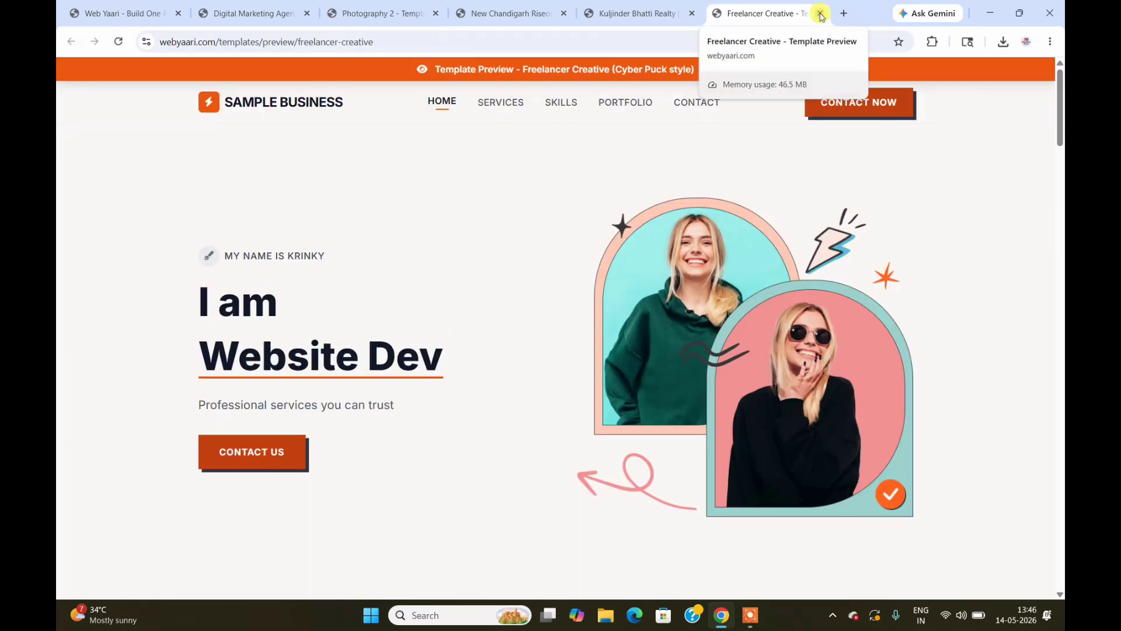
click(821, 13)
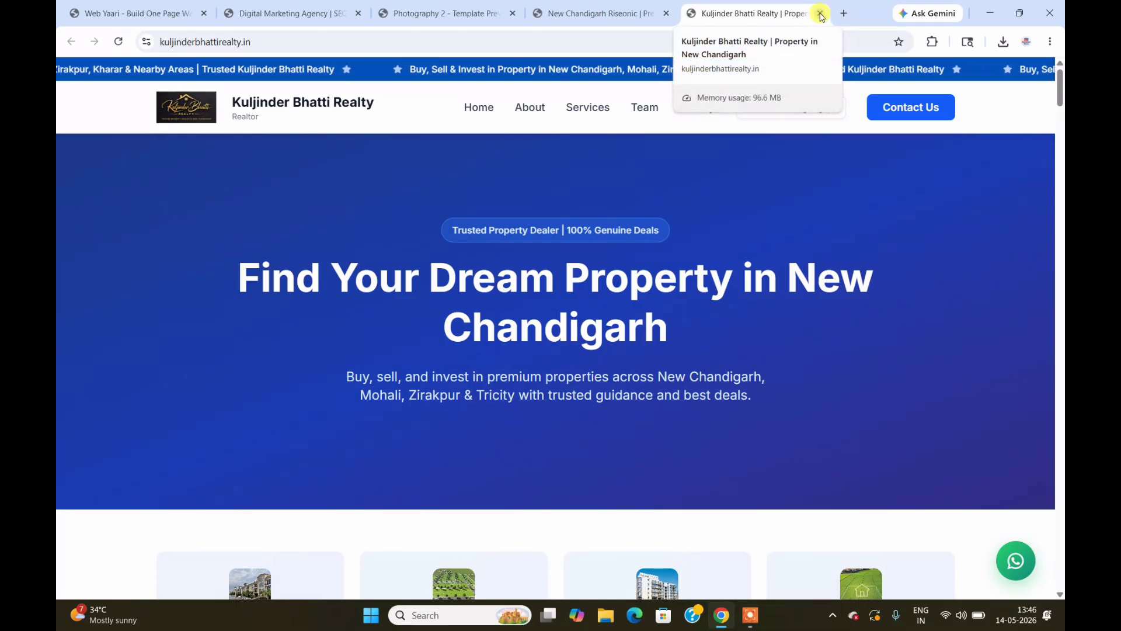
click(821, 14)
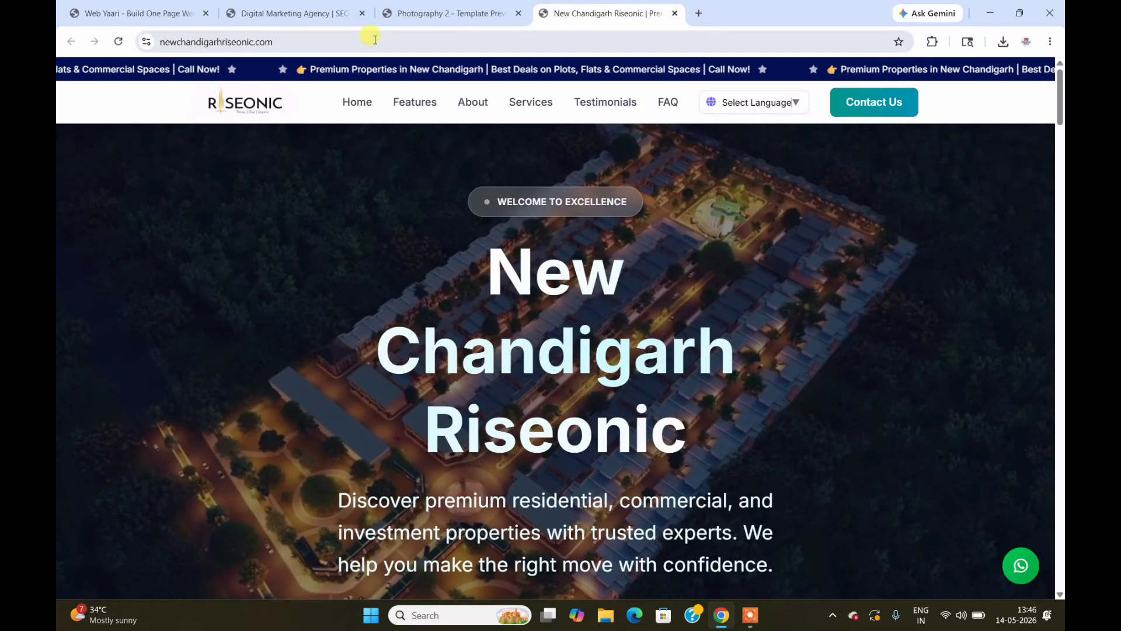
Step: Open the Fitness Gym template demo from WebYaari's templates section
click(148, 5)
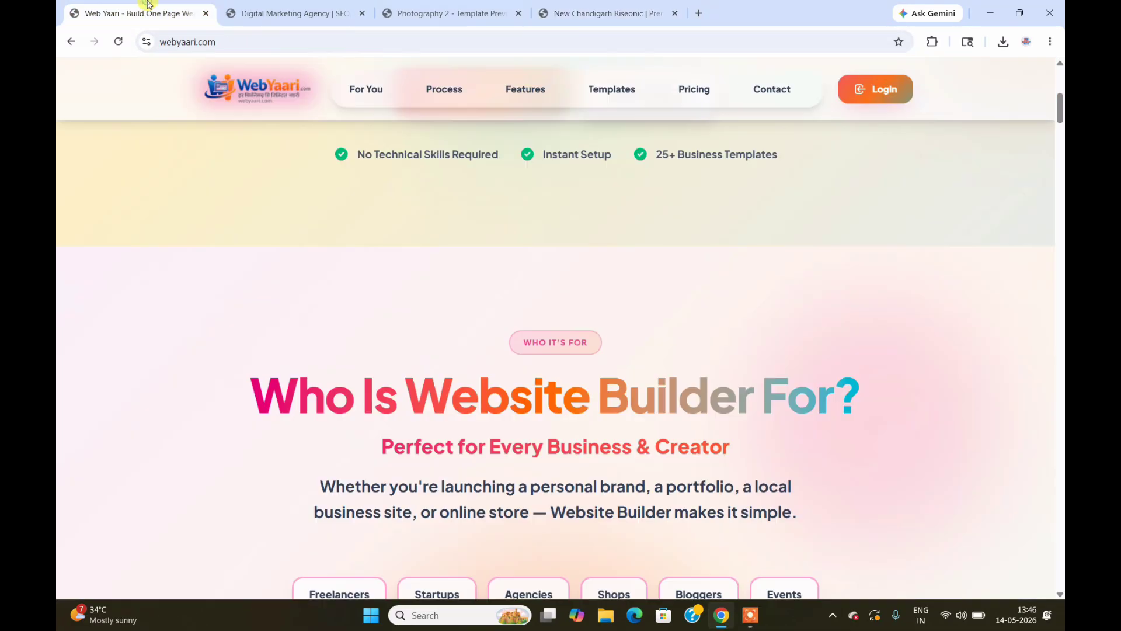
click(610, 89)
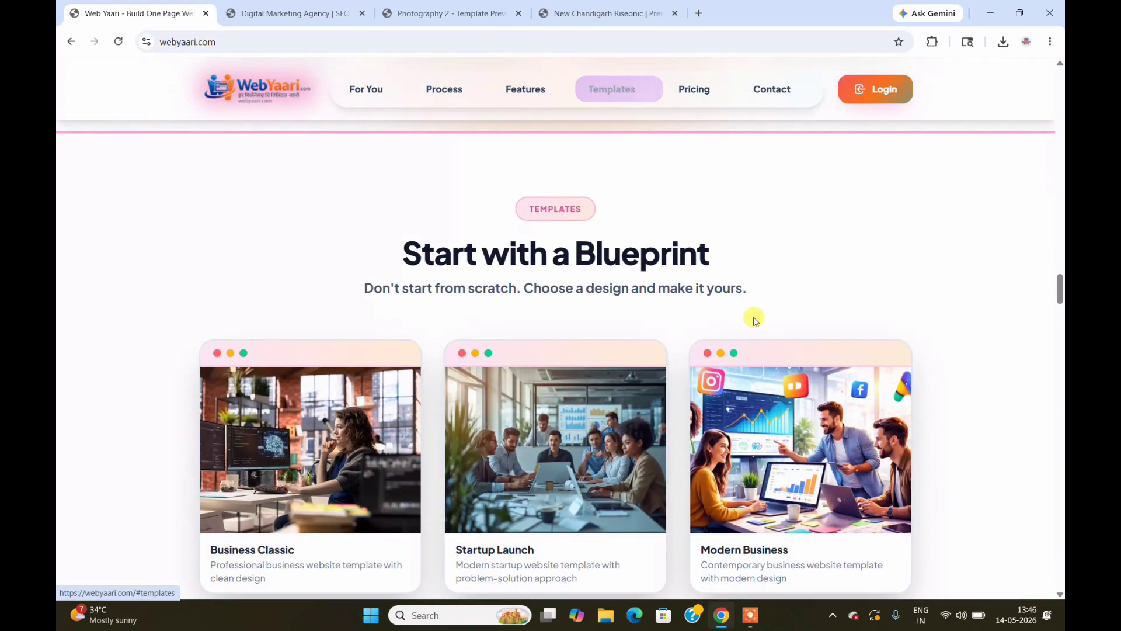
drag(1061, 283, 1060, 335)
click(777, 325)
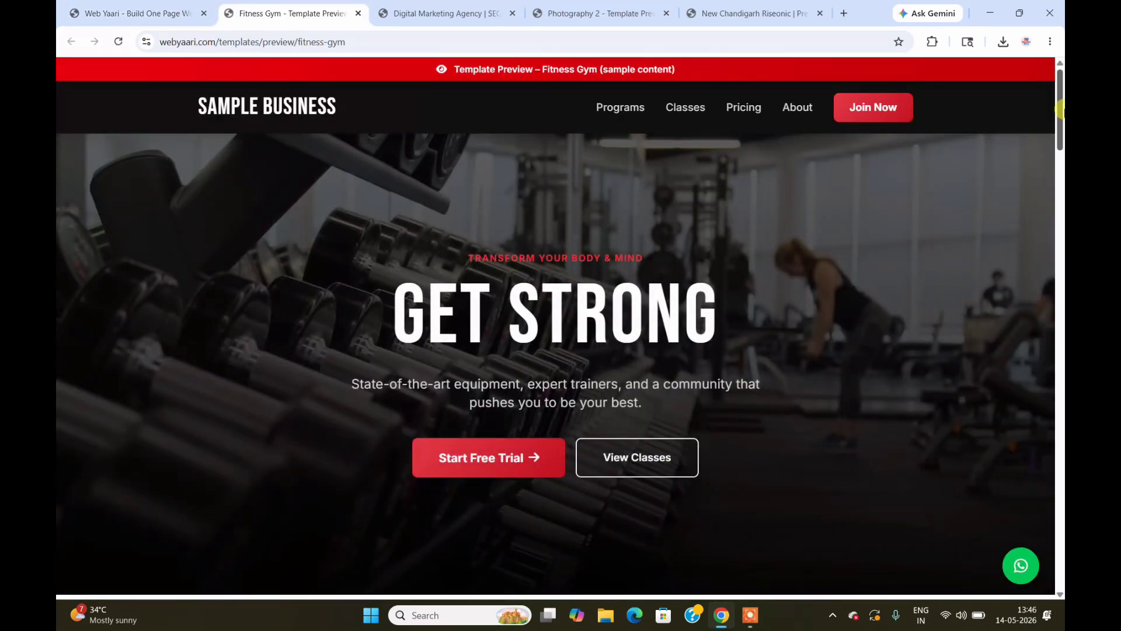
Step: Scroll the Fitness Gym preview, then close its tab to return to WebYaari
mouse_move(1061, 109)
mouse_down()
mouse_move(1060, 572)
mouse_move(1060, 87)
mouse_up()
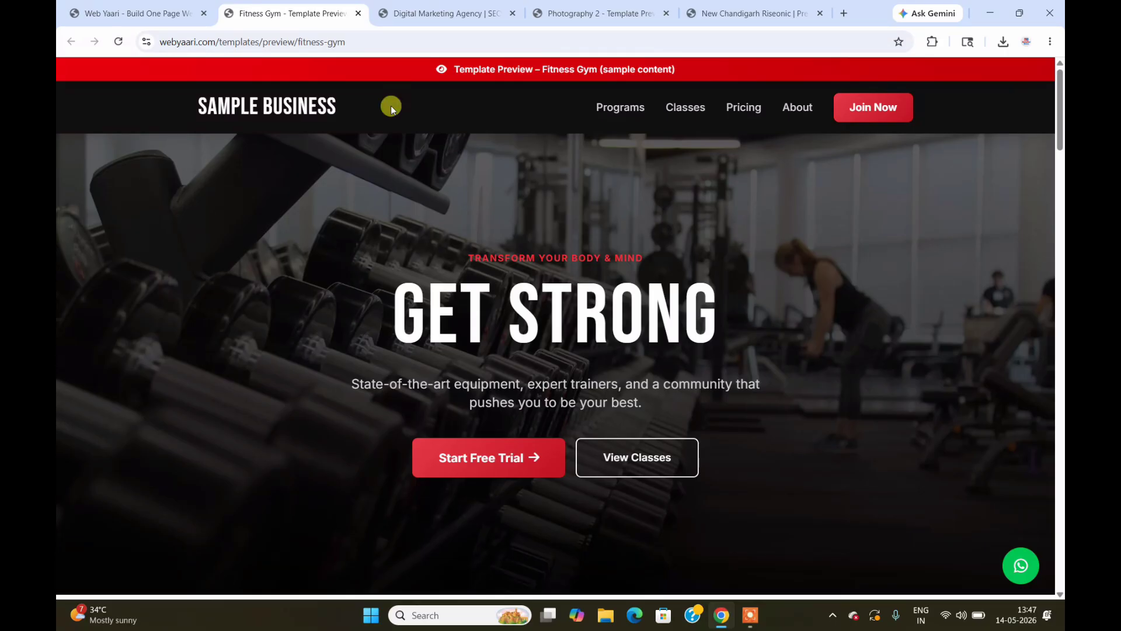
click(358, 13)
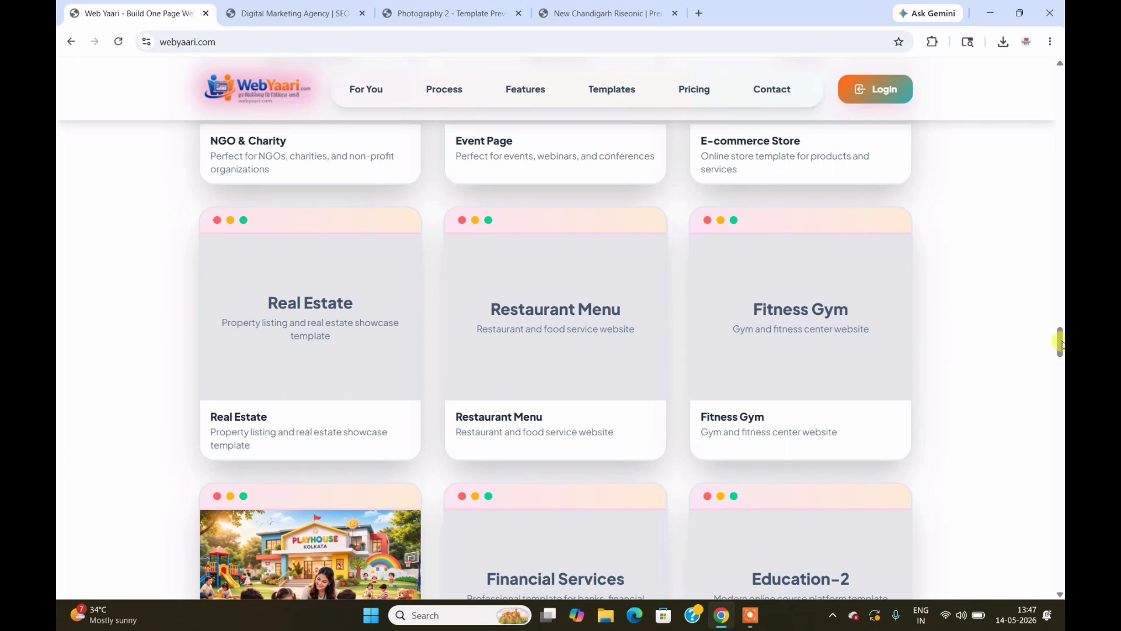
drag(1061, 351, 1060, 104)
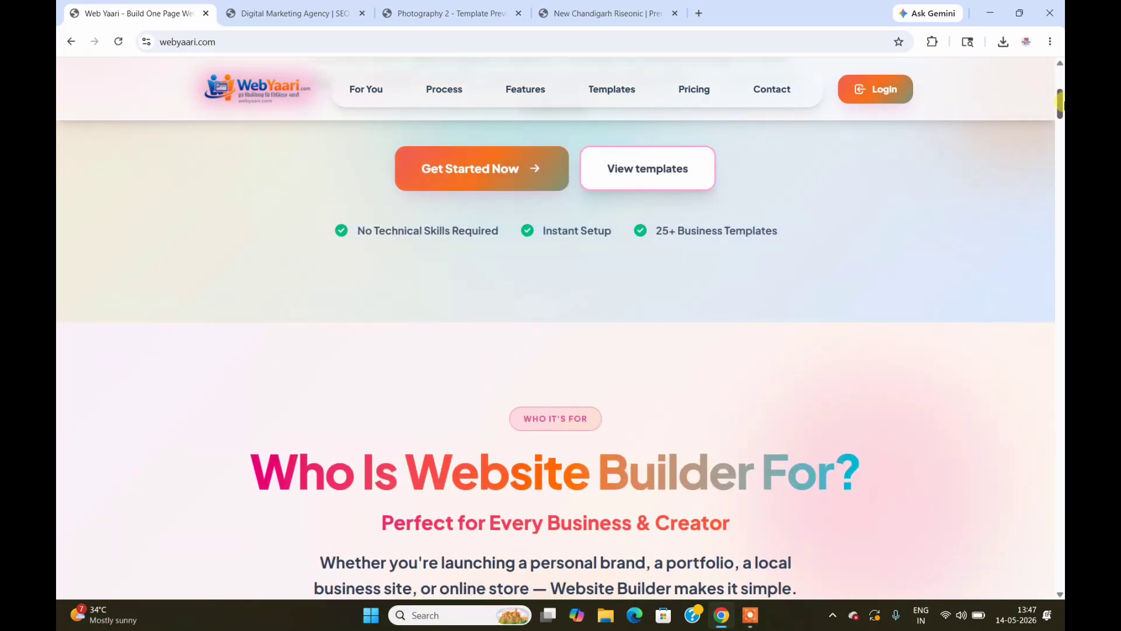
Step: Scroll the live Digit Yaari site through its About, services and feature sections and back to the hero
click(305, 5)
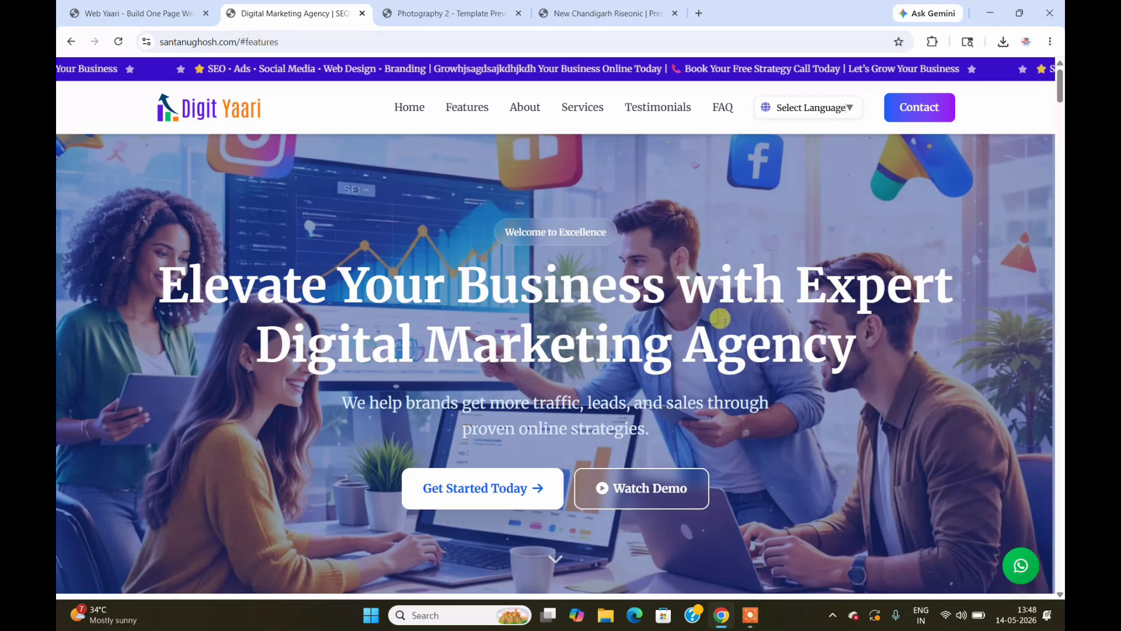
drag(1061, 87, 1061, 210)
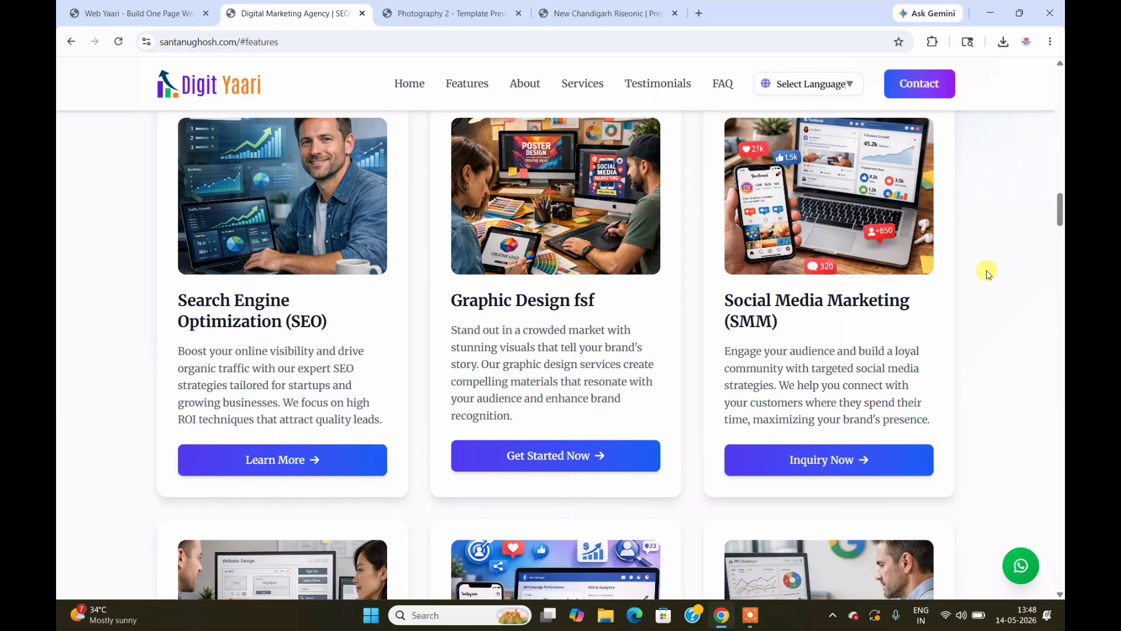
drag(1060, 211, 1060, 57)
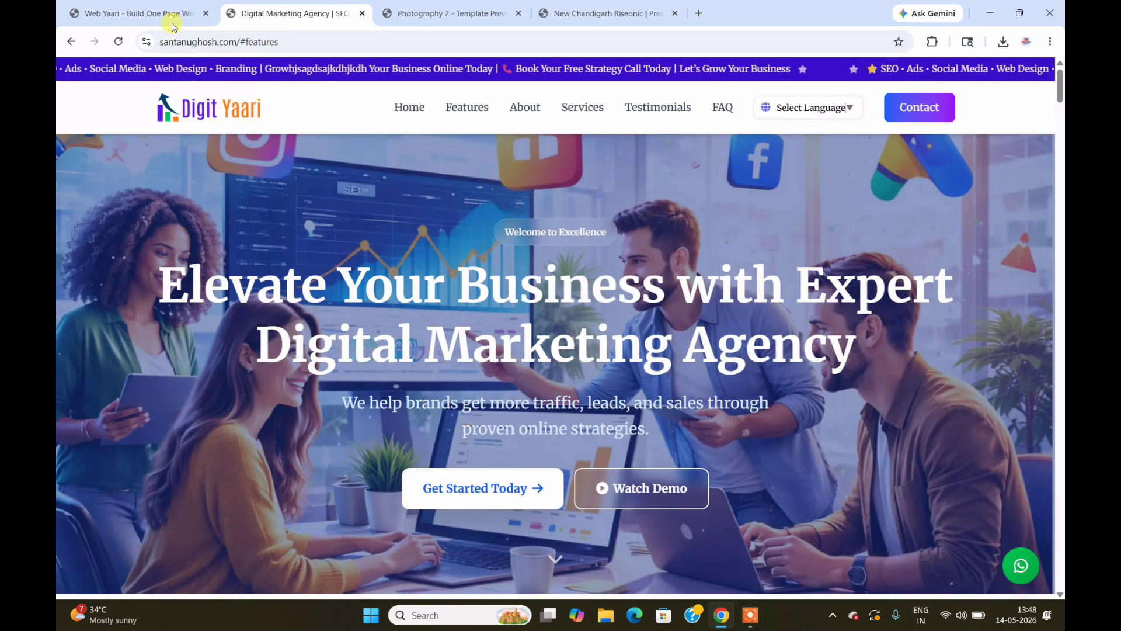
Step: Review the WebYaari pricing plans, then go to the builder's Login page
click(134, 7)
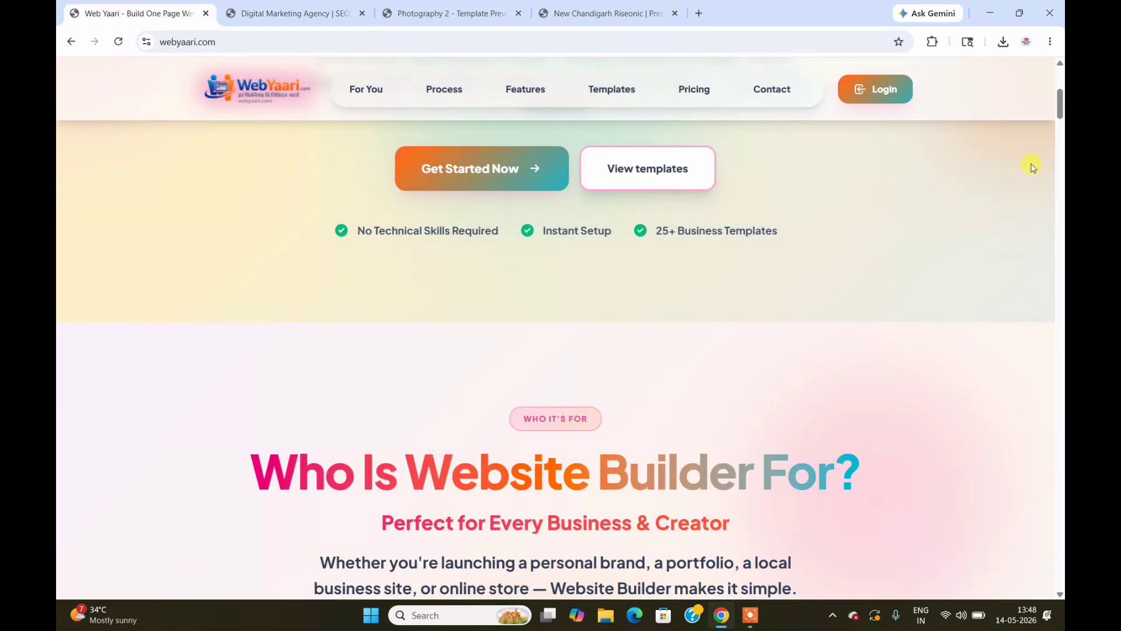
drag(1059, 105, 1060, 70)
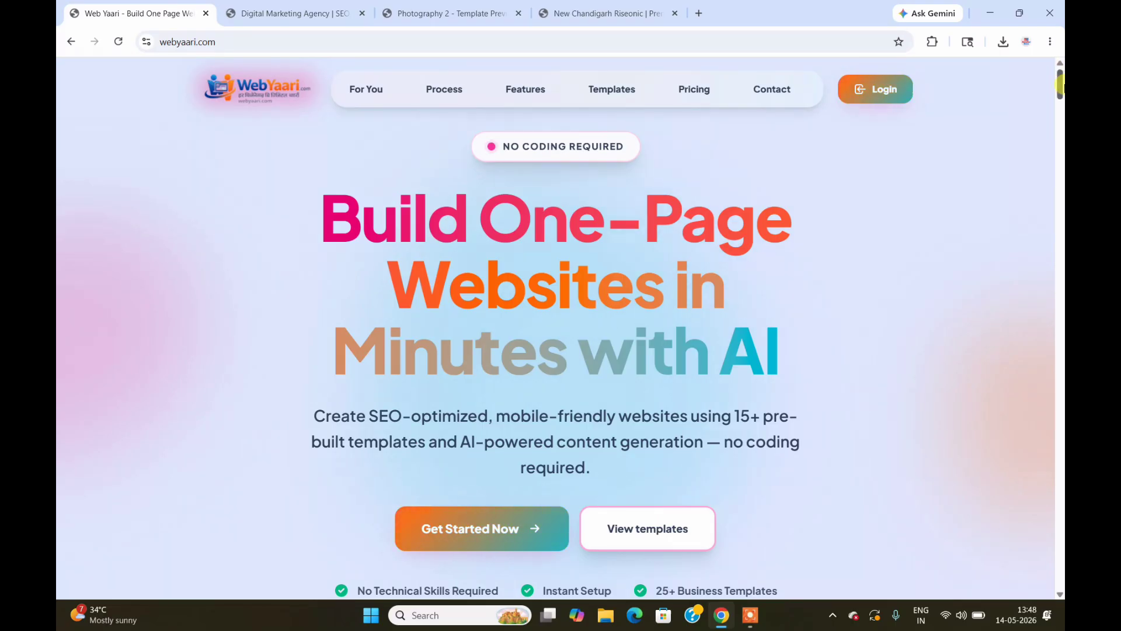
drag(1061, 85, 1061, 127)
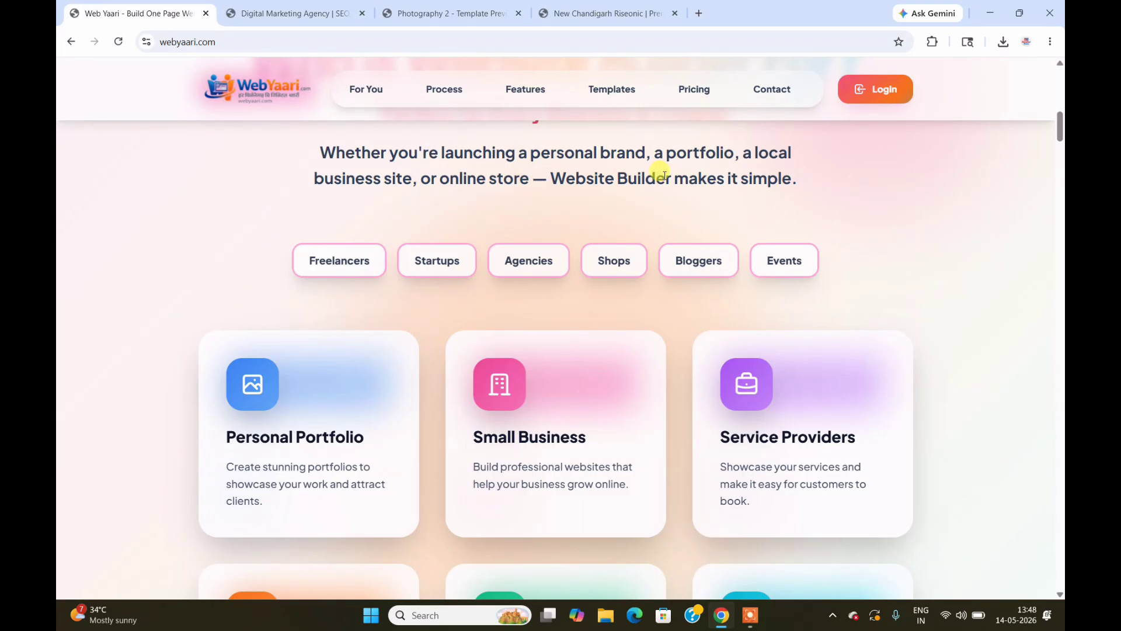
click(700, 95)
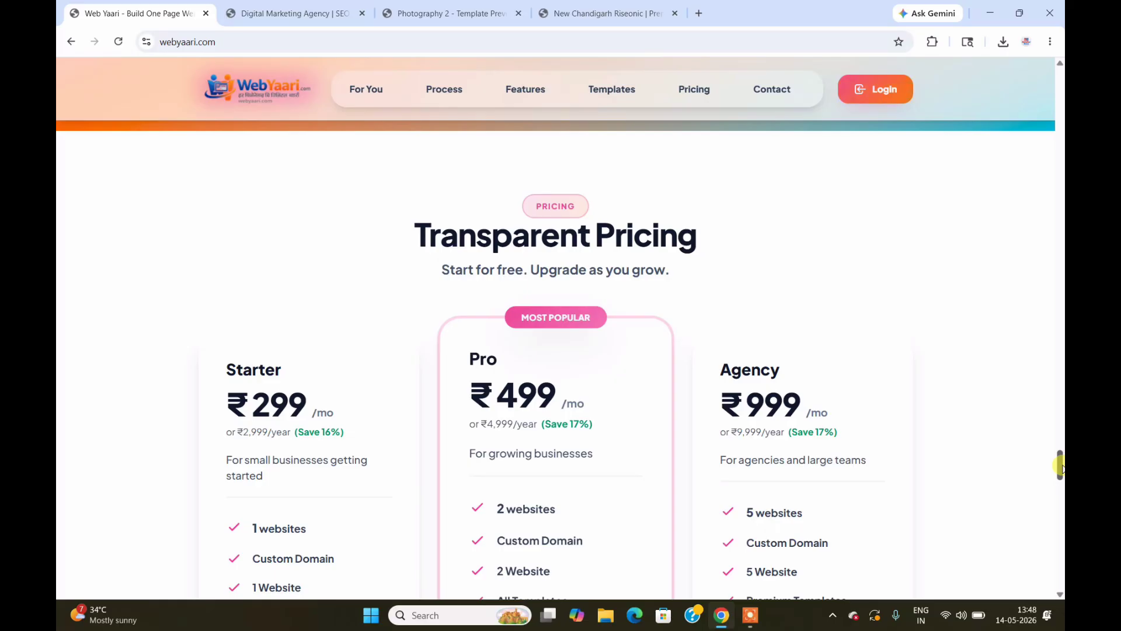
drag(1061, 467, 1060, 75)
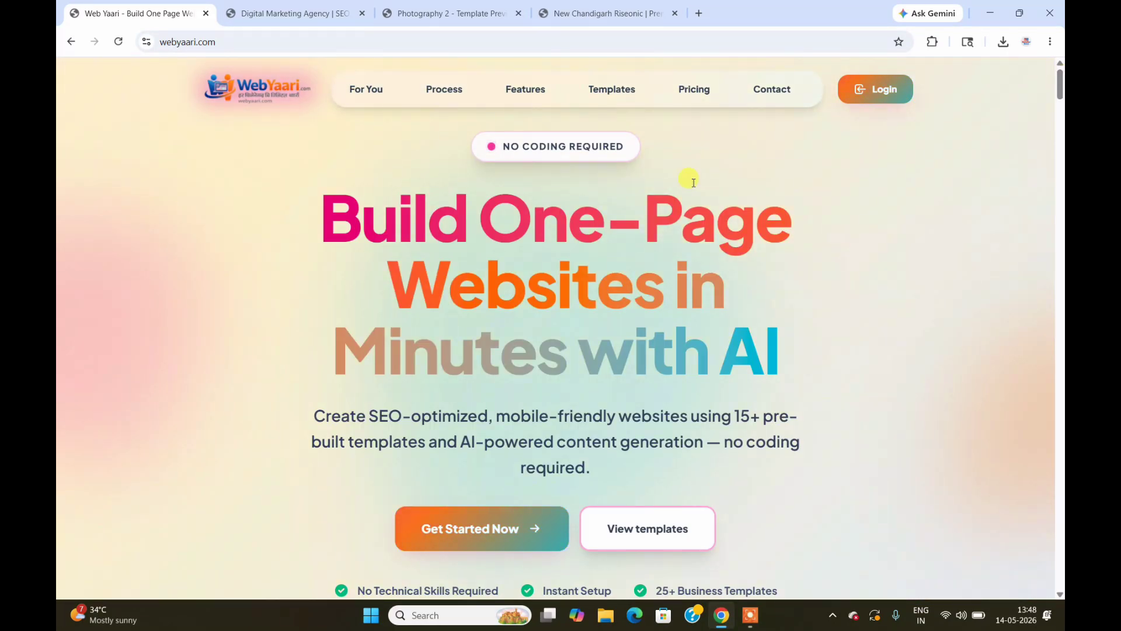
click(873, 99)
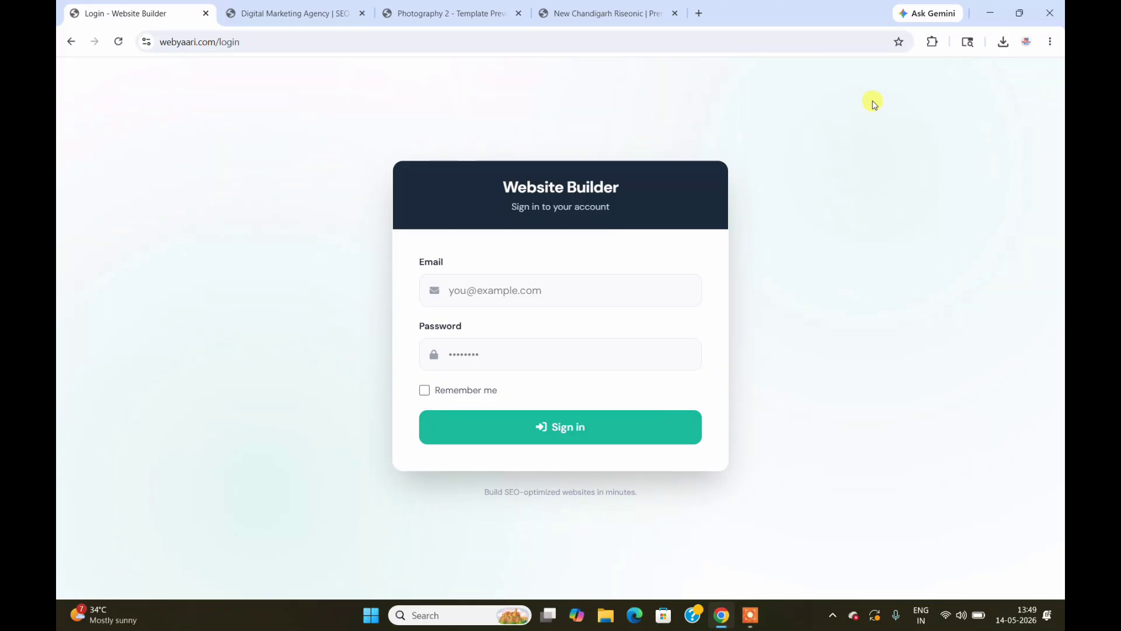
Step: Sign in with the saved account e-mail and the account password
click(558, 280)
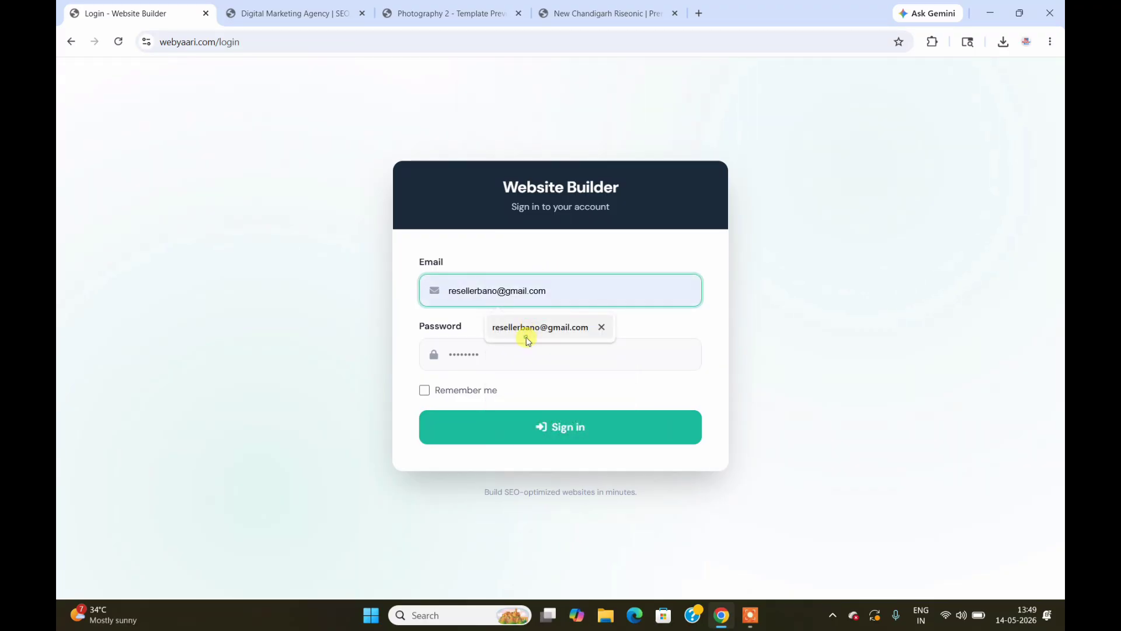
click(527, 337)
click(511, 354)
text(••••••••)
key(Return)
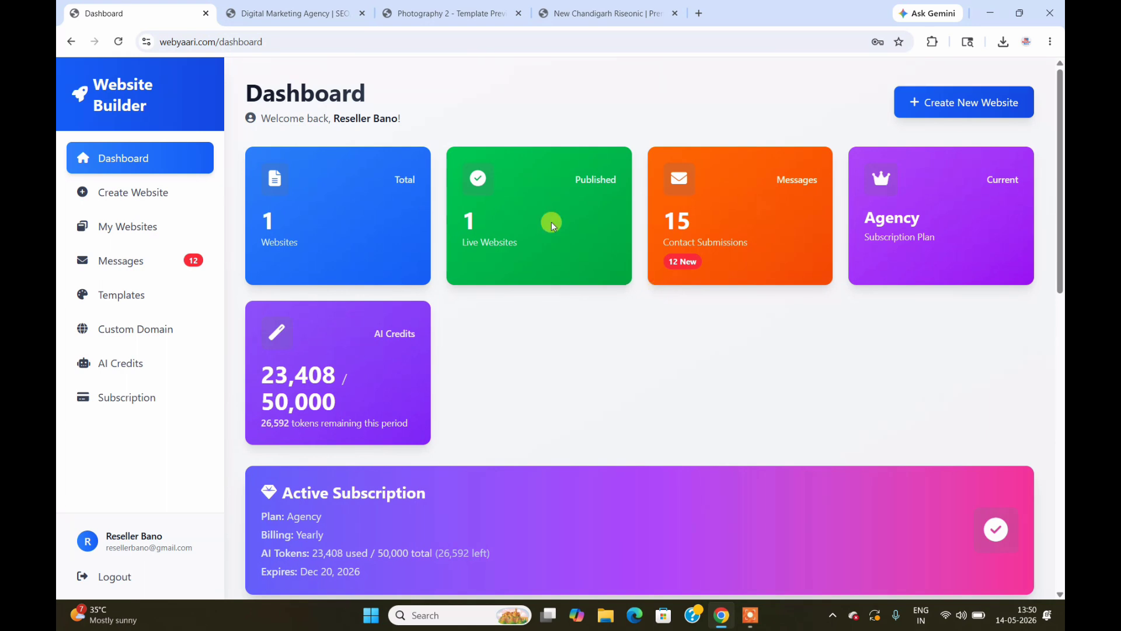
Step: Reload the live Digit Yaari site at its root address without the section anchor
click(341, 14)
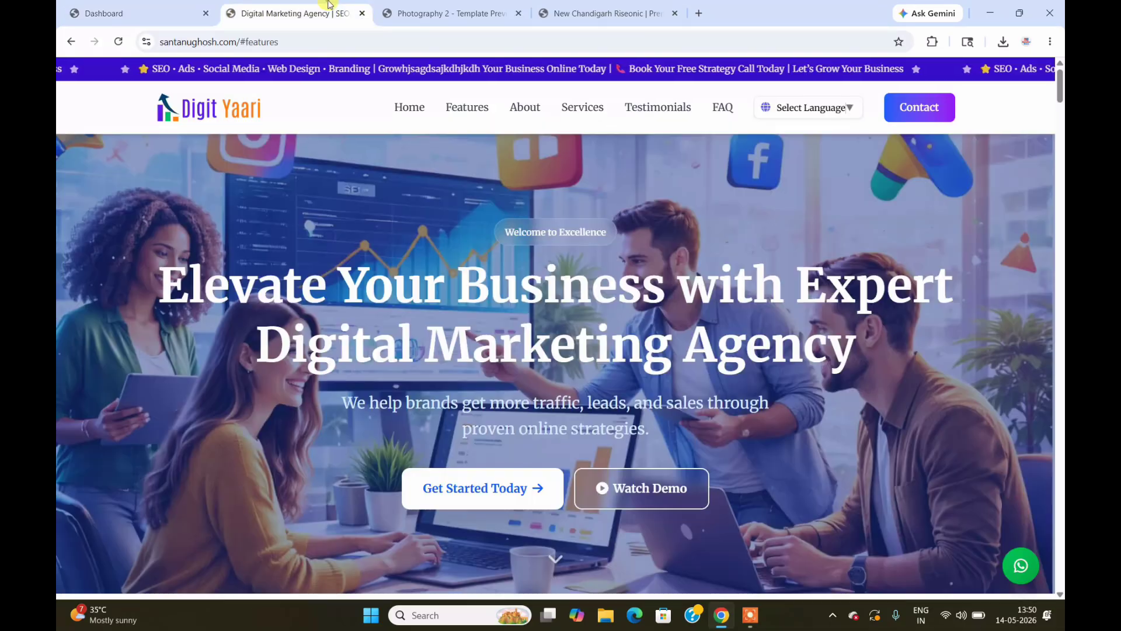
click(292, 42)
click(295, 42)
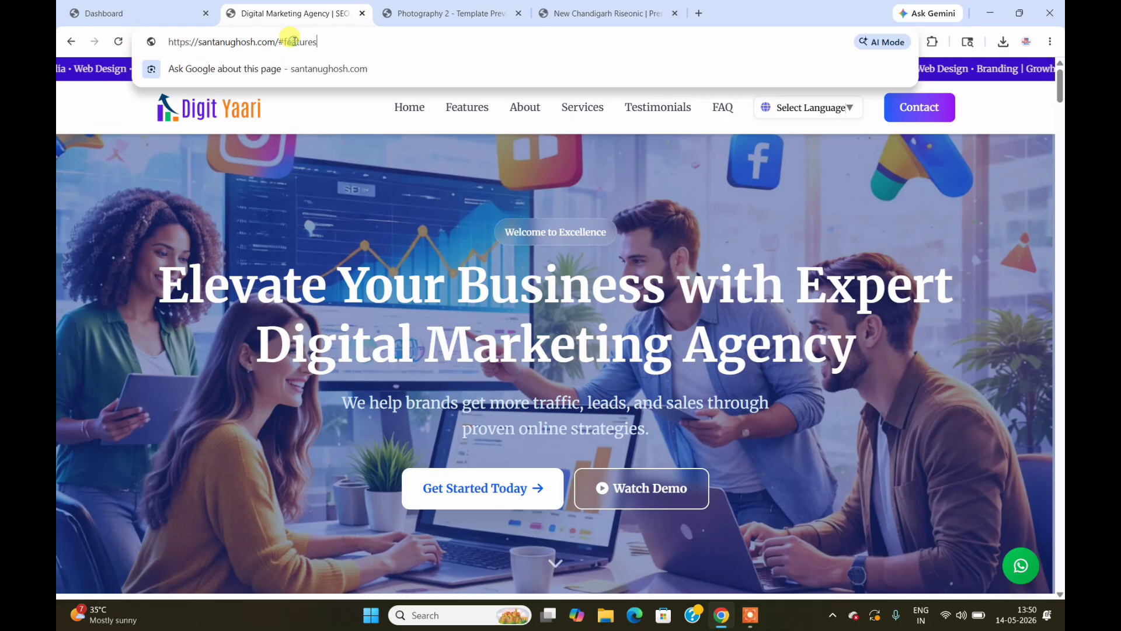
key(BackSpace)
key(BackSpace)
key(BackSpace)
key(BackSpace)
key(BackSpace)
key(BackSpace)
key(BackSpace)
key(BackSpace)
key(BackSpace)
key(BackSpace)
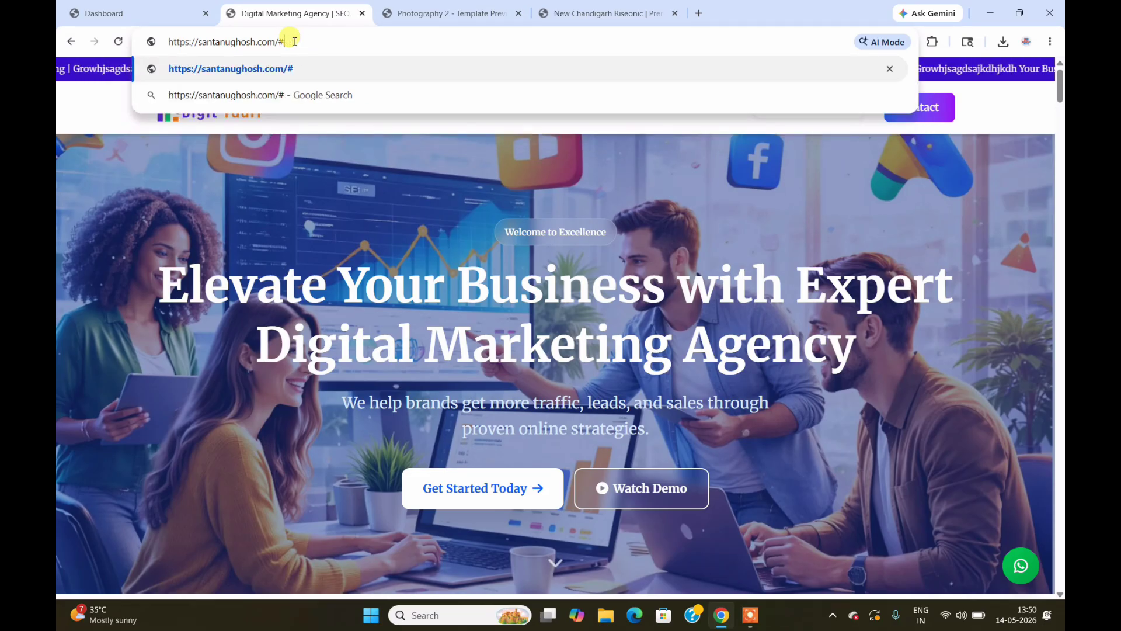
key(Return)
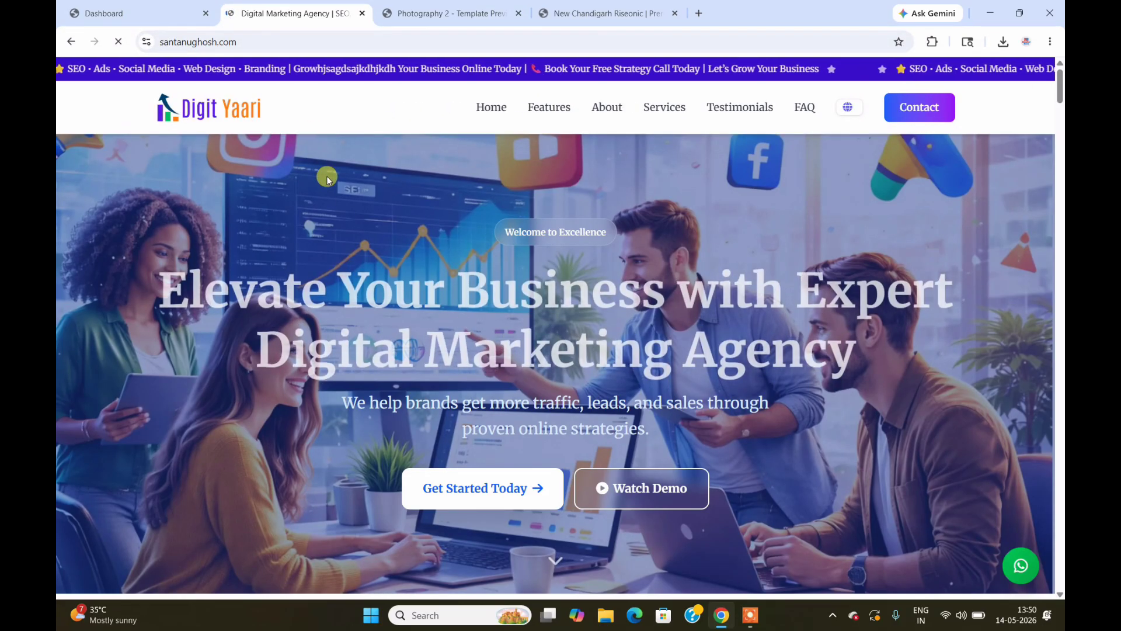
Step: Close the Photography 2 template preview and the other extra browser tabs
click(503, 12)
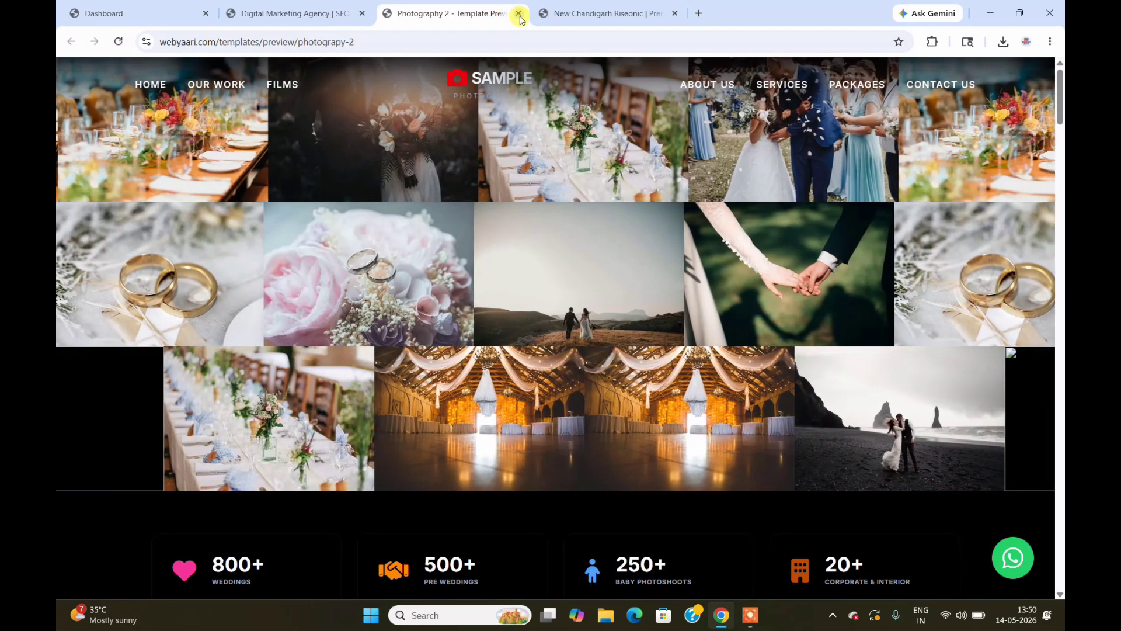
click(516, 14)
click(518, 14)
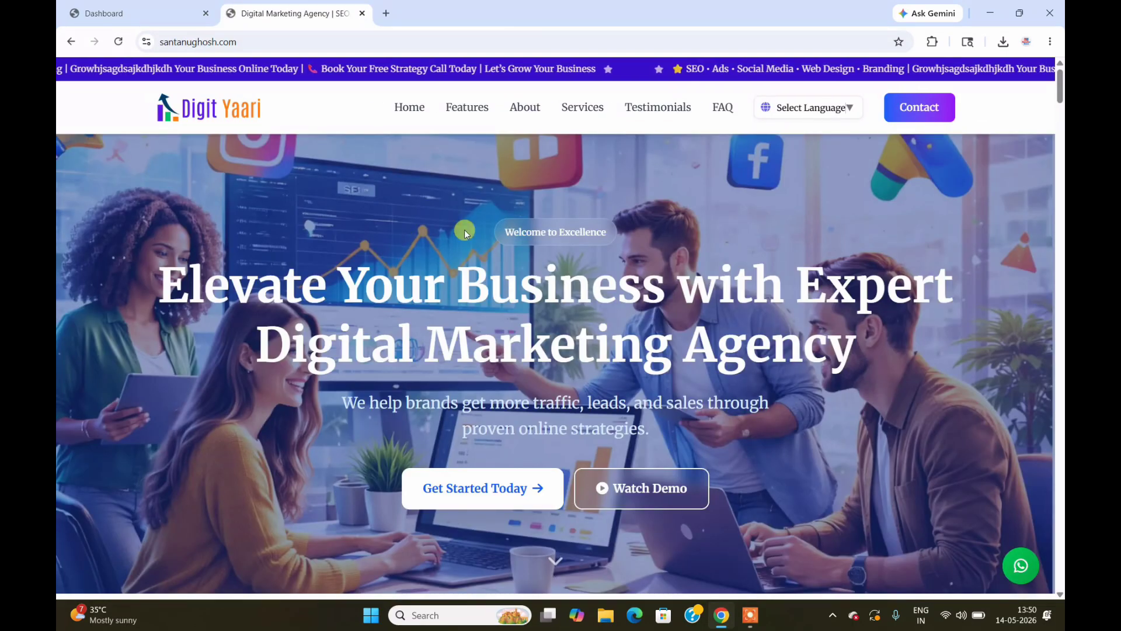
mouse_move(1060, 86)
mouse_down()
mouse_move(1060, 156)
mouse_move(1060, 87)
mouse_up()
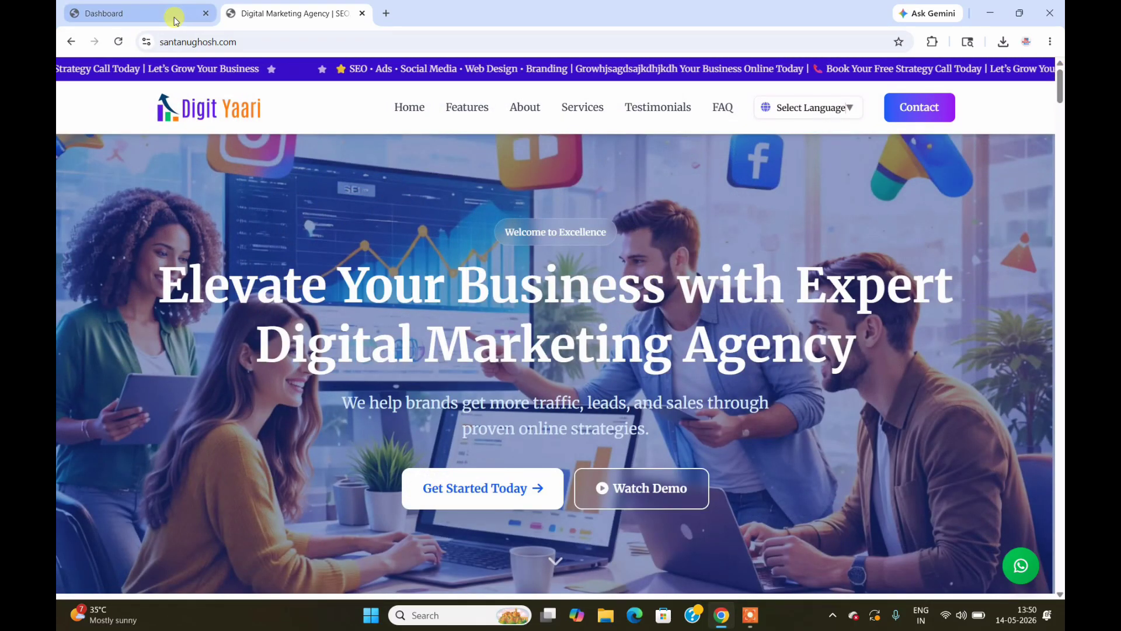
Step: Compare the live Digit Yaari homepage with the dashboard, ending on the Dashboard tab
click(173, 14)
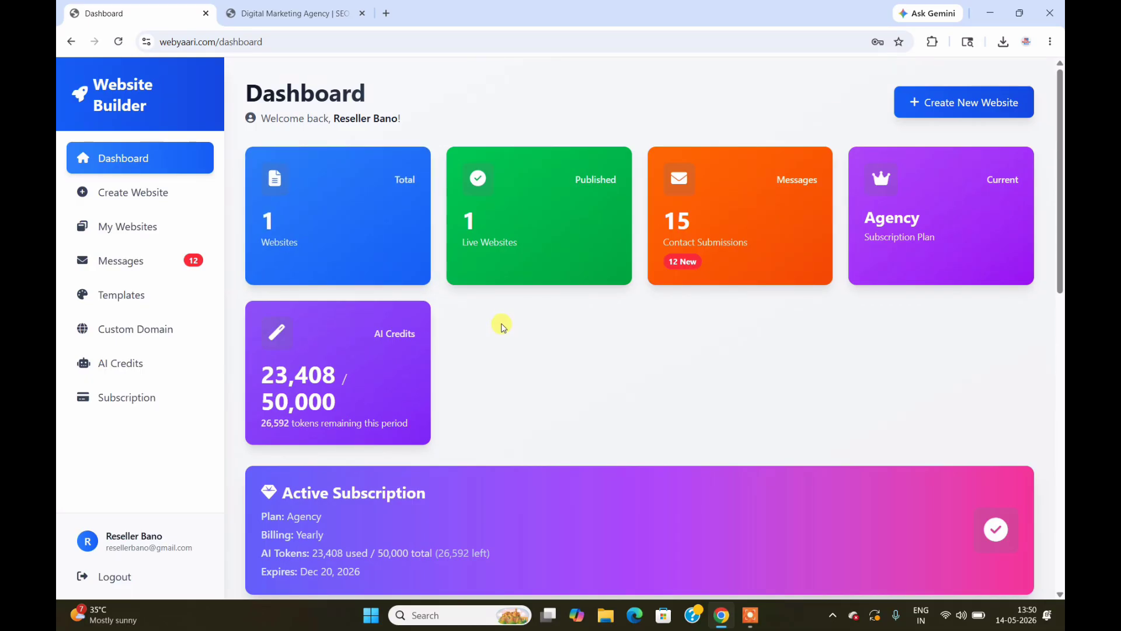
click(307, 13)
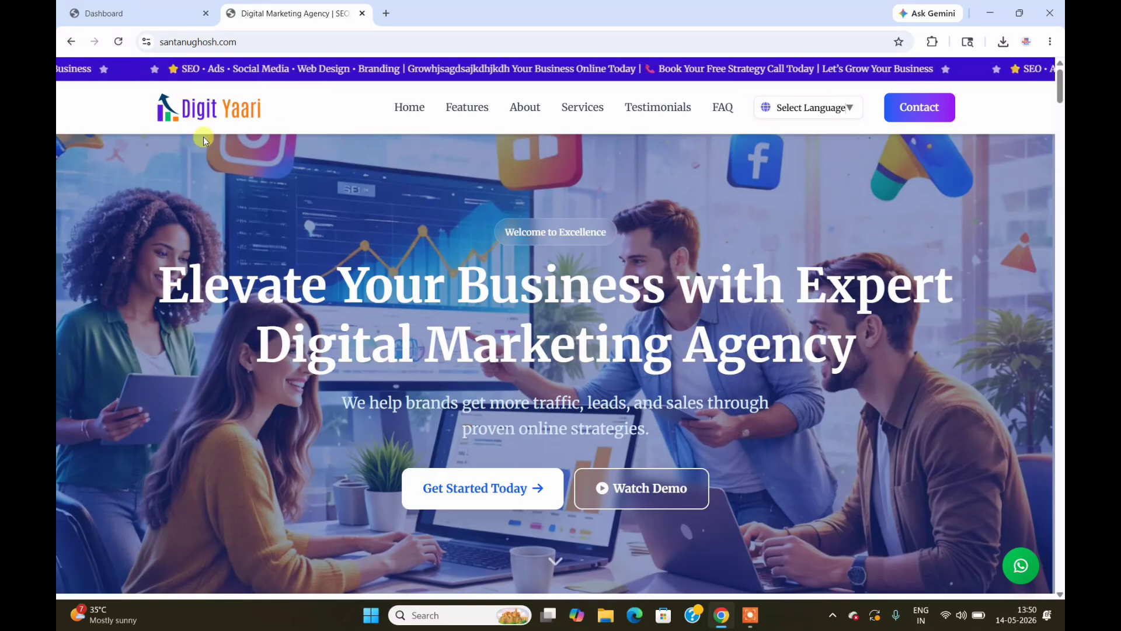
mouse_move(1062, 94)
mouse_down()
mouse_move(1062, 160)
mouse_move(1061, 93)
mouse_up()
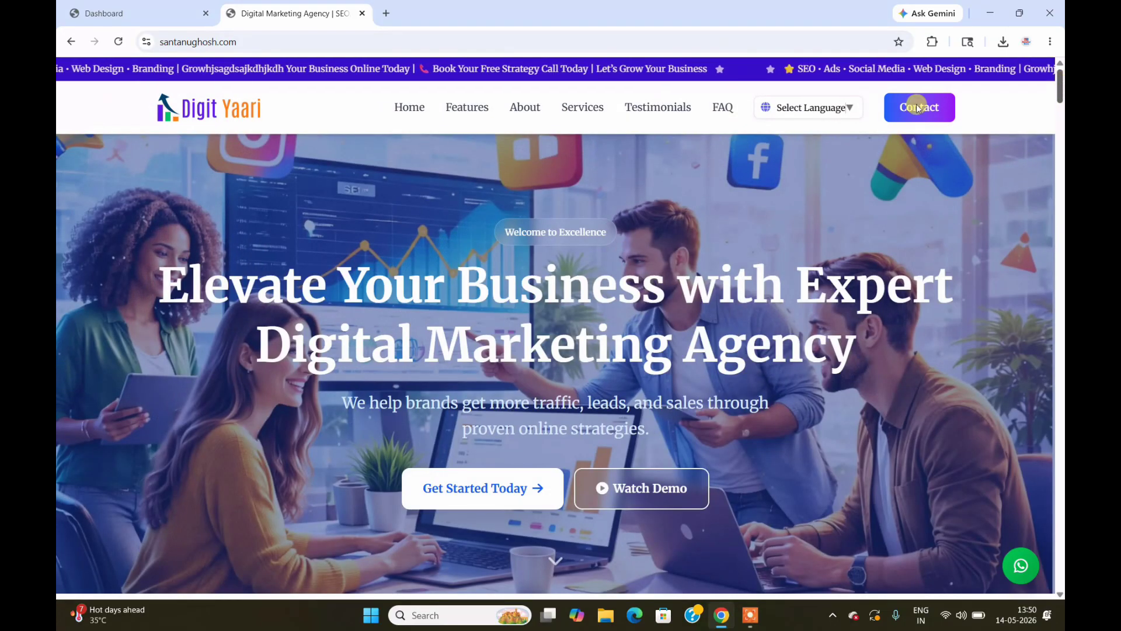
click(140, 14)
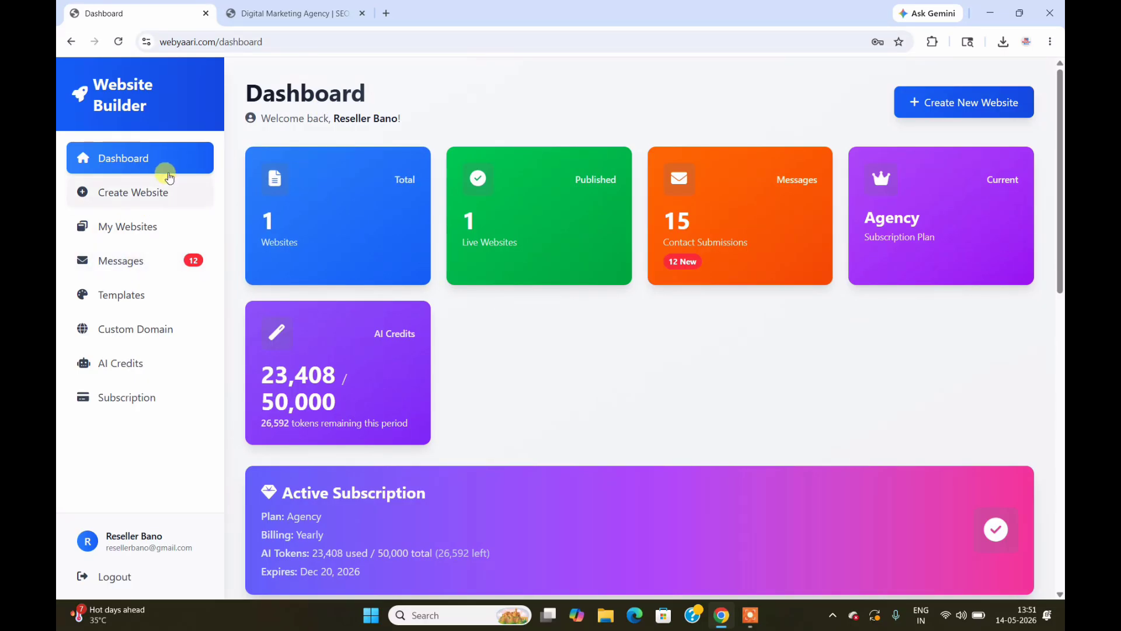
Step: Open Create New Website and look over its Website Name, Template, Business Name, Category and SEO fields without filling them
click(946, 110)
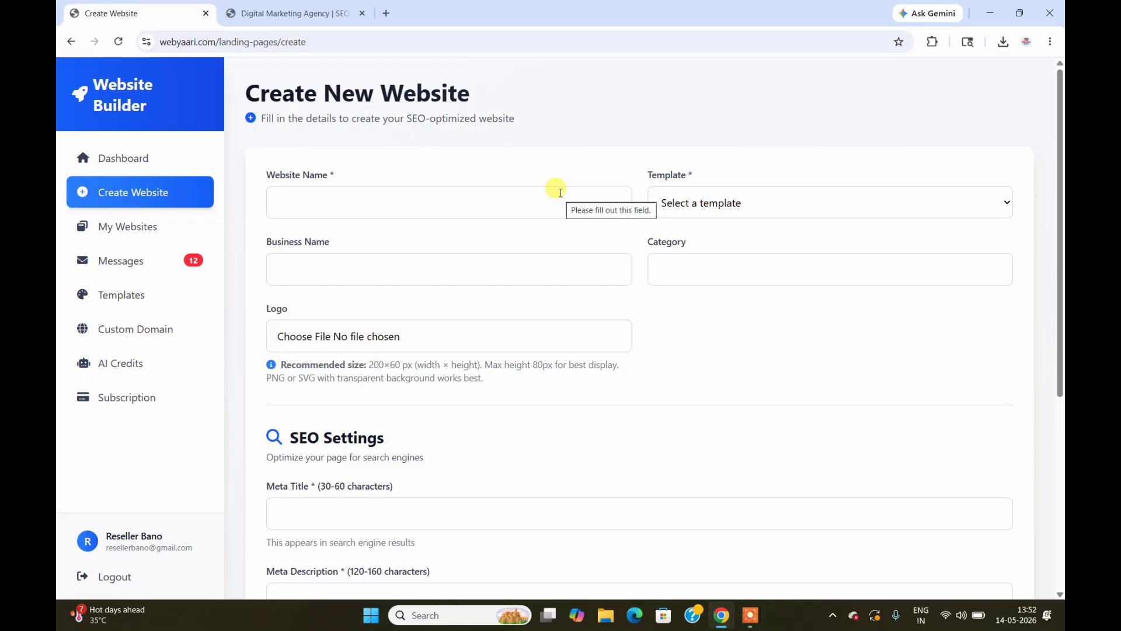
click(425, 198)
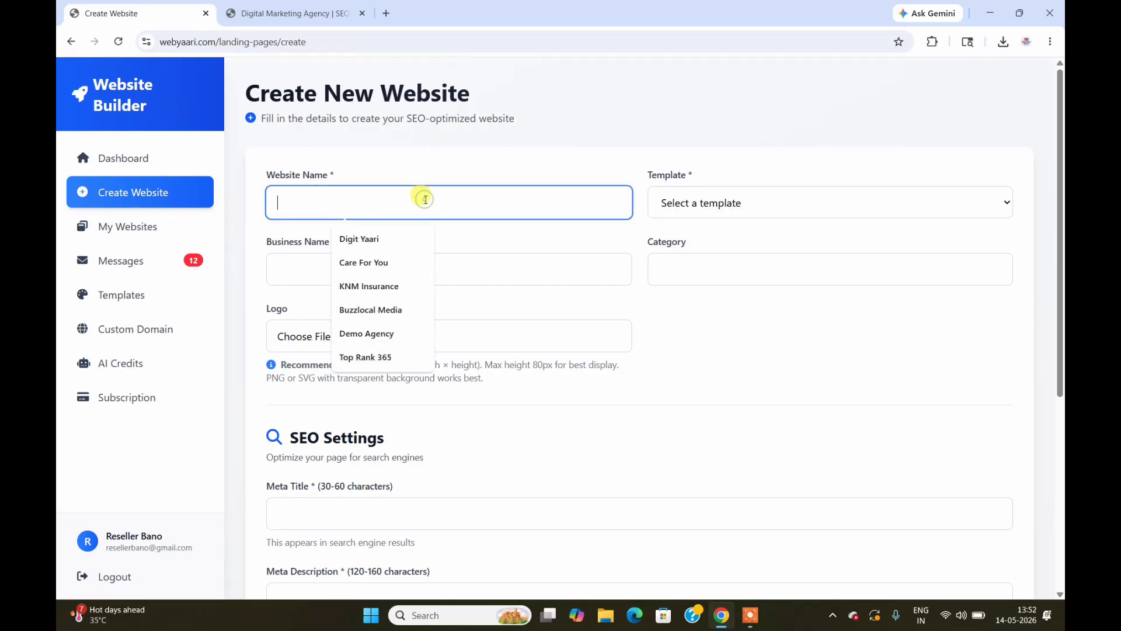
click(723, 220)
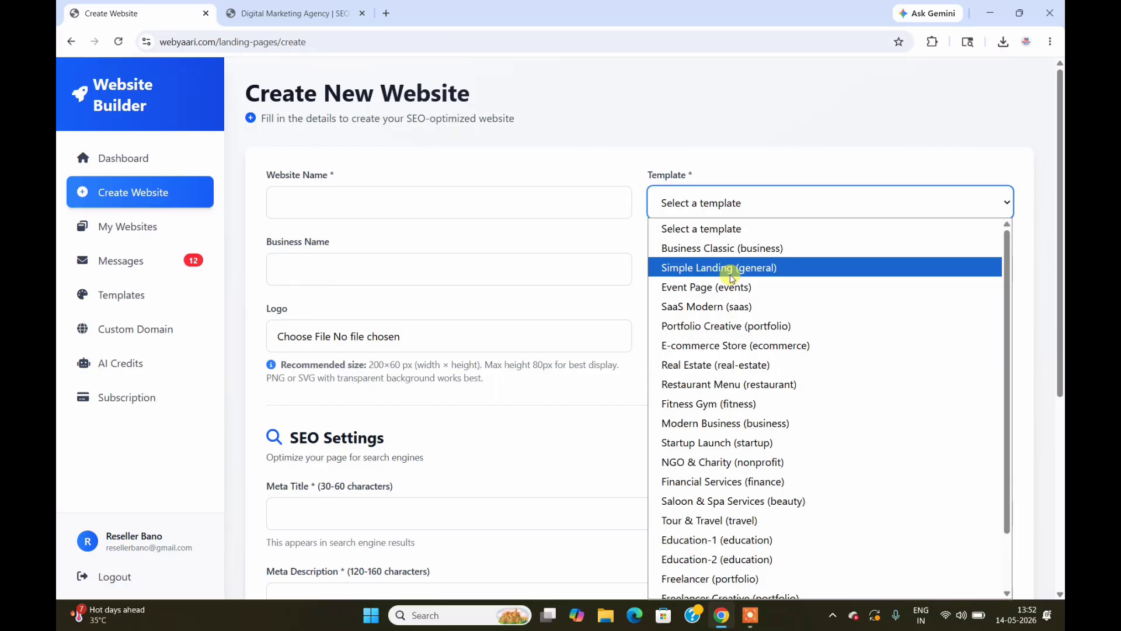
click(625, 152)
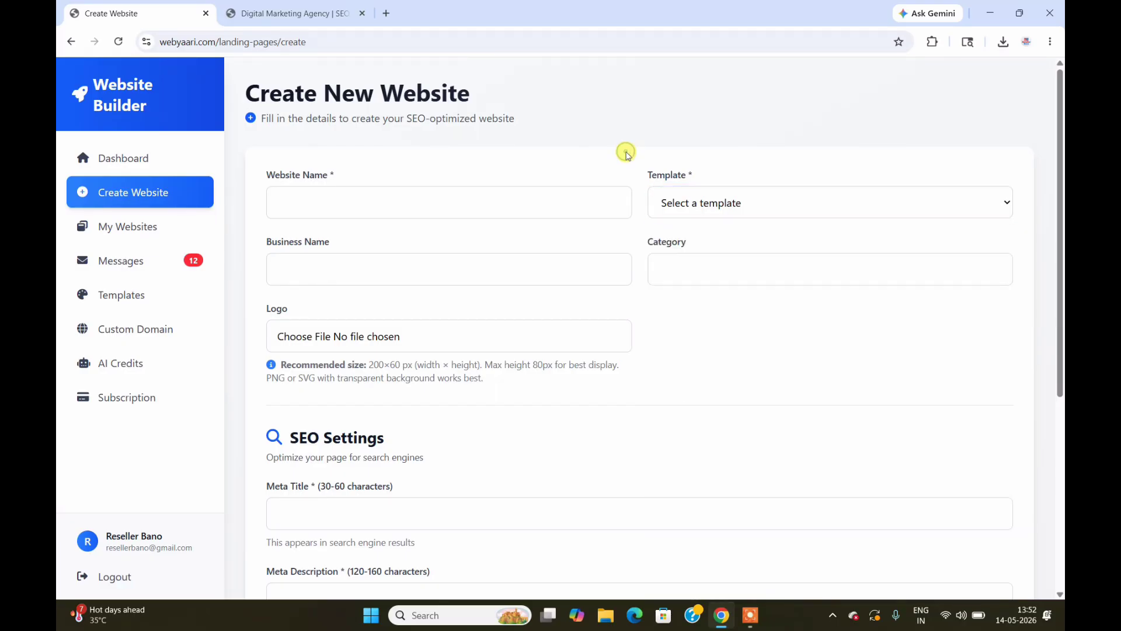
click(723, 206)
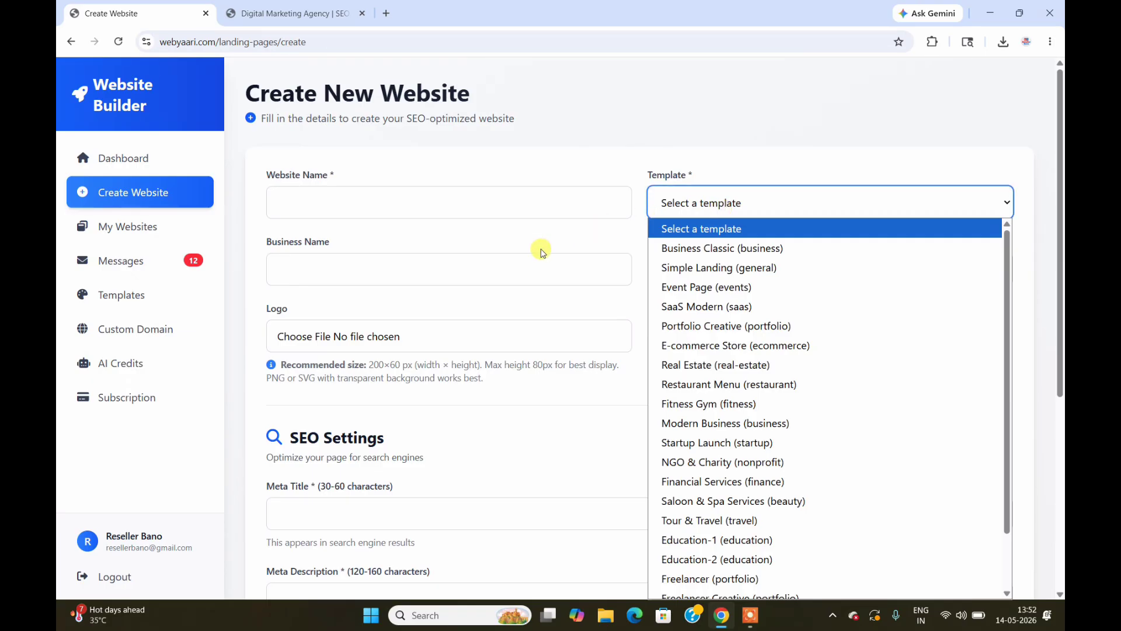
click(508, 280)
click(666, 277)
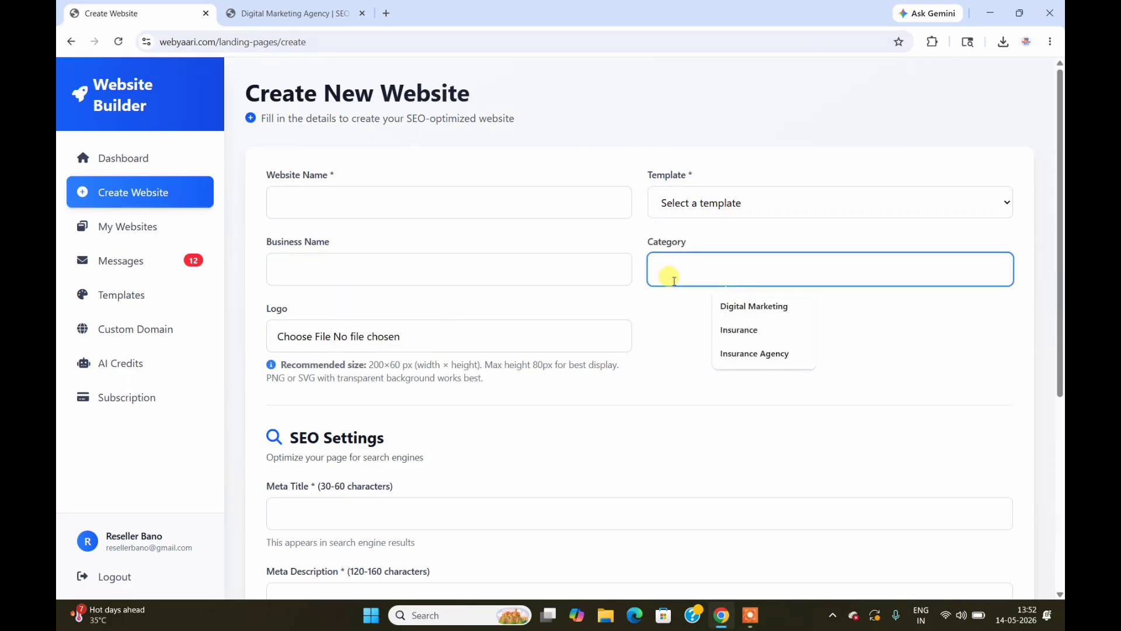
click(664, 315)
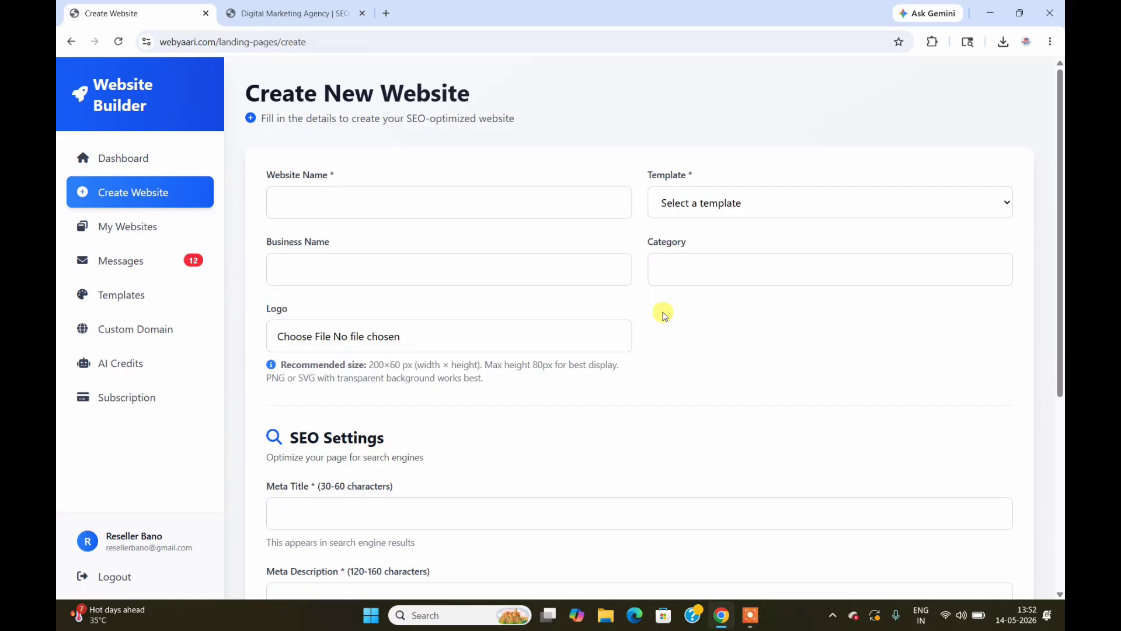
drag(1060, 250, 1060, 388)
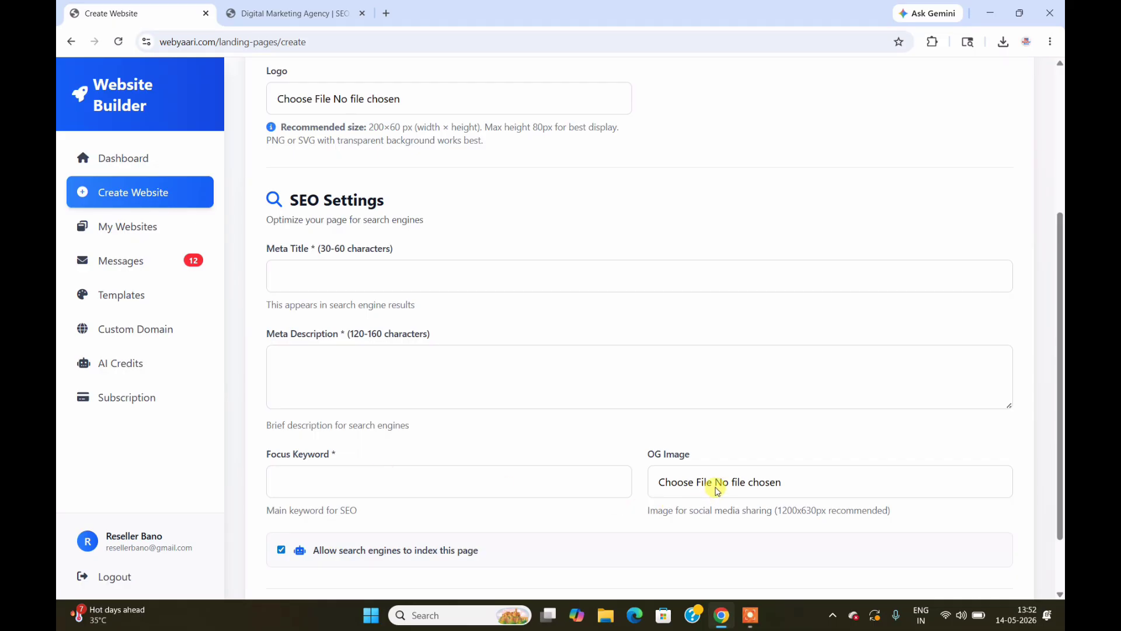
drag(1061, 368, 1060, 211)
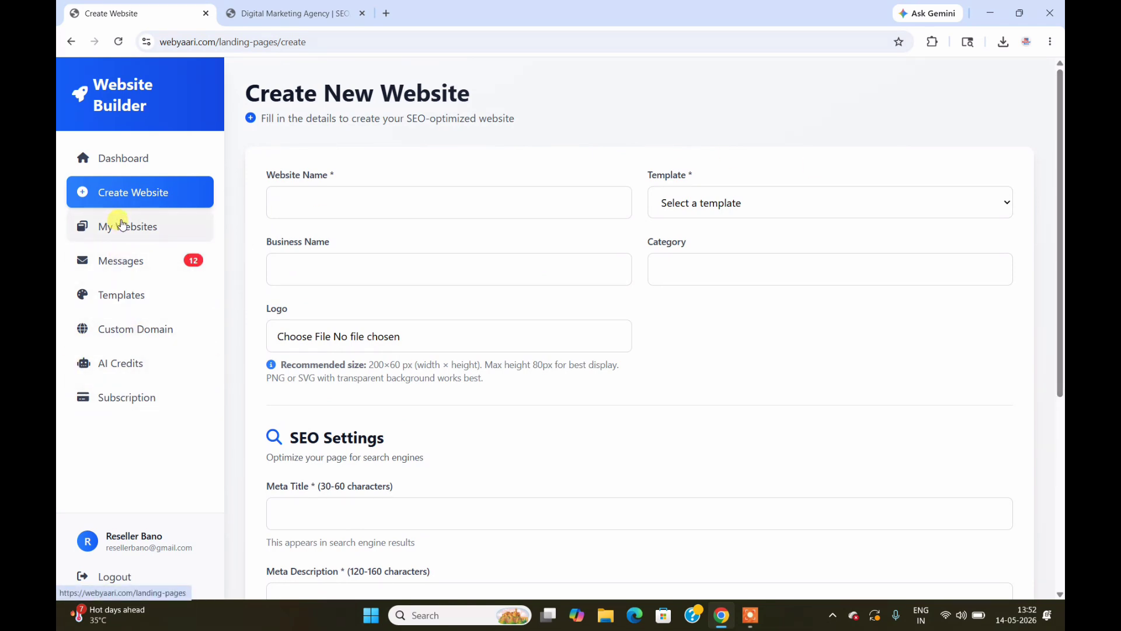
Step: Open the contact messages and compare them with the live site's Get In Touch section
click(133, 171)
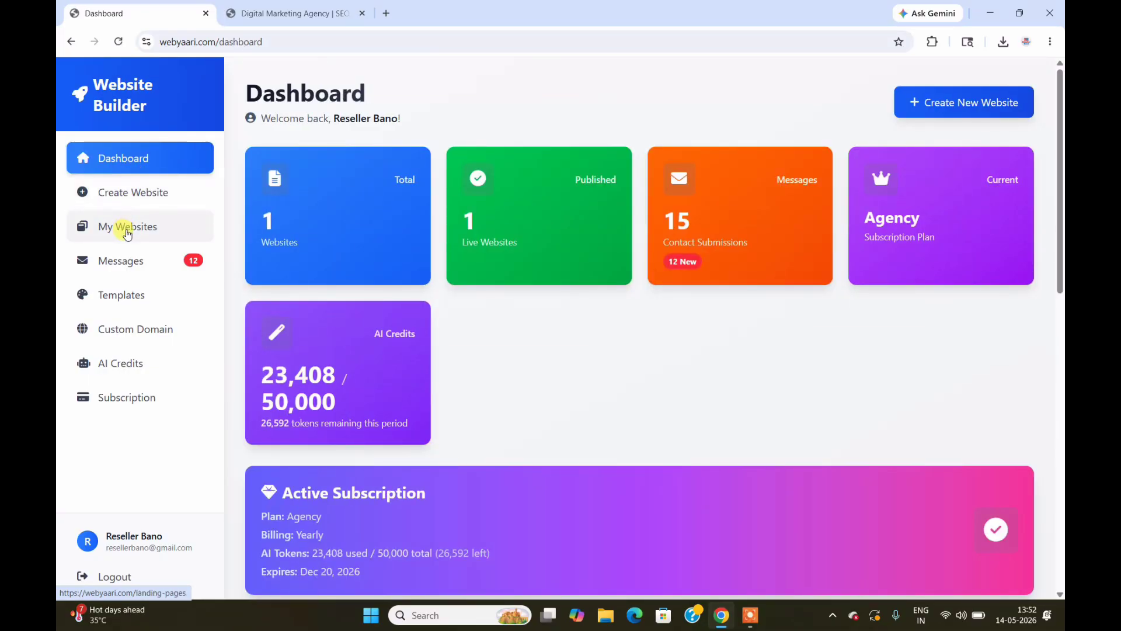
click(134, 269)
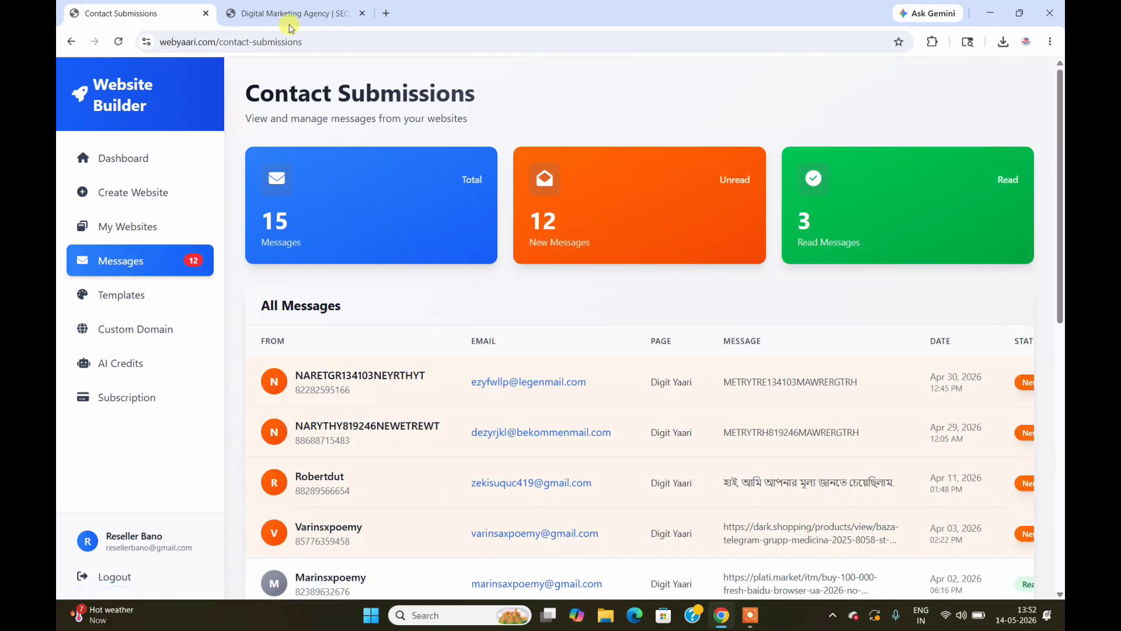
click(360, 8)
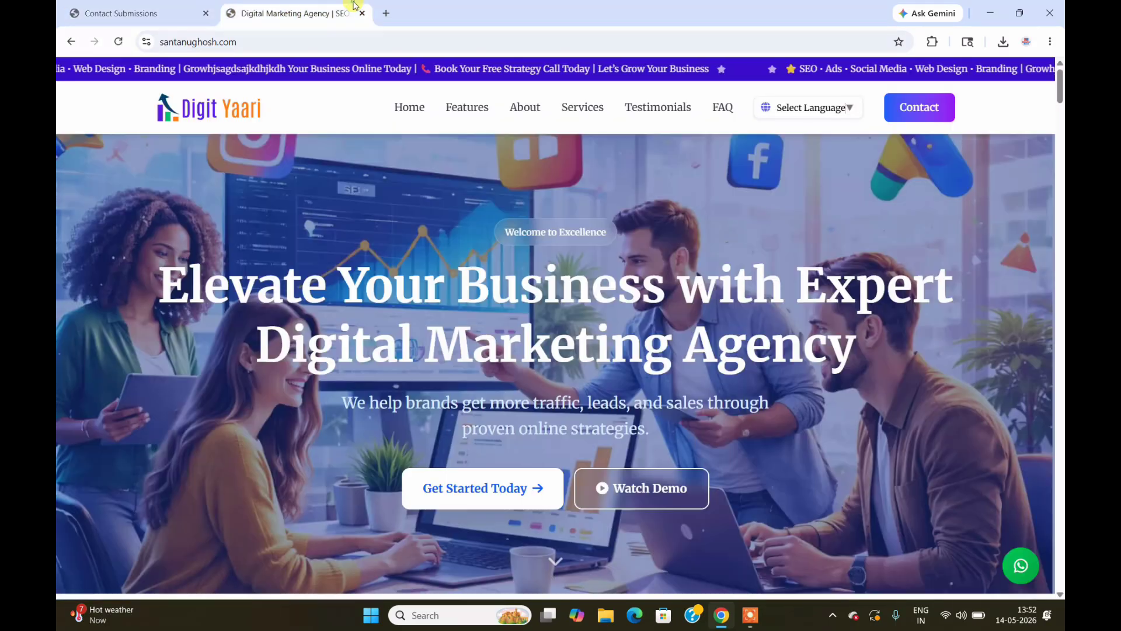
click(908, 116)
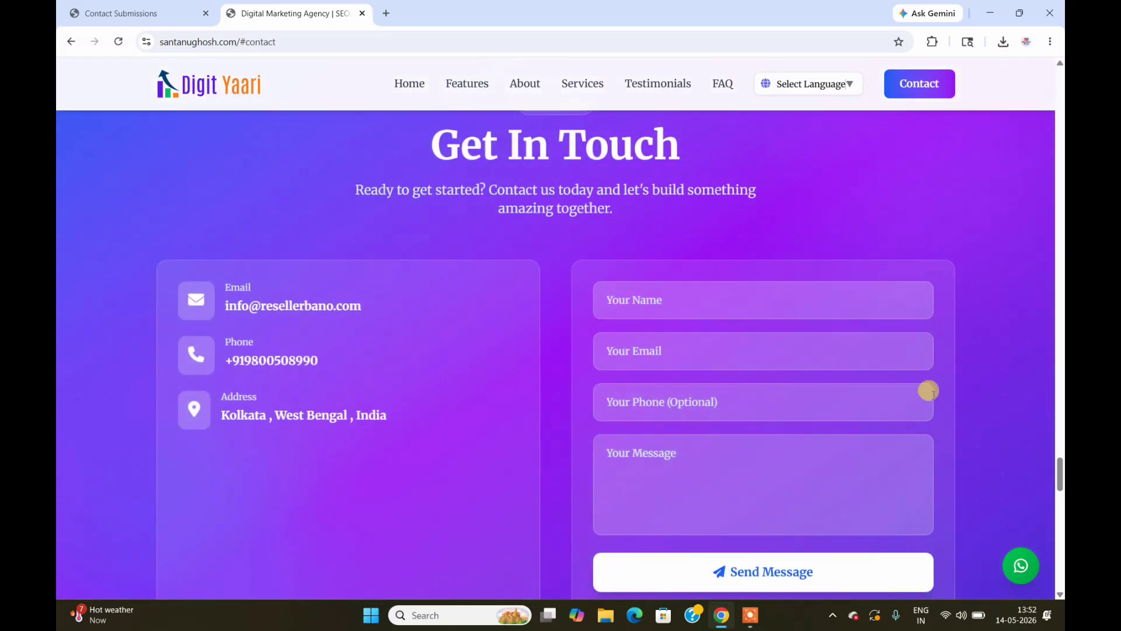
click(138, 7)
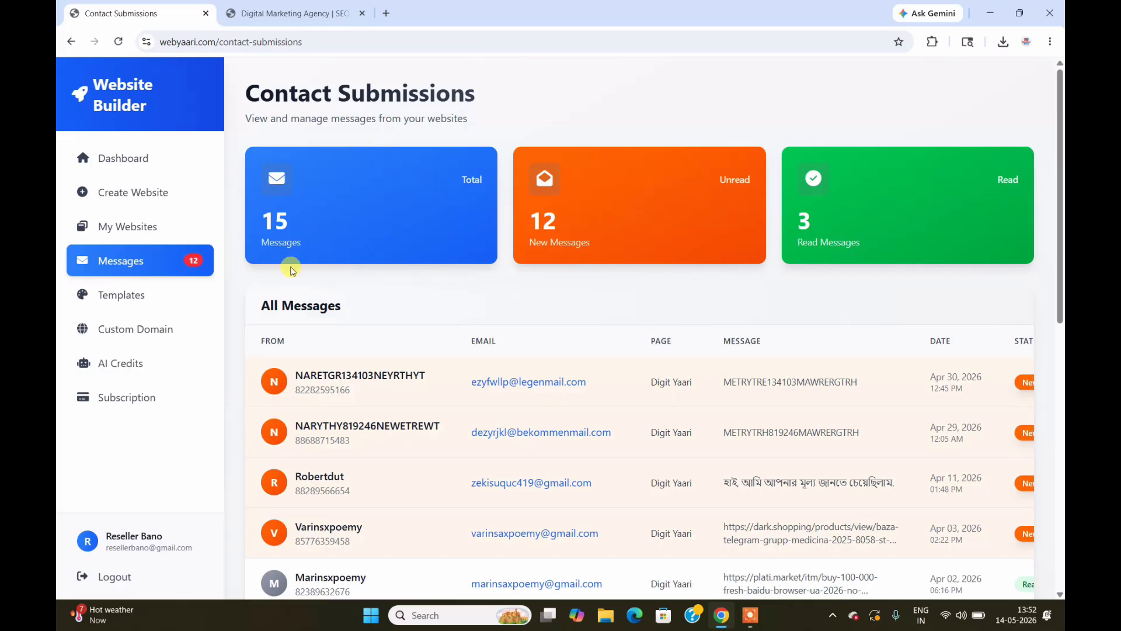
Step: View the details of the February 14 contact message
click(142, 233)
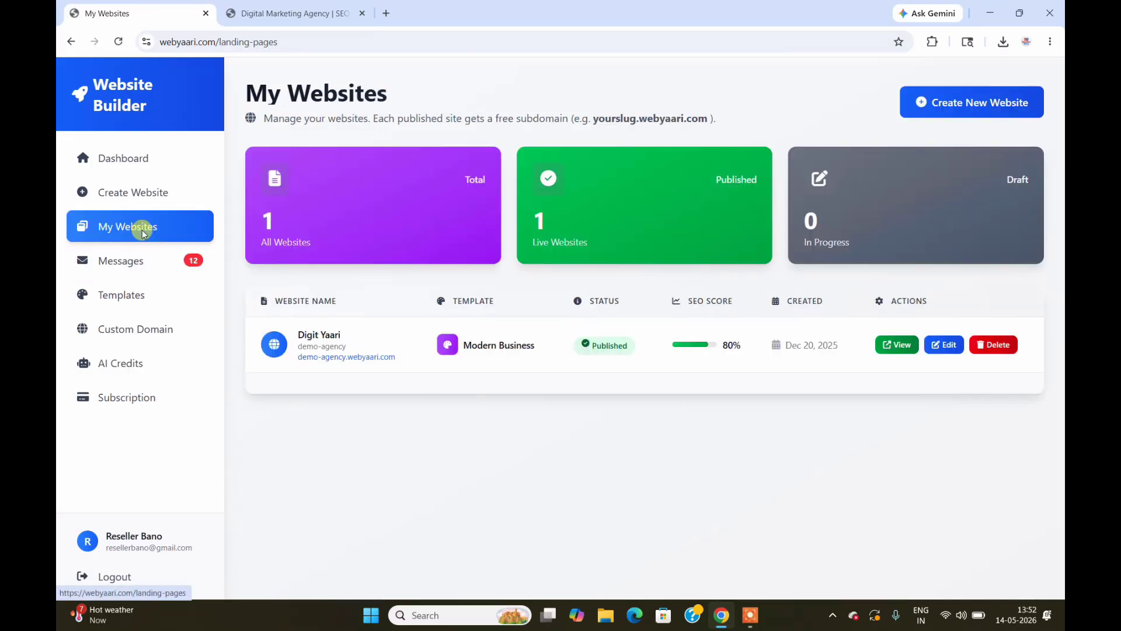
click(145, 262)
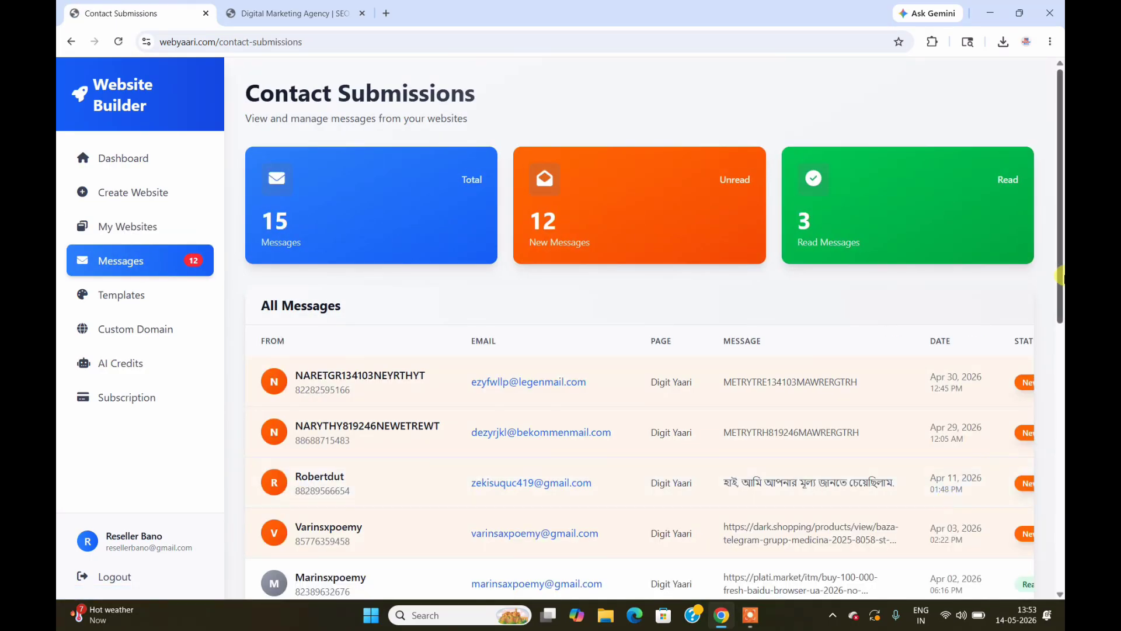
drag(1060, 267, 1001, 570)
drag(868, 554, 993, 549)
click(958, 473)
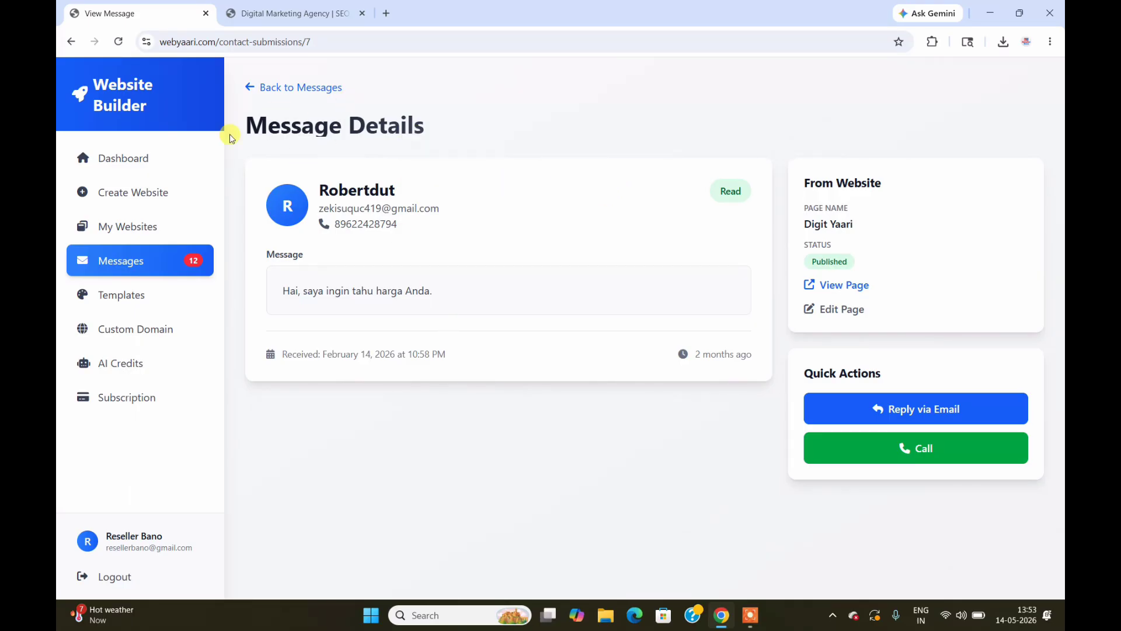
Step: Open My Websites and compare it with the scrolled live Digit Yaari site
click(148, 164)
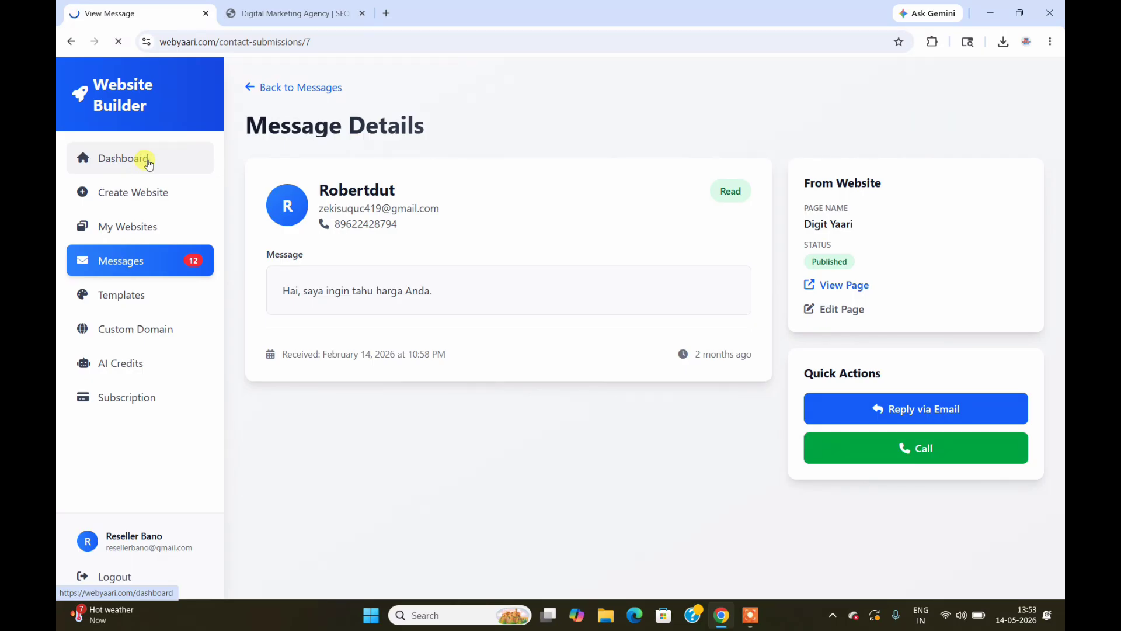
click(138, 235)
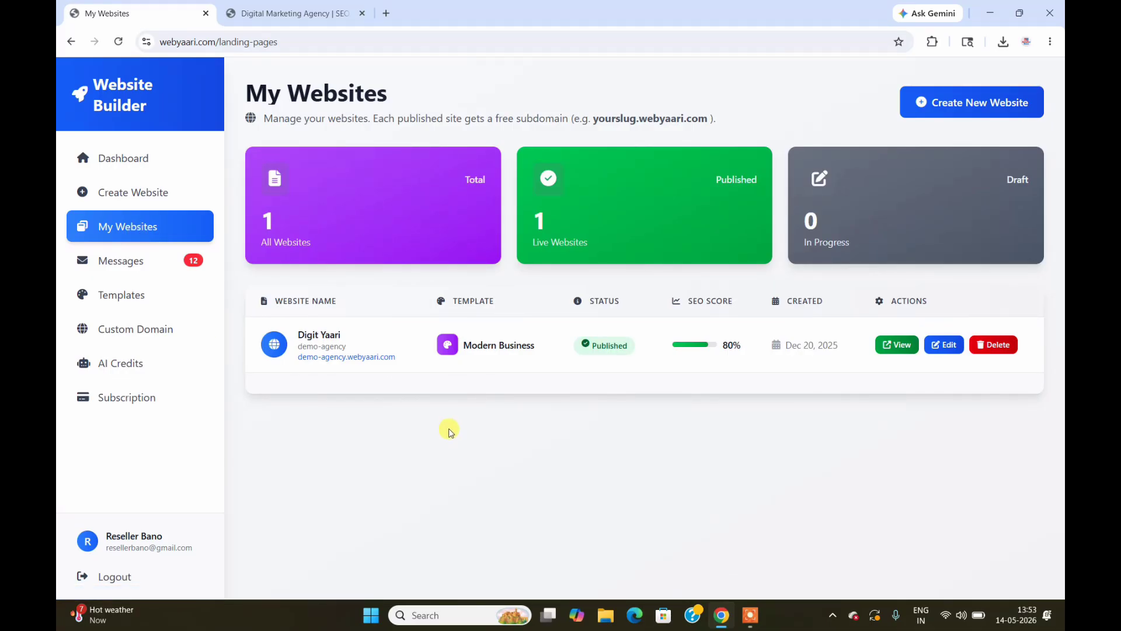
click(292, 13)
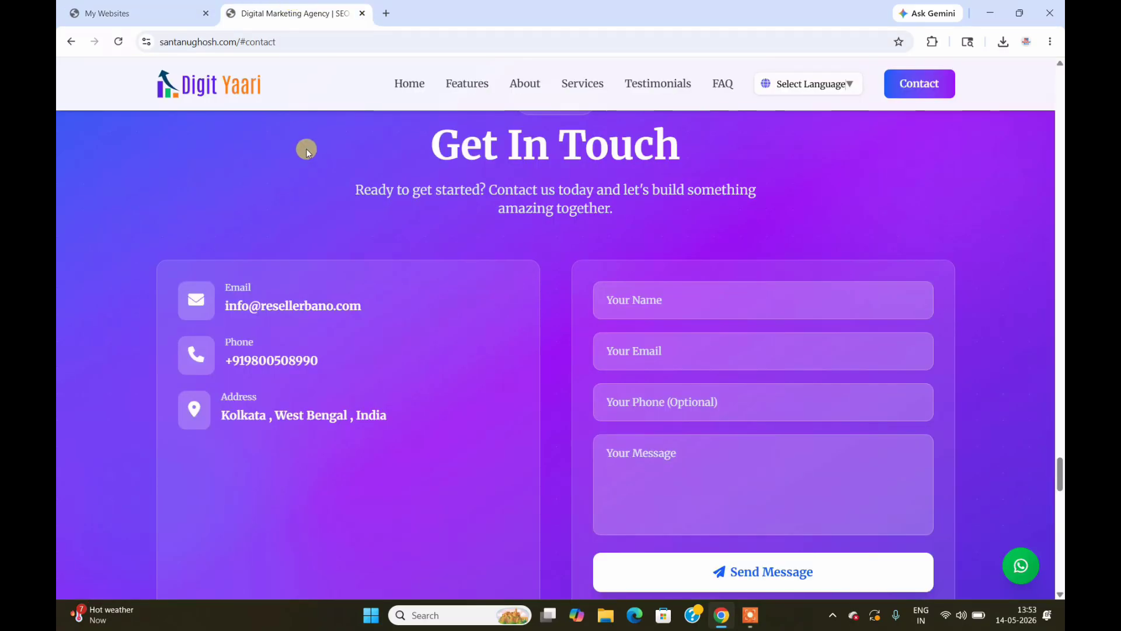
drag(1060, 467, 1061, 76)
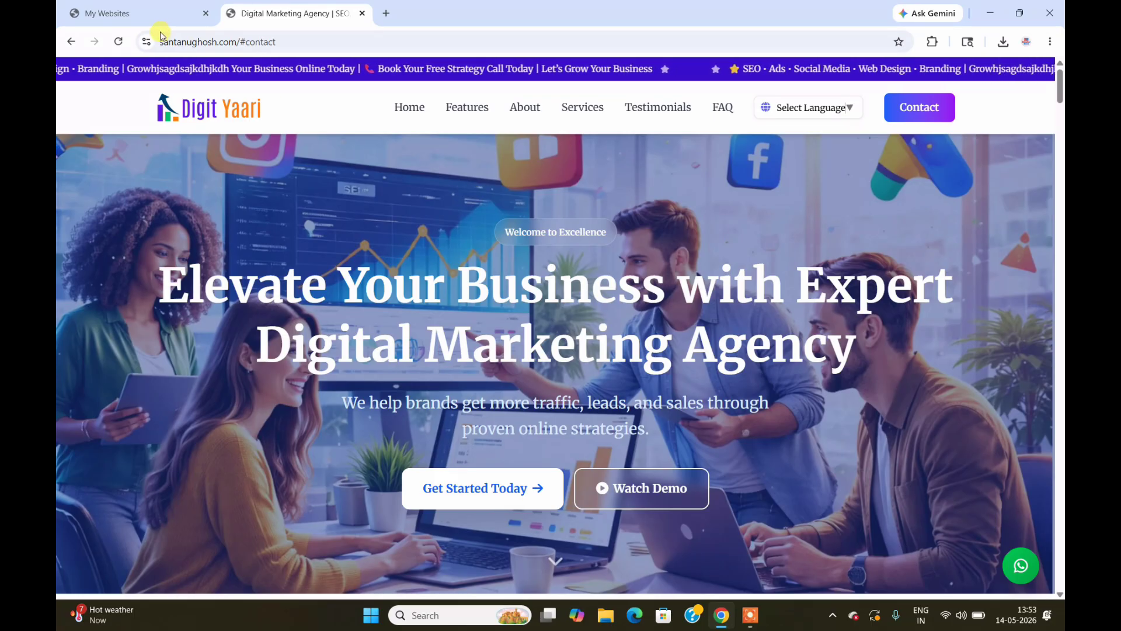
click(150, 18)
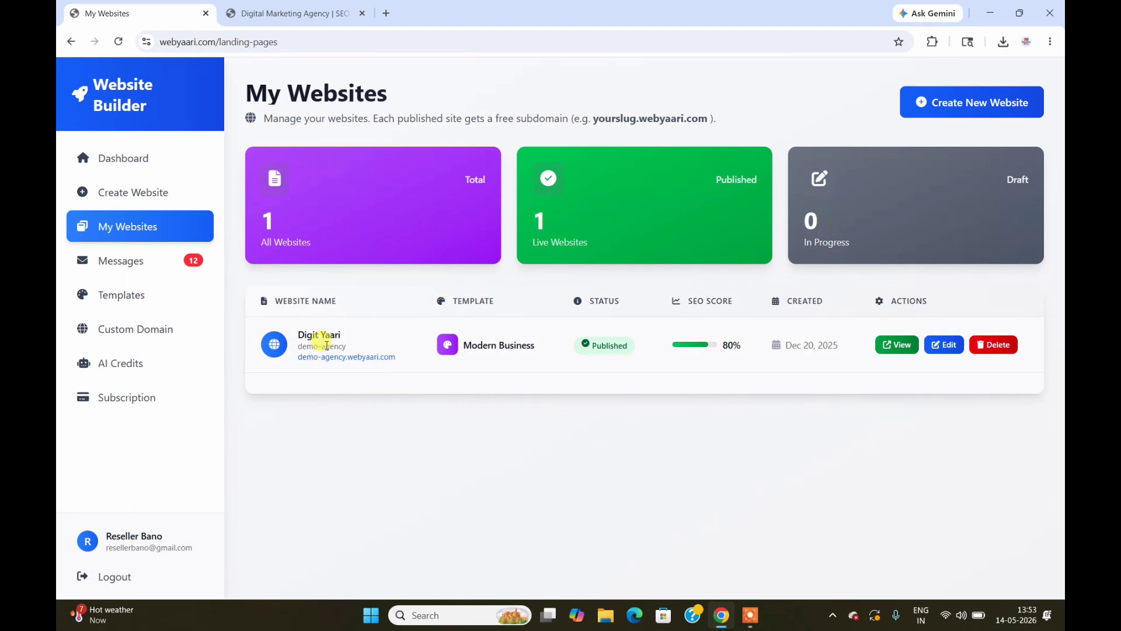
Step: Open the Digit Yaari website for editing and show its Basic Info settings
click(310, 4)
click(162, 4)
click(938, 348)
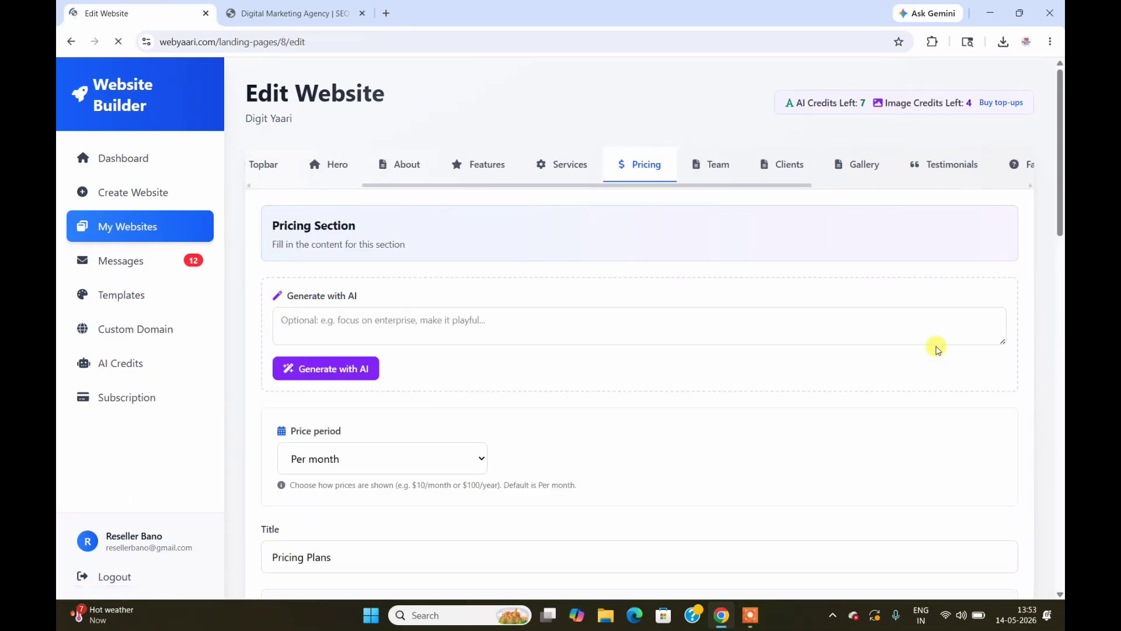
drag(474, 188, 320, 187)
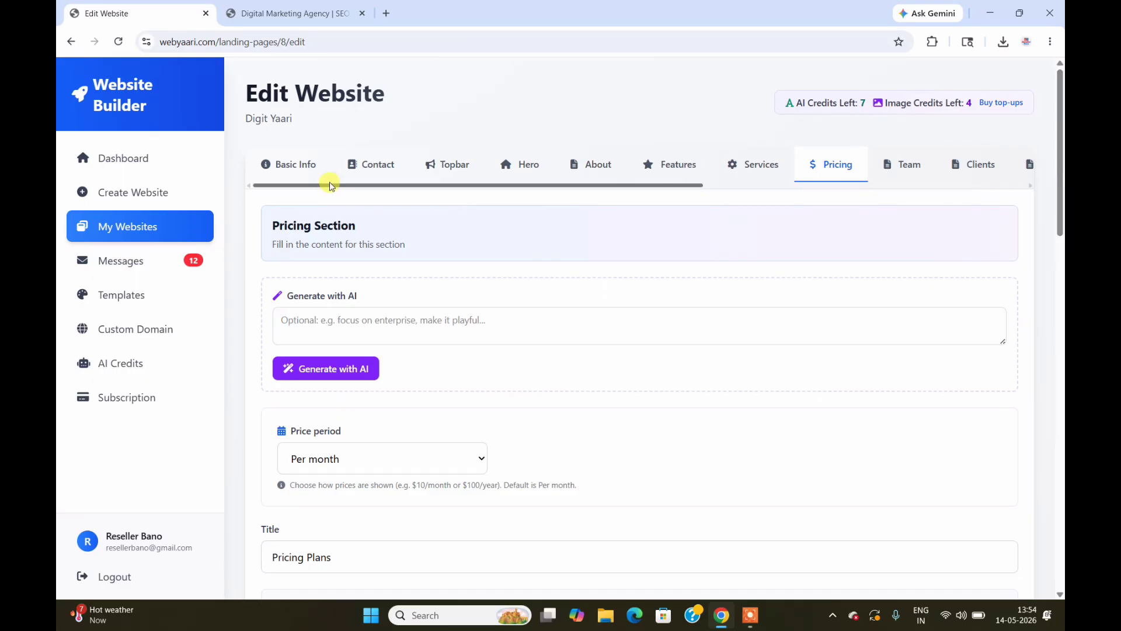
click(289, 167)
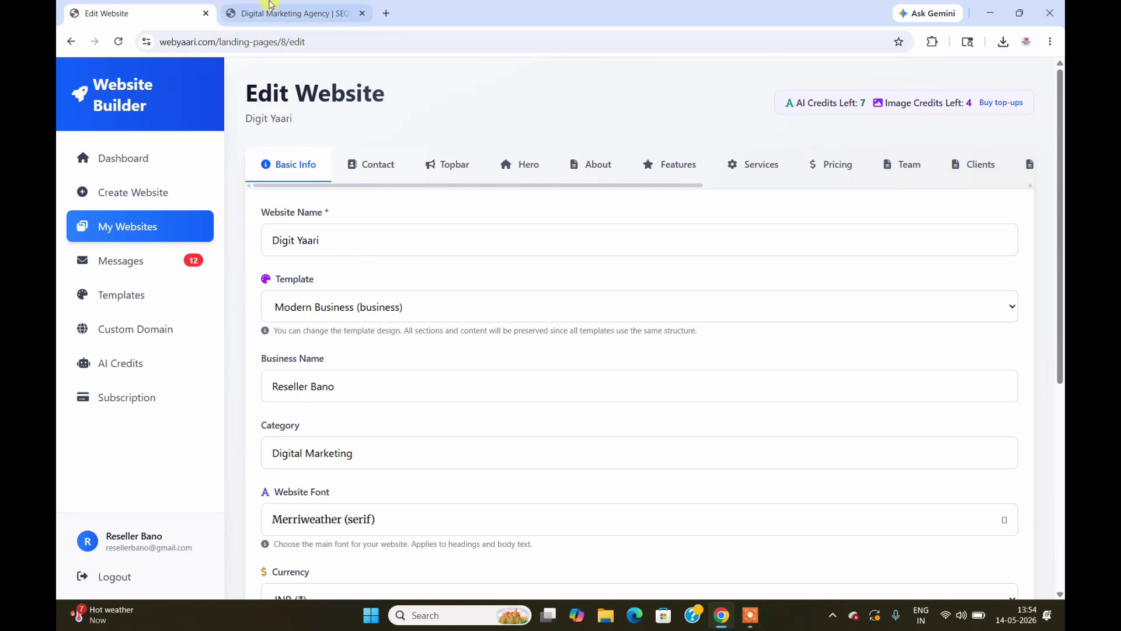
Step: Check the template list against the live site and leave it on Modern Business
click(290, 13)
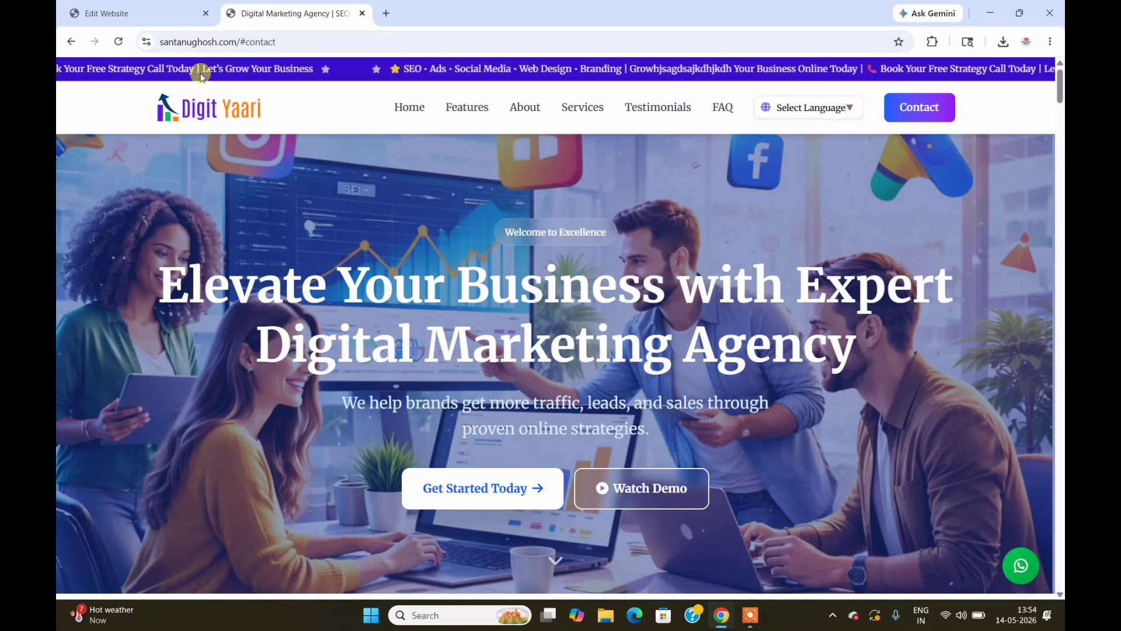
click(106, 13)
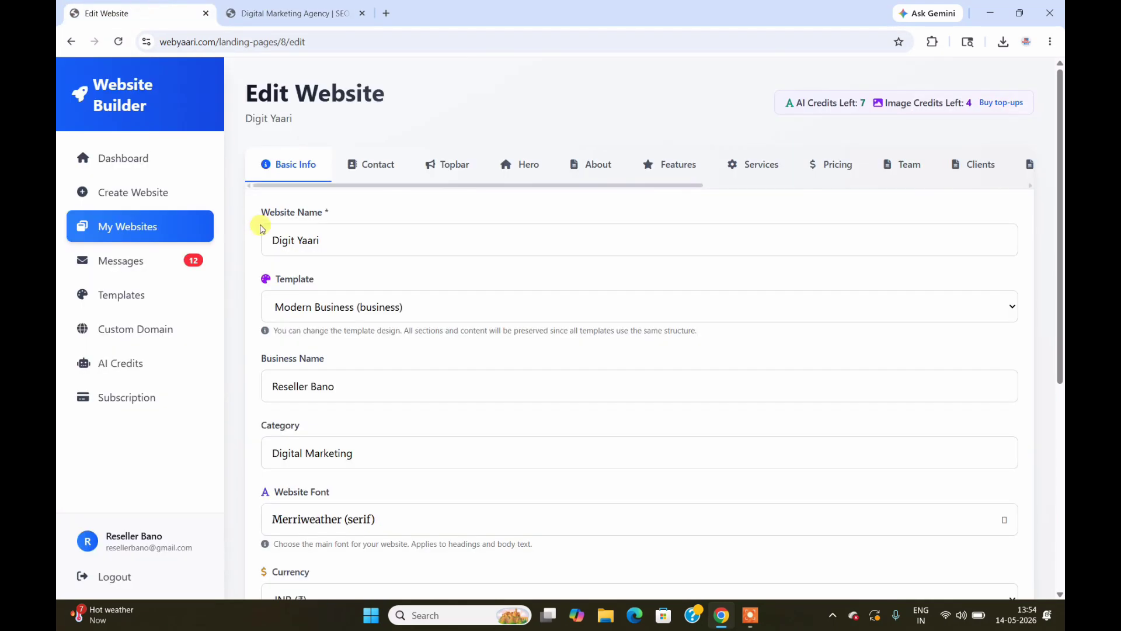
click(424, 318)
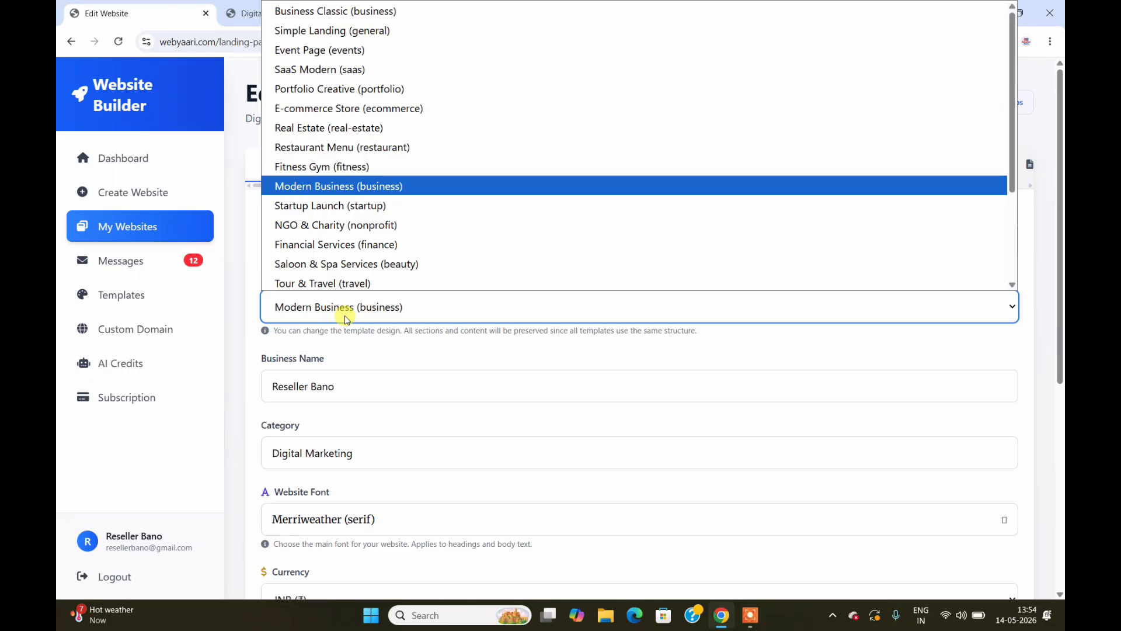
click(244, 310)
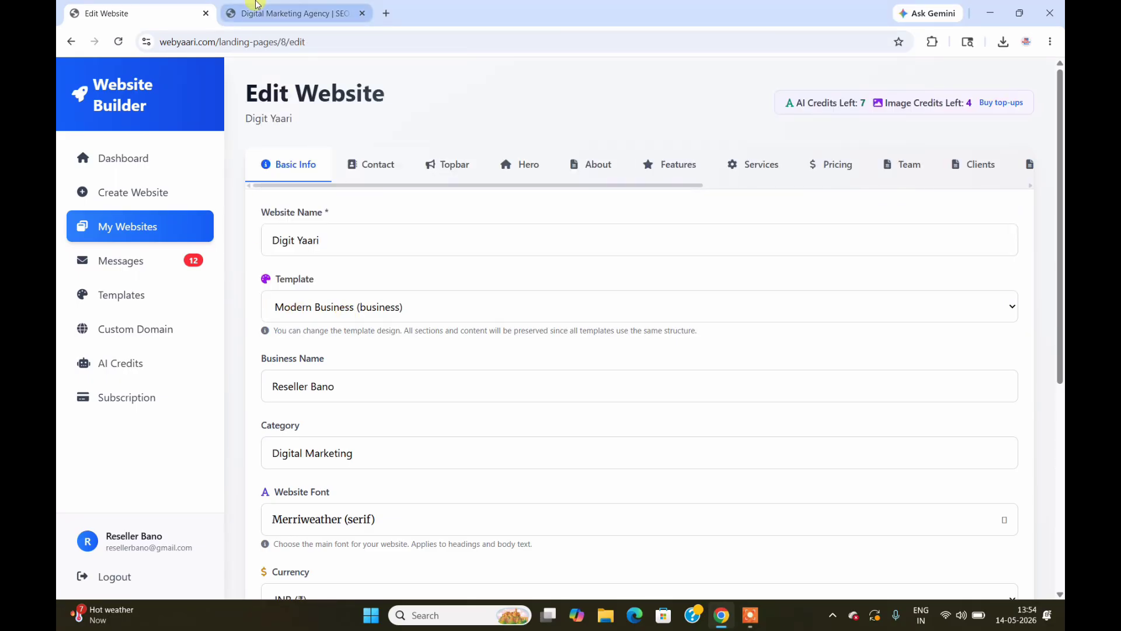
click(292, 13)
click(113, 5)
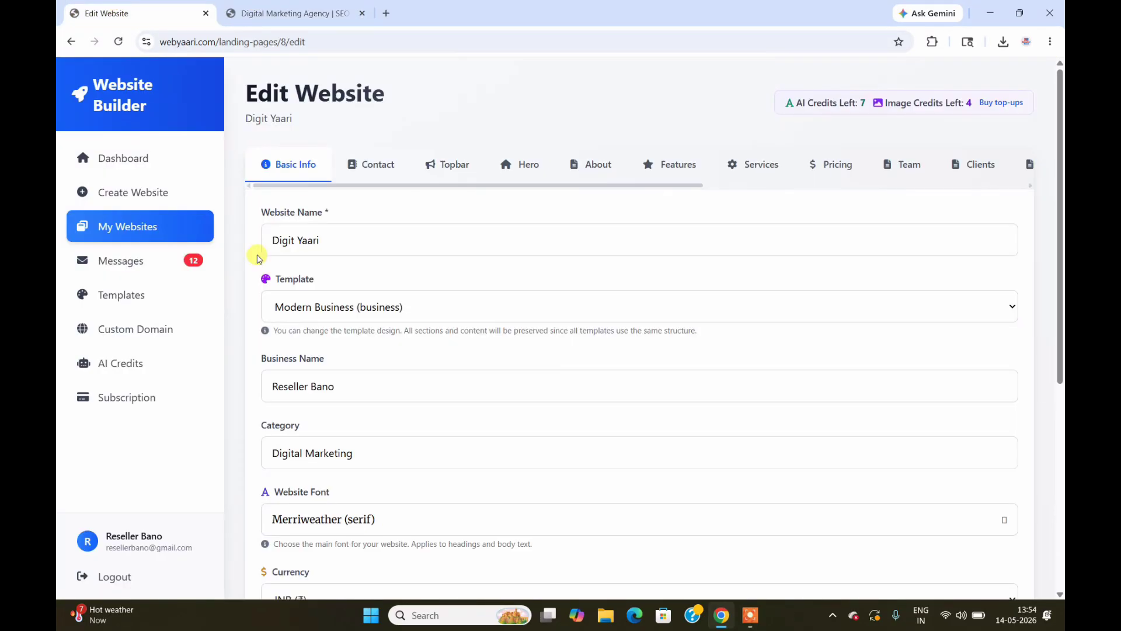
click(369, 305)
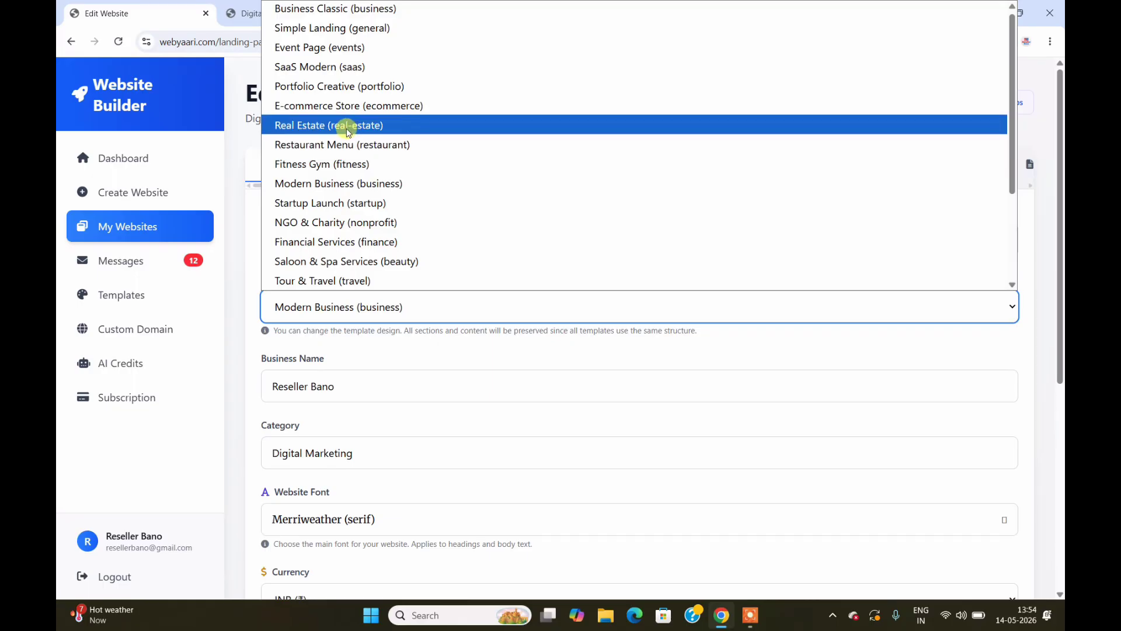
click(237, 266)
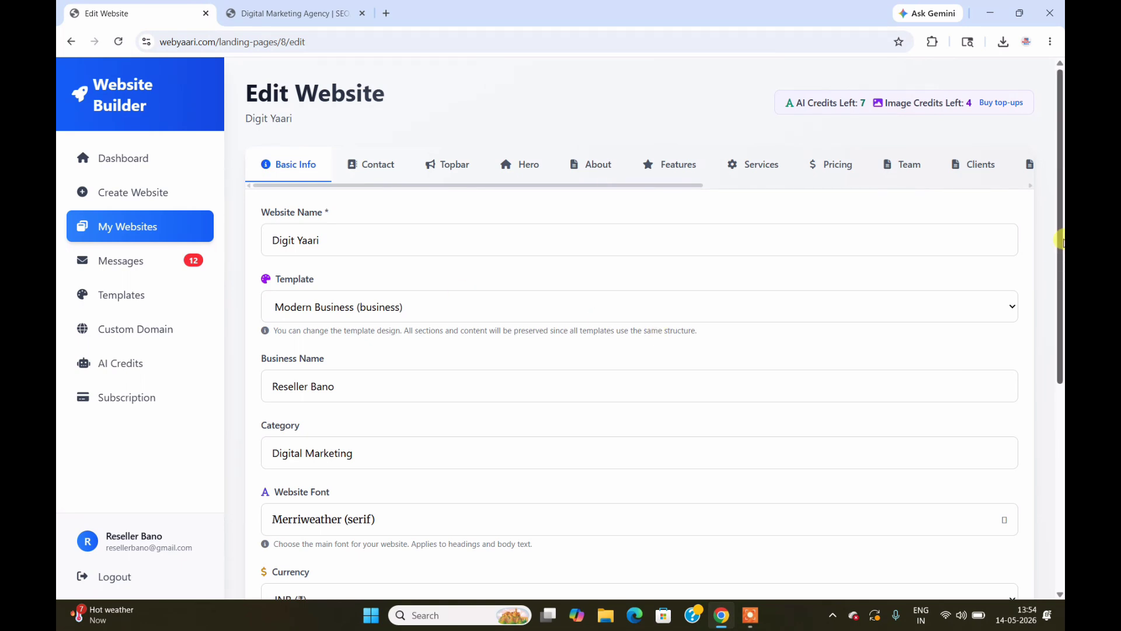
Step: Change the website font from Merriweather to Montserrat
scroll(1060, 231, down, 3)
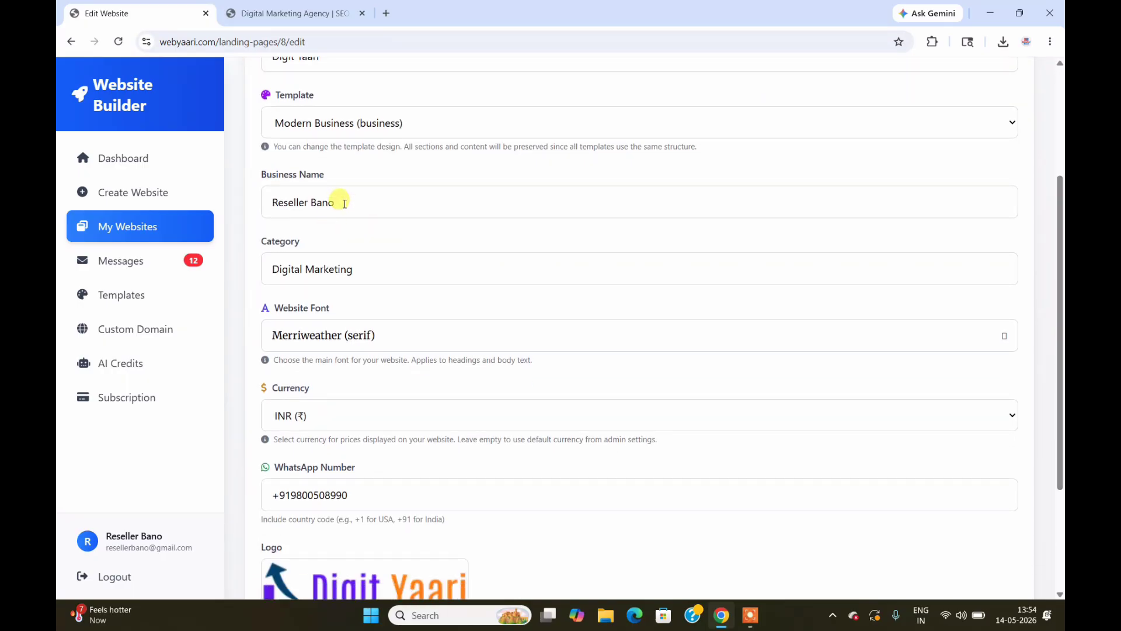
click(392, 344)
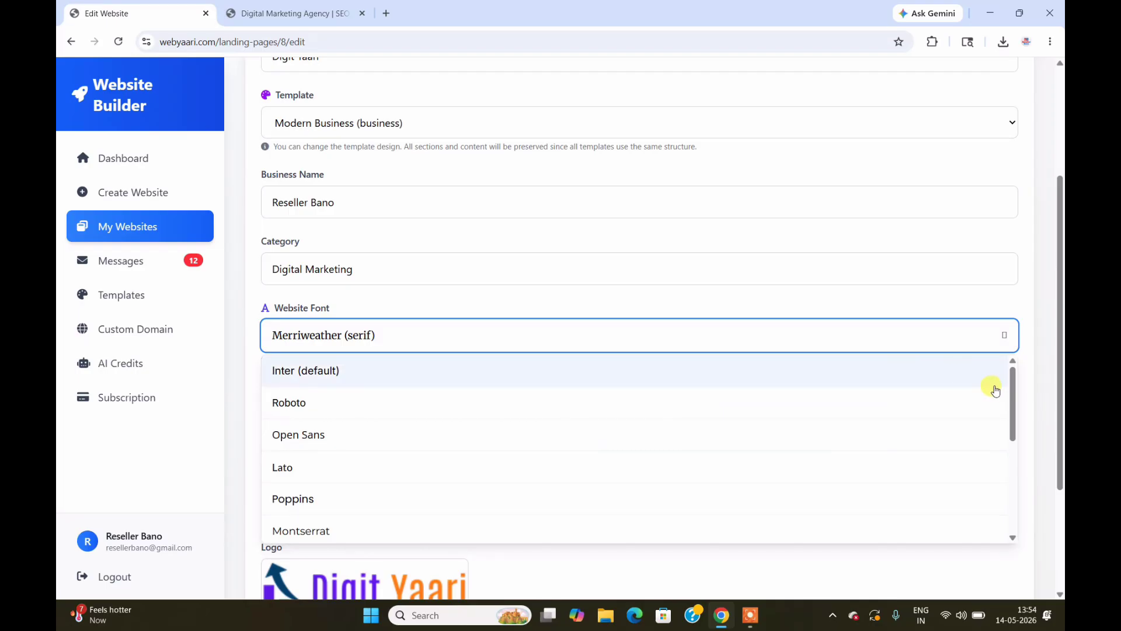
drag(1012, 384, 1020, 420)
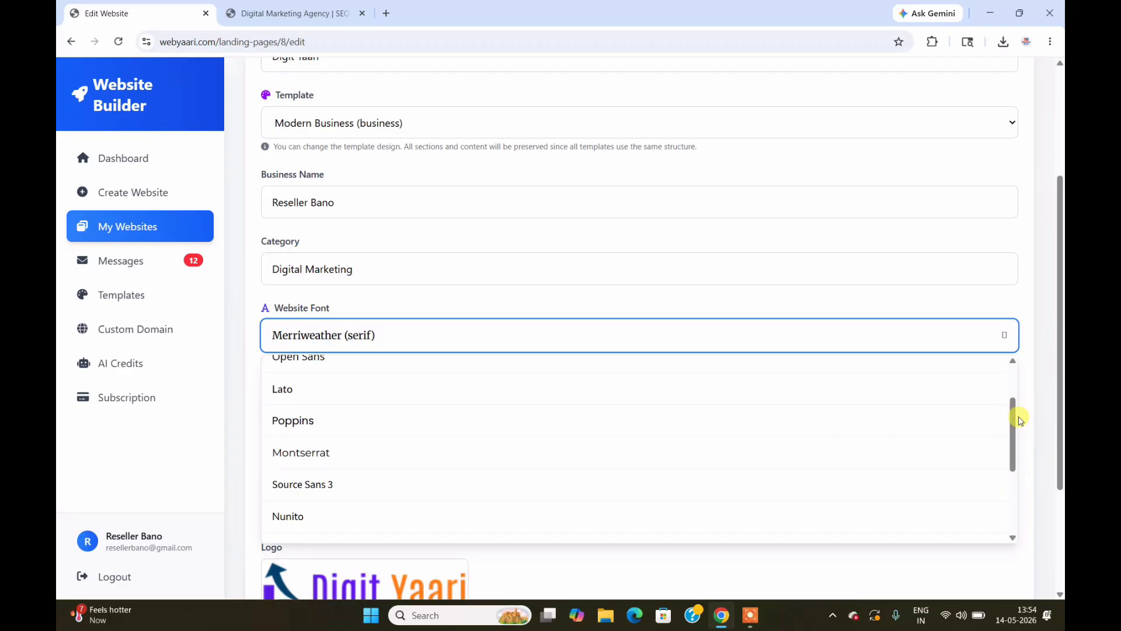
click(389, 455)
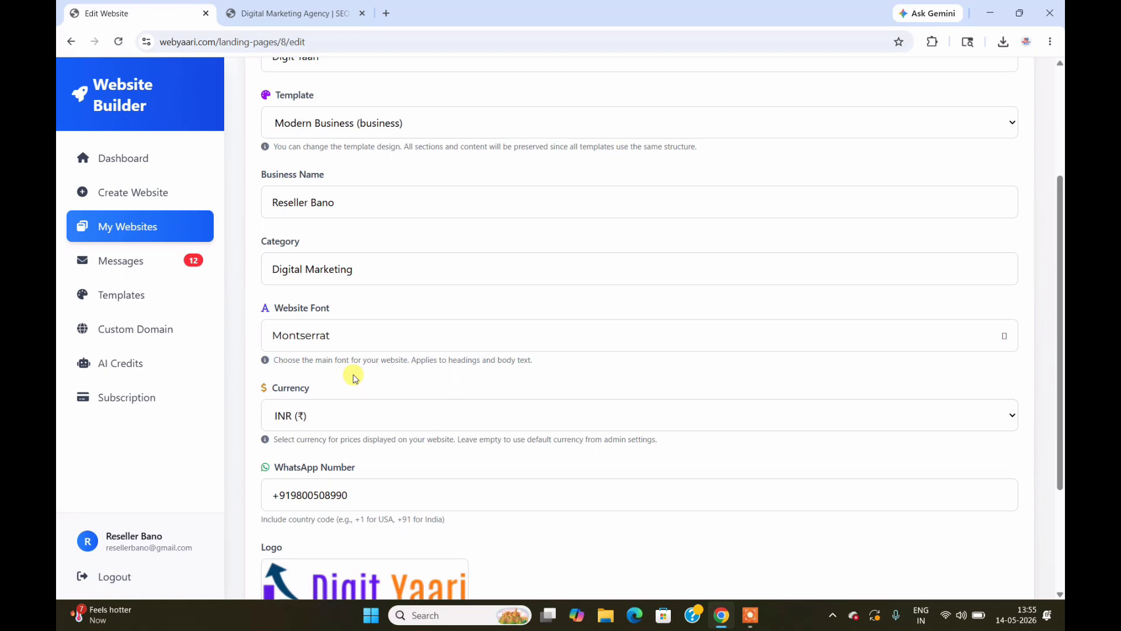
Step: Keep INR (₹) as the site currency and scroll back to the top of the form
click(469, 426)
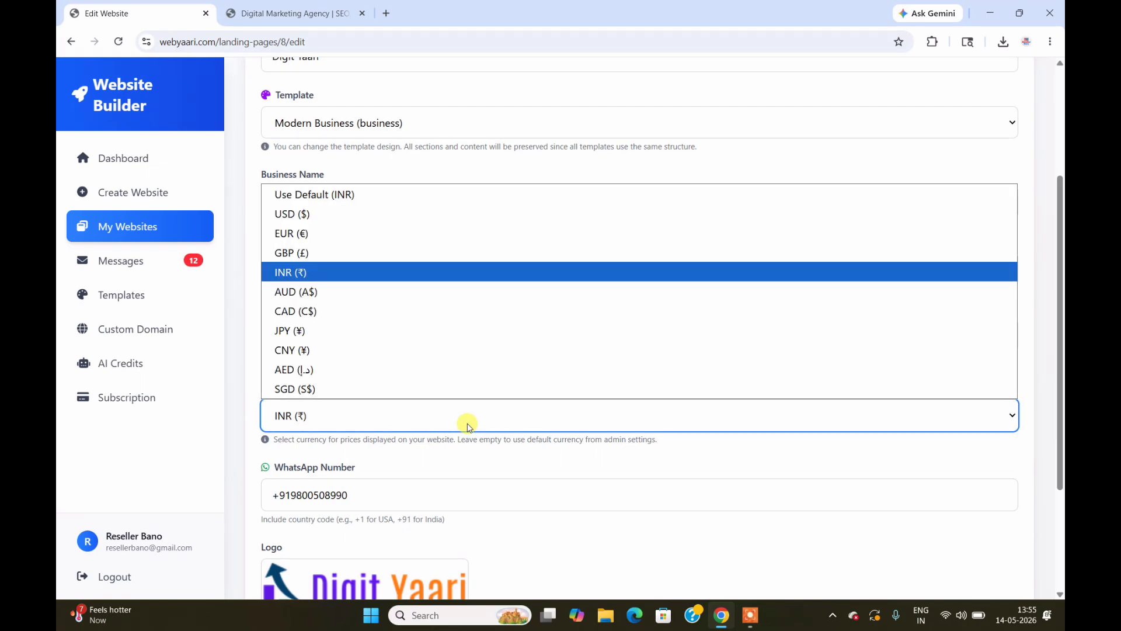
click(397, 272)
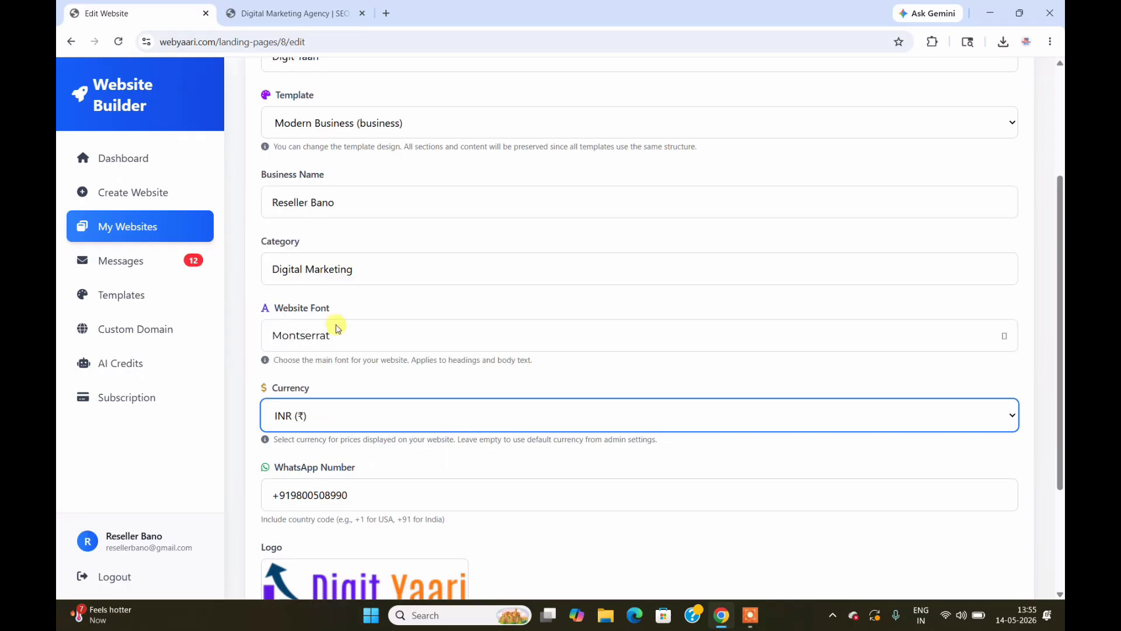
click(245, 399)
drag(1060, 369, 1060, 446)
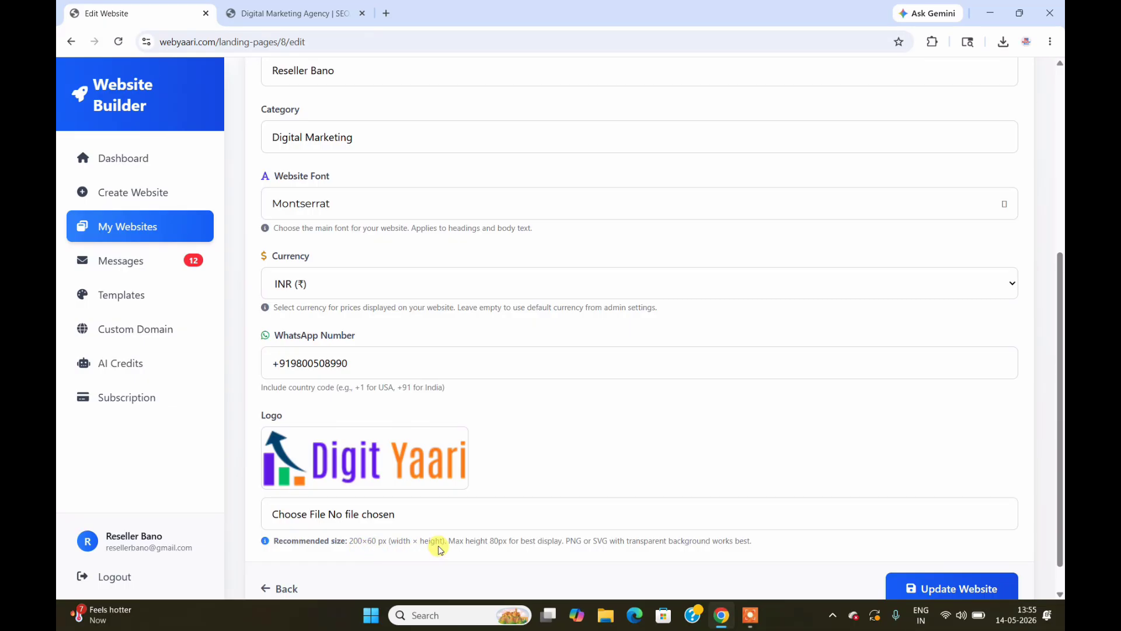
drag(1060, 313, 1061, 353)
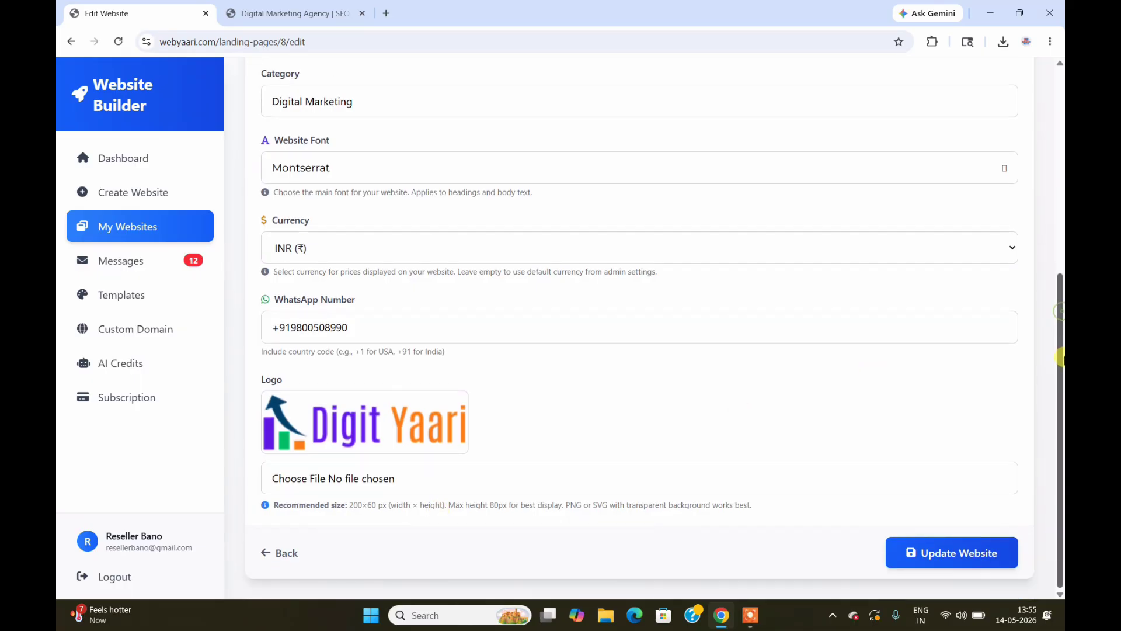
scroll(1060, 358, up, 6)
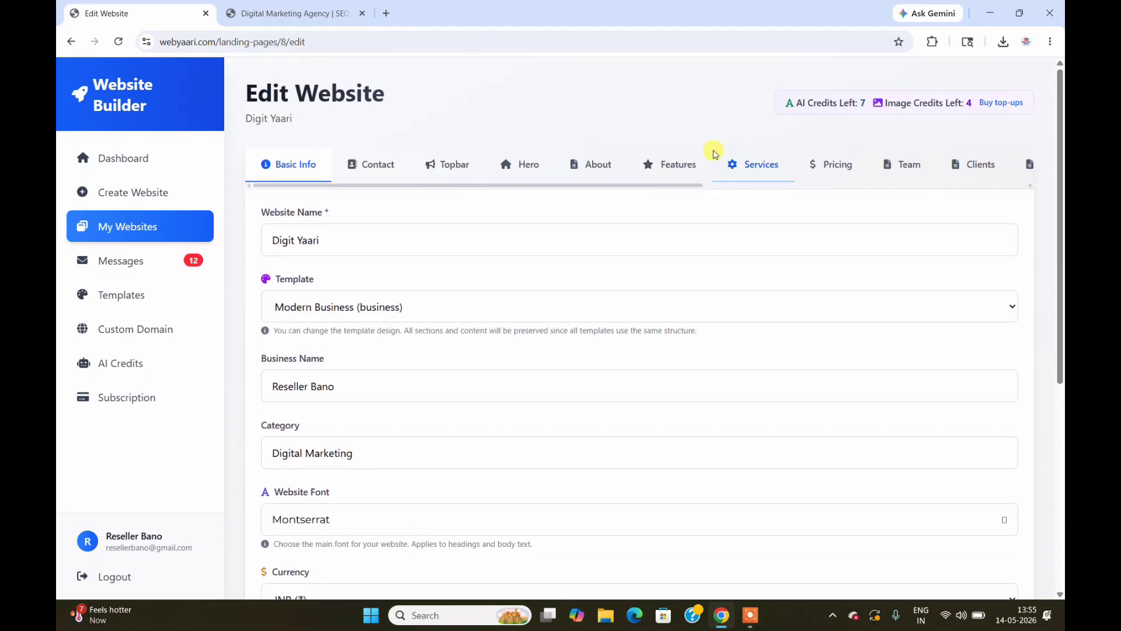
Step: Review the Contact and Topbar settings, then view the live site's announcement bar
click(374, 167)
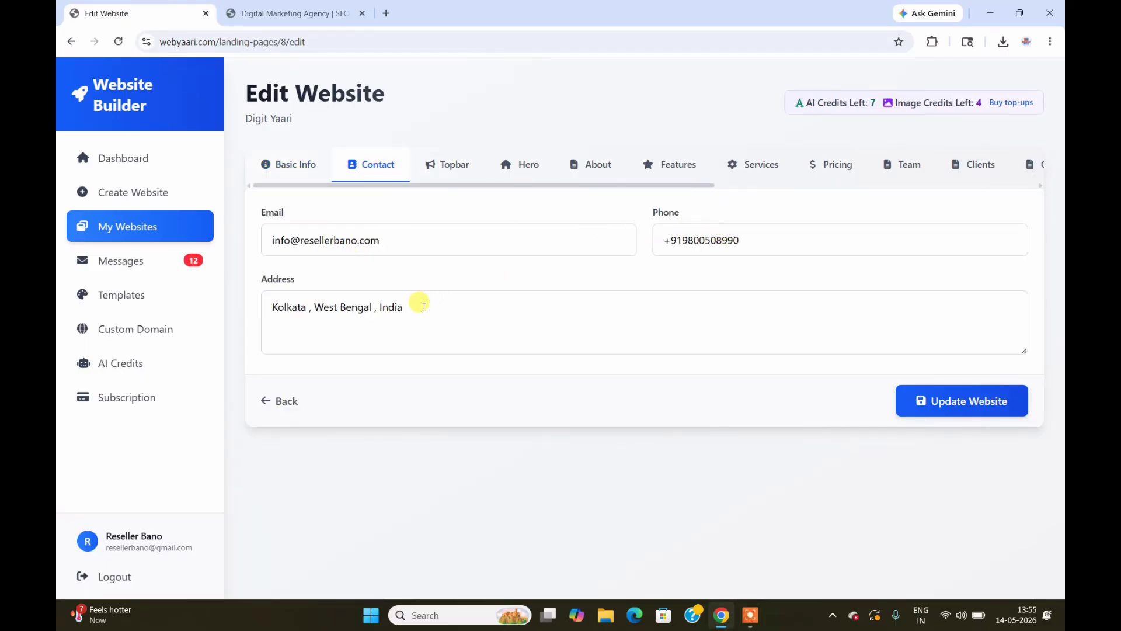
click(458, 168)
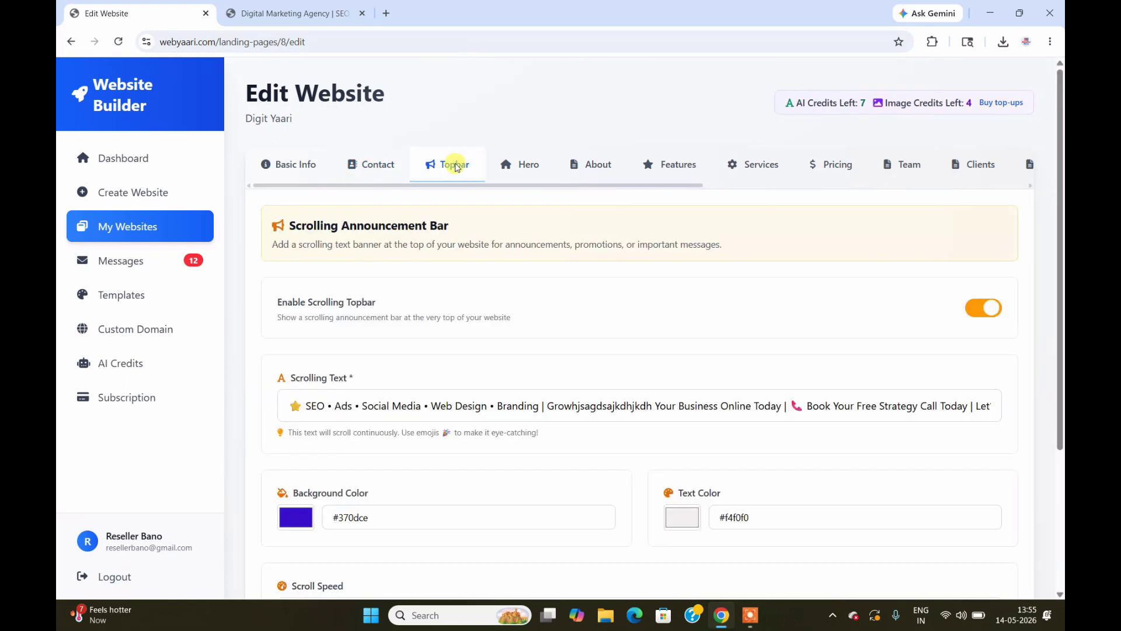
scroll(1061, 207, down, 3)
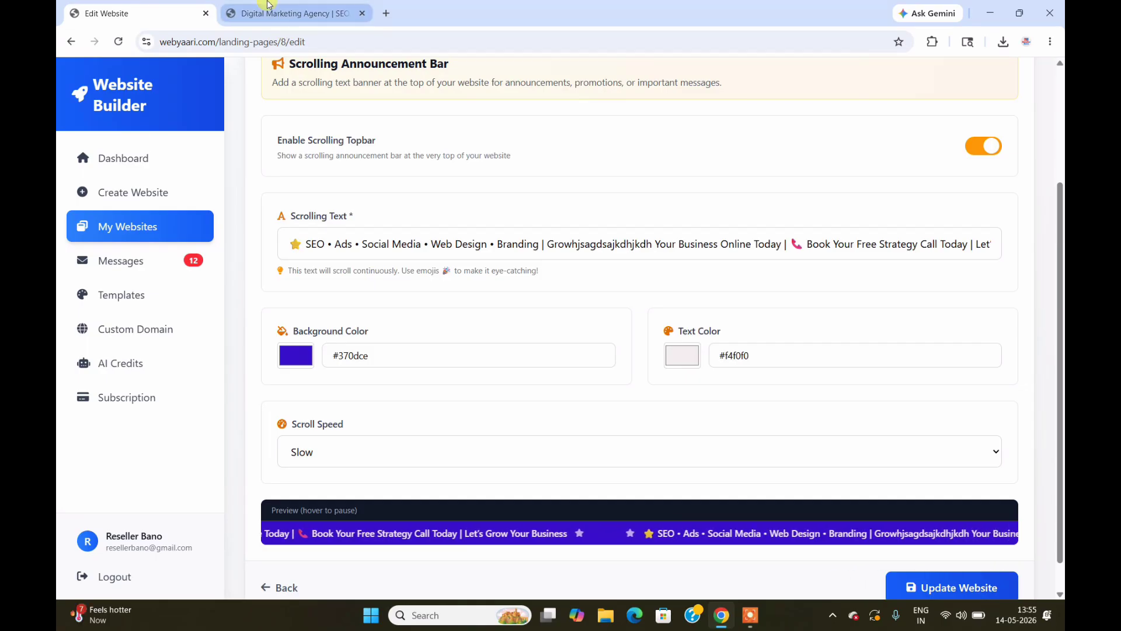
click(286, 14)
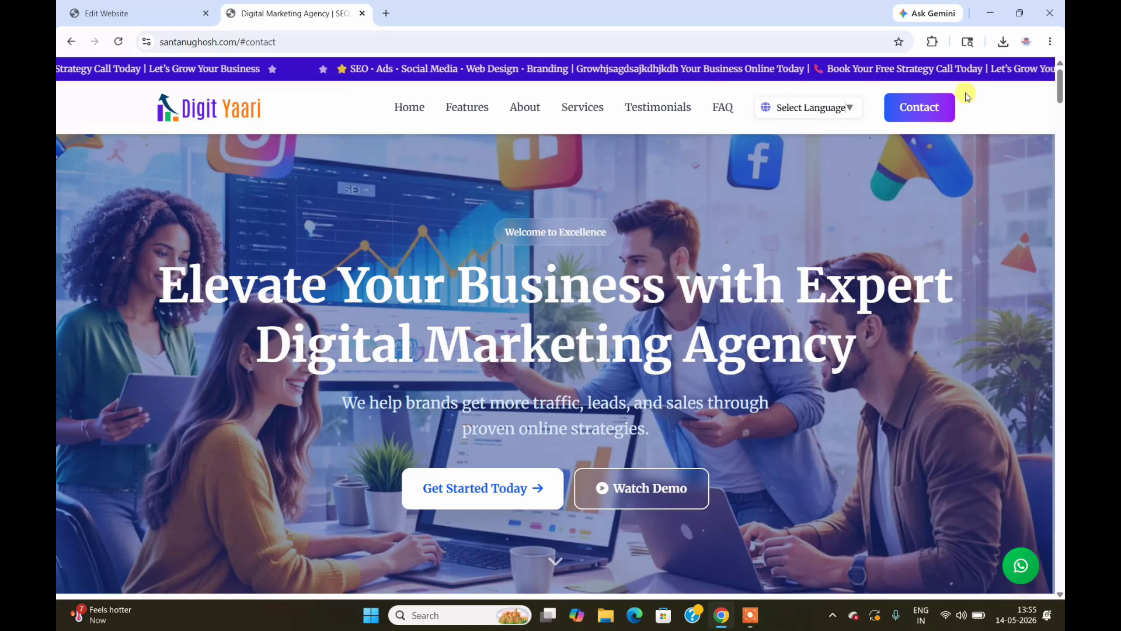
Step: Toggle Enable Scrolling Topbar off and back on, leaving it enabled
click(156, 8)
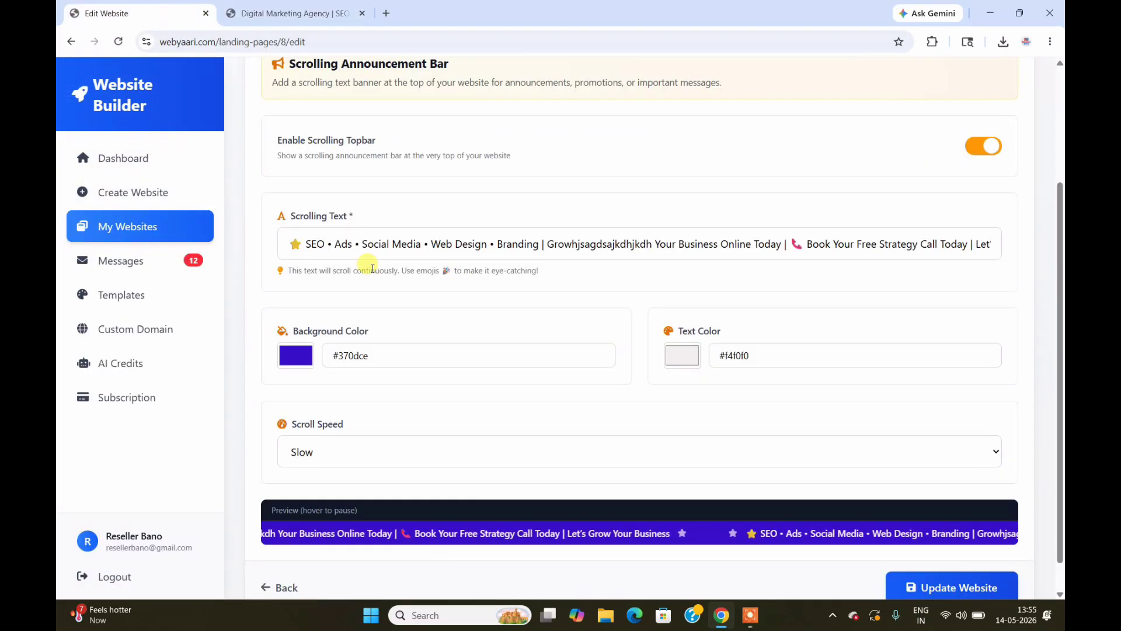
click(986, 153)
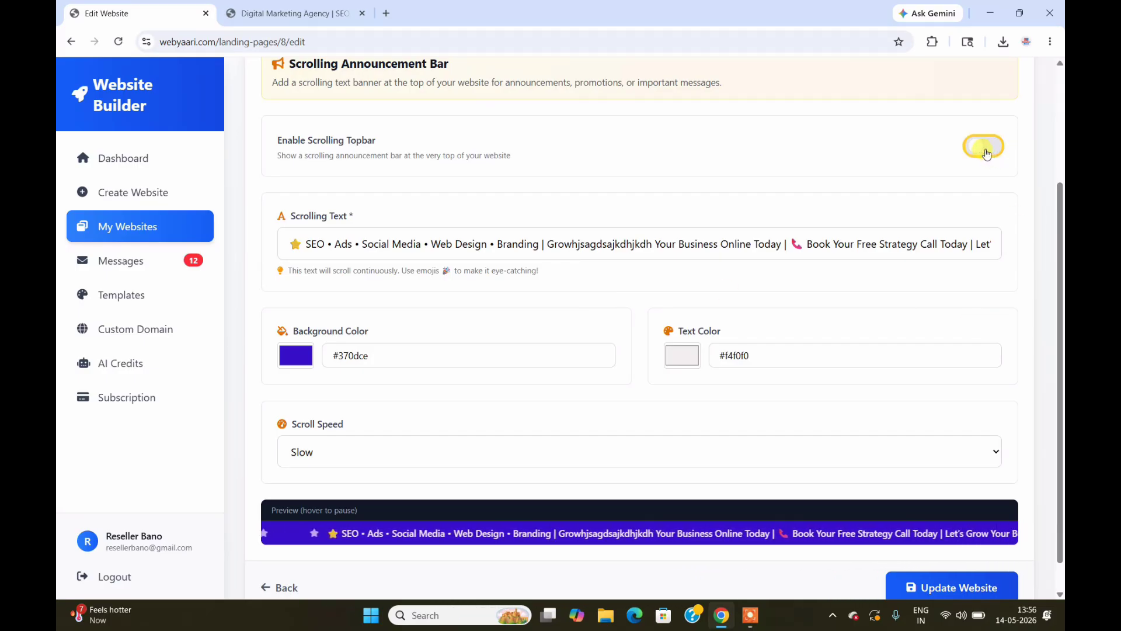
click(983, 153)
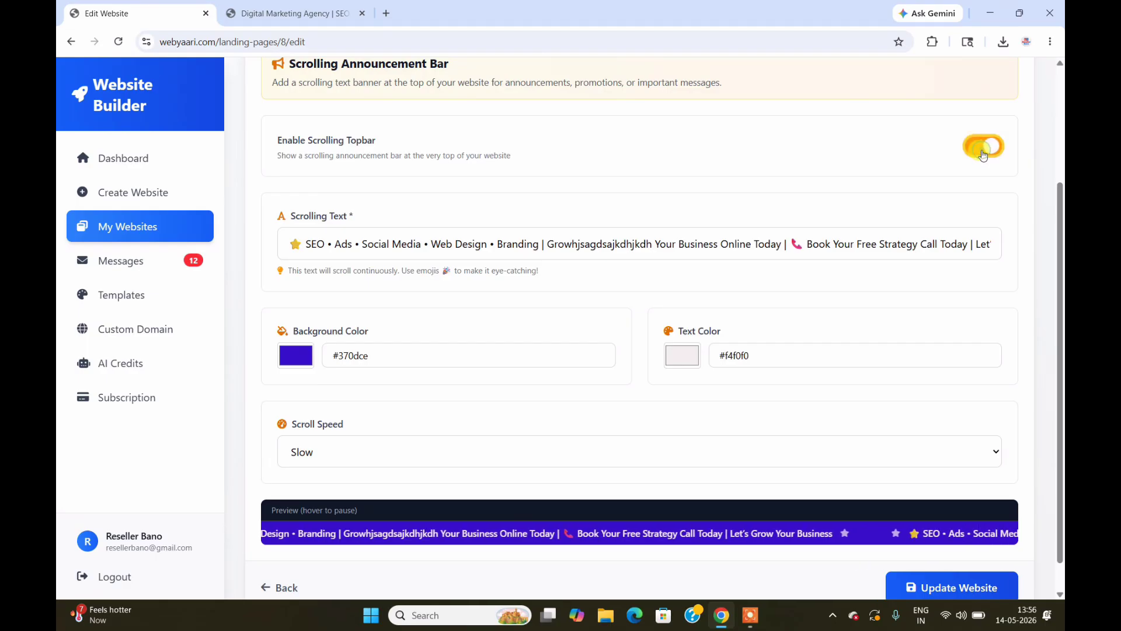
Step: Trim the garbled word in the scrolling text to 'Growhjsagdsah'
scroll(1060, 225, down, 1)
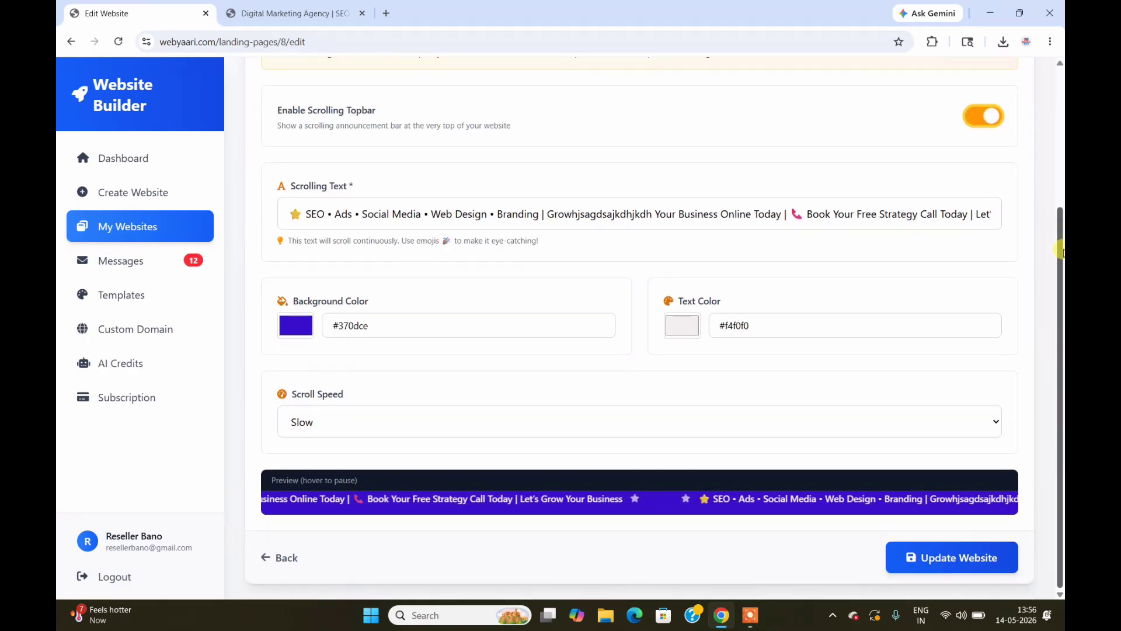
click(646, 204)
text(hkajsajdsajdsadsd)
key(BackSpace)
key(BackSpace)
key(BackSpace)
key(BackSpace)
key(BackSpace)
key(BackSpace)
key(BackSpace)
key(BackSpace)
key(BackSpace)
key(BackSpace)
key(BackSpace)
key(BackSpace)
key(BackSpace)
key(BackSpace)
key(BackSpace)
key(BackSpace)
key(BackSpace)
key(BackSpace)
key(BackSpace)
key(BackSpace)
key(BackSpace)
key(BackSpace)
key(BackSpace)
key(BackSpace)
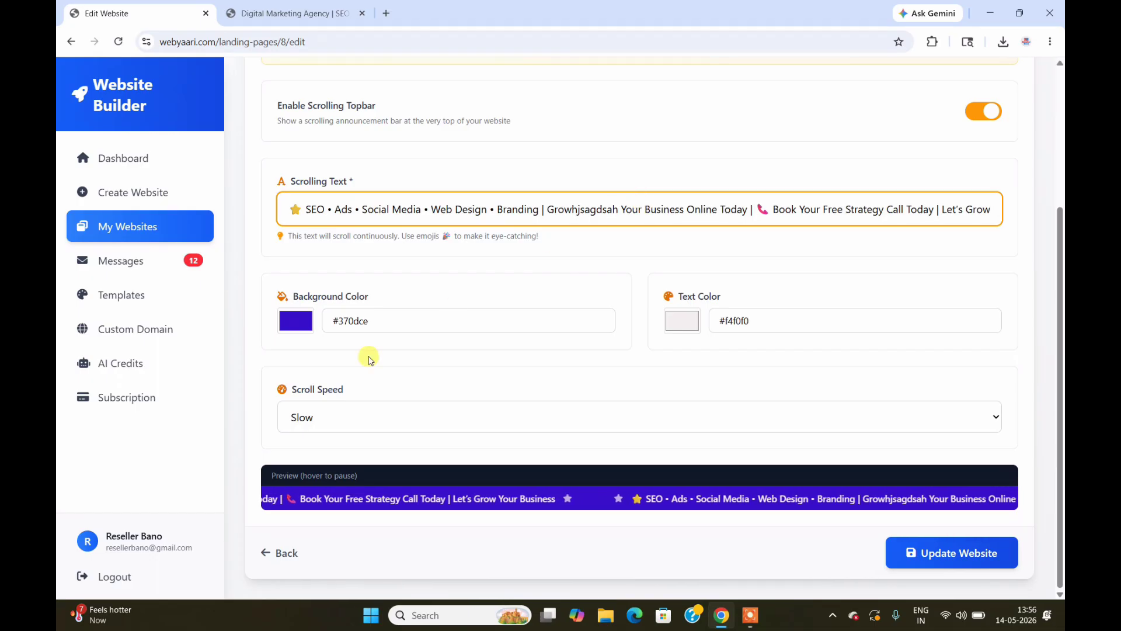
click(253, 380)
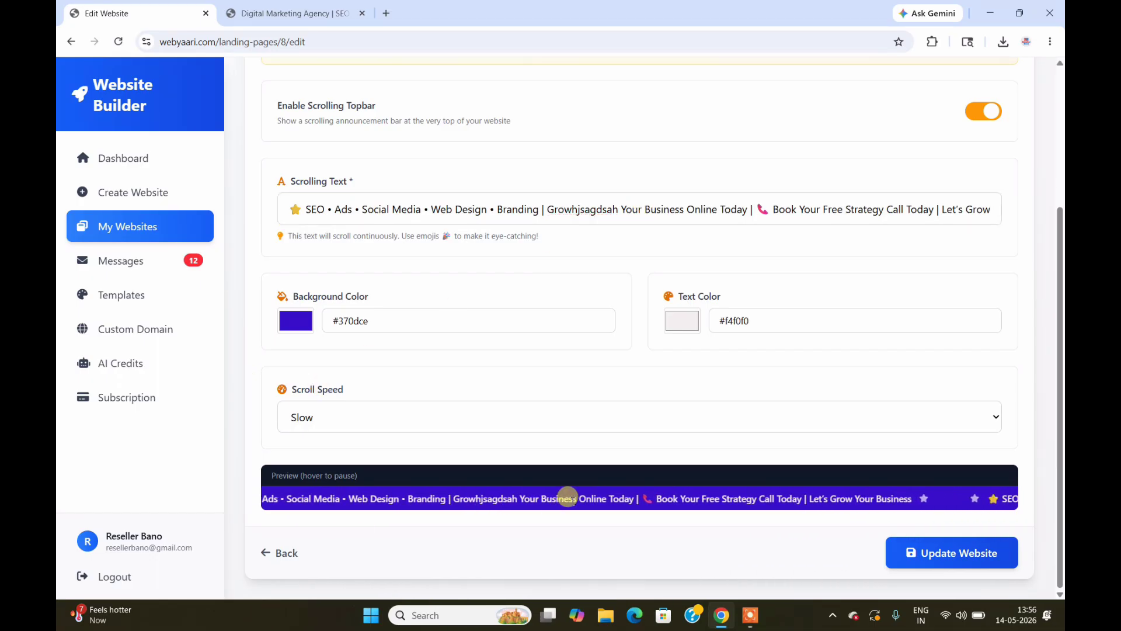
Step: Set the topbar background colour to pink #ed0758
click(295, 330)
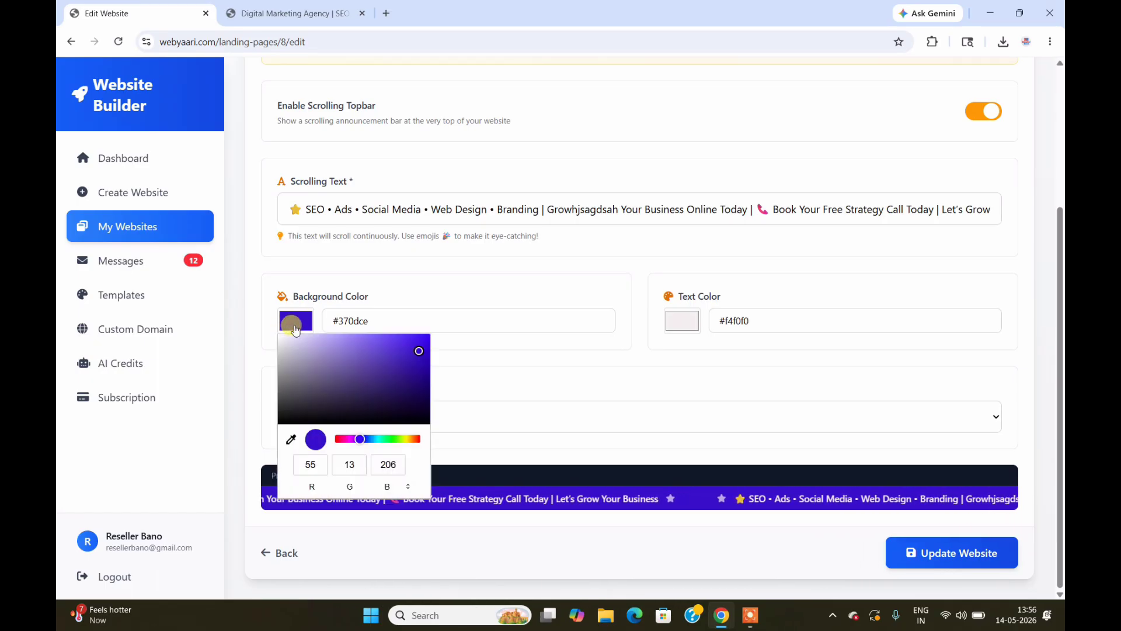
click(342, 440)
click(423, 341)
click(258, 349)
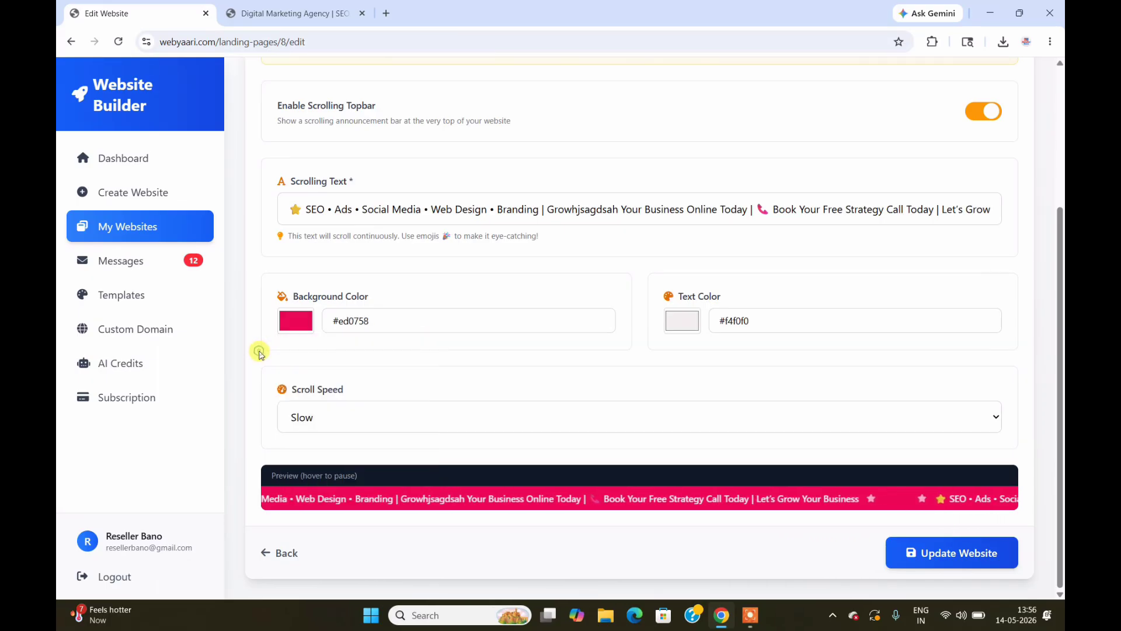
Step: Set the topbar text colour to near-white #fafafa and keep scroll speed at Slow
click(691, 323)
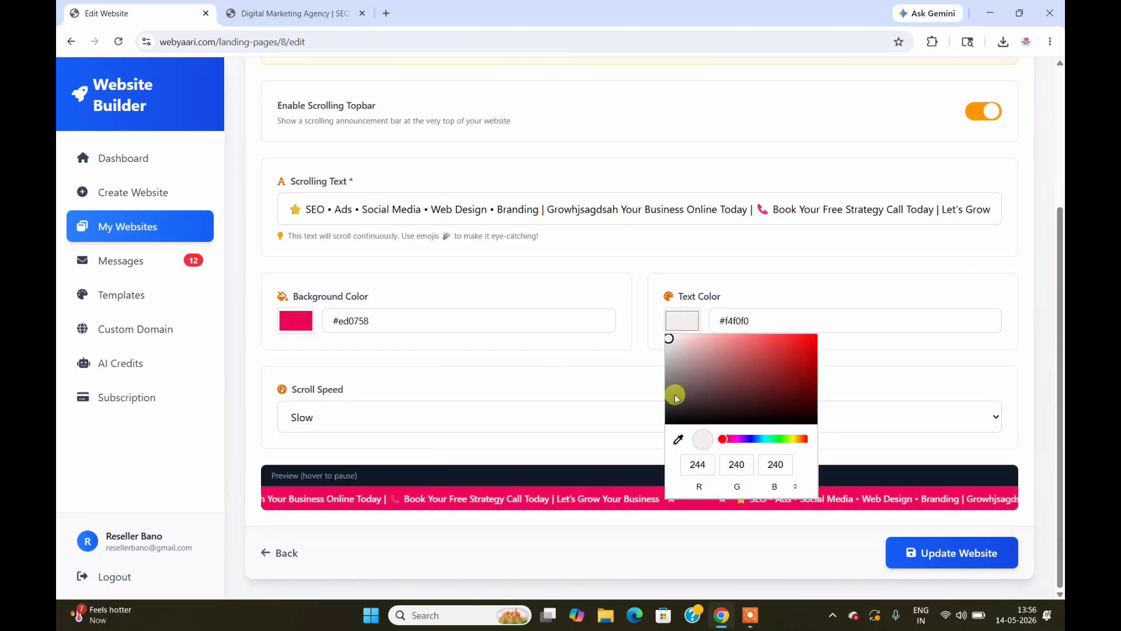
click(782, 438)
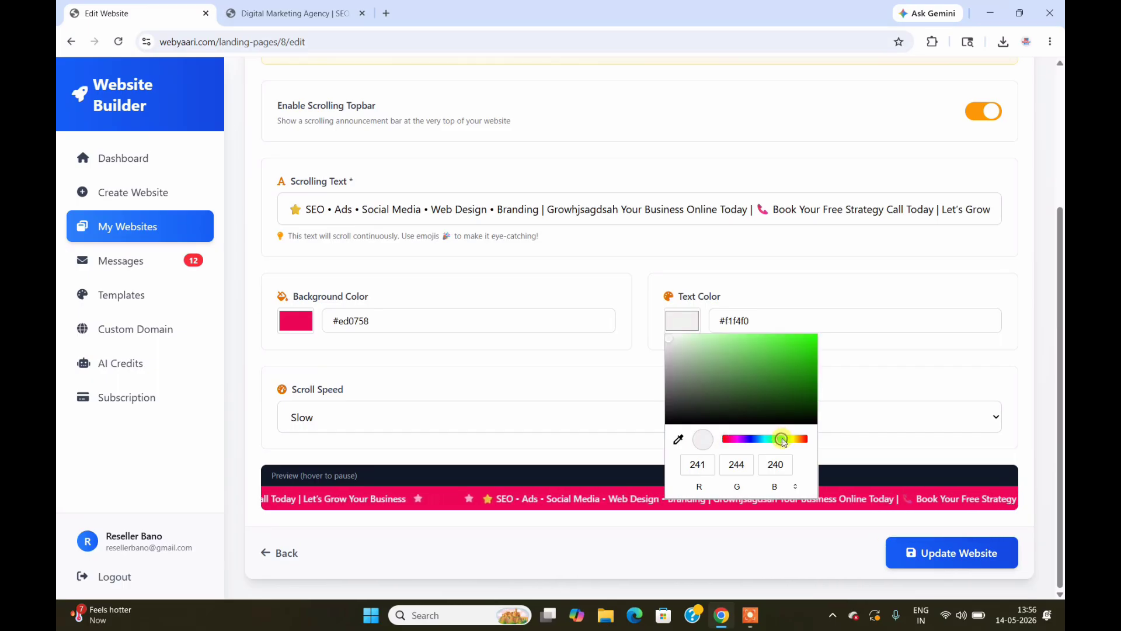
click(796, 340)
drag(678, 341, 667, 337)
click(383, 373)
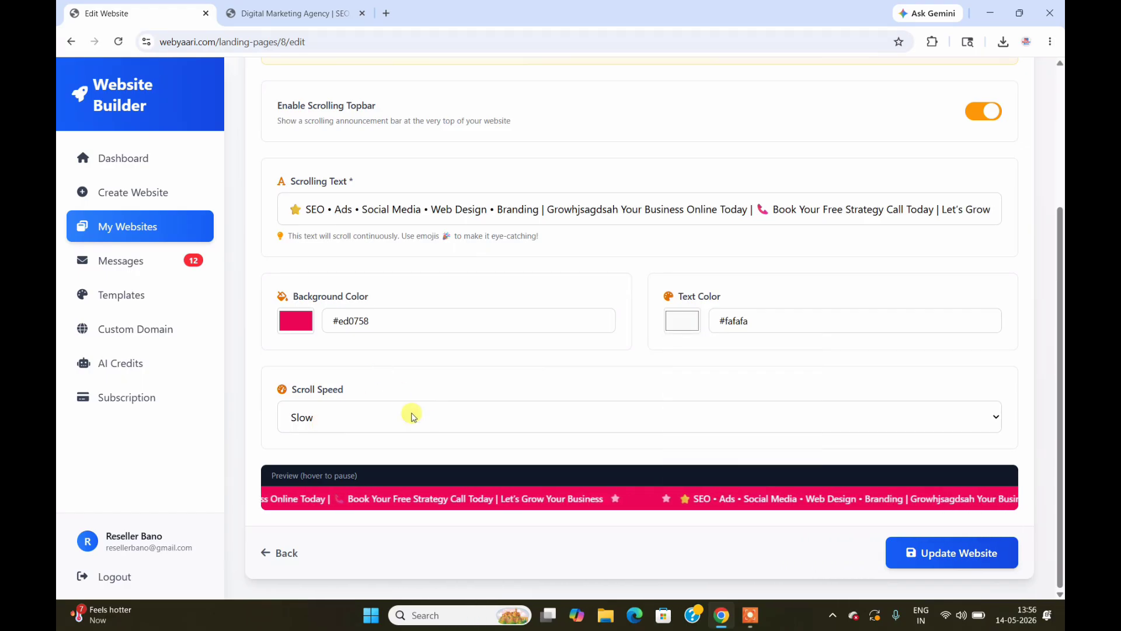
click(444, 418)
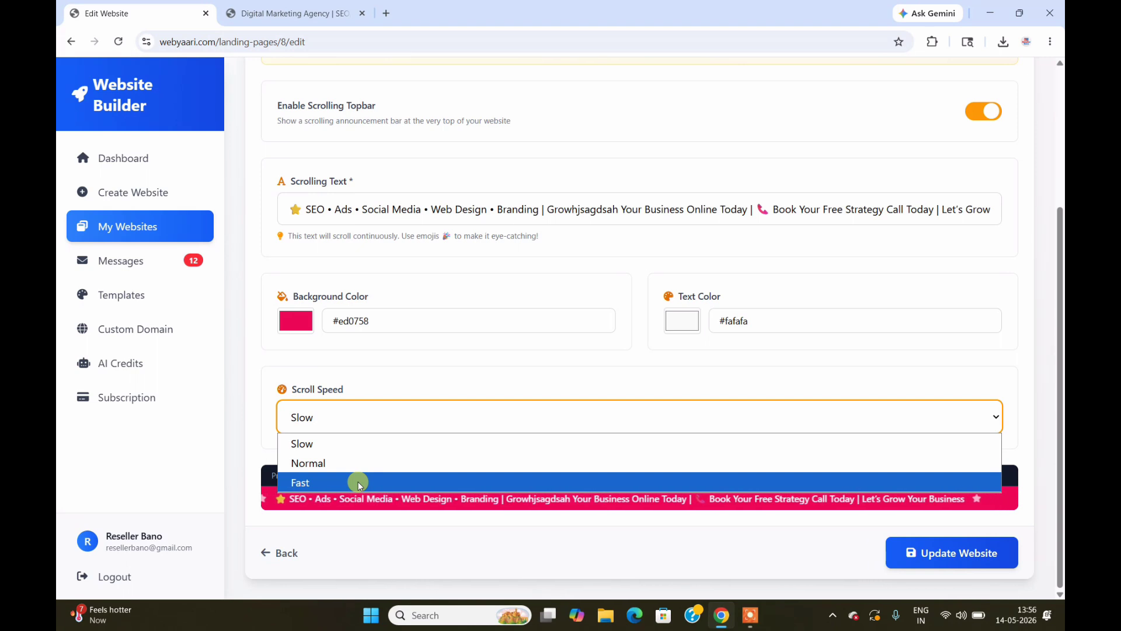
click(363, 444)
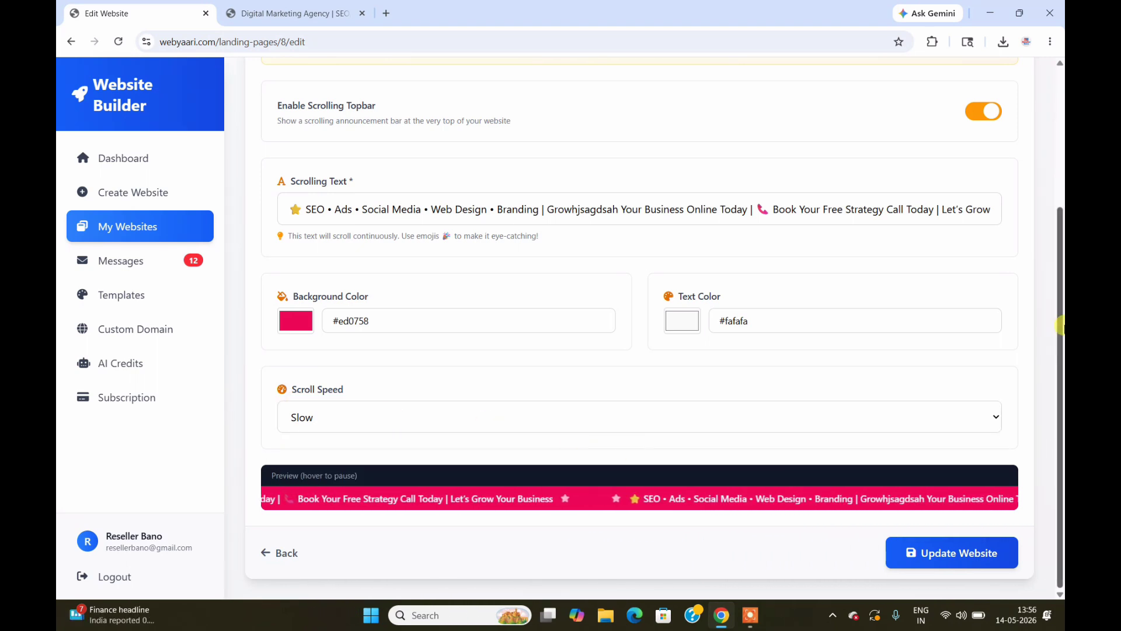
Step: Update the website, then reload the live site to check the pink announcement bar
click(958, 555)
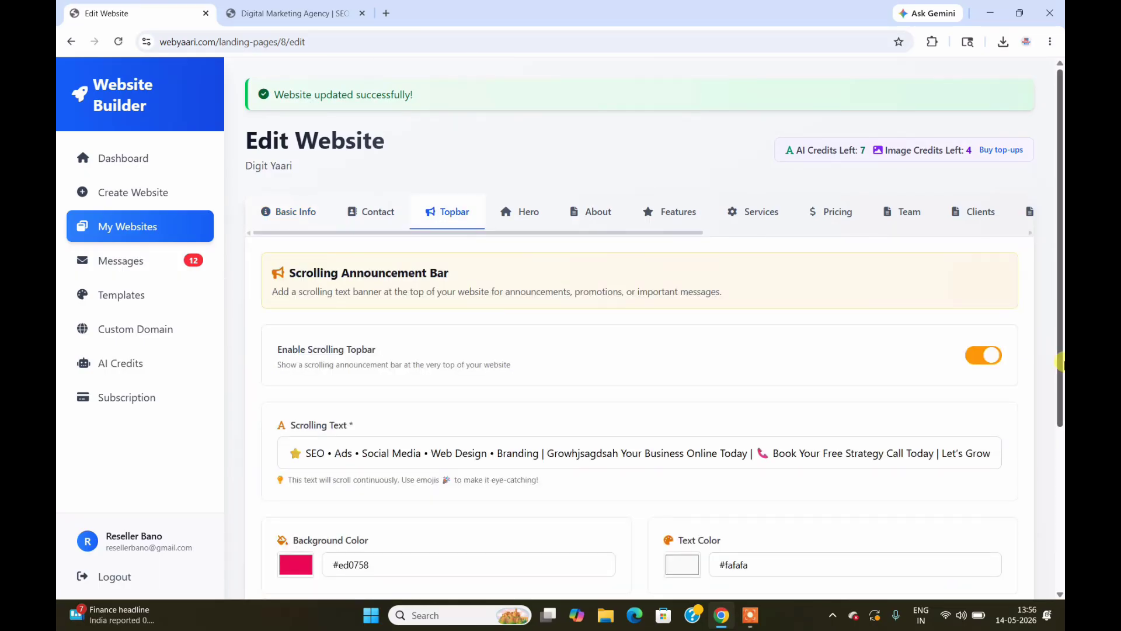
click(255, 7)
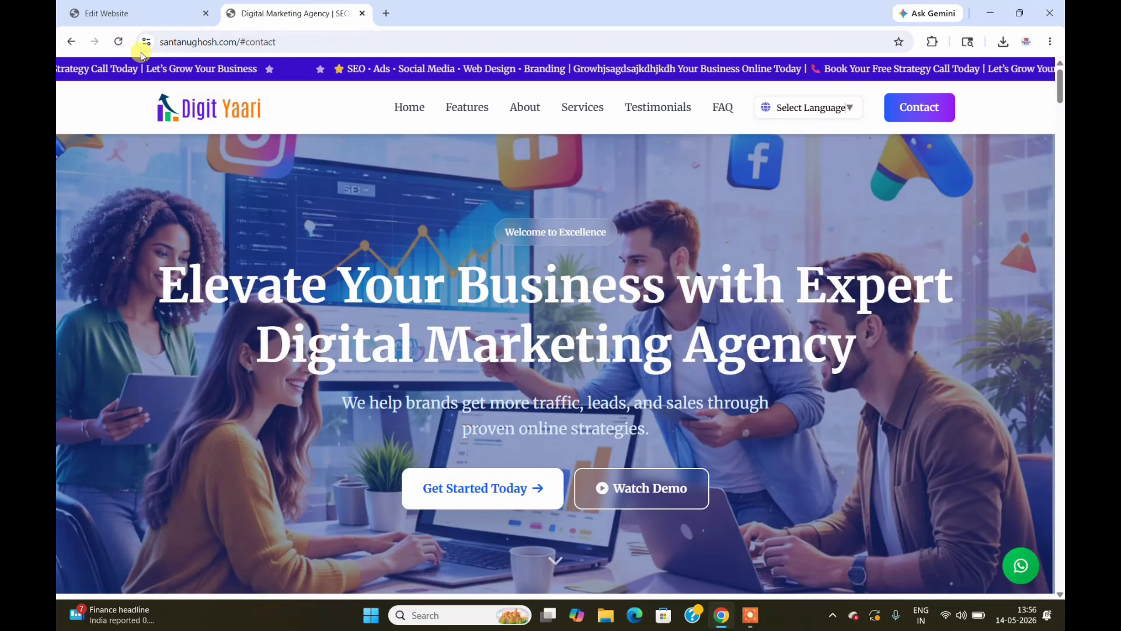
click(118, 45)
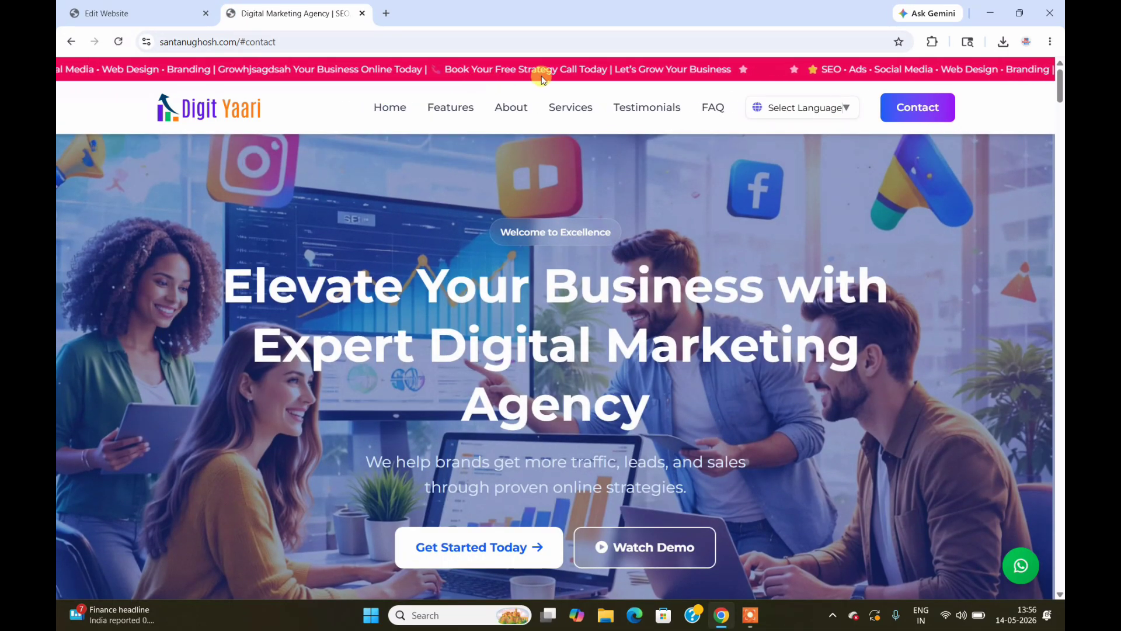
click(167, 16)
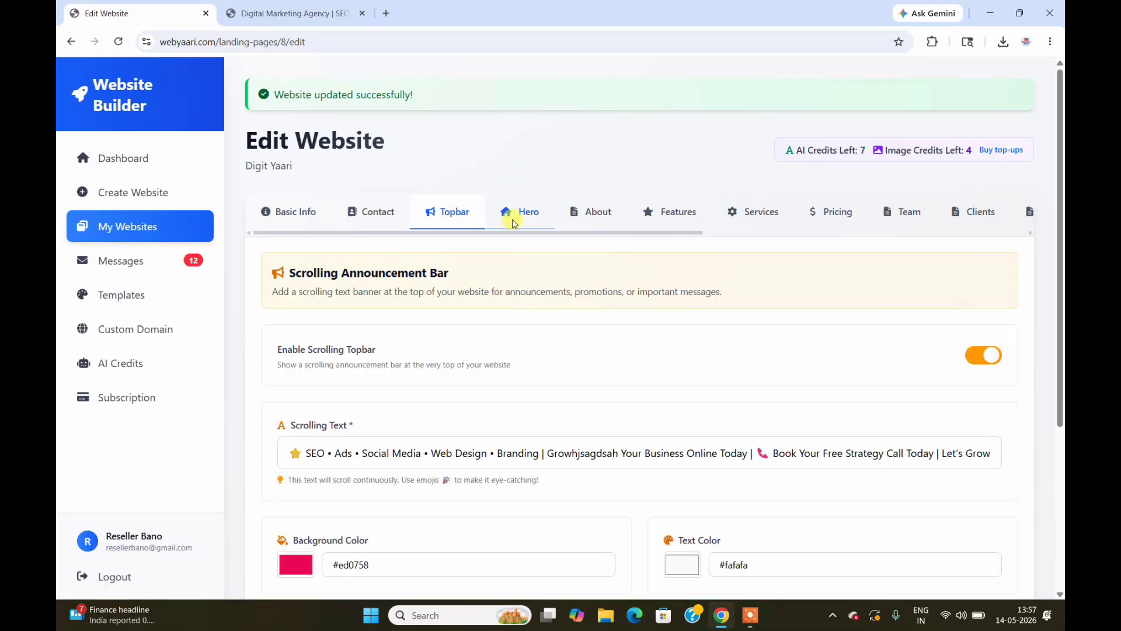
Step: Open the Hero settings and compare its headline and Background Type with the live hero
click(528, 217)
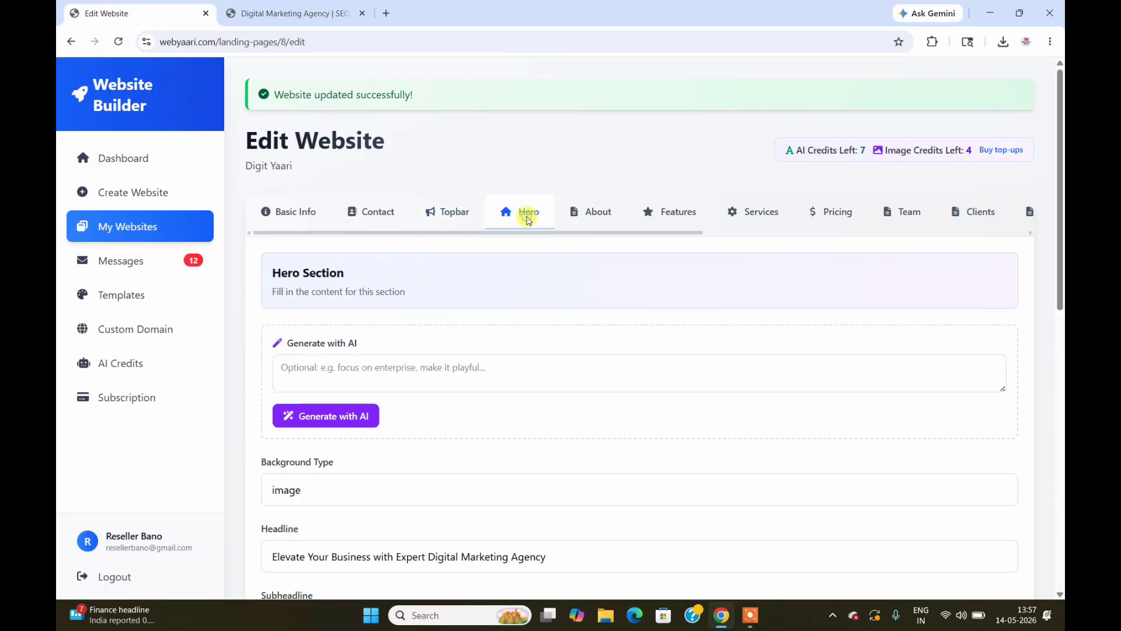
key(ctrl+Tab)
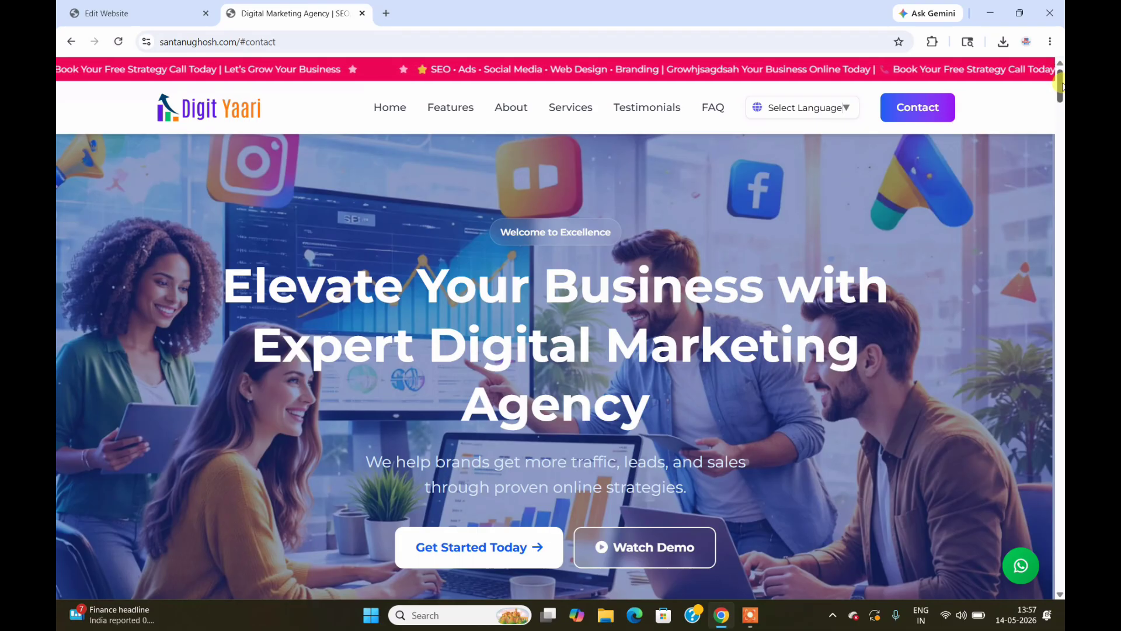
mouse_move(1061, 87)
mouse_down()
mouse_move(1061, 115)
mouse_move(1061, 86)
mouse_up()
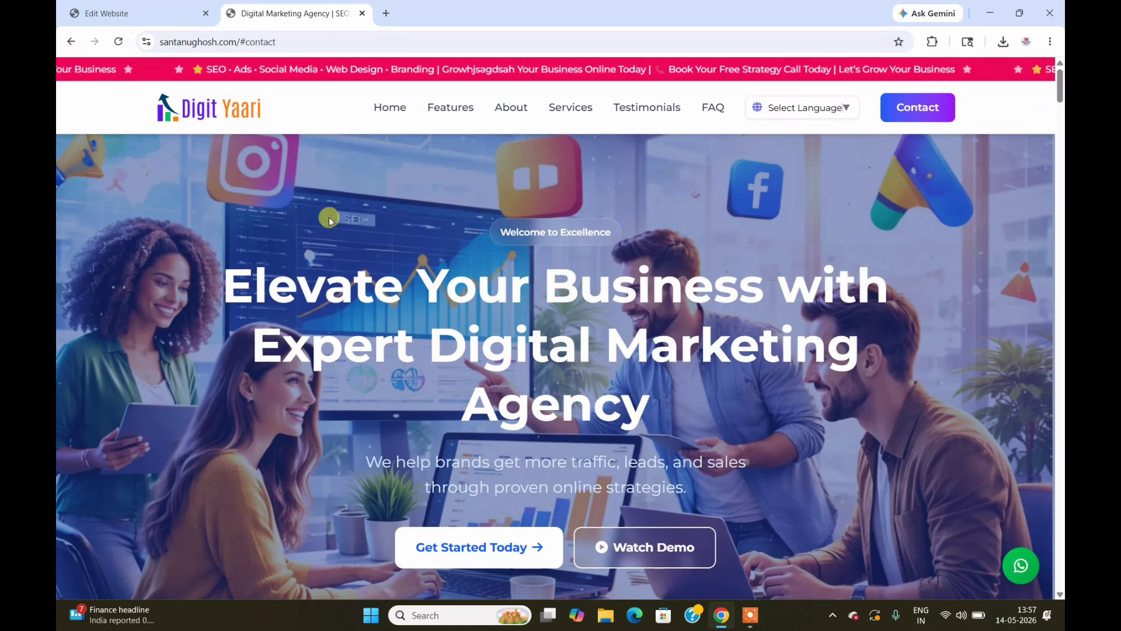
click(146, 13)
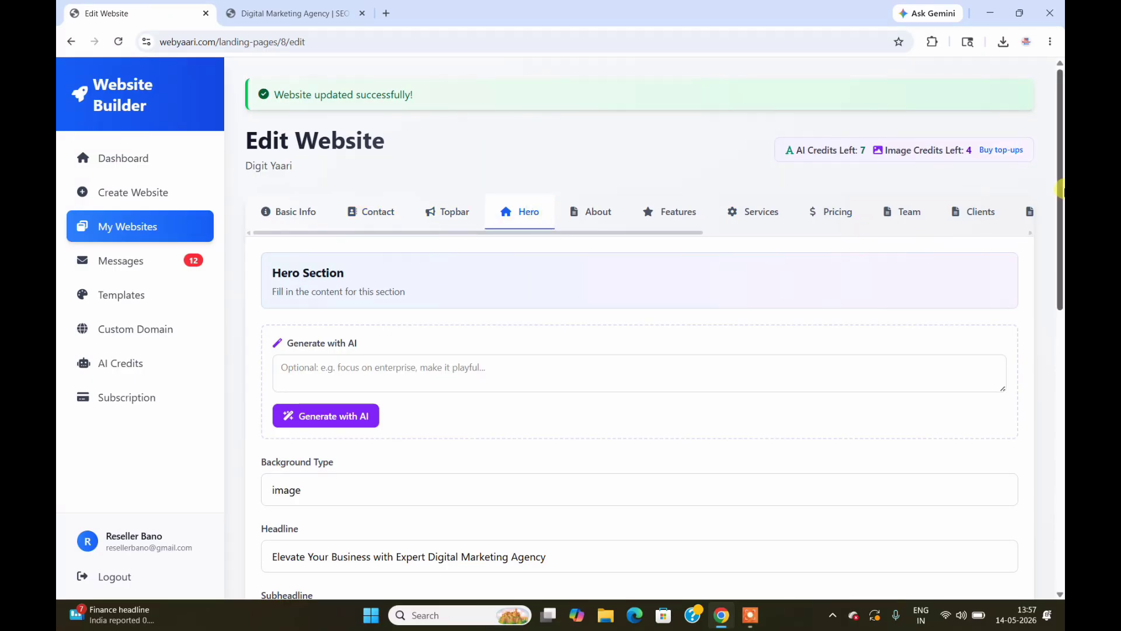
drag(1062, 189, 1060, 317)
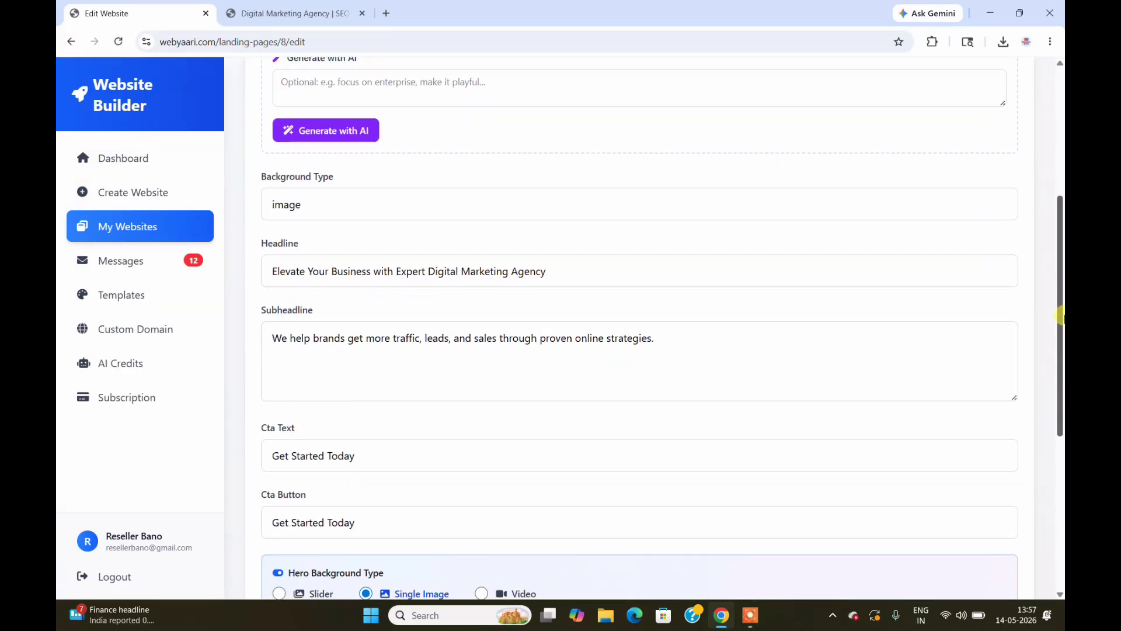
click(317, 210)
click(330, 232)
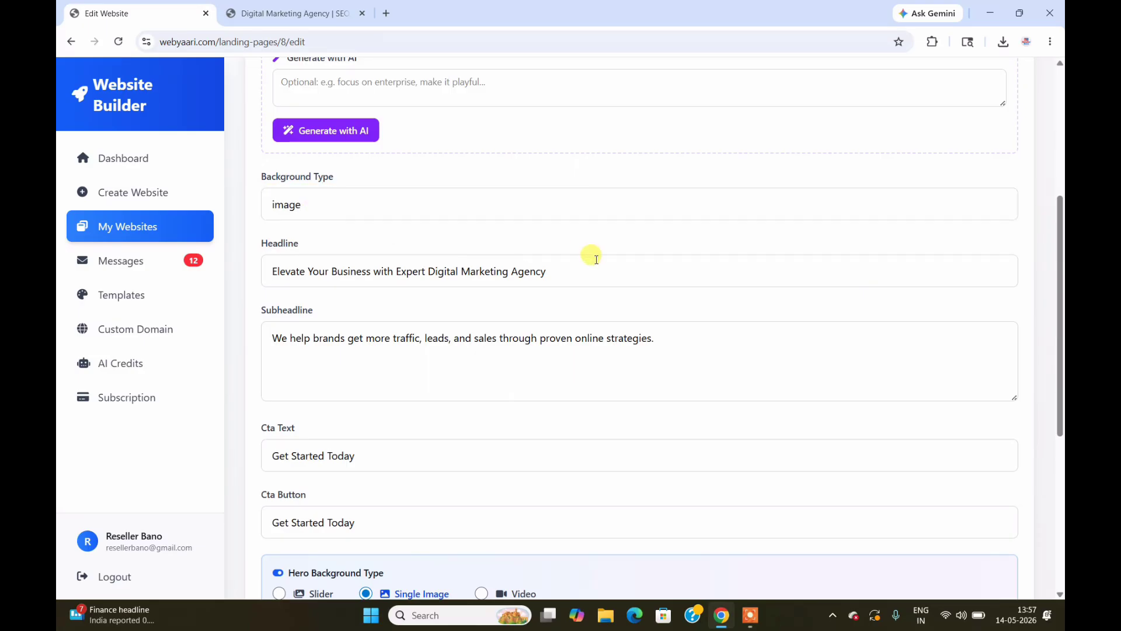
click(277, 13)
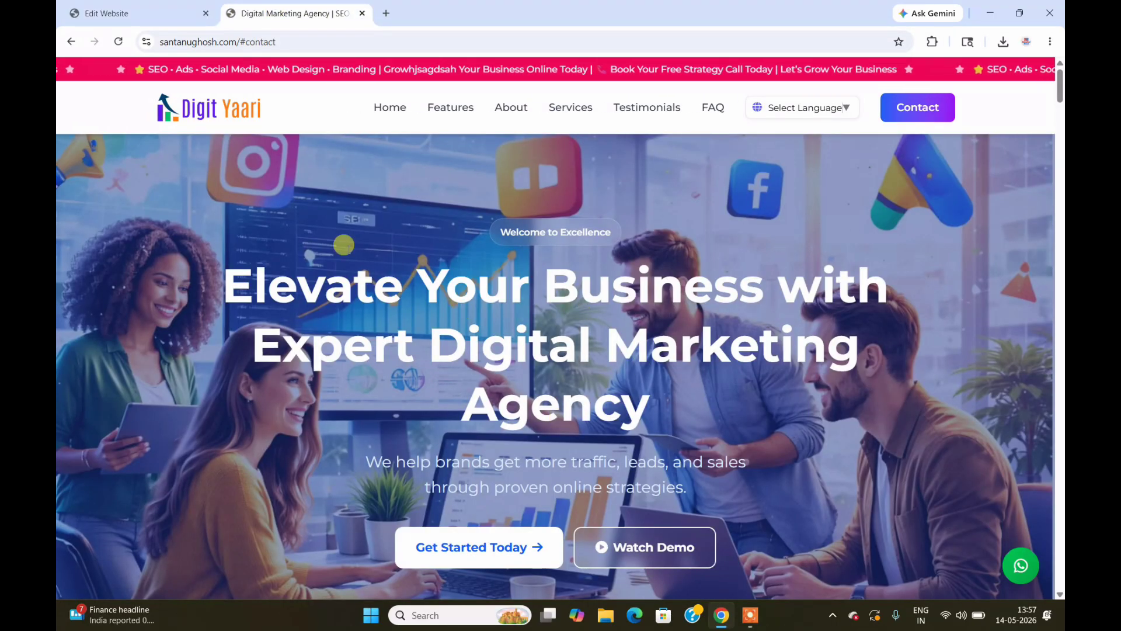
click(98, 4)
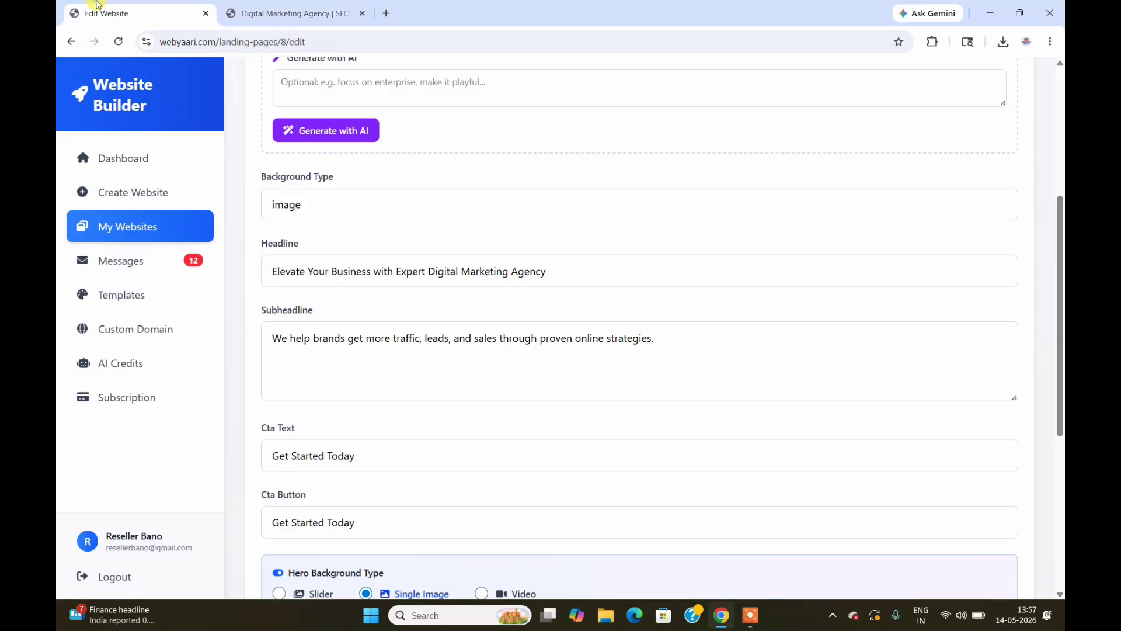
click(562, 281)
text(hwhhejwqkljw)
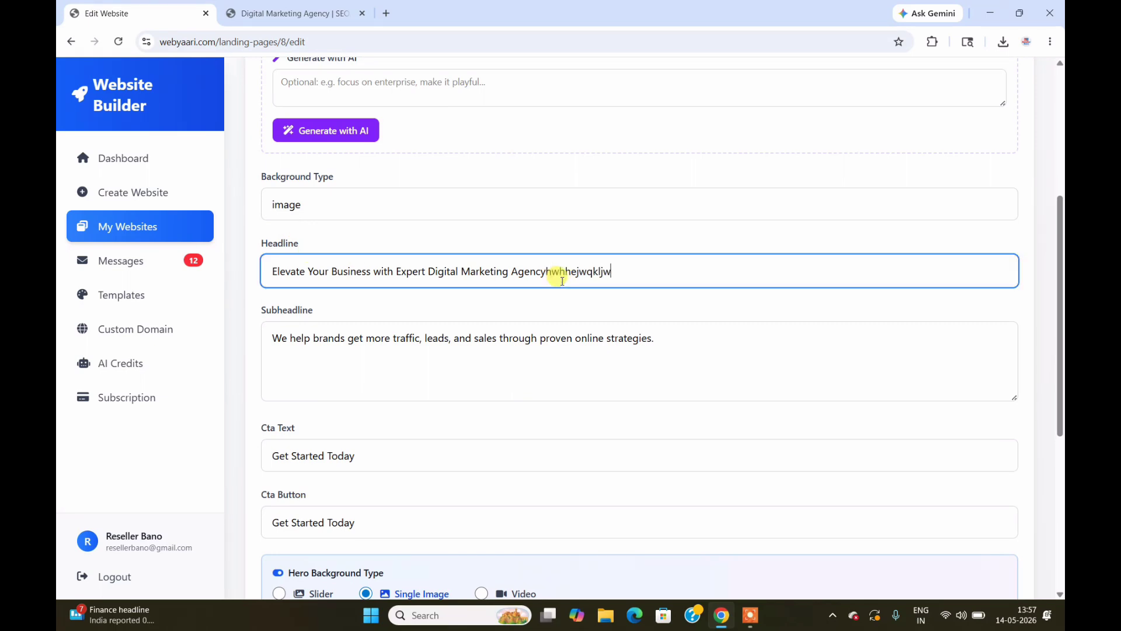
click(702, 340)
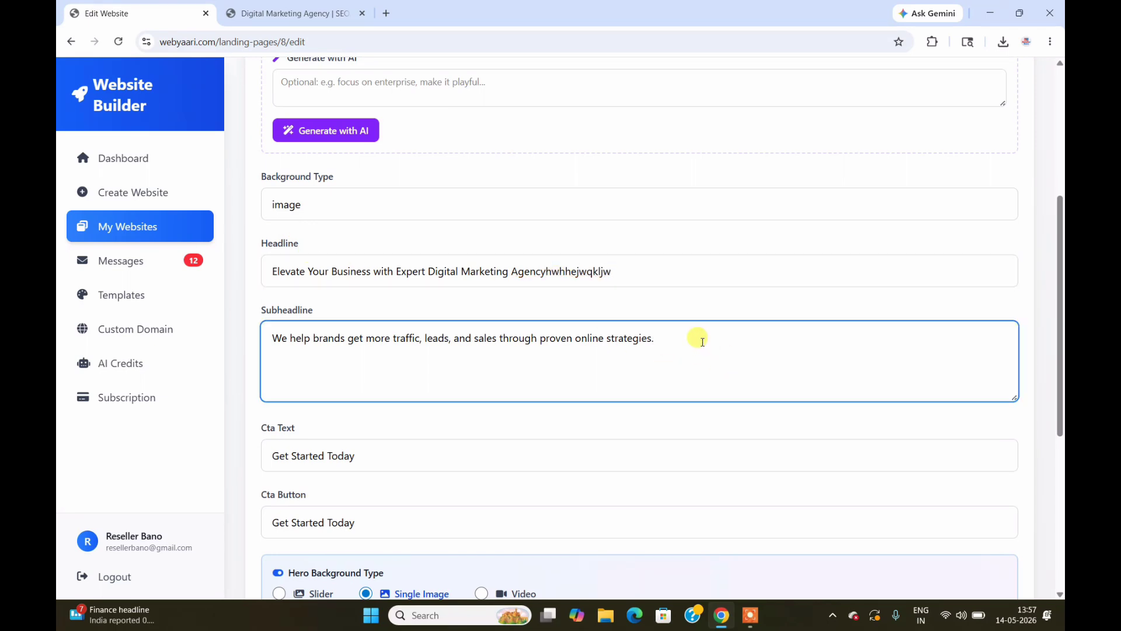
drag(1060, 257, 1061, 353)
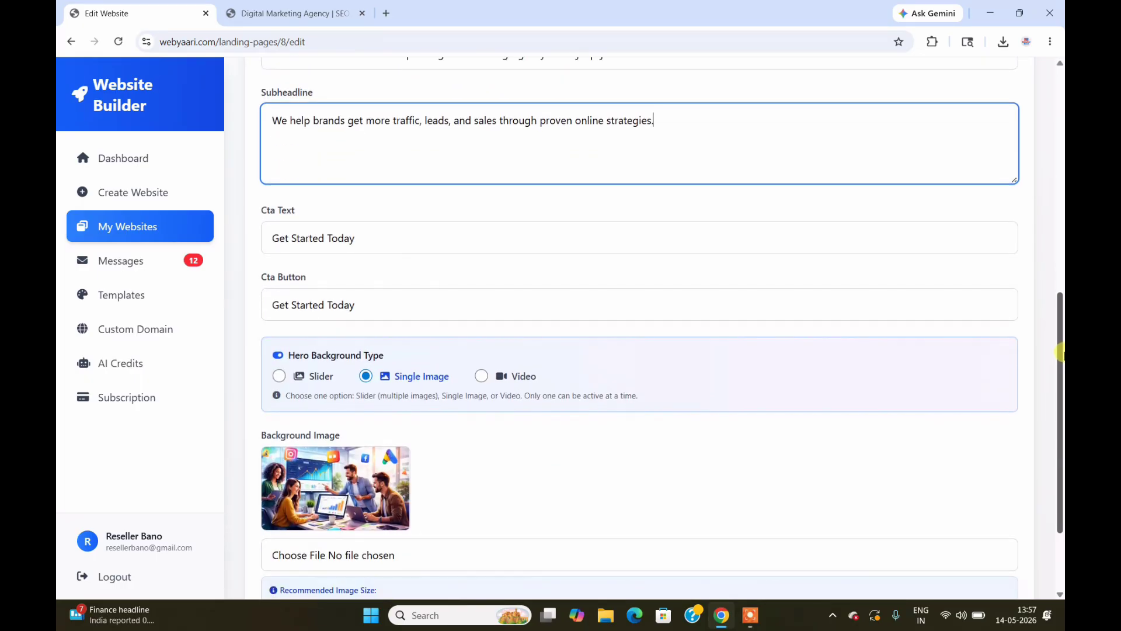
click(306, 11)
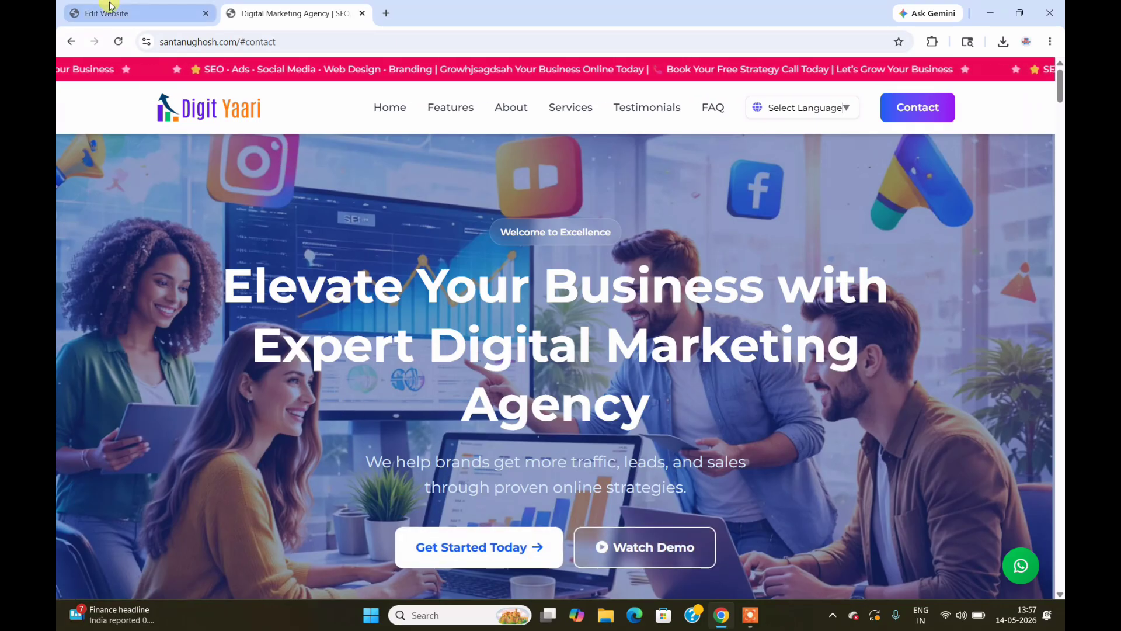
click(129, 13)
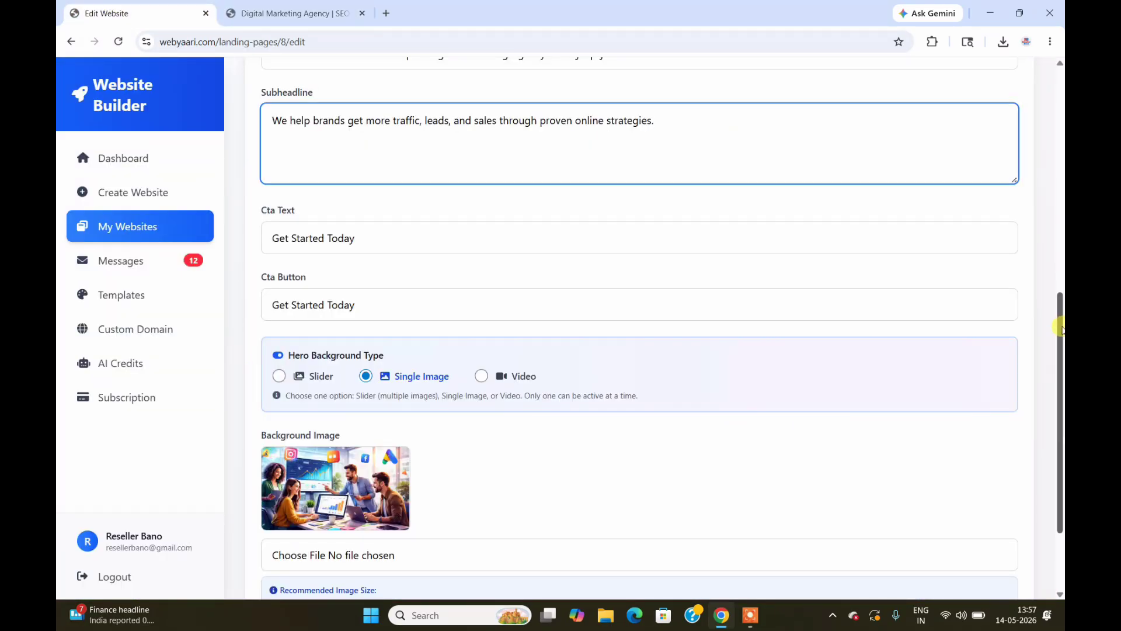
scroll(531, 371, down, 2)
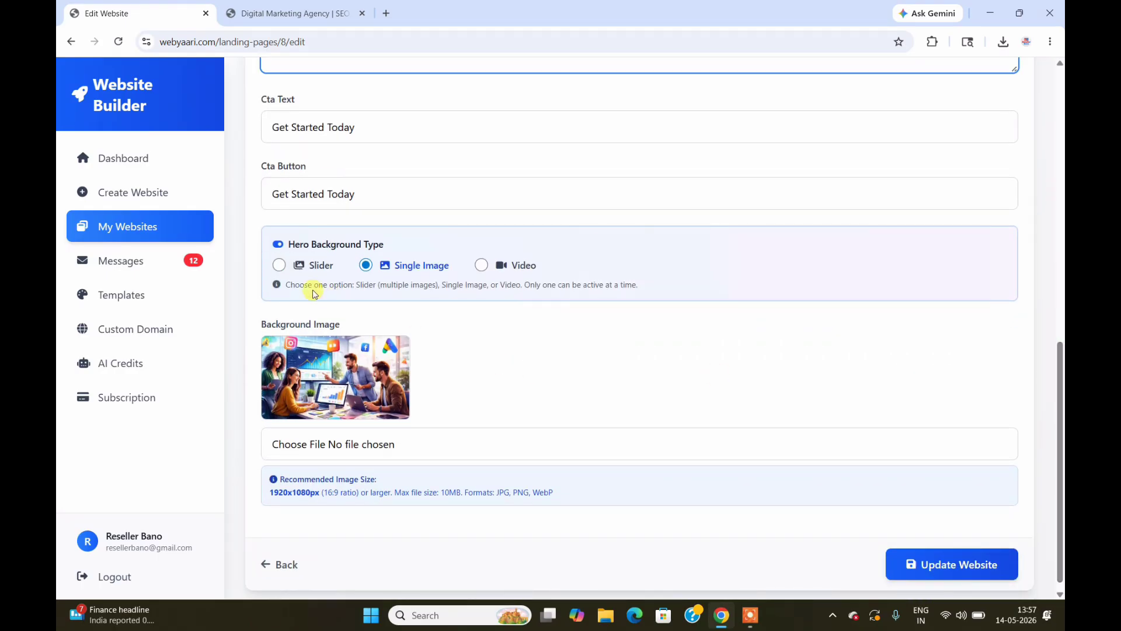
Step: Try a Slider hero background and add a first slide
click(280, 266)
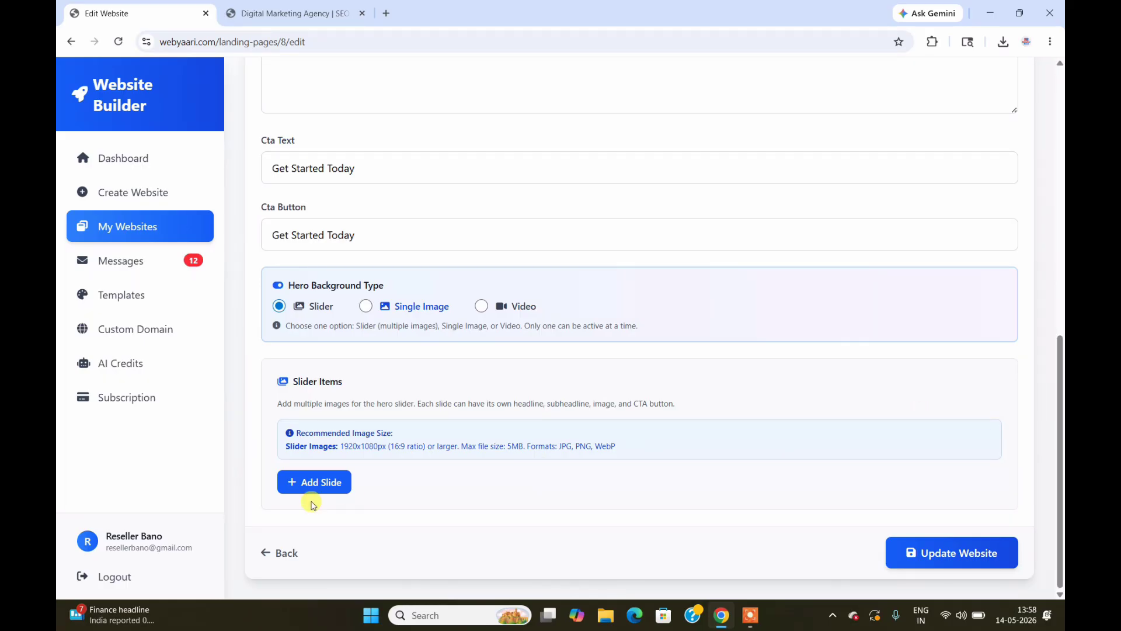
click(320, 485)
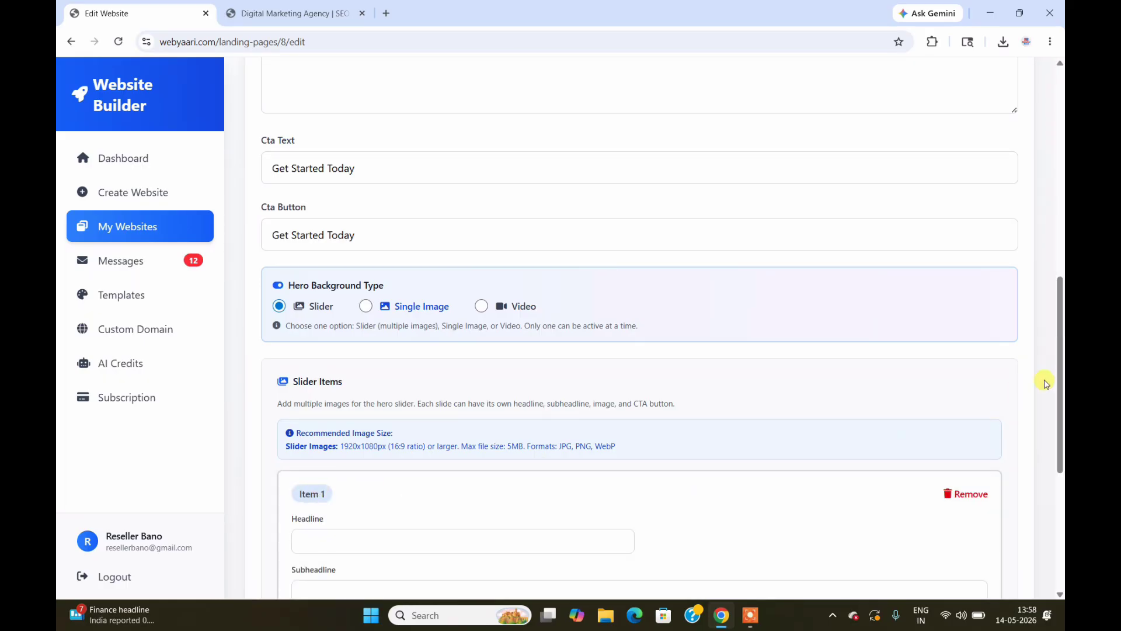
drag(1060, 370, 1060, 471)
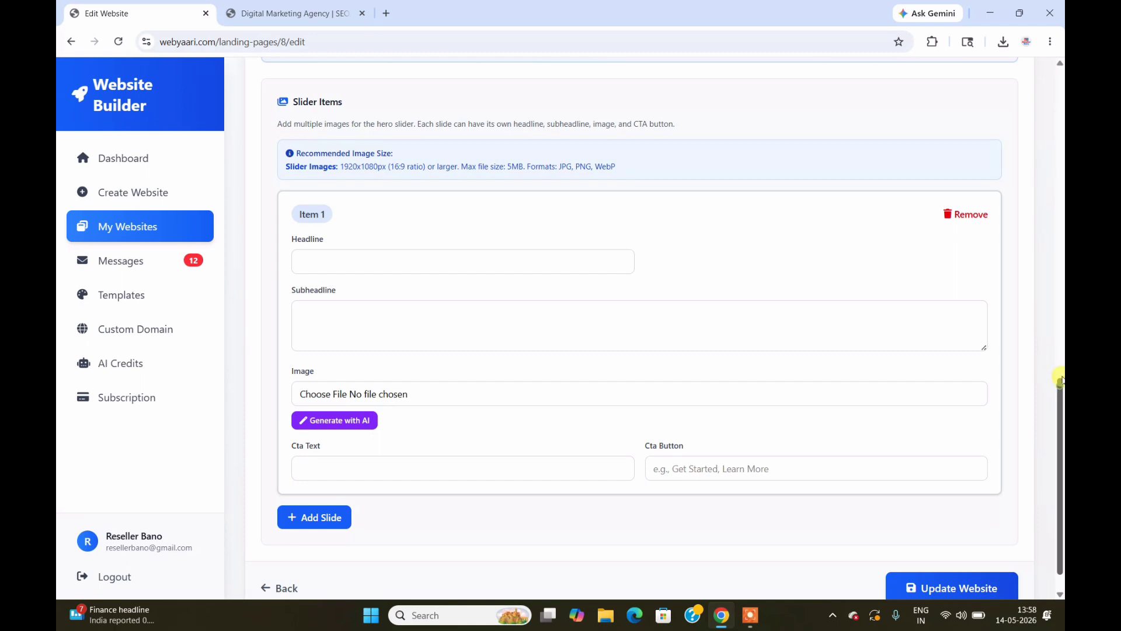
drag(1060, 389, 1060, 307)
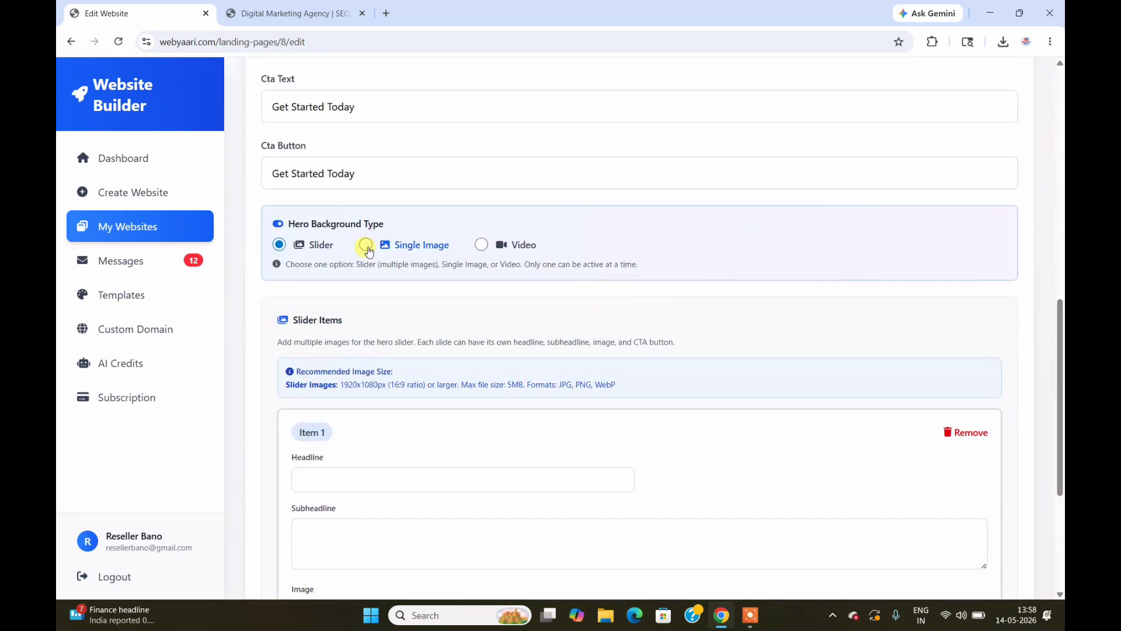
Step: Compare with the live hero, then set the hero background type back to Single Image
click(367, 248)
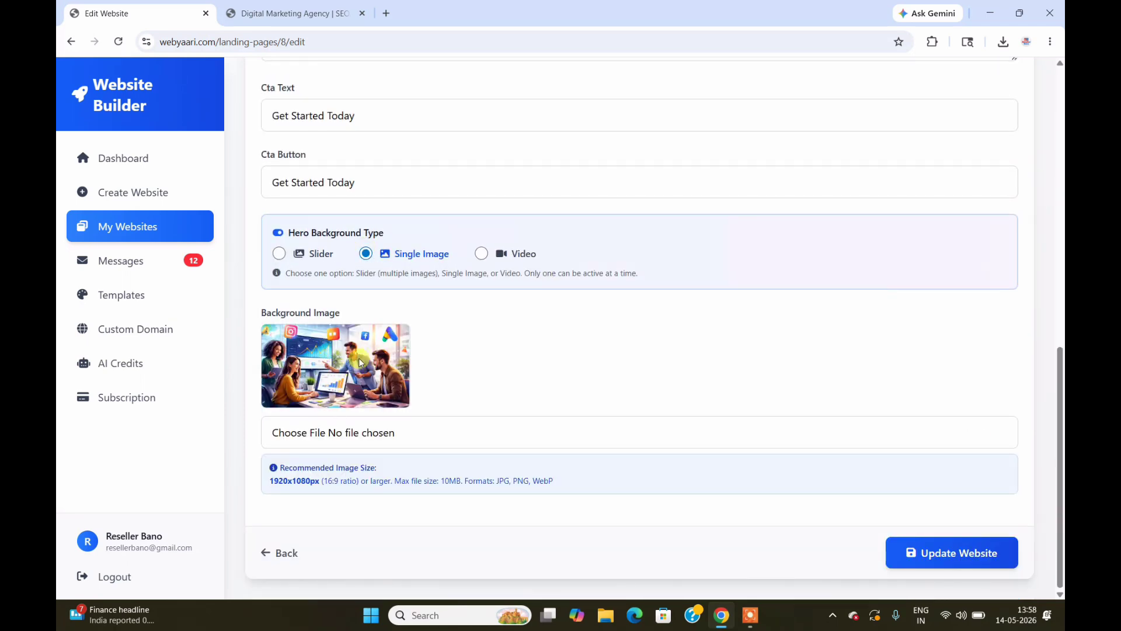
click(295, 13)
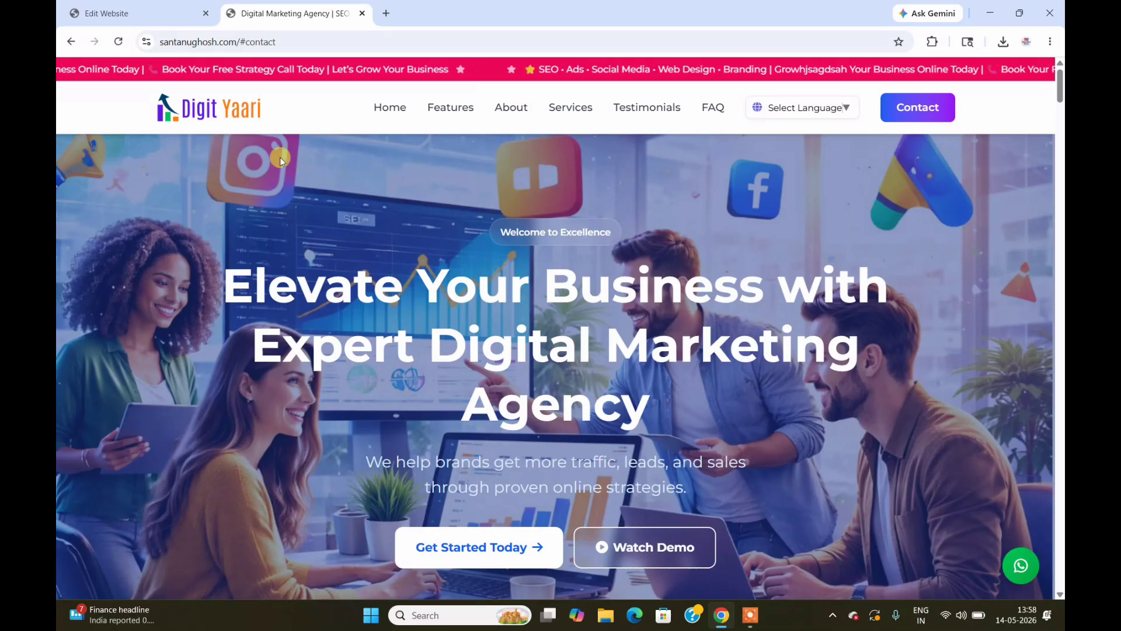
click(120, 9)
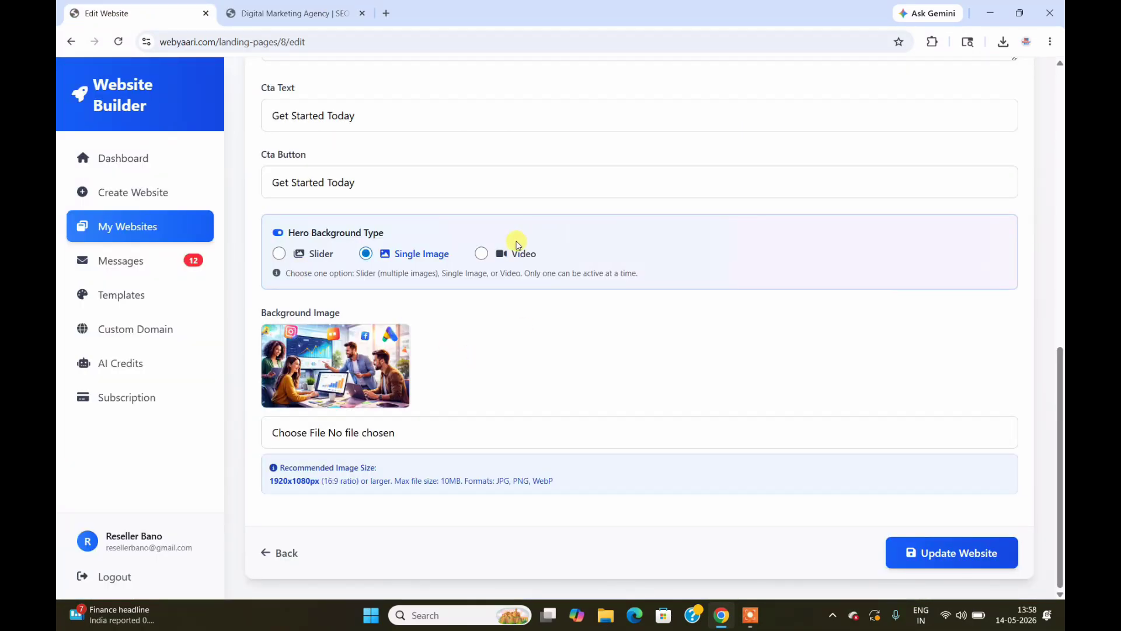
click(482, 254)
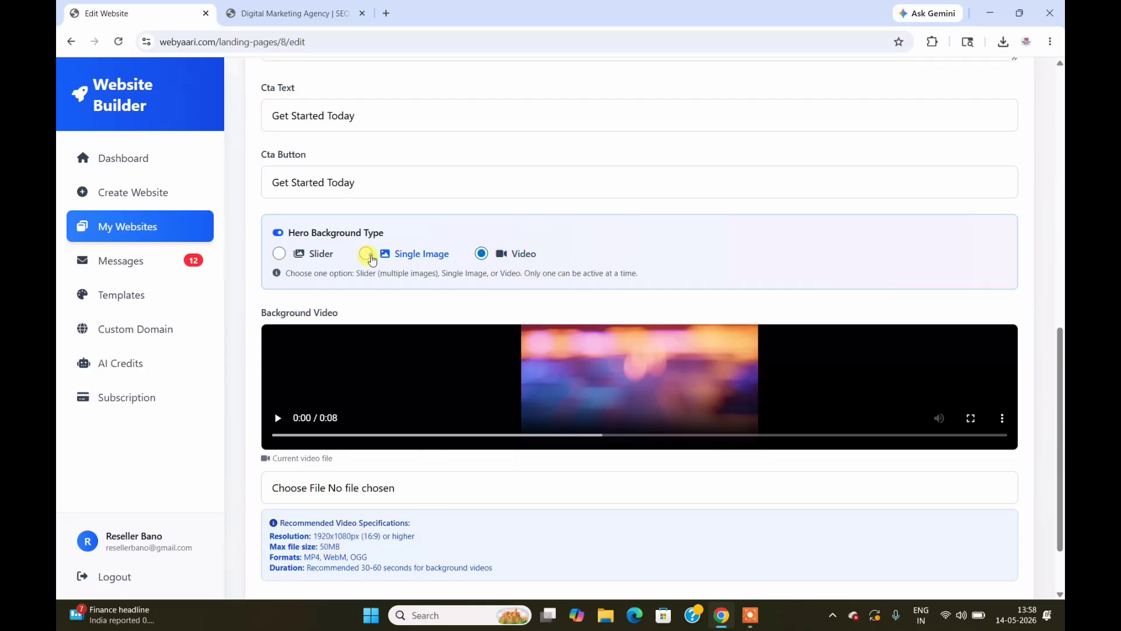
click(369, 256)
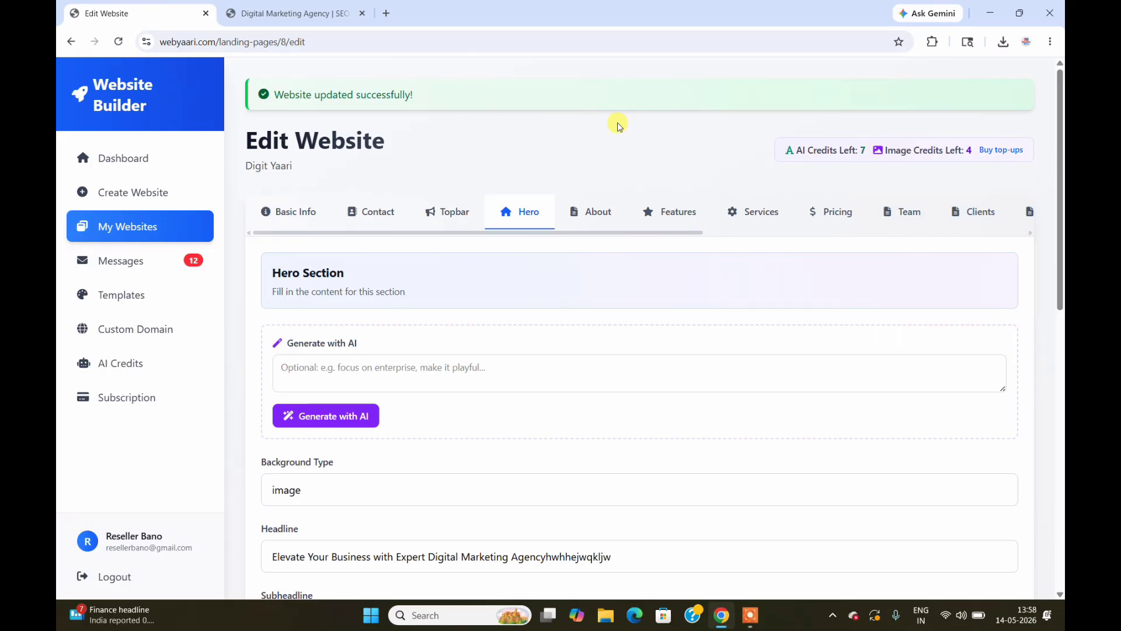
Step: Open the About editor section and view the live site's About section
click(591, 211)
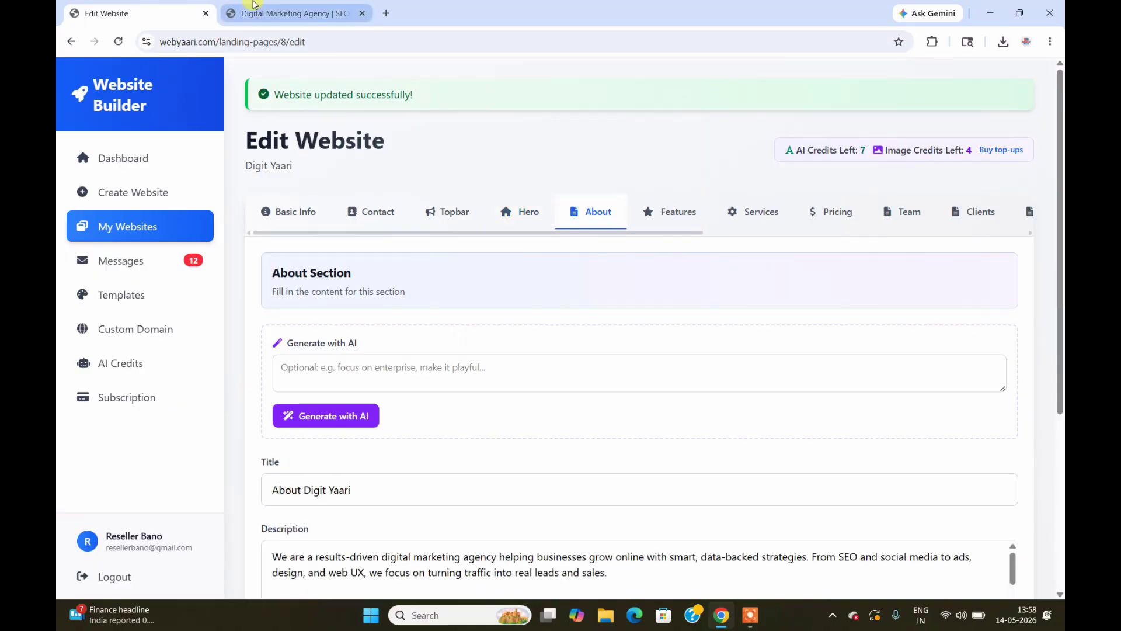
click(254, 5)
click(512, 109)
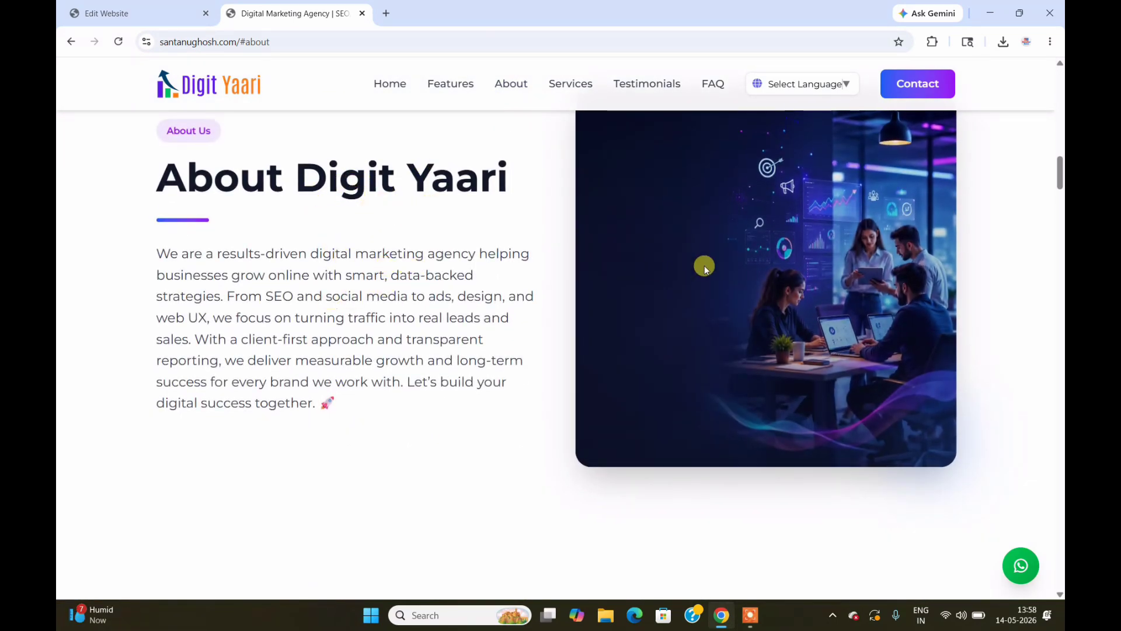
click(117, 14)
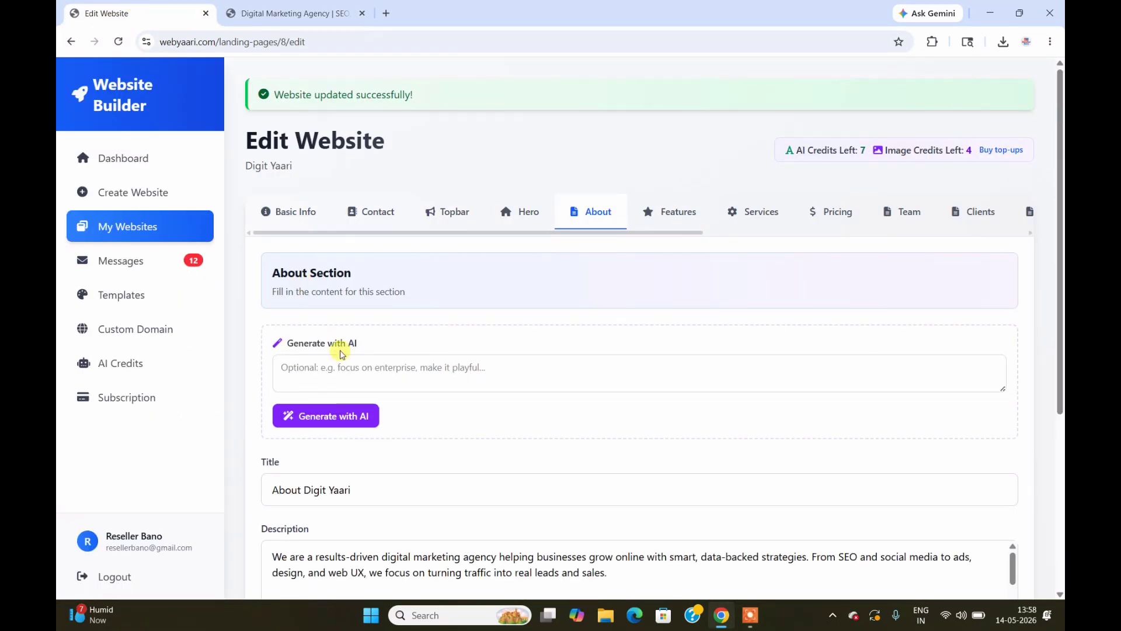
Step: Compare the About title and description with the live 'About Digit Yaari' content
click(415, 494)
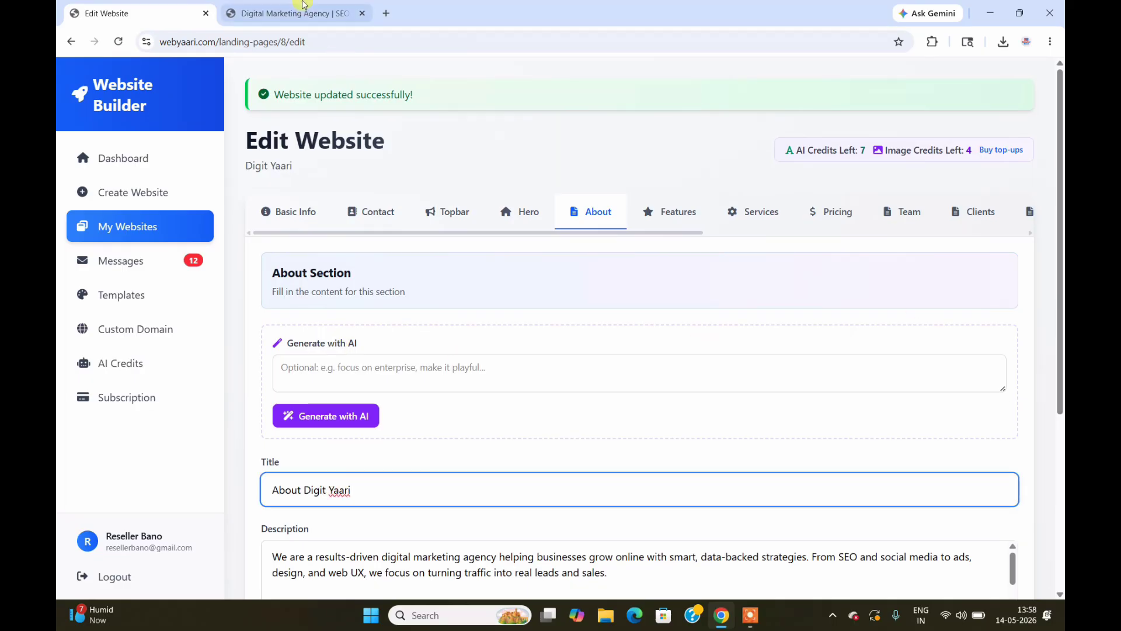
click(298, 13)
triple_click(226, 182)
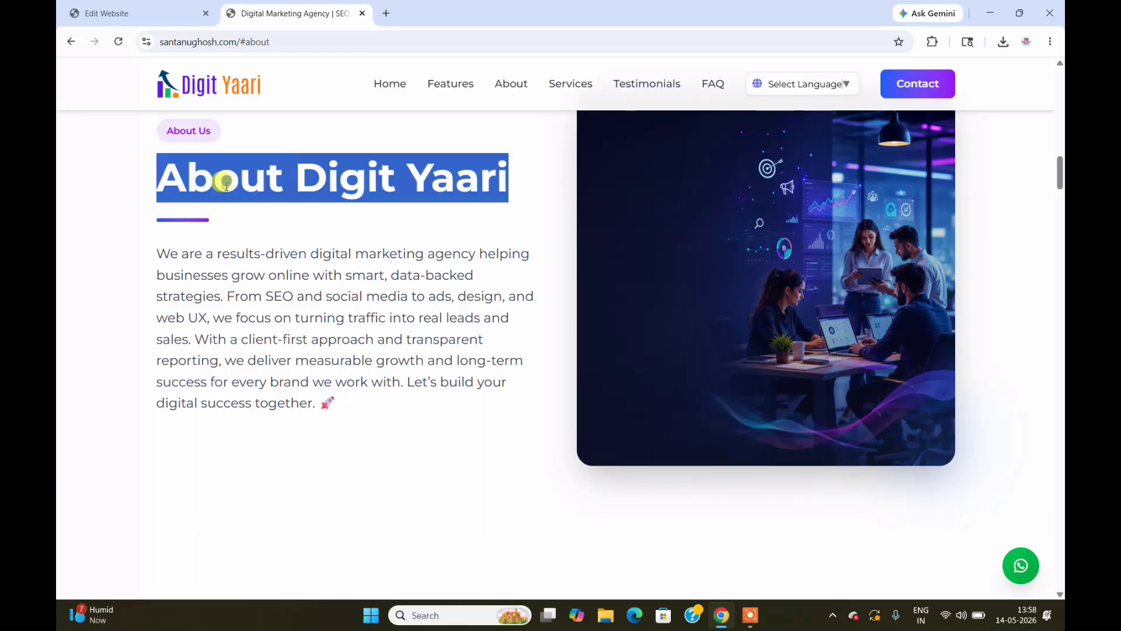
click(258, 207)
click(148, 8)
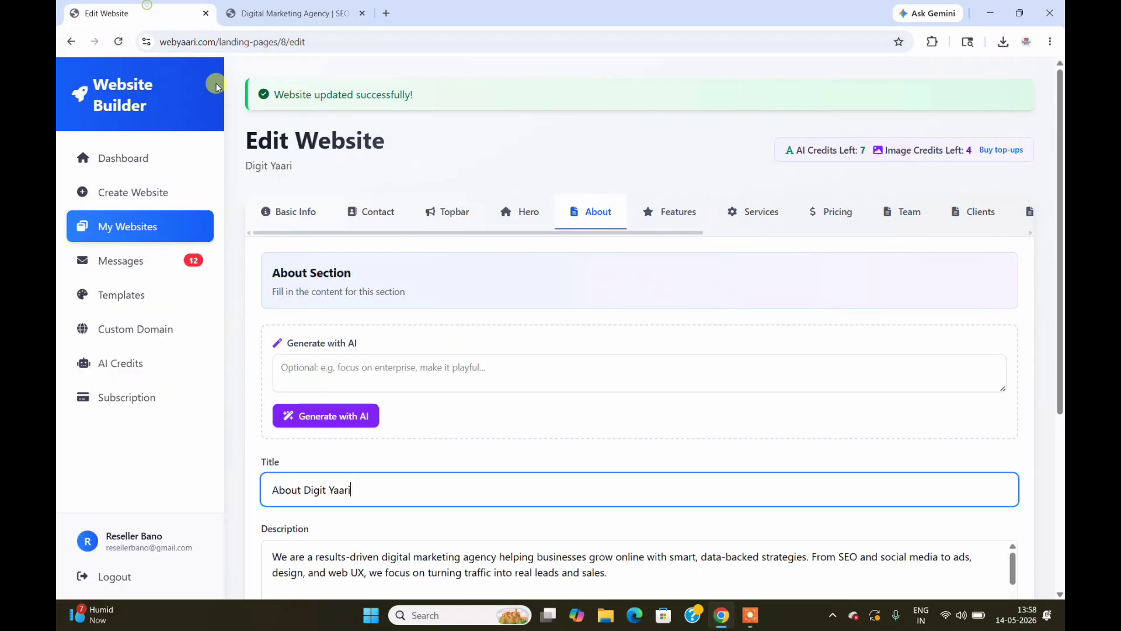
drag(1060, 280, 1061, 457)
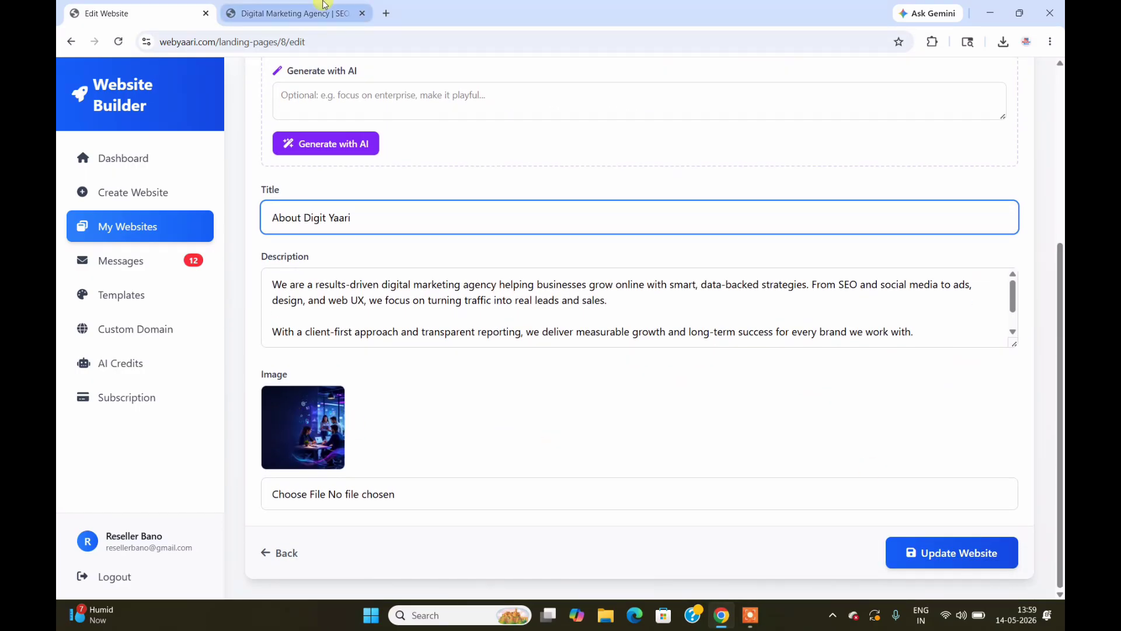
click(289, 13)
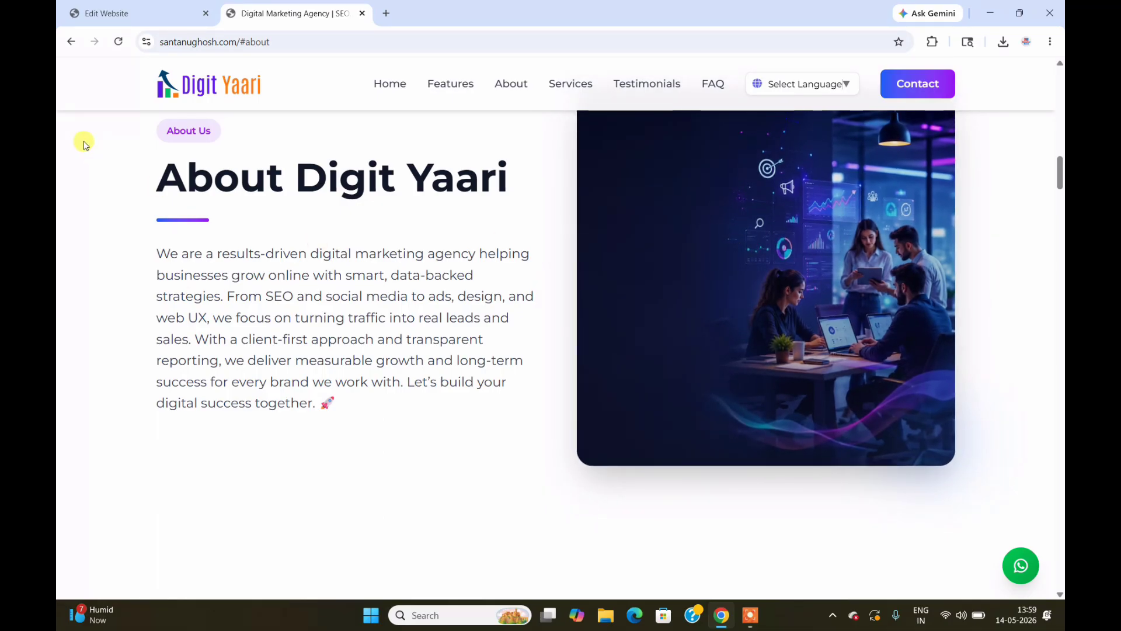
click(114, 12)
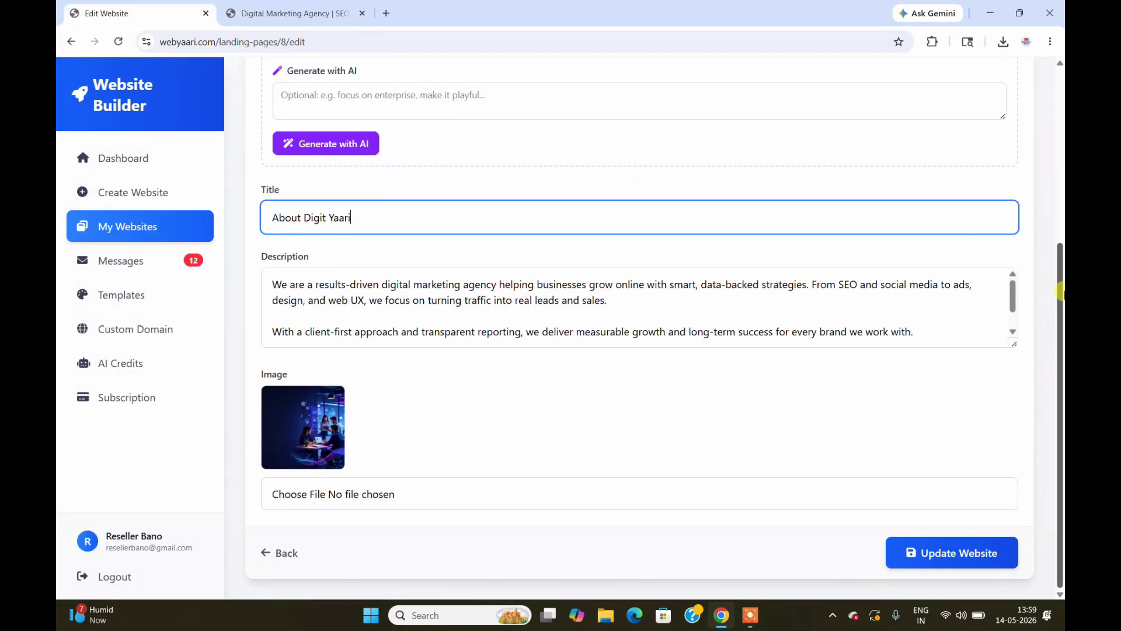
scroll(1062, 297, up, 5)
Step: Open the Features editor section and view the live site's Why Choose Us features
click(678, 216)
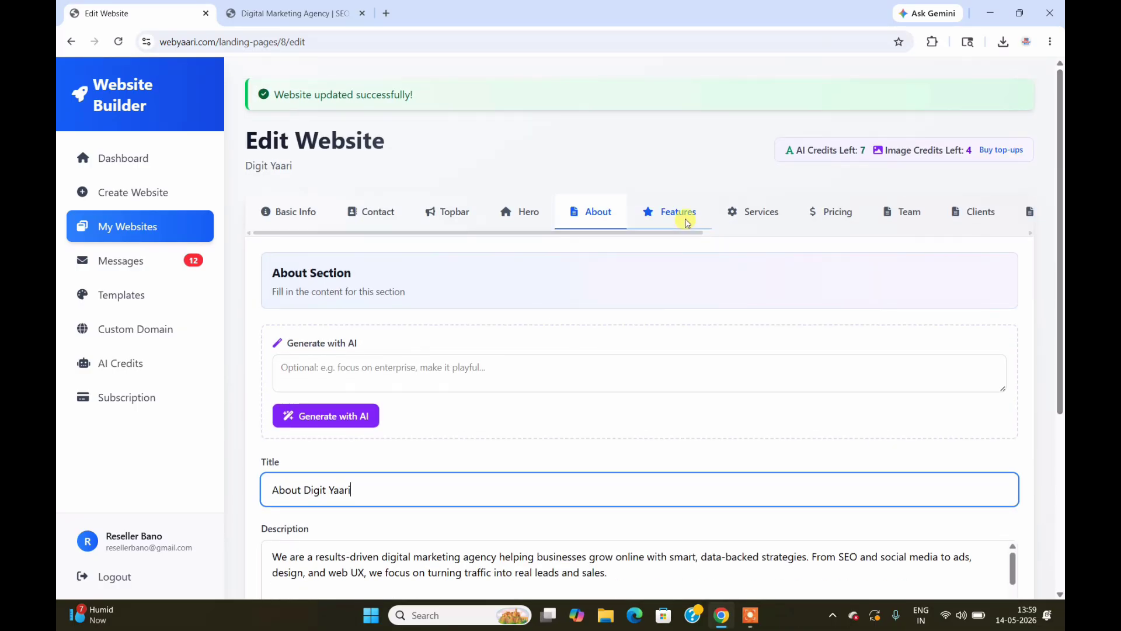
click(291, 12)
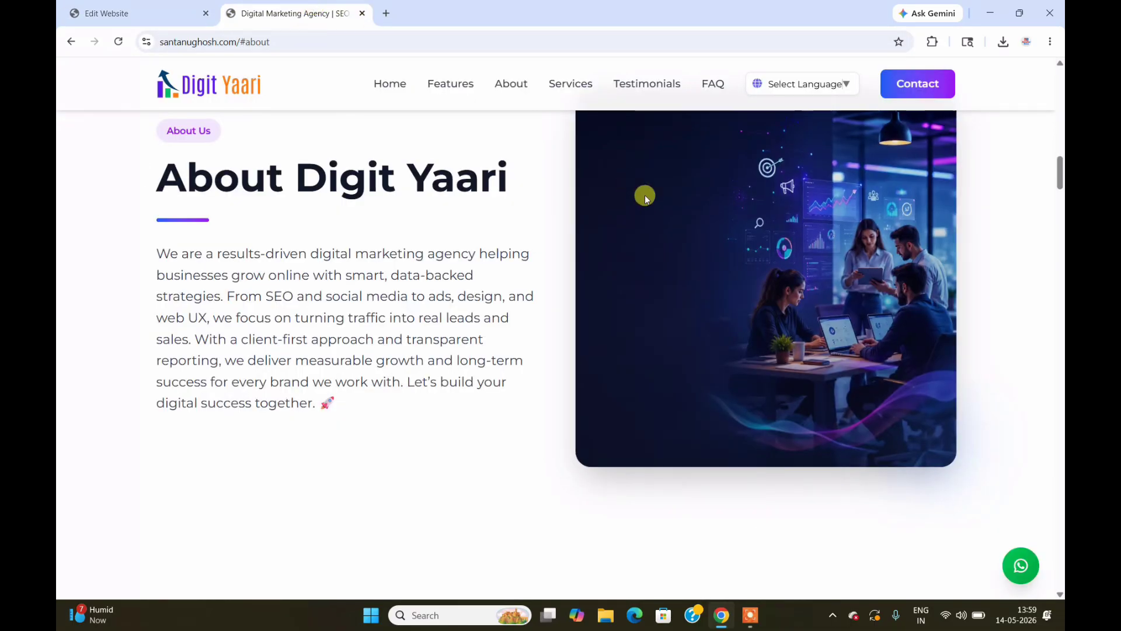
click(462, 84)
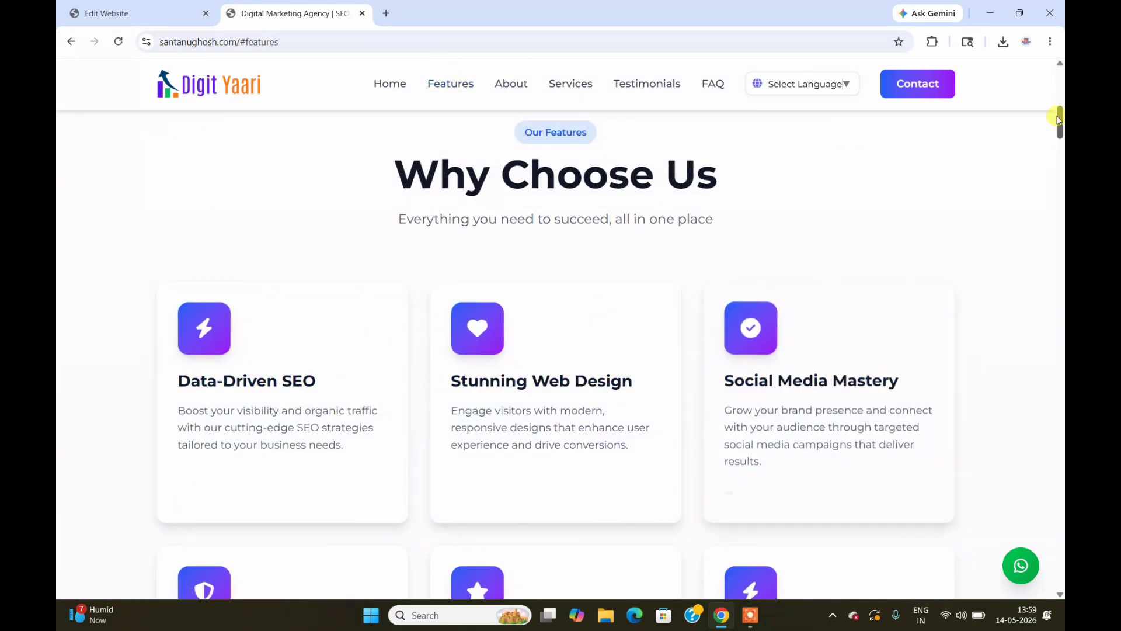
mouse_move(1060, 128)
mouse_down()
mouse_move(1061, 151)
mouse_move(1060, 132)
mouse_up()
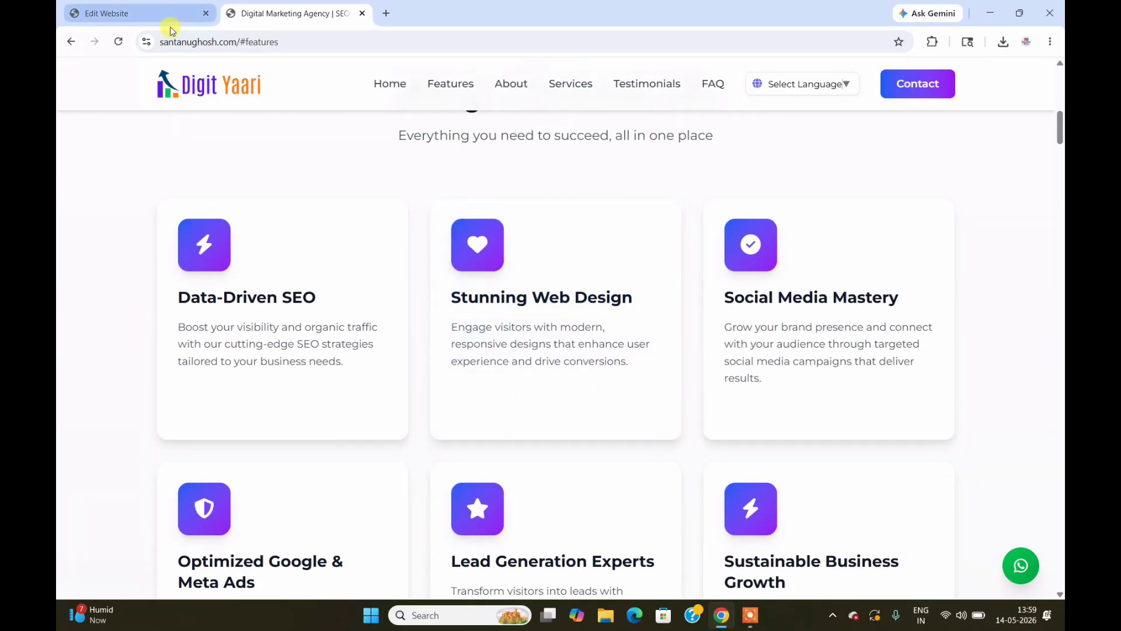
Step: Browse icons for the first feature item without picking one, then compare with the live site
click(156, 12)
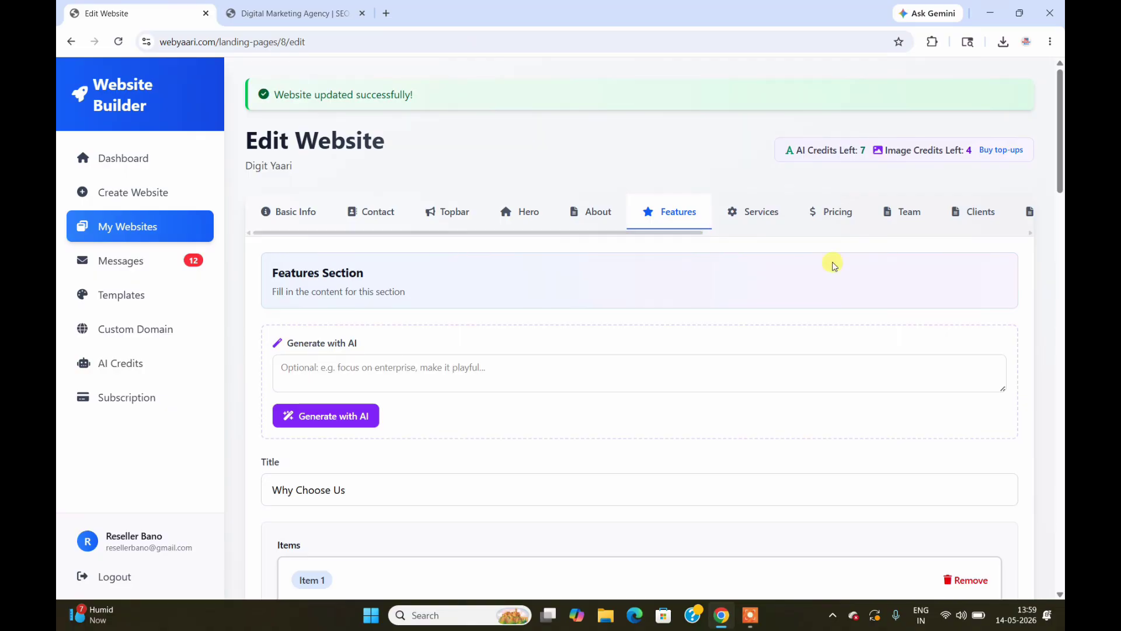
drag(1061, 179, 1060, 270)
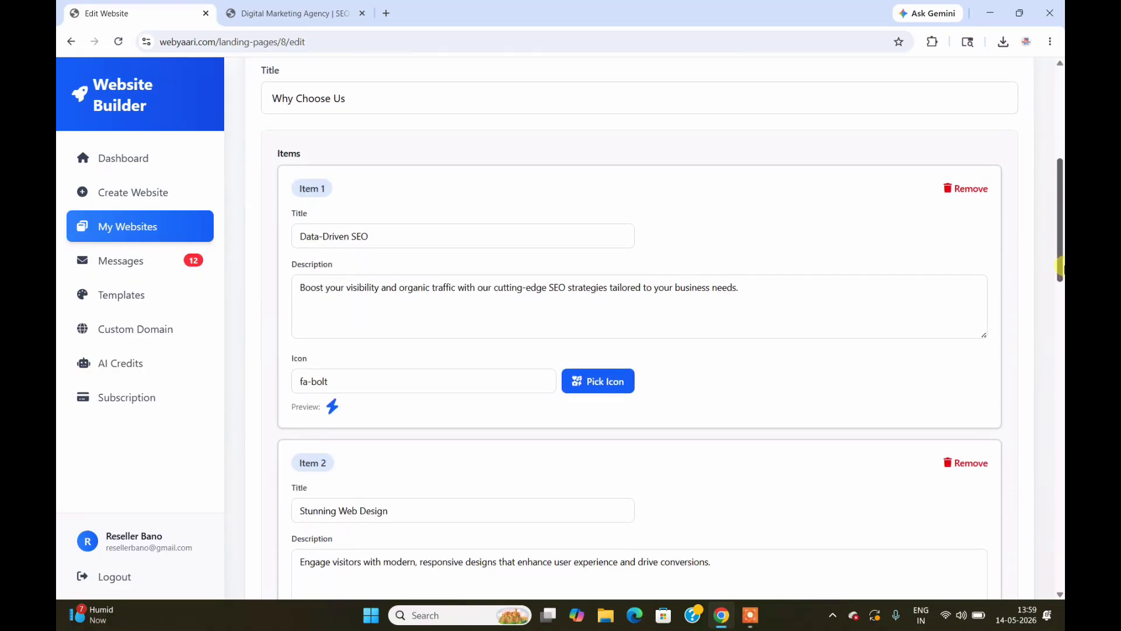
click(614, 373)
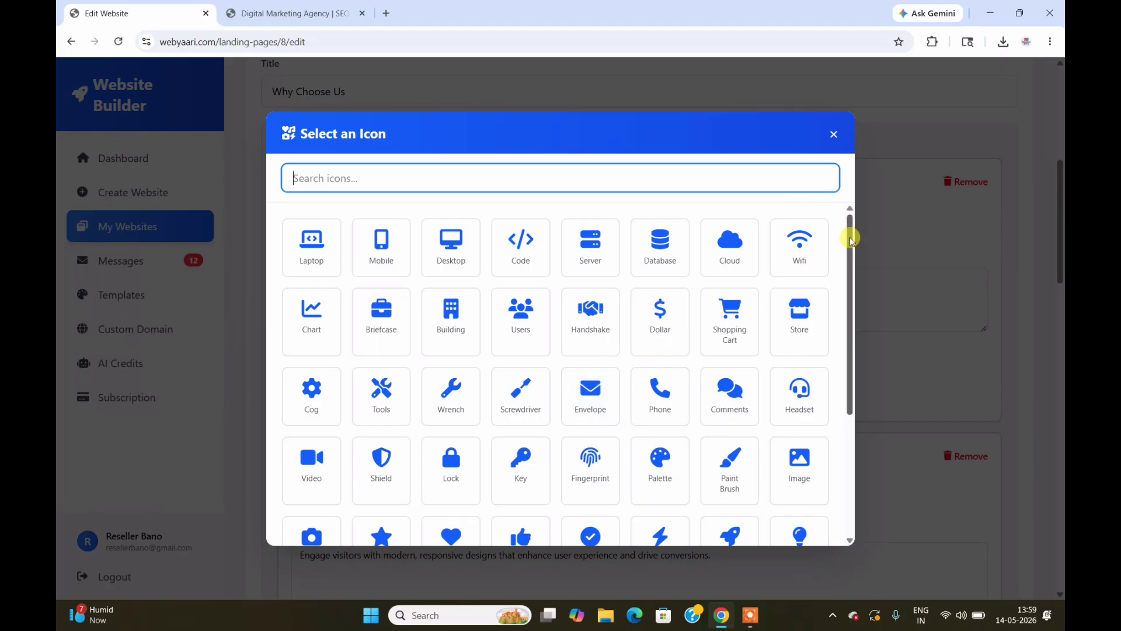
drag(851, 244, 851, 216)
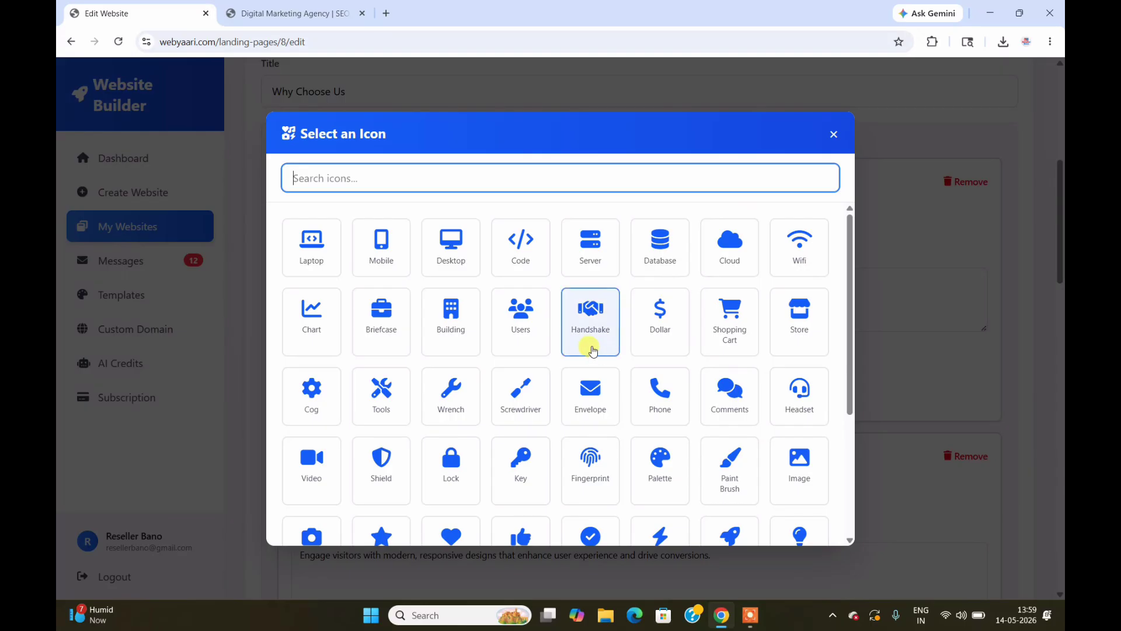
click(832, 133)
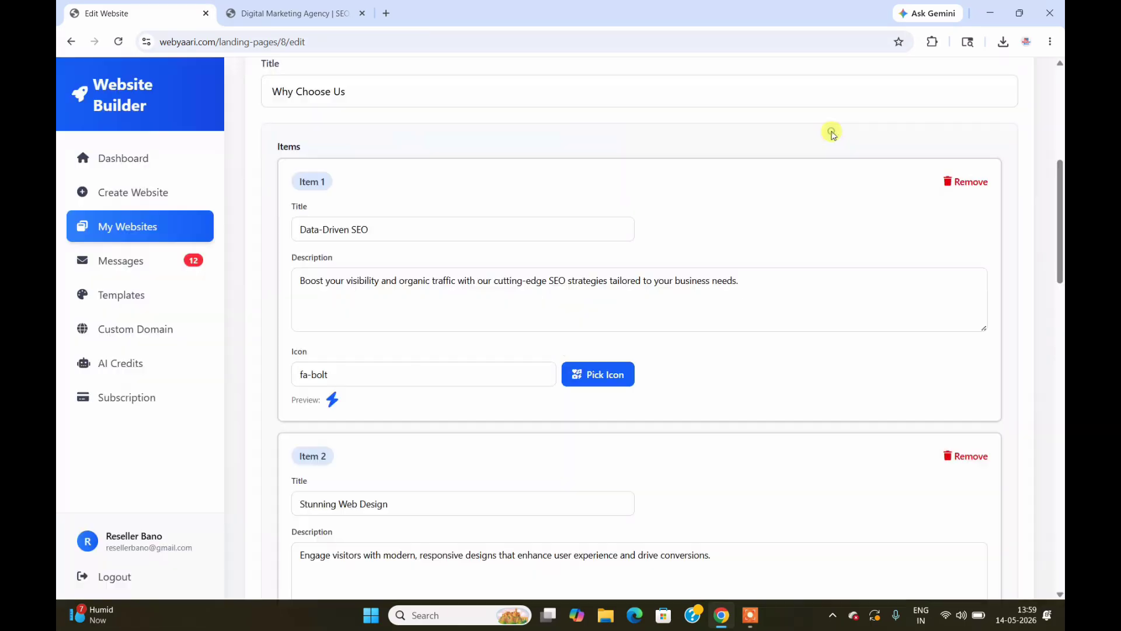
click(304, 13)
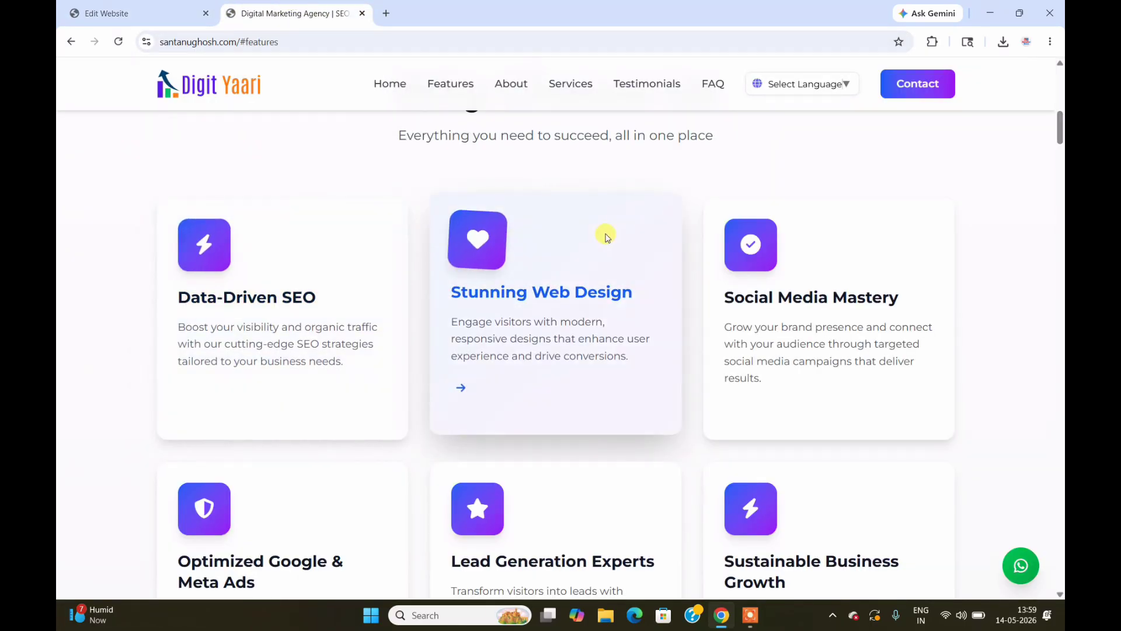
click(157, 9)
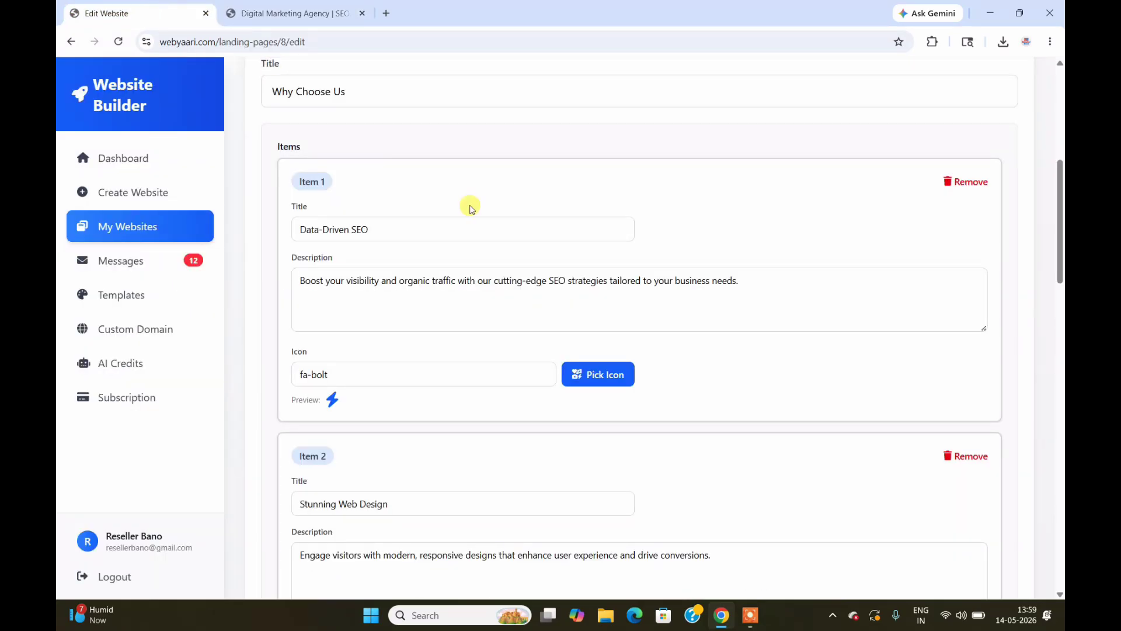
drag(1060, 249, 1060, 563)
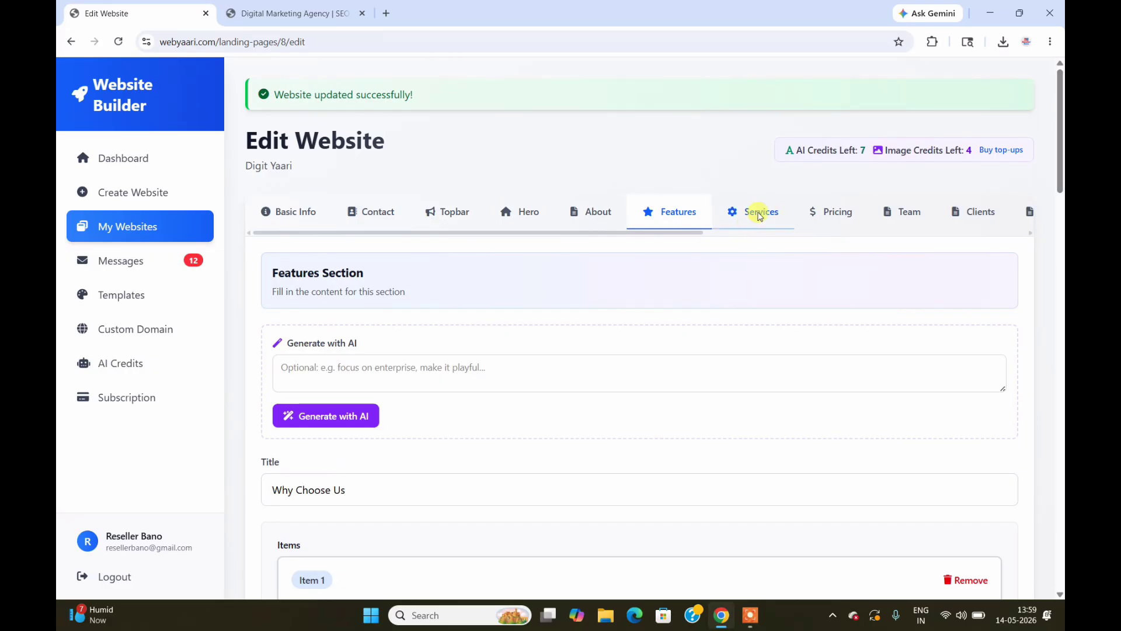
Step: Open the Services editor section and view the live site's services section
click(761, 212)
click(295, 7)
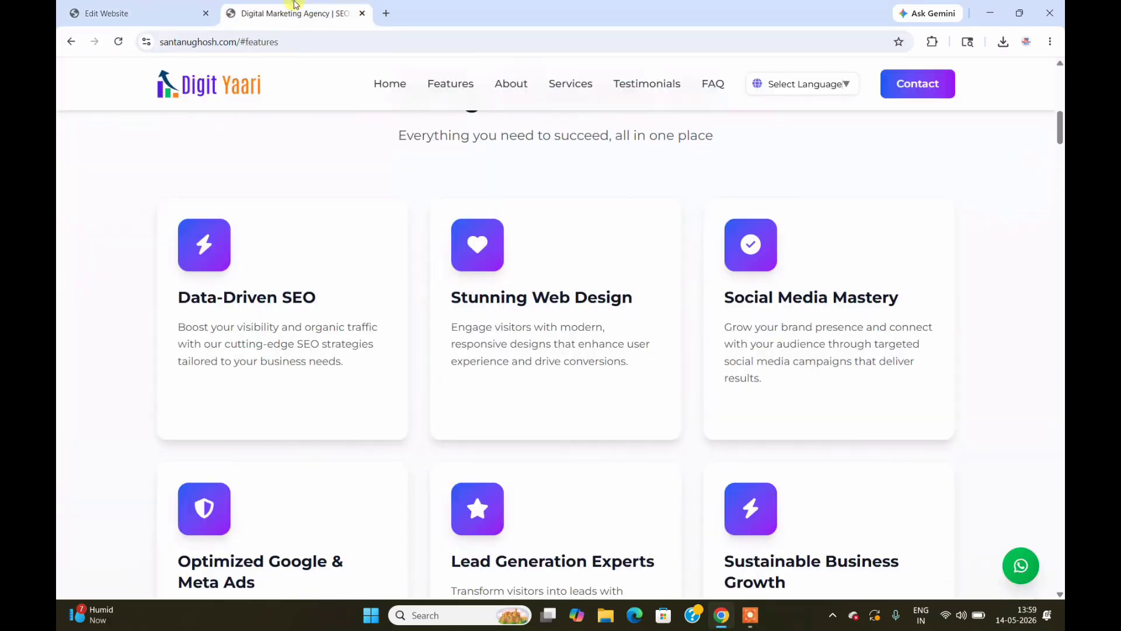
click(566, 87)
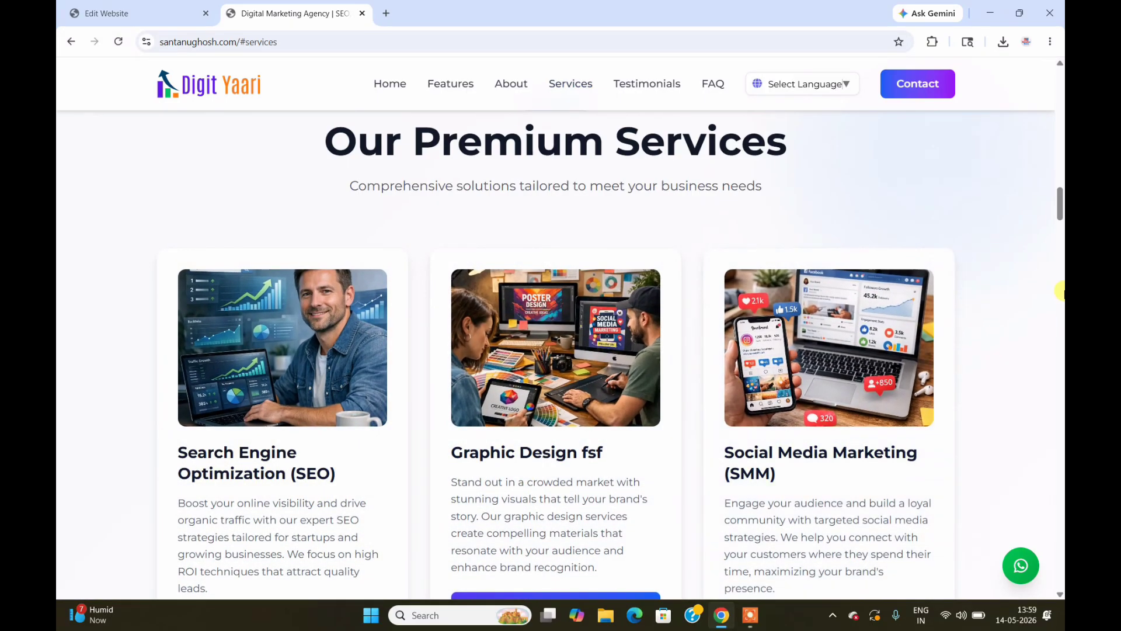
mouse_move(1060, 193)
mouse_down()
mouse_move(1060, 228)
mouse_move(1060, 197)
mouse_up()
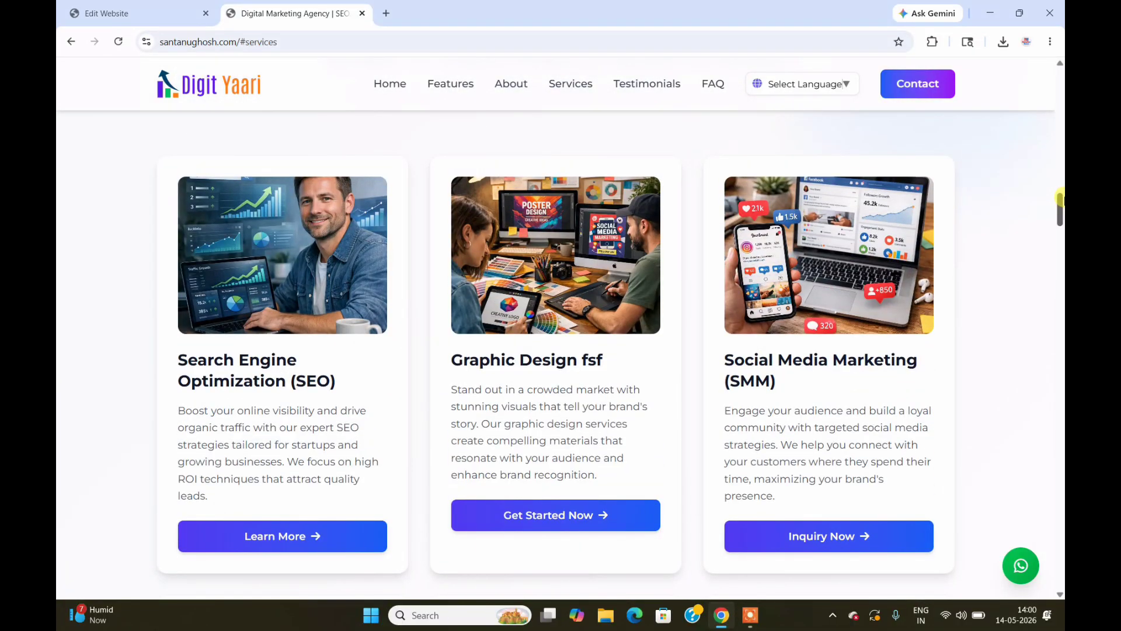
drag(1061, 206, 1060, 229)
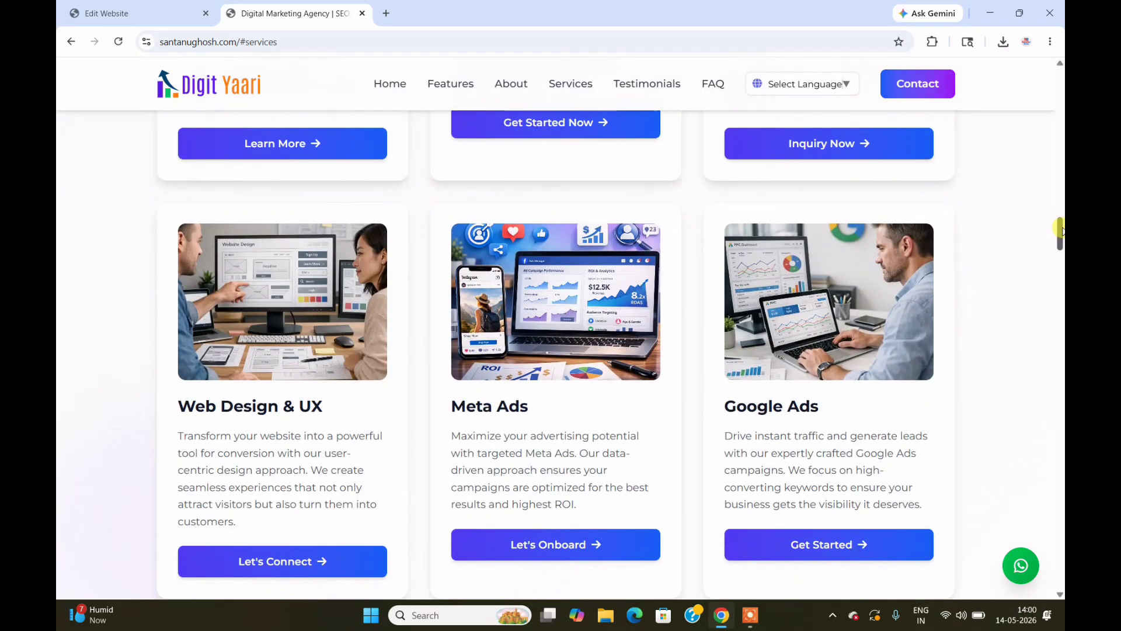
Step: Scroll through the Services items, comparing them with the live SEO, Graphic Design fsf and SMM cards
click(105, 3)
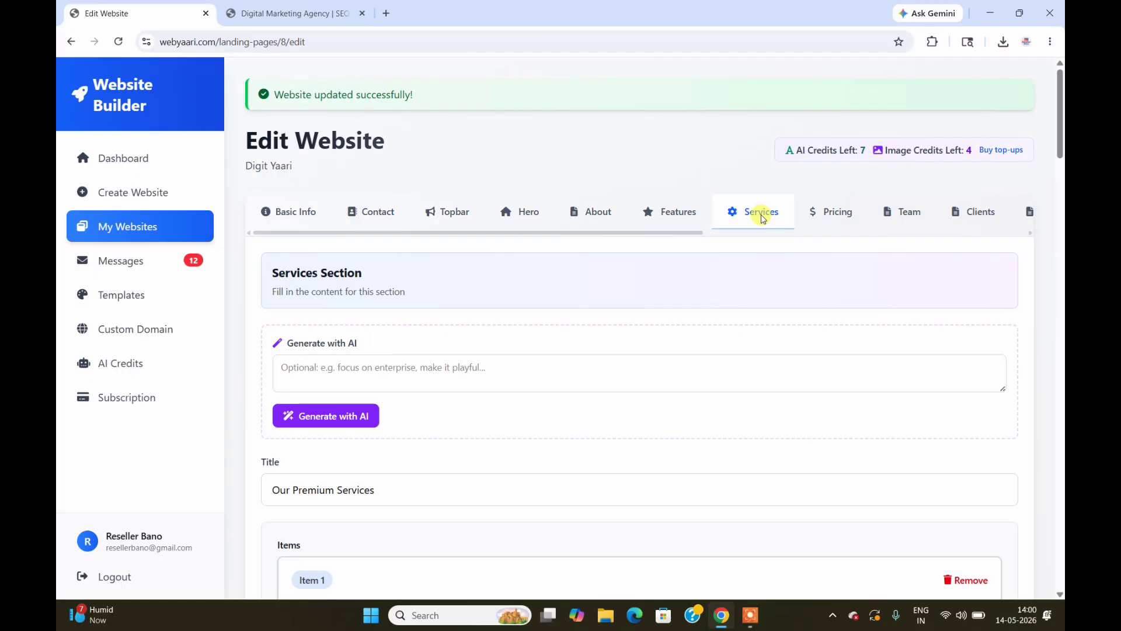
mouse_move(1061, 126)
mouse_down()
mouse_move(1062, 161)
mouse_move(1062, 143)
mouse_up()
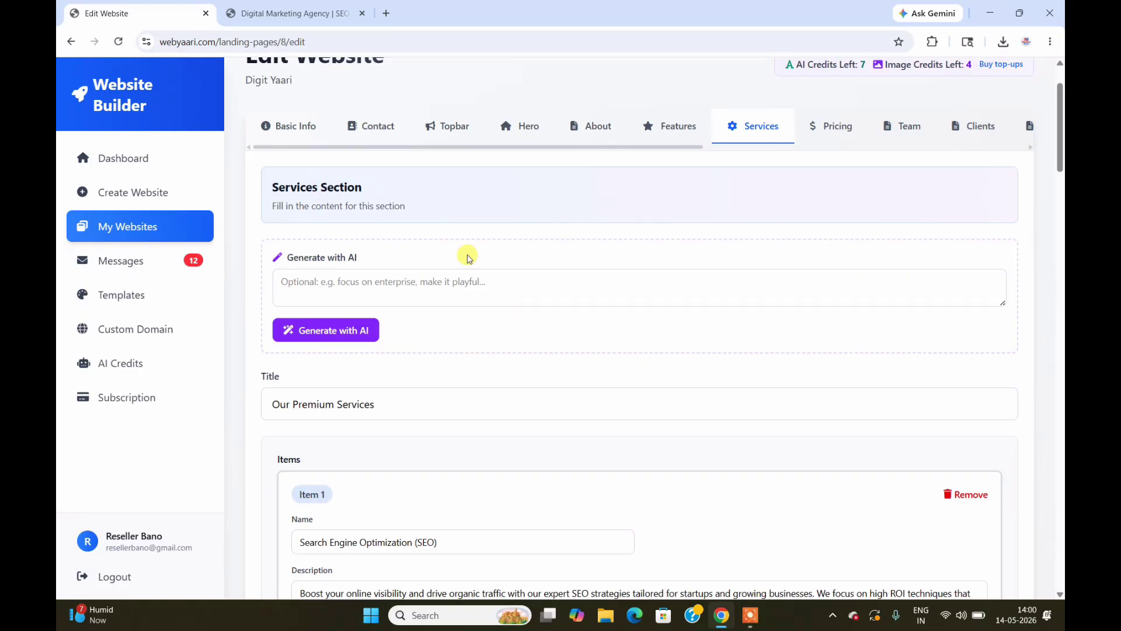
click(289, 13)
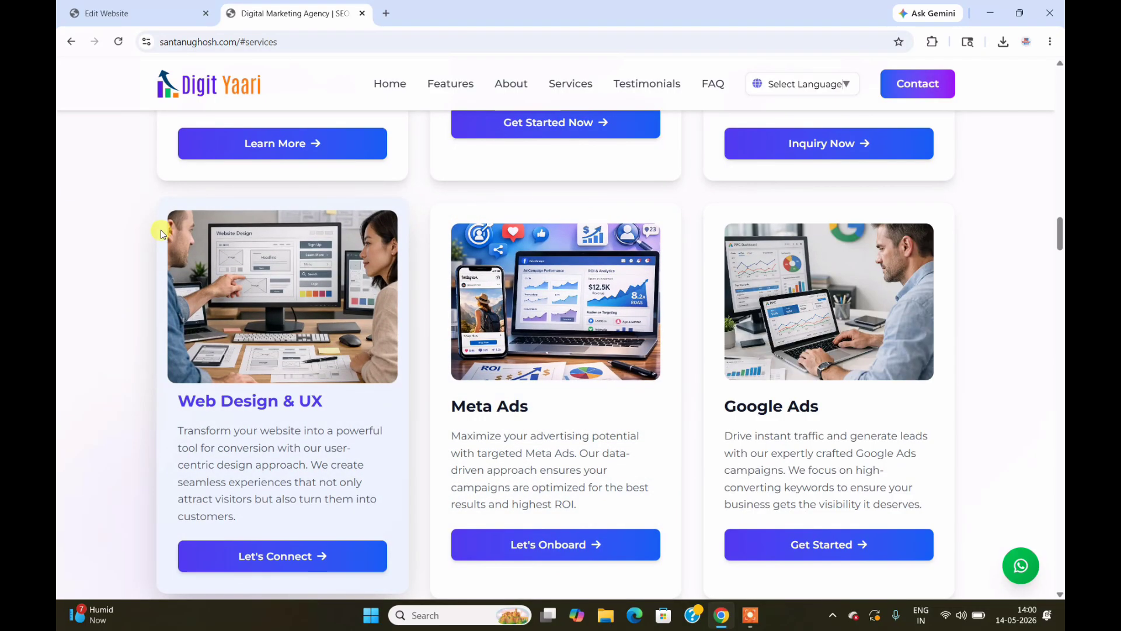
click(140, 6)
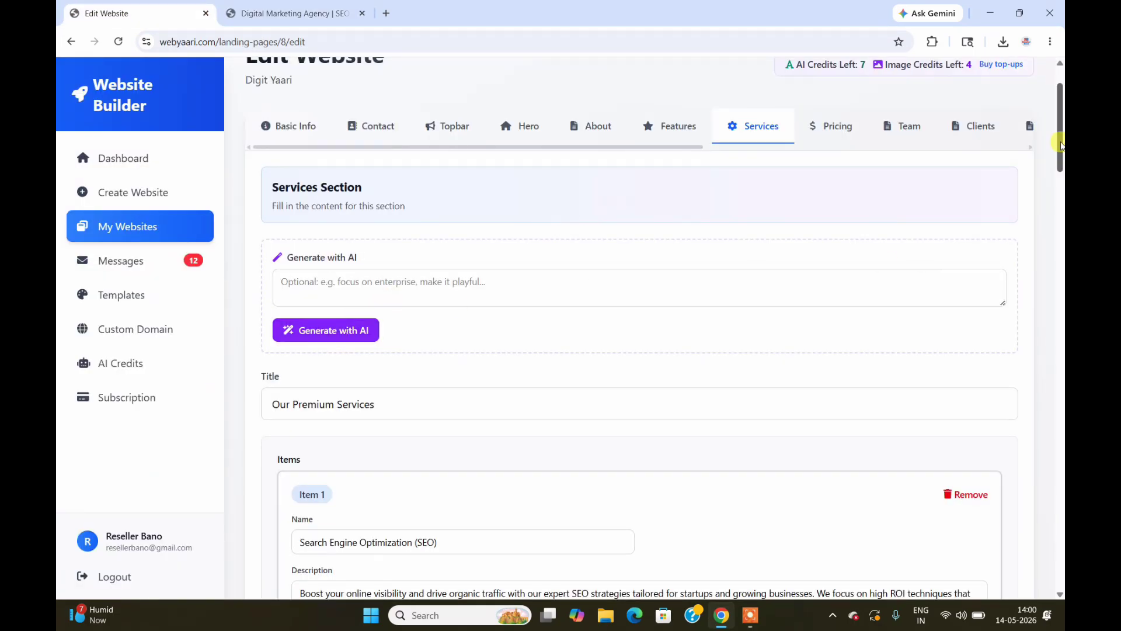
drag(1062, 137, 1062, 210)
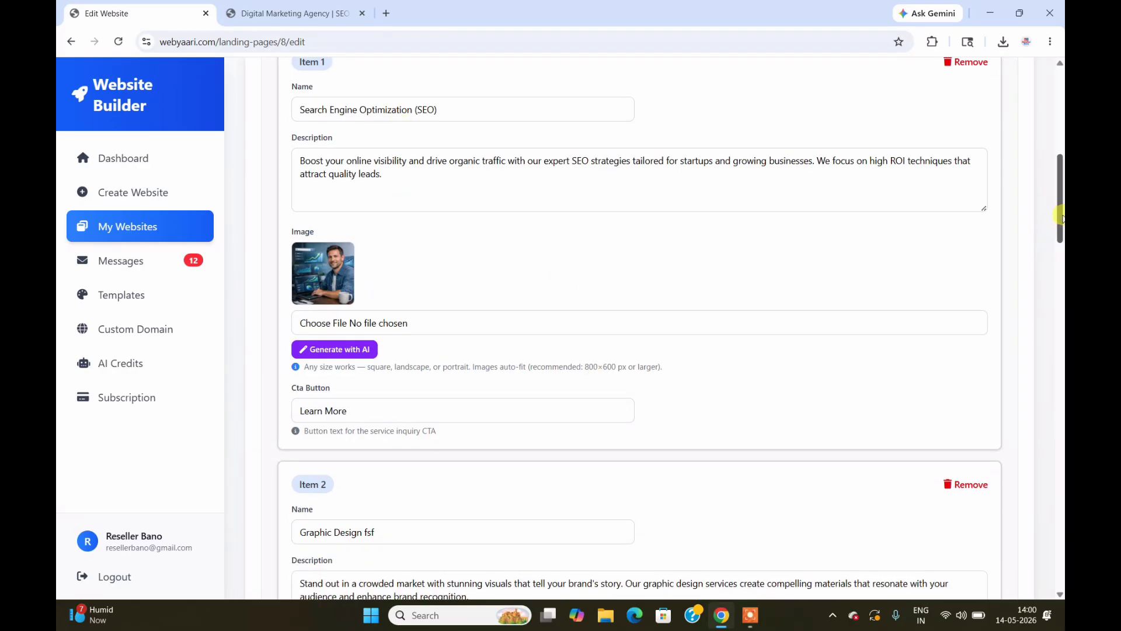
drag(1062, 213, 1062, 255)
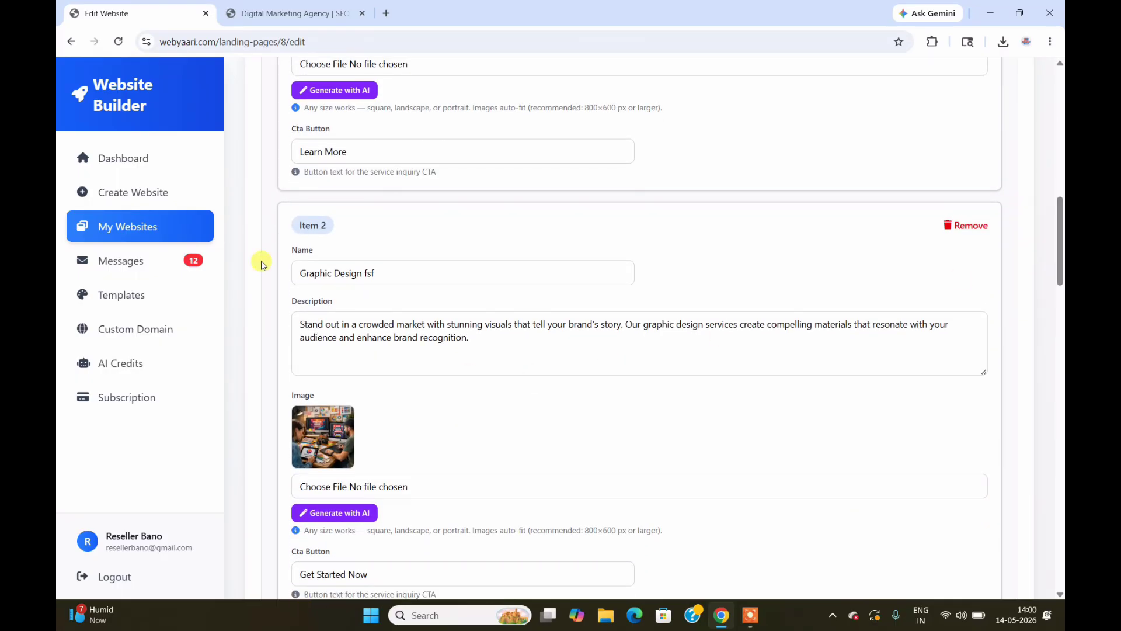
click(295, 12)
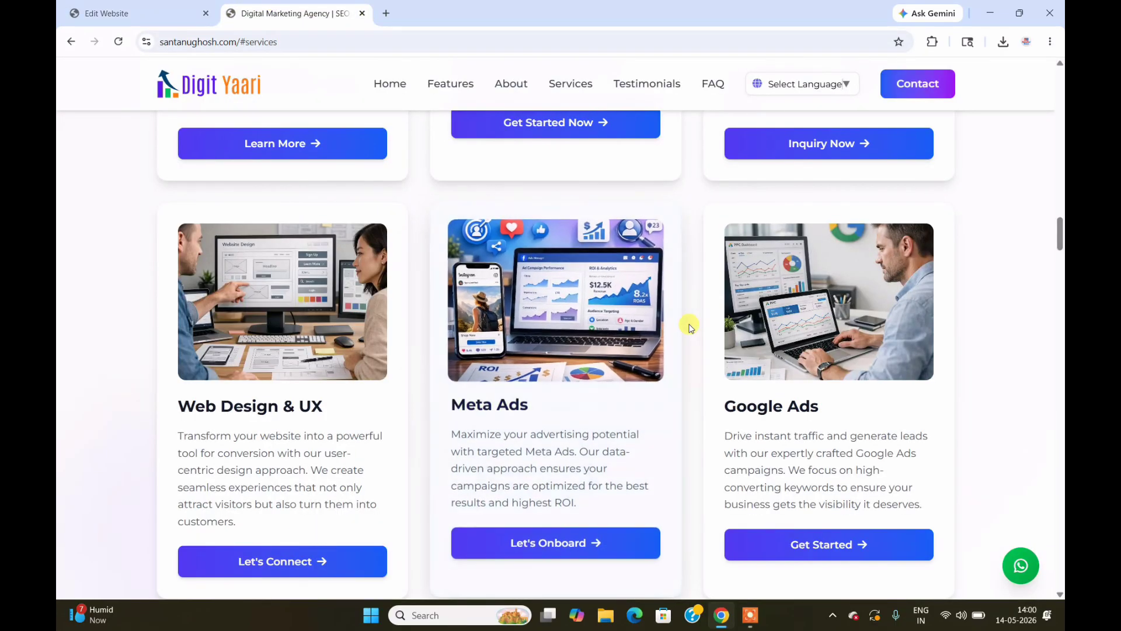
drag(1060, 233, 1061, 205)
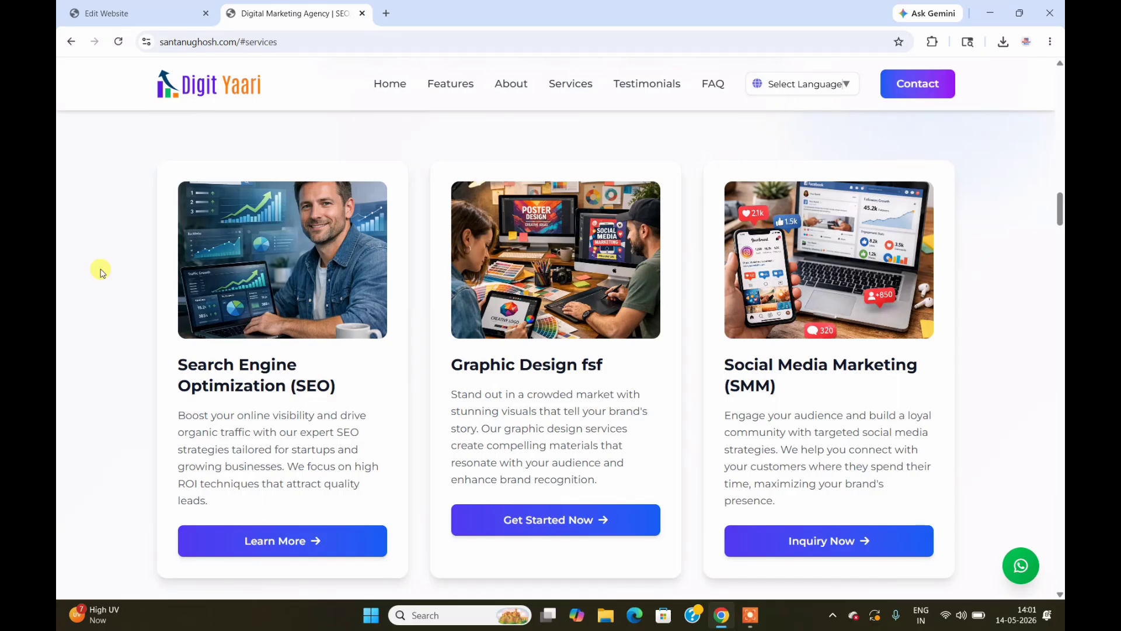
Step: Open and cancel the AI image generator for Graphic Design, then scroll down the Services section
click(136, 13)
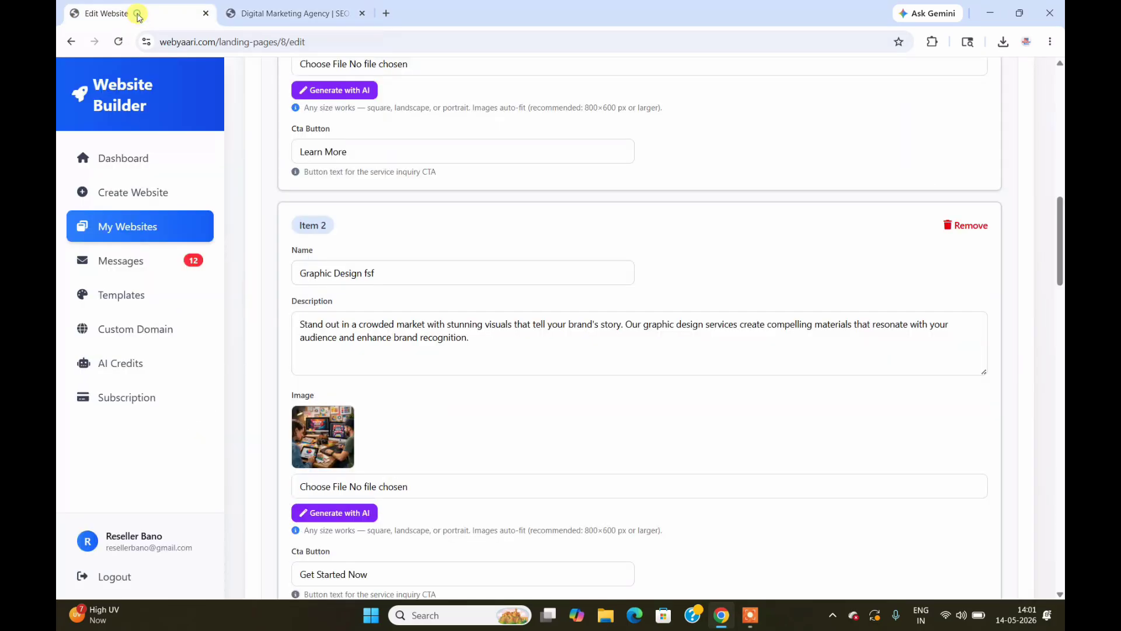
click(348, 513)
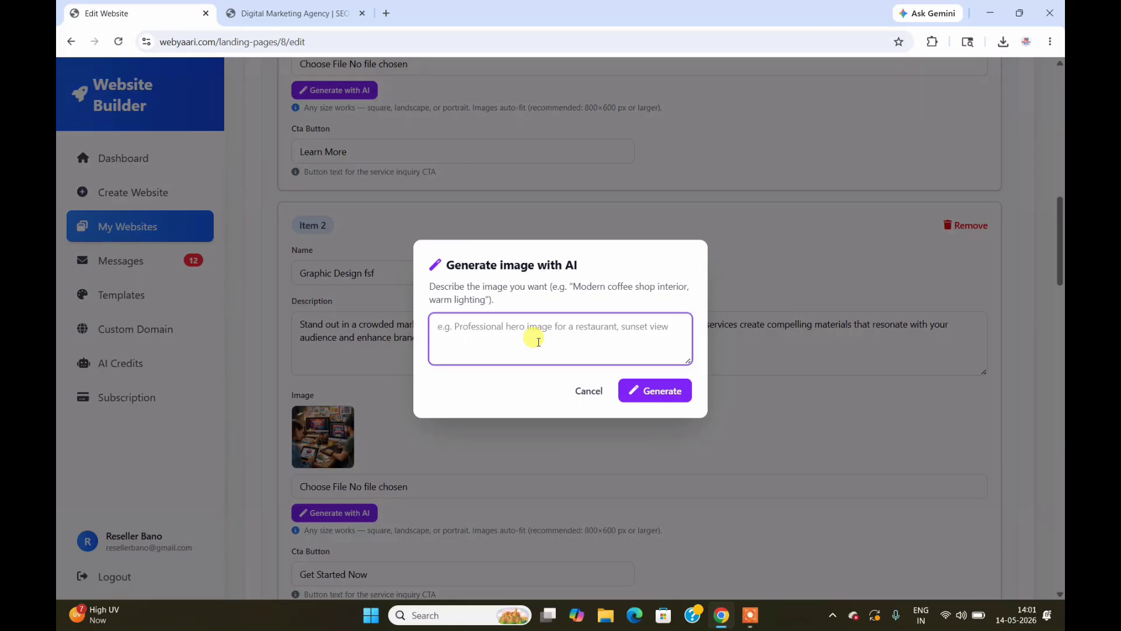
click(581, 390)
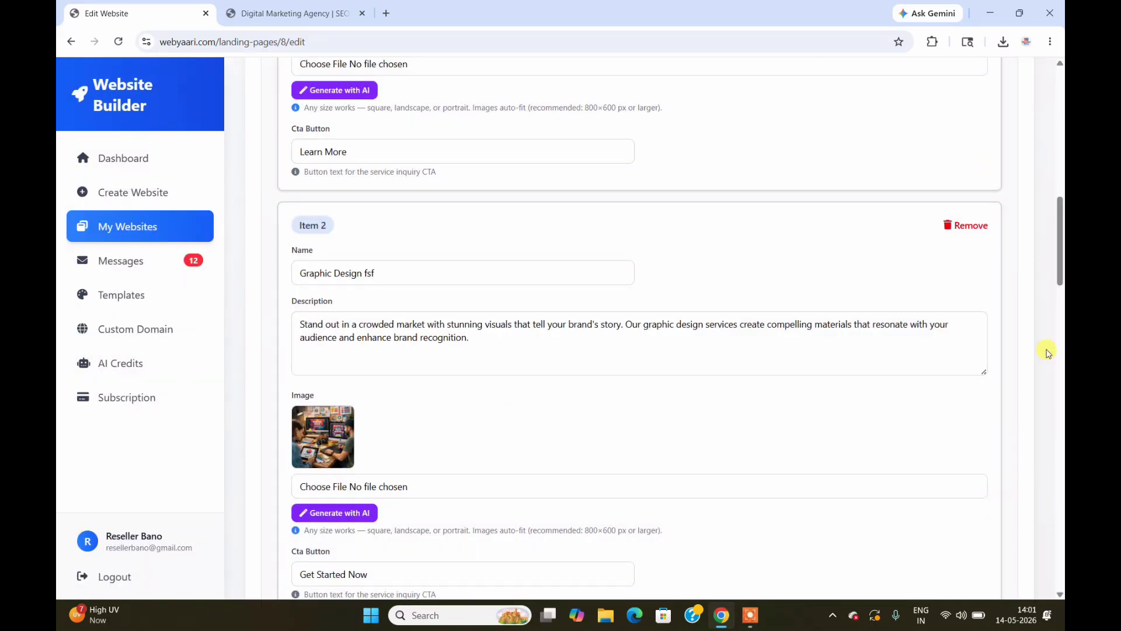
drag(1059, 240, 1060, 549)
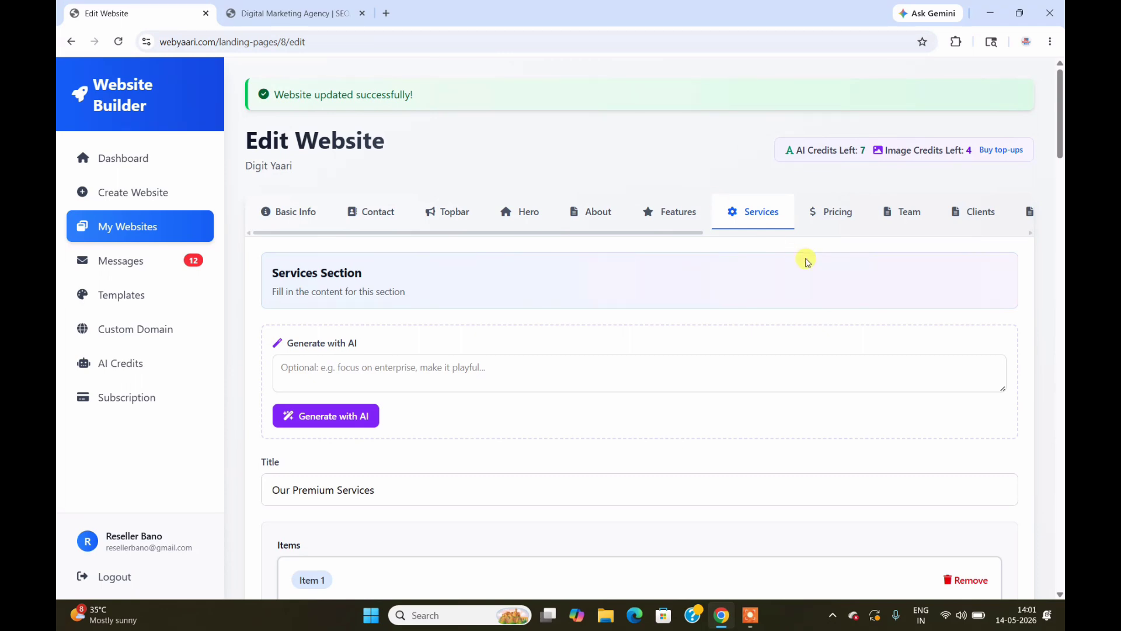
Step: Compare the editor's Pricing section with the live site's Pricing Plans
click(832, 215)
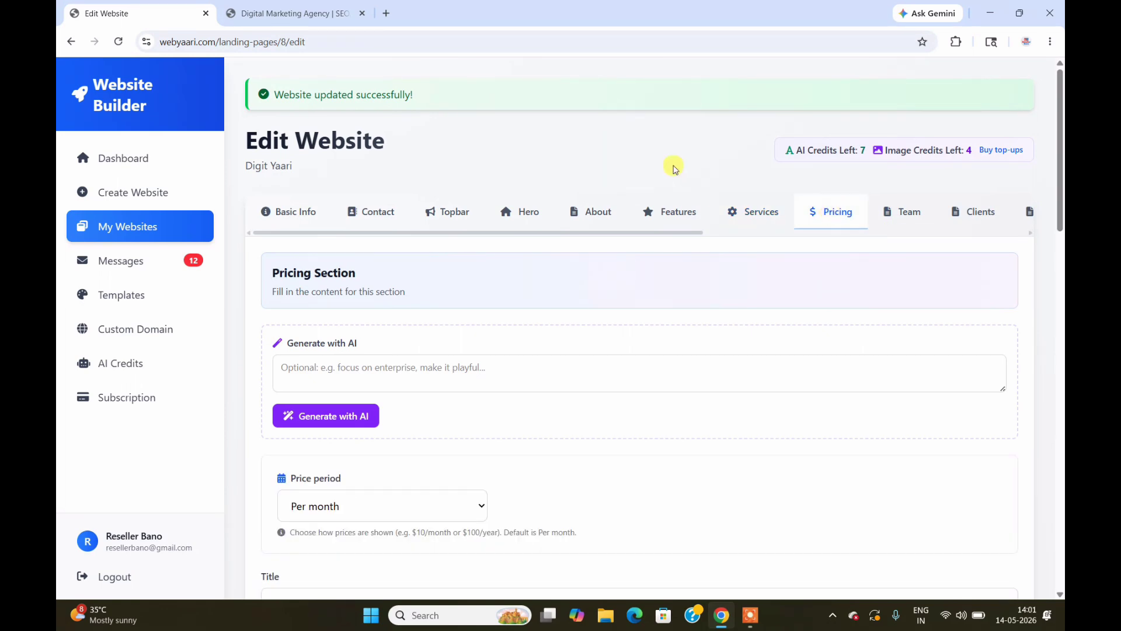
click(312, 8)
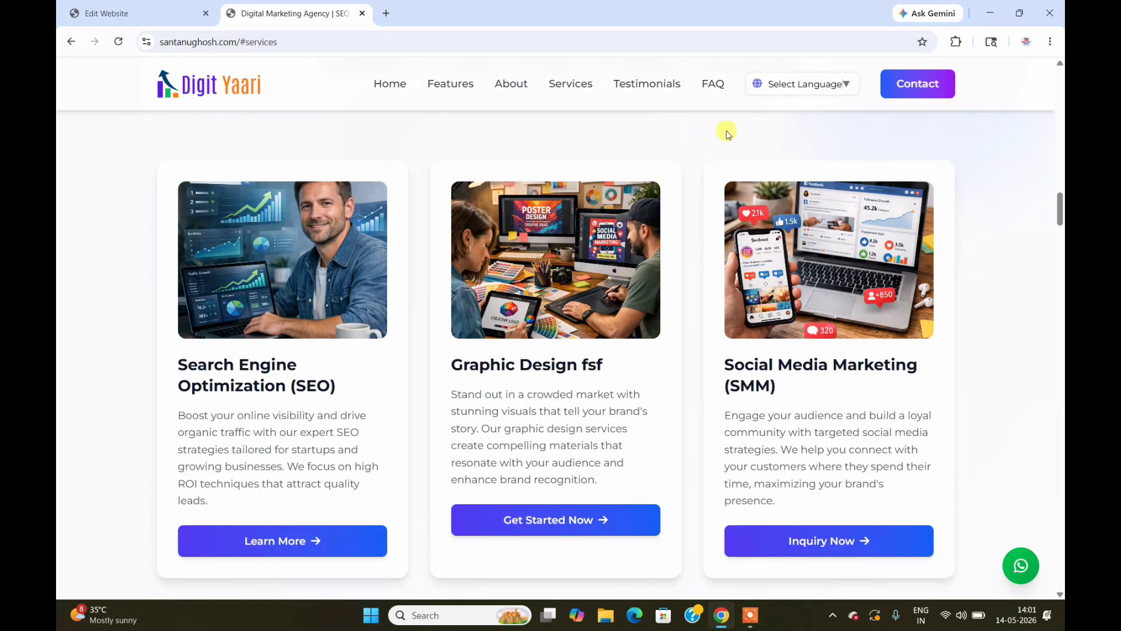
drag(1060, 210, 1060, 296)
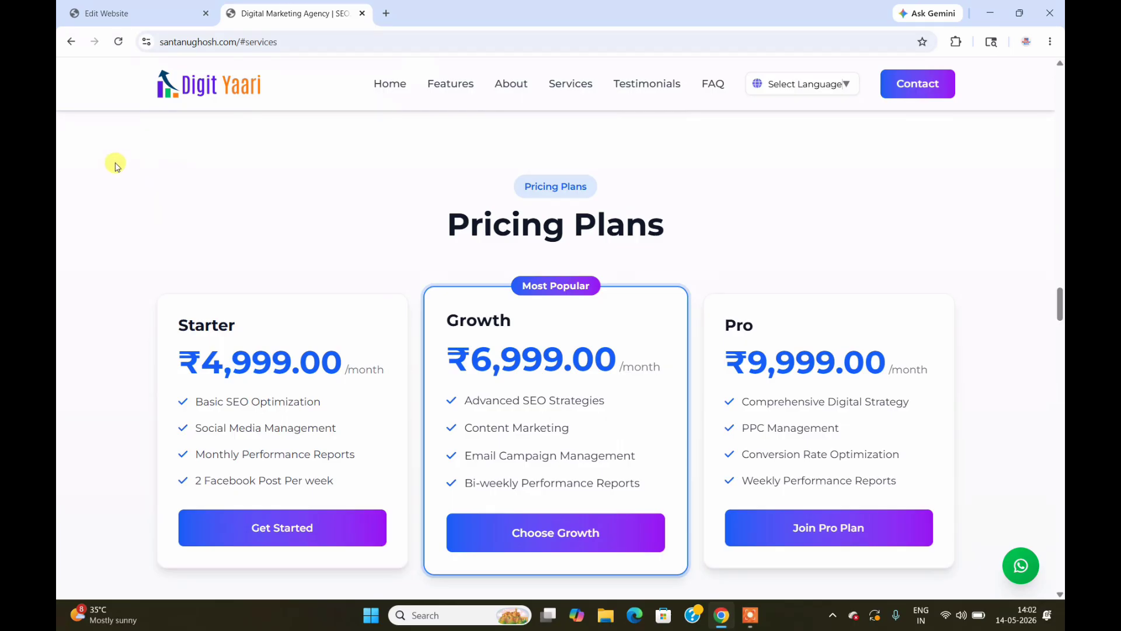
click(144, 16)
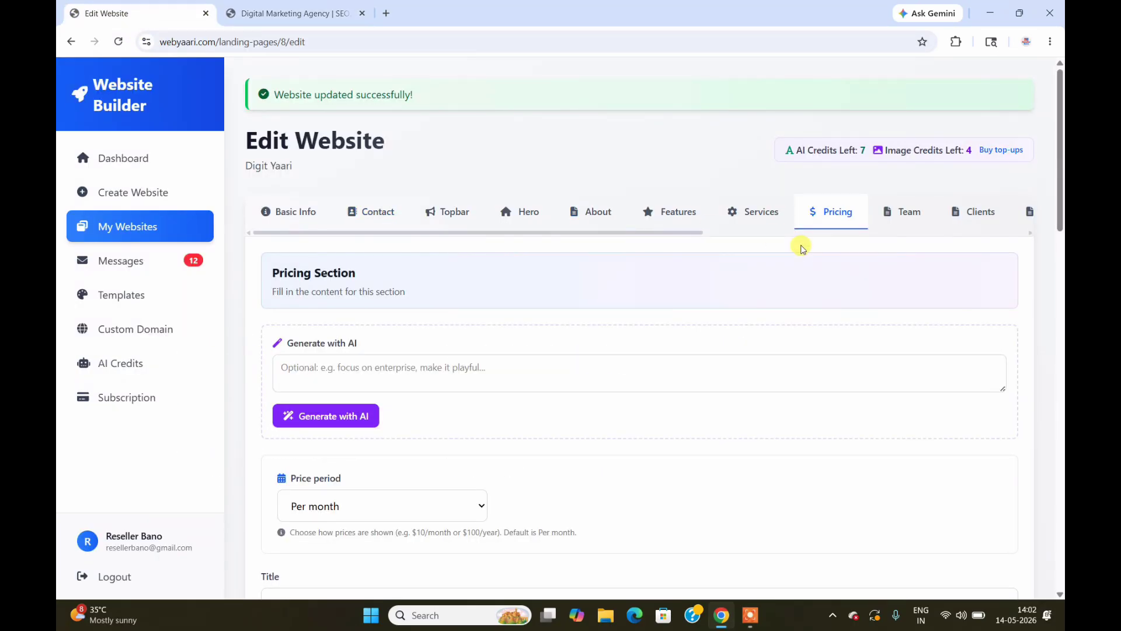
scroll(1060, 186, down, 2)
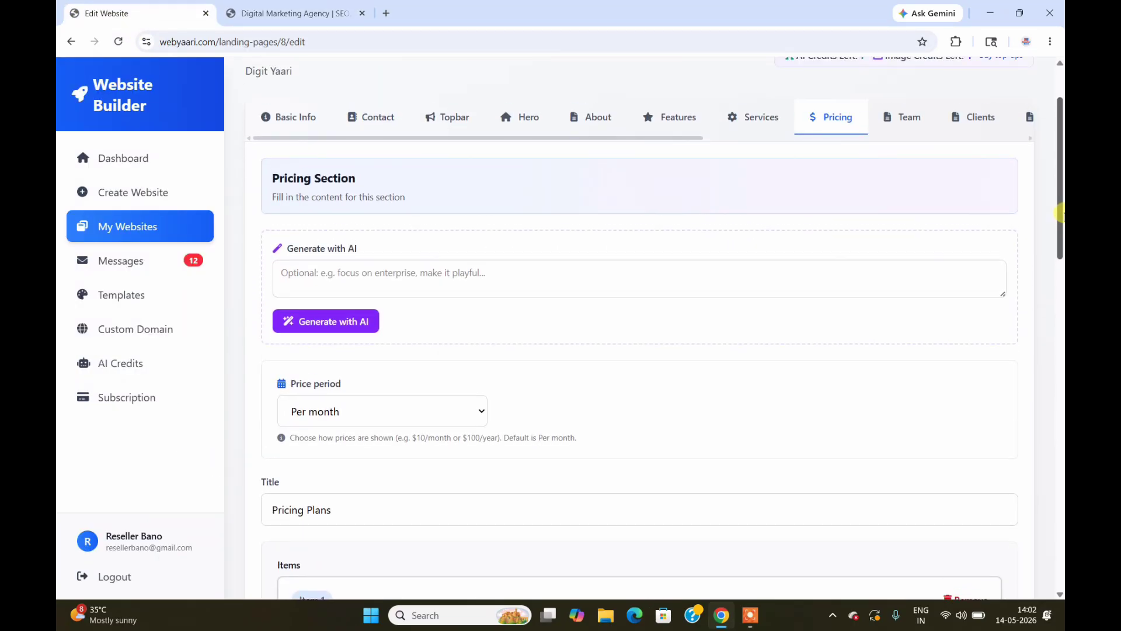
Step: Open the Team section and check it against the live site's four-member Our team cards
click(902, 127)
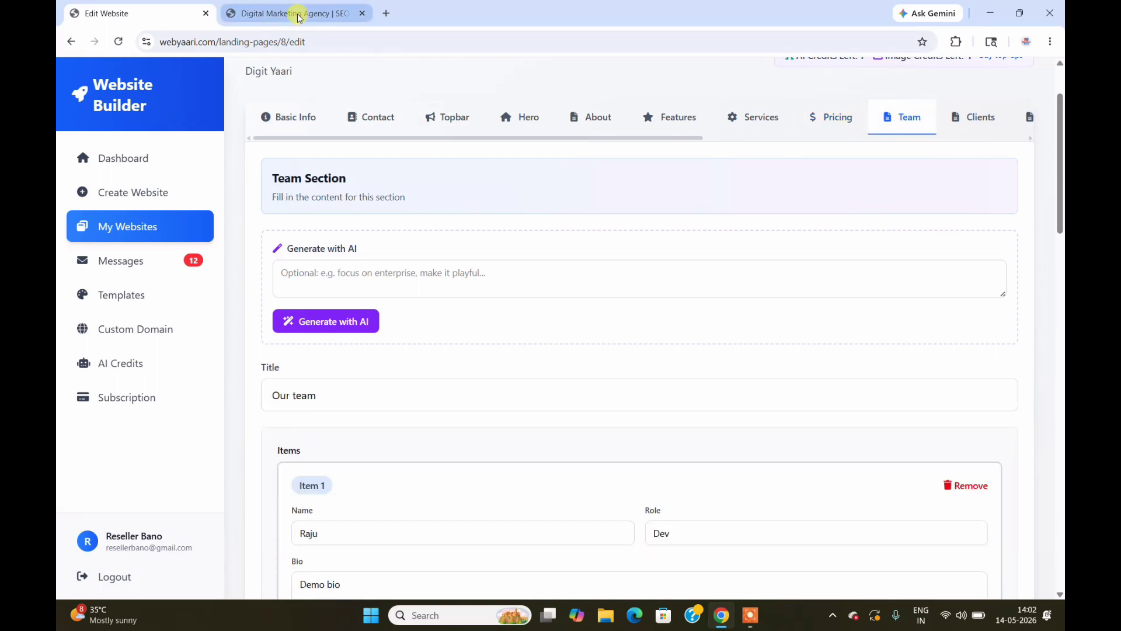
click(295, 13)
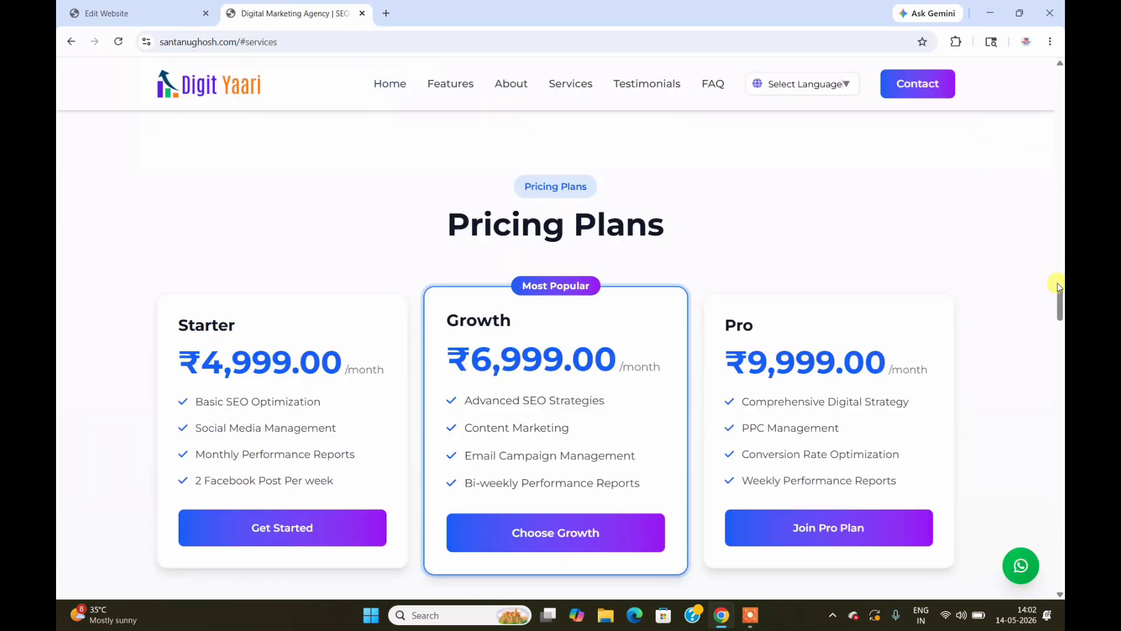
mouse_move(1061, 301)
mouse_down()
mouse_move(1062, 333)
mouse_move(1062, 311)
mouse_up()
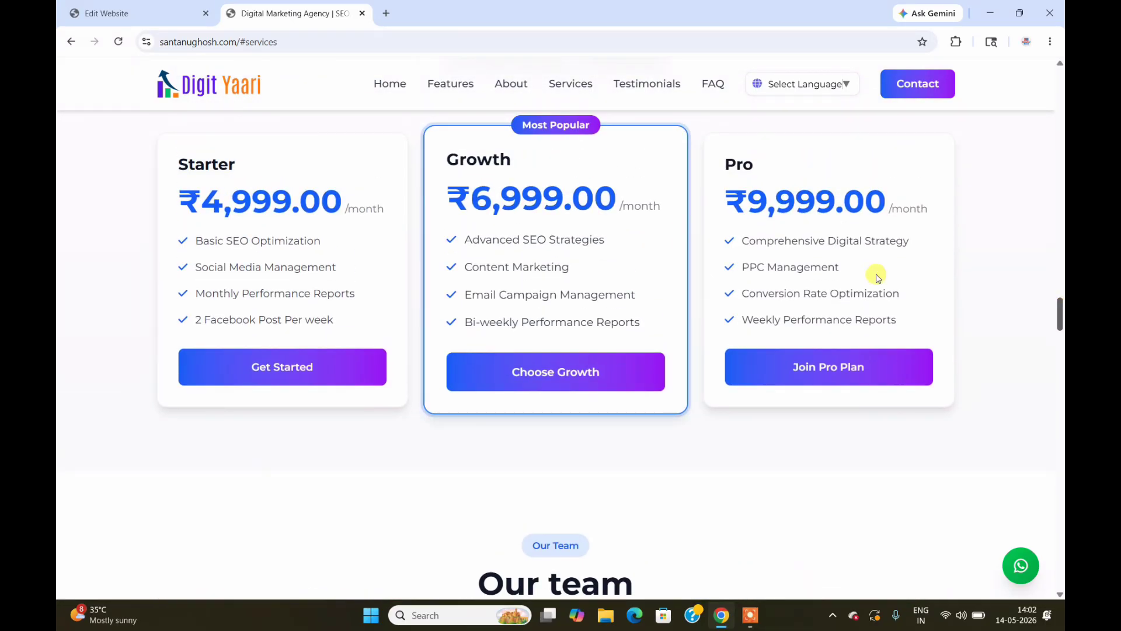
click(117, 11)
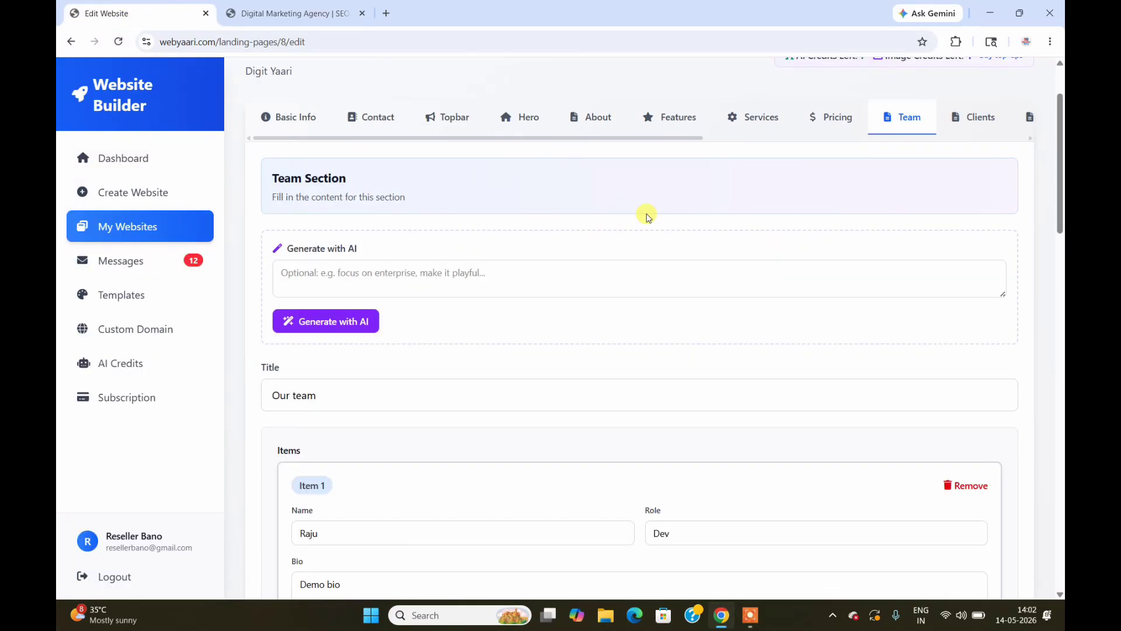
Step: Review the Clients section and scroll the section strip over to Gallery
click(958, 116)
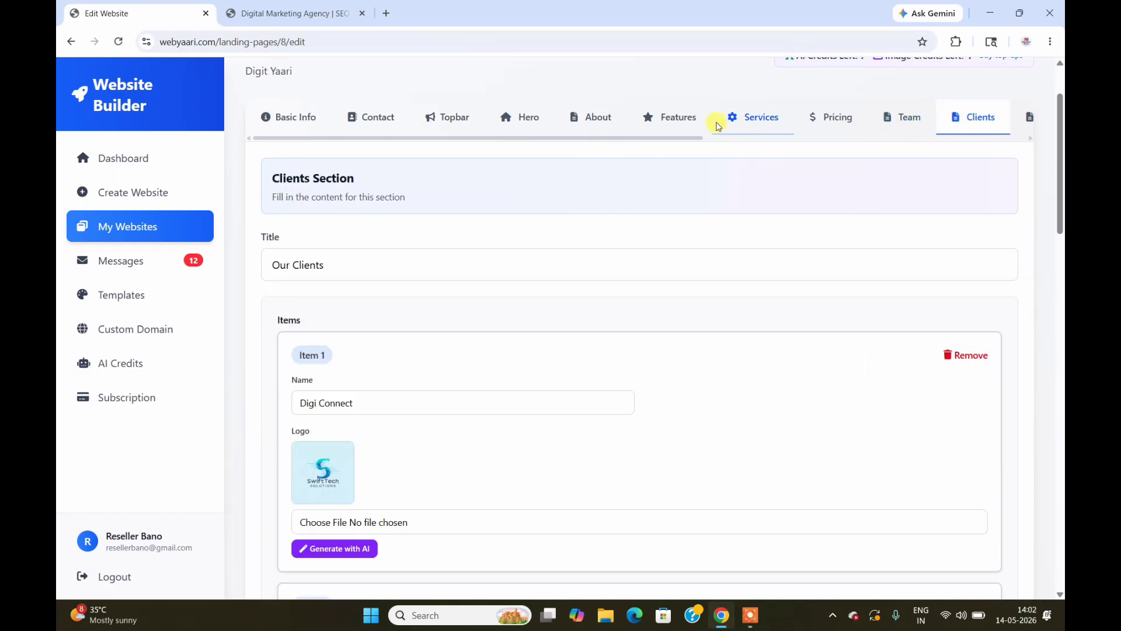
drag(698, 140, 833, 139)
click(810, 121)
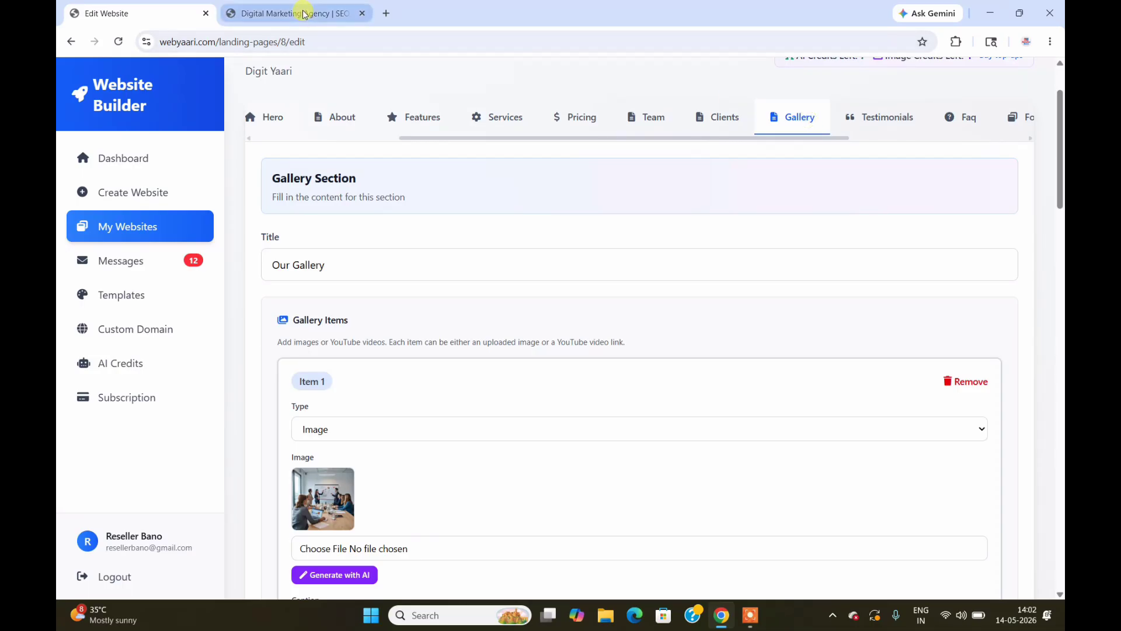
Step: Compare the Gallery section with the live site's gallery, then bring up Testimonials
click(304, 13)
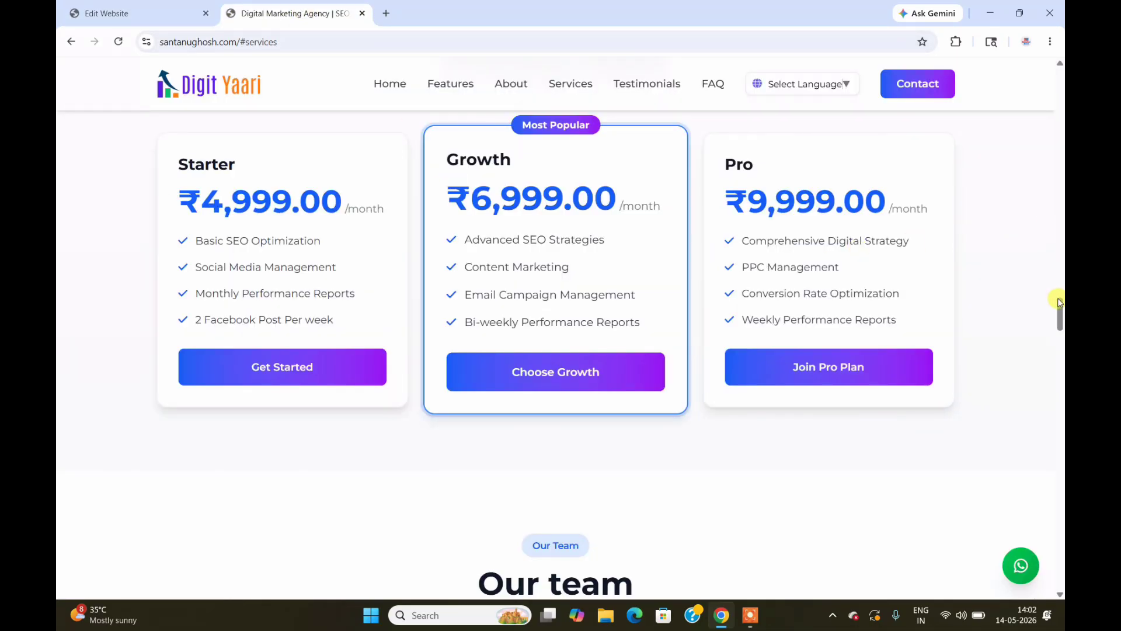
drag(1060, 308, 1060, 395)
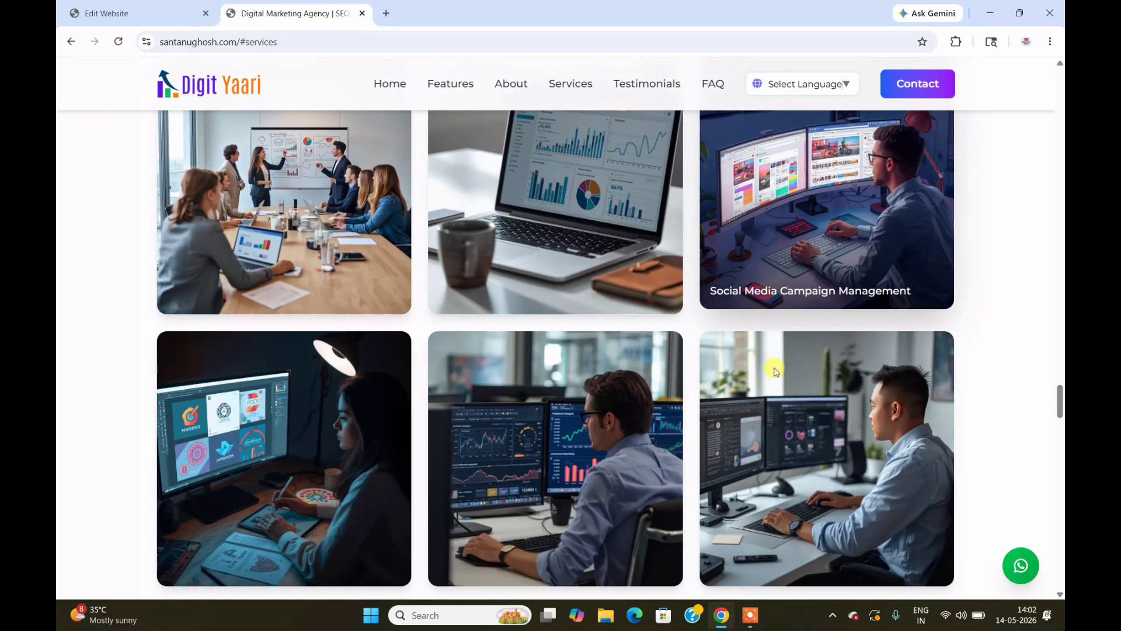
mouse_move(1060, 403)
mouse_down()
mouse_move(1061, 431)
mouse_move(1060, 398)
mouse_up()
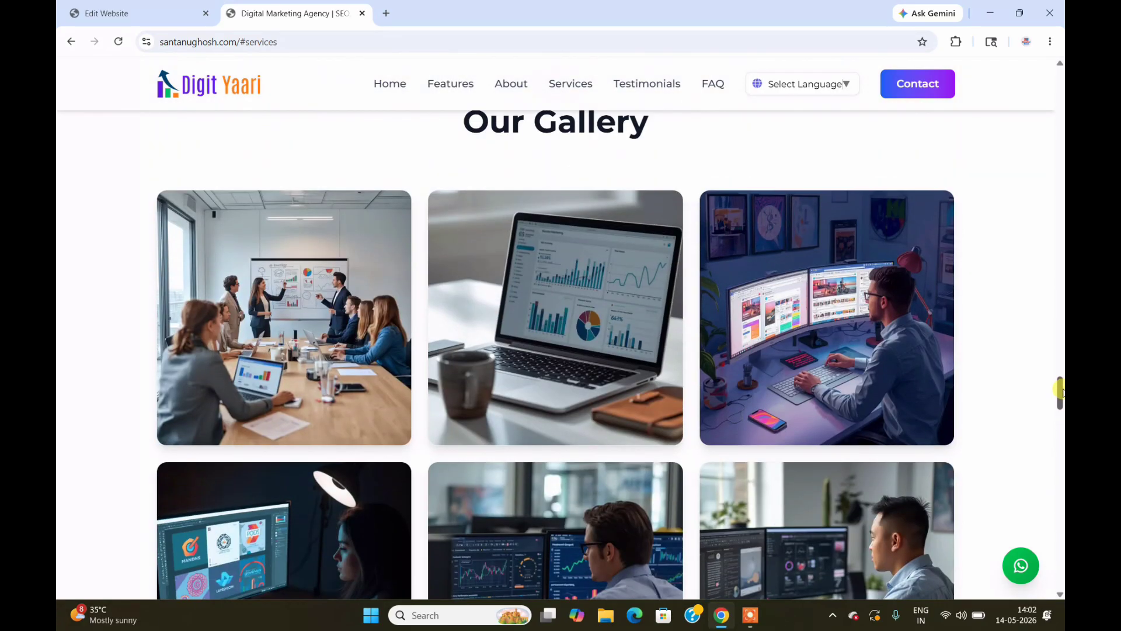
click(163, 21)
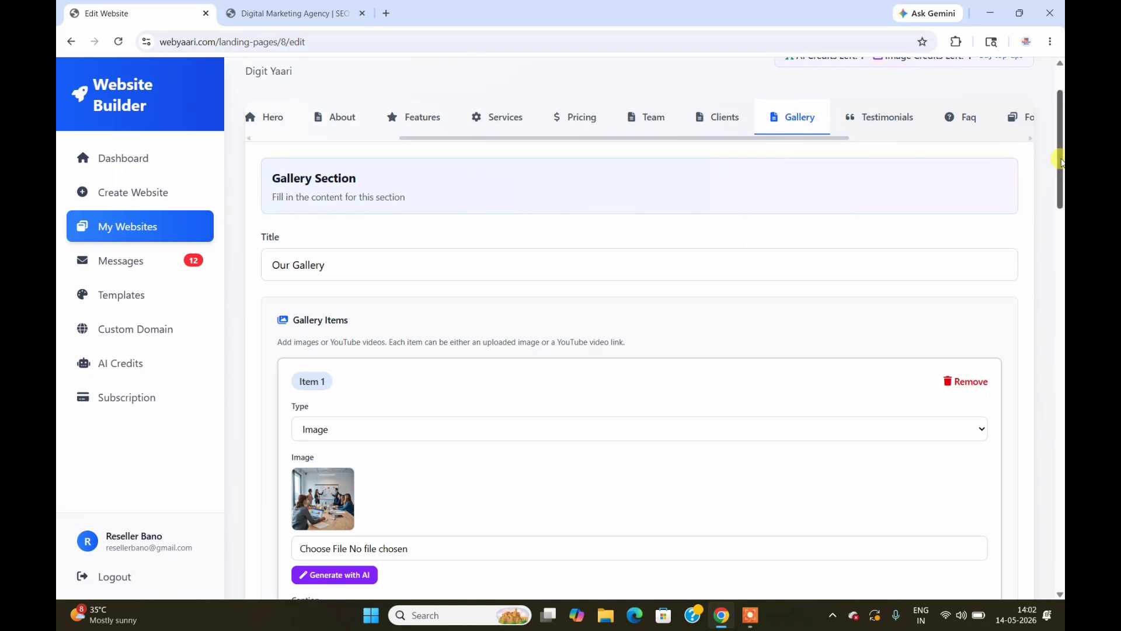
click(903, 127)
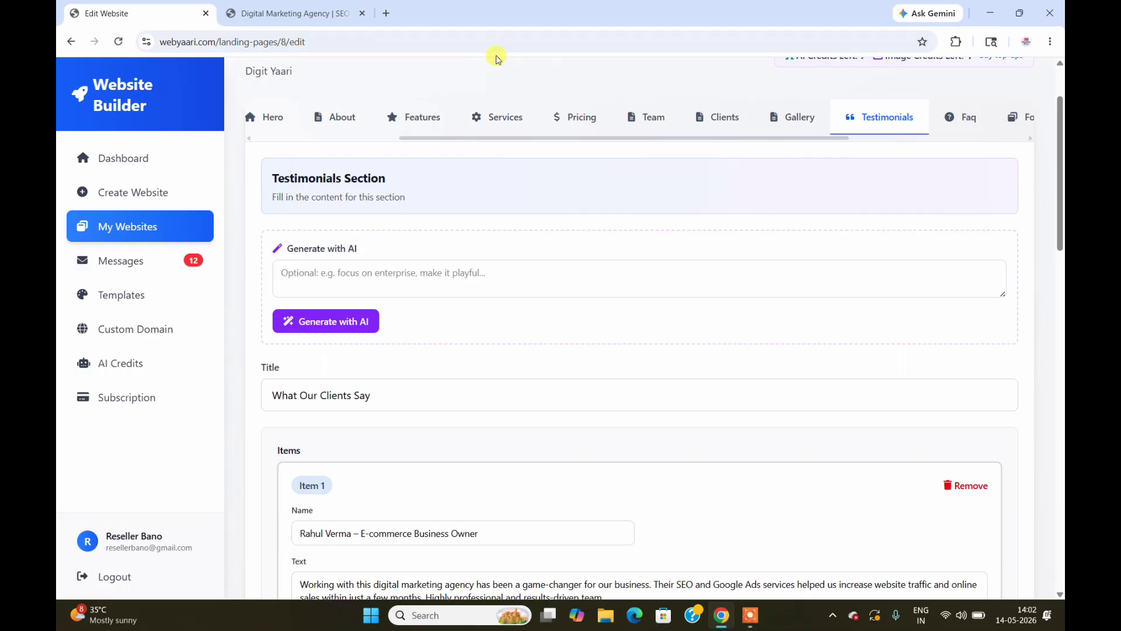
Step: On the live site, expand and collapse the pricing FAQ and the second FAQ question
click(291, 13)
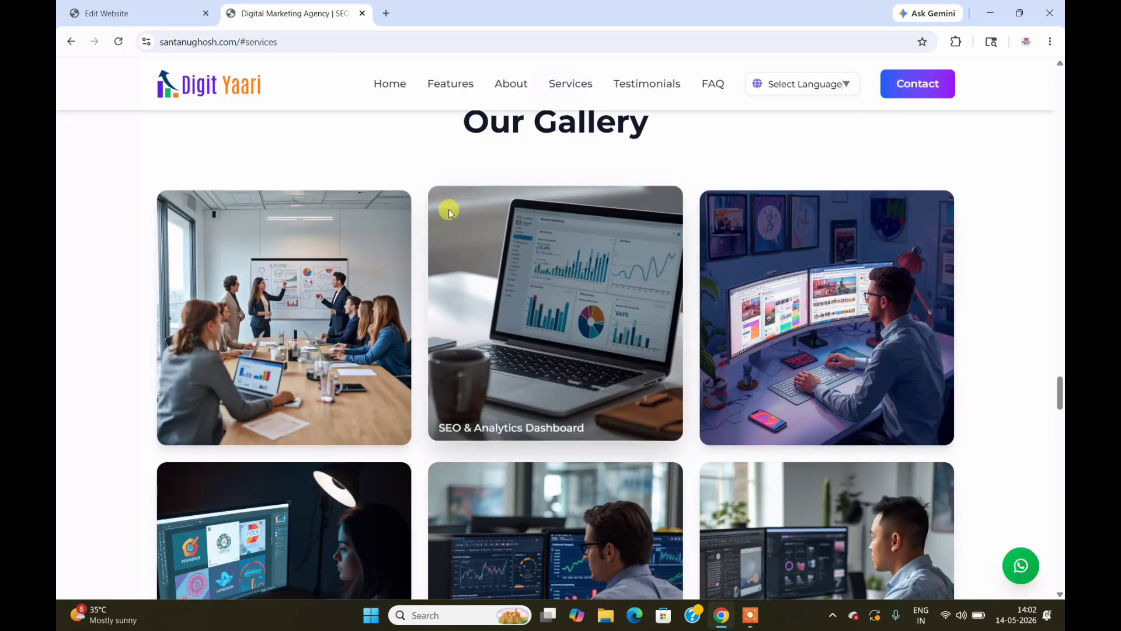
drag(1061, 394, 1060, 437)
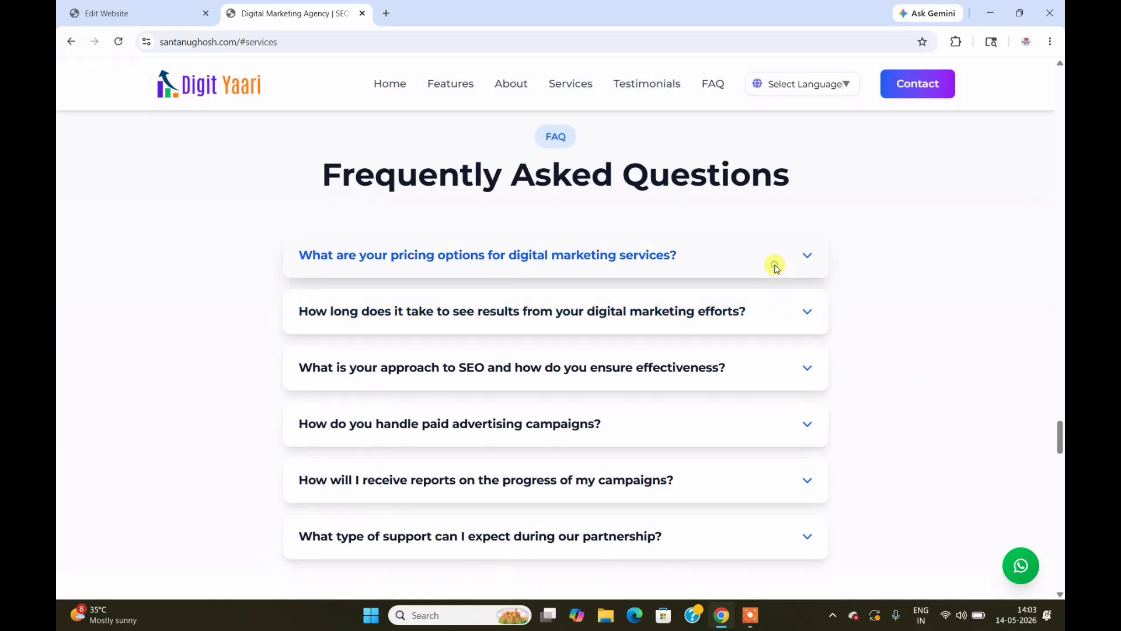
click(777, 268)
click(793, 263)
click(792, 308)
click(792, 308)
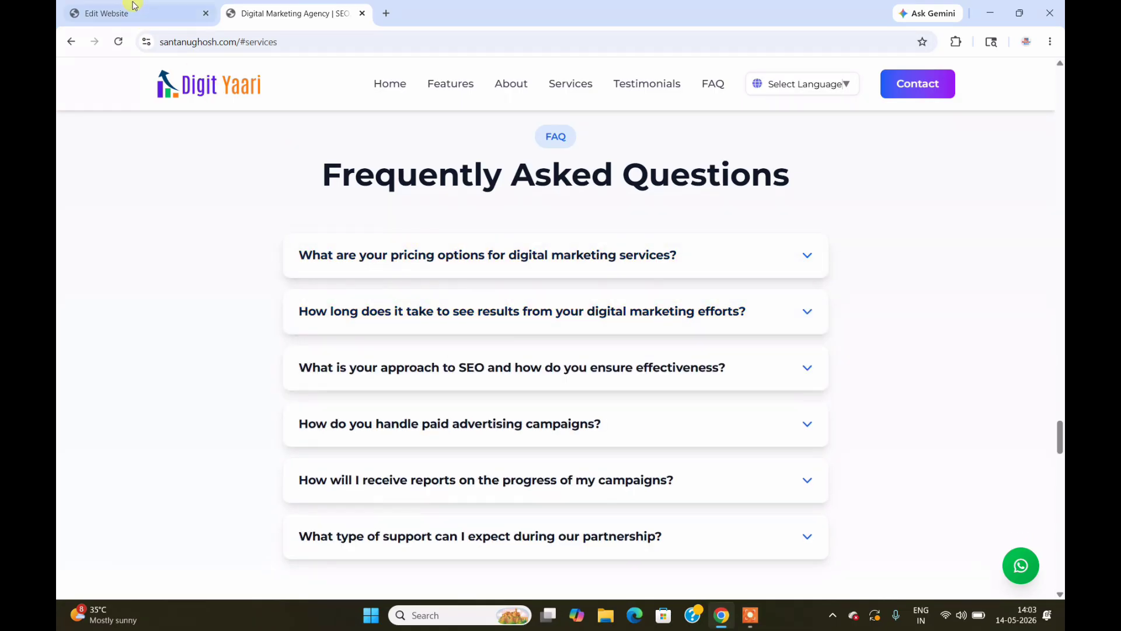
click(134, 7)
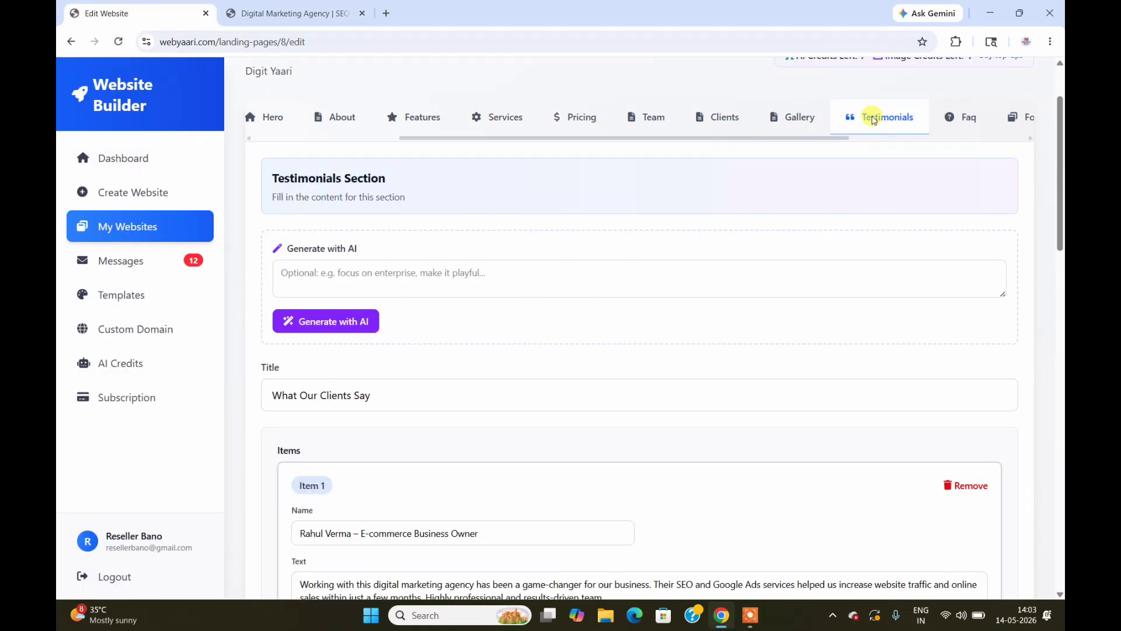
Step: Pull the live site into its own maximized window, then minimize it to reach the Testimonials editor
click(299, 13)
drag(1016, 379, 1017, 384)
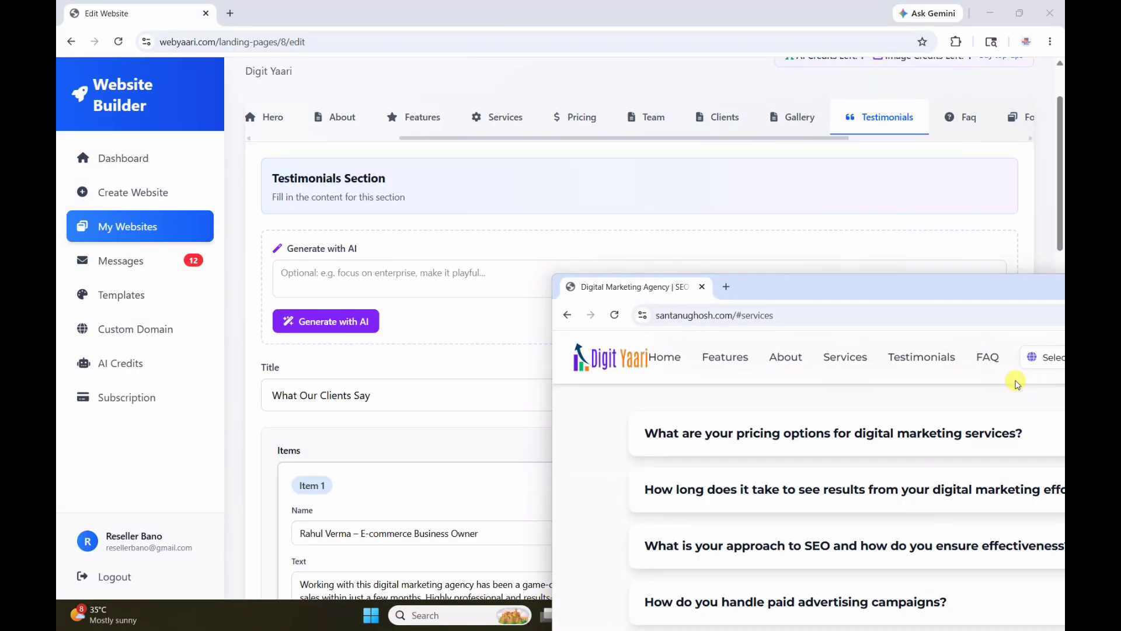
drag(934, 299, 639, 273)
click(920, 261)
drag(1059, 430, 1051, 262)
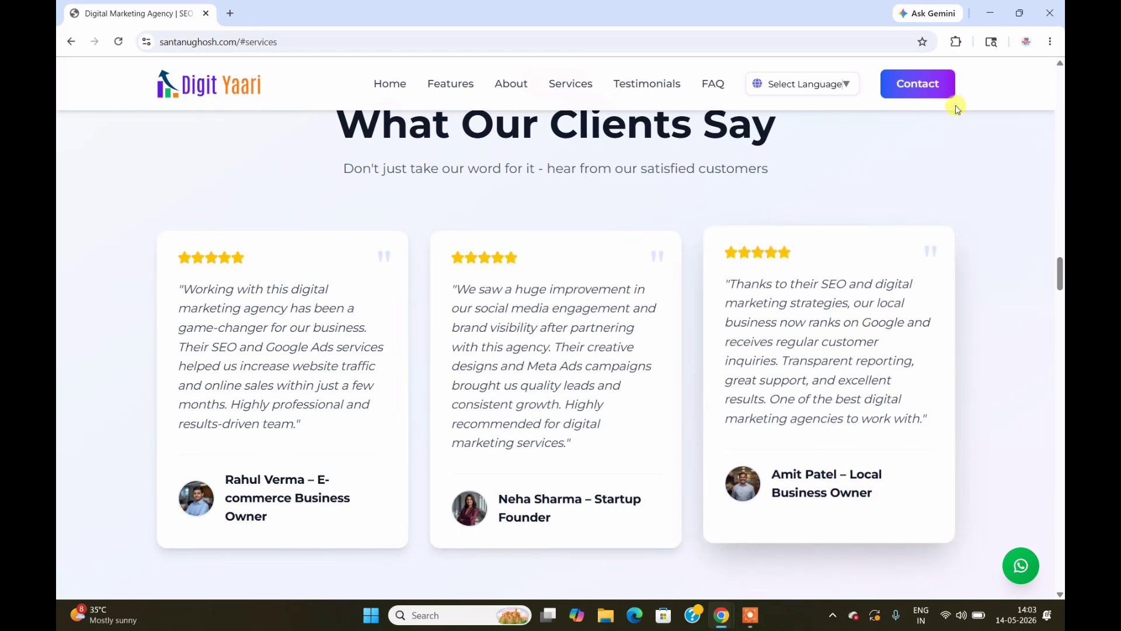
click(990, 13)
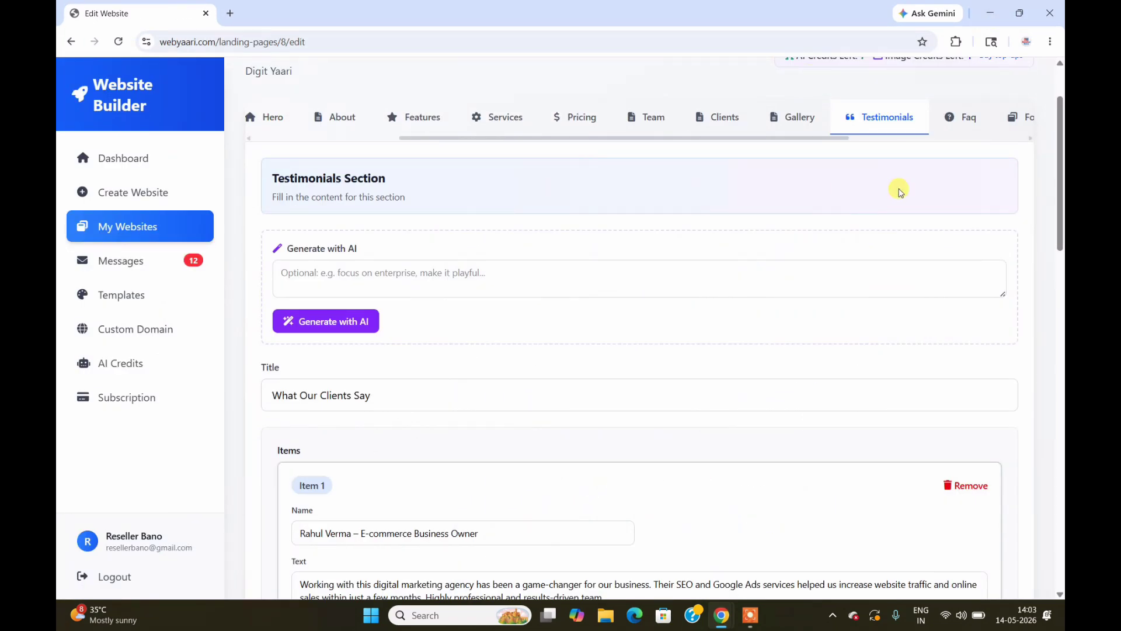
drag(1062, 185, 1062, 159)
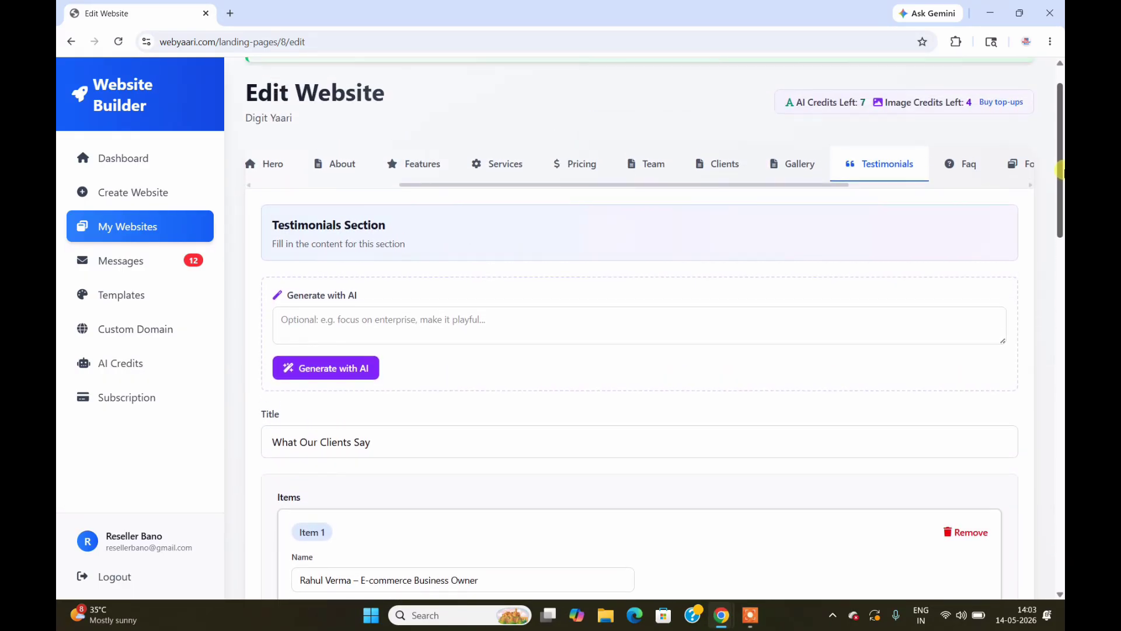
Step: Open the Footer settings, then the Google Map settings, and scroll through them
drag(764, 186, 900, 184)
click(788, 173)
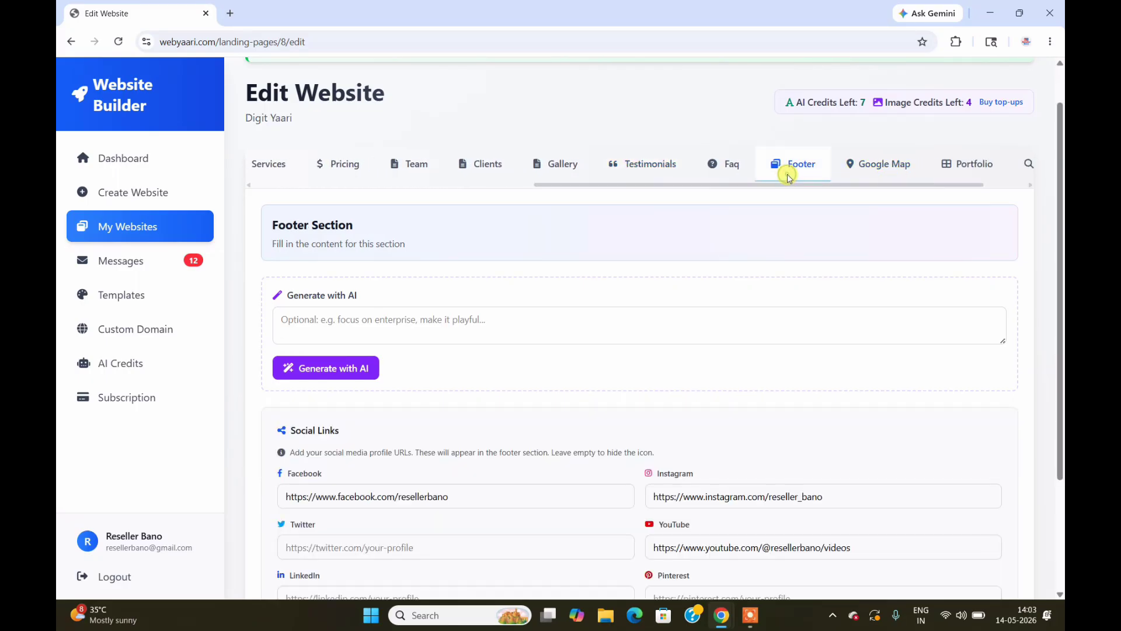
click(871, 164)
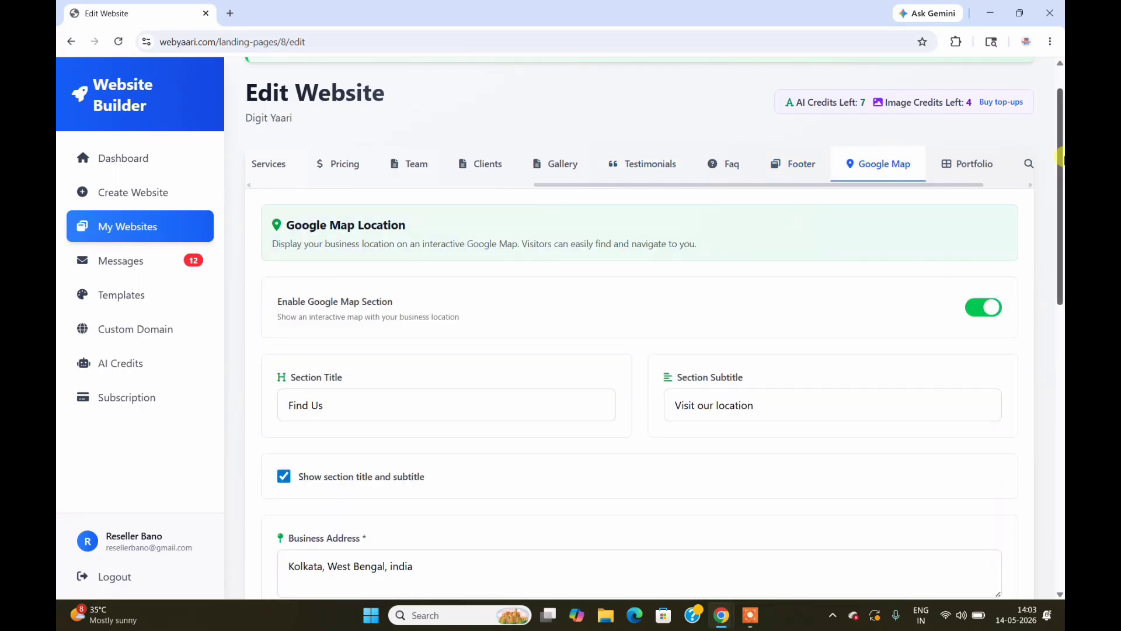
scroll(1060, 156, down, 5)
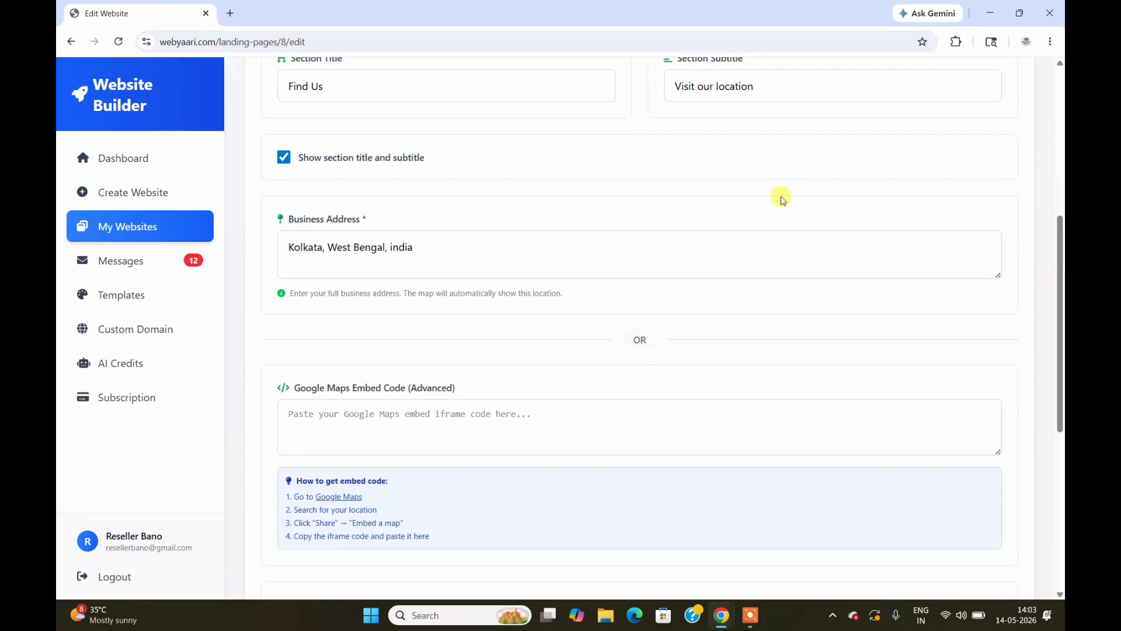
Step: Compare the Google Map settings against the live site's Find Us map window
mouse_move(718, 618)
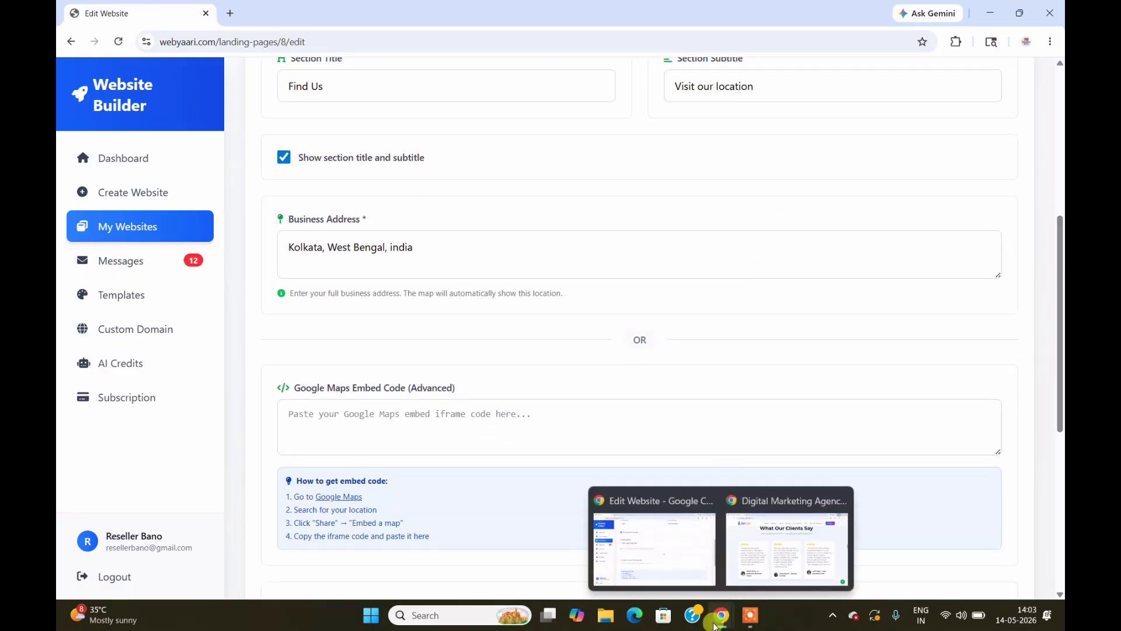
click(775, 570)
drag(1060, 273, 1062, 548)
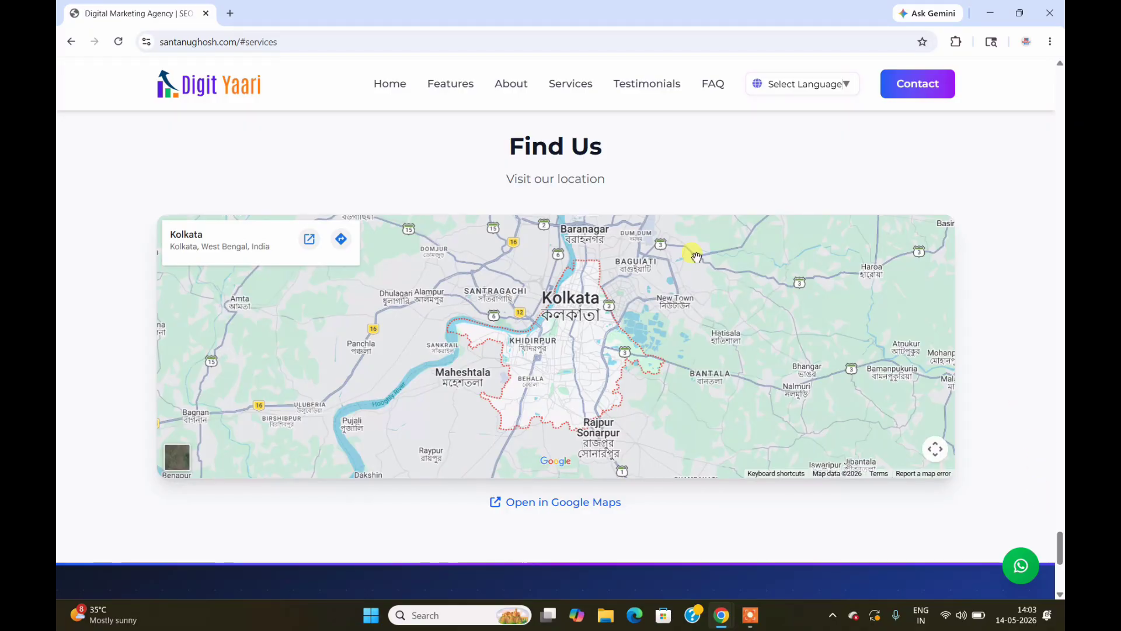
mouse_move(721, 615)
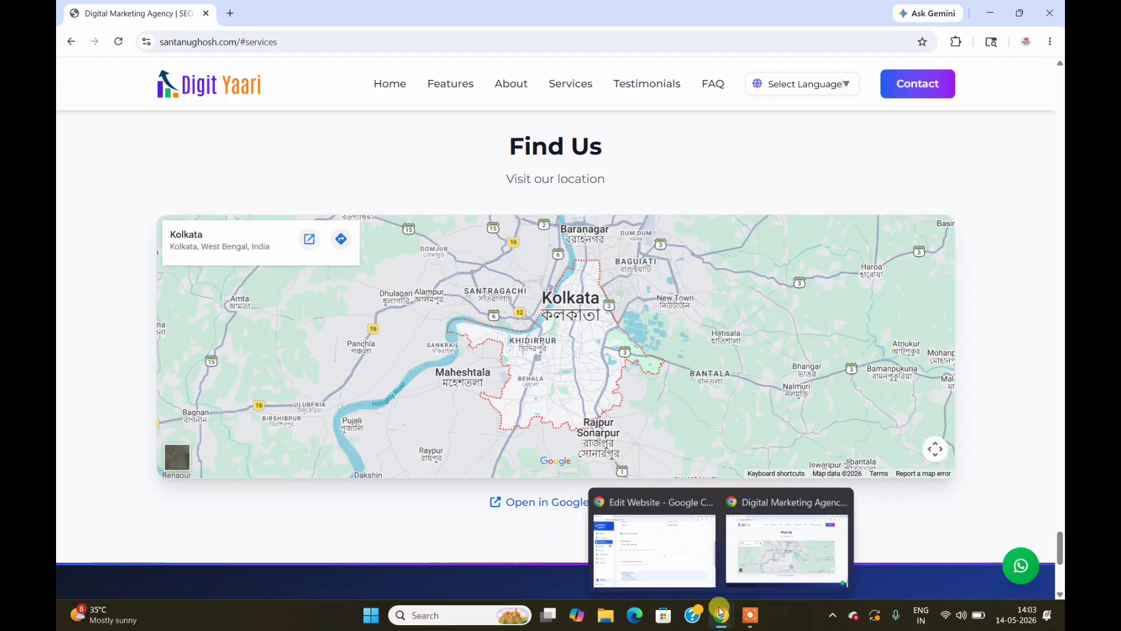
click(670, 551)
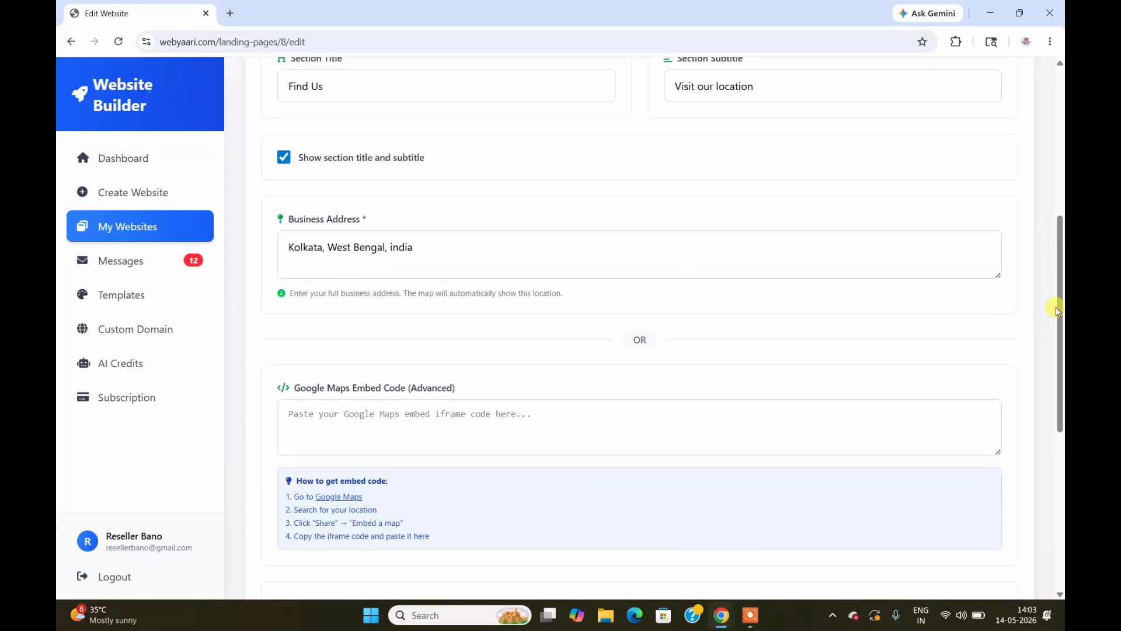
drag(1056, 307, 1059, 206)
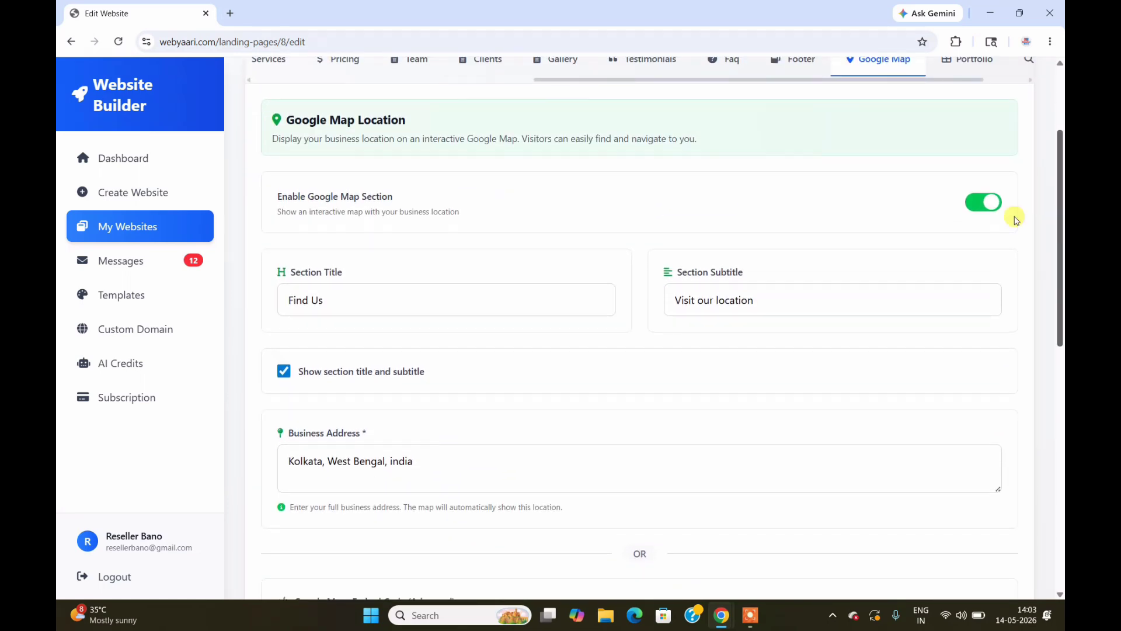
Step: Load santanughosh.com in a new tab, scroll it, then scroll the editor's map settings
click(231, 14)
text(santanughosh.com)
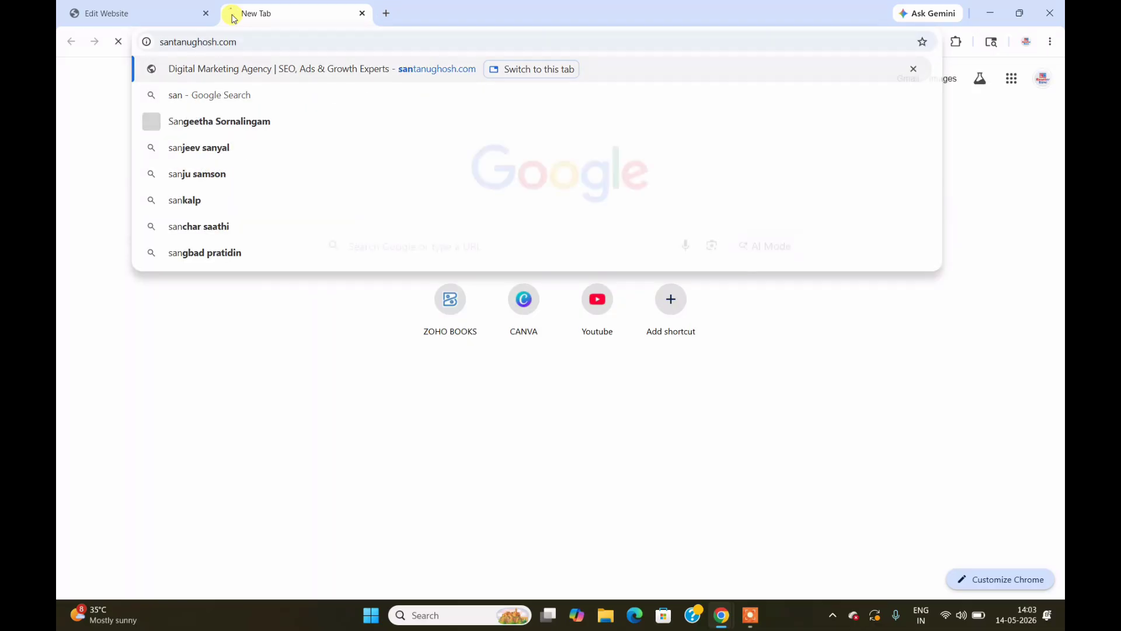
key(Return)
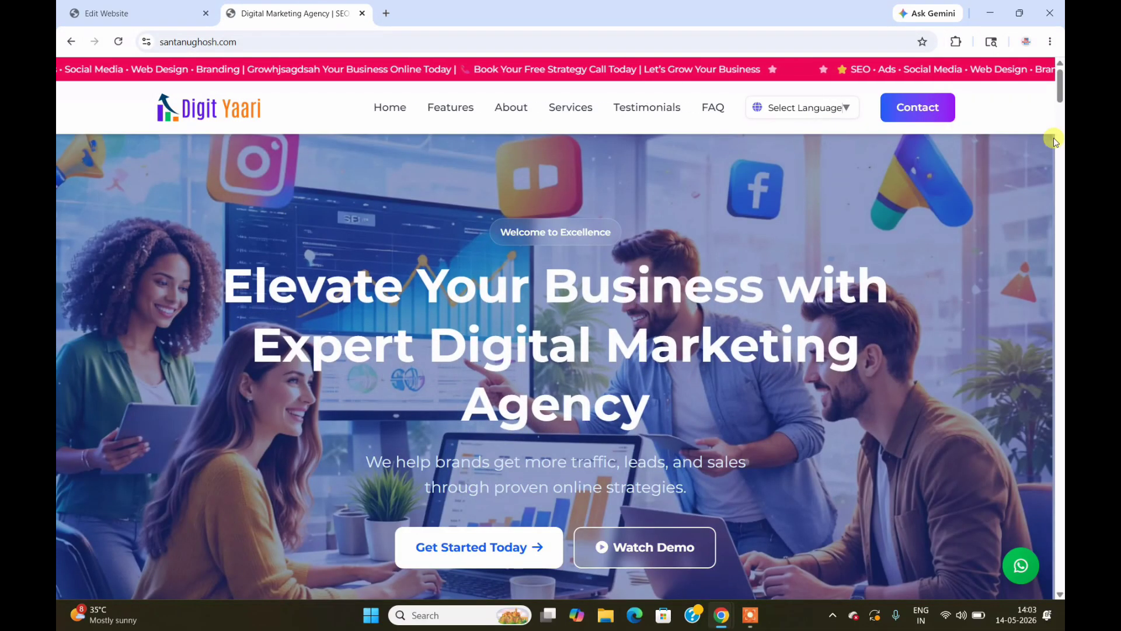
drag(1057, 97, 1062, 547)
click(135, 10)
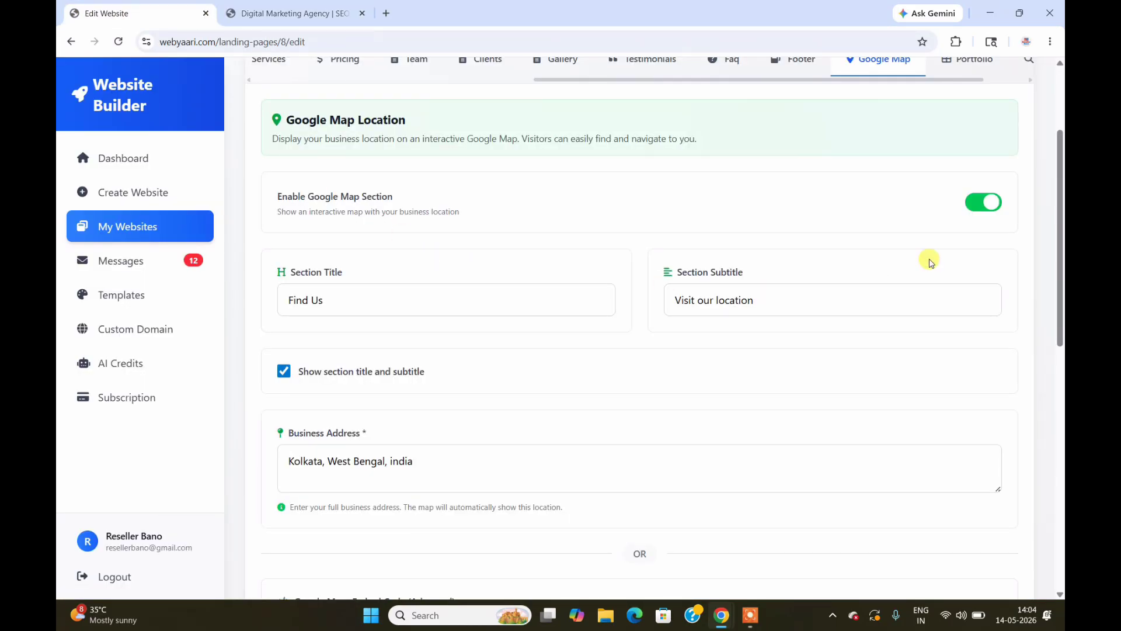
drag(1061, 275, 1062, 545)
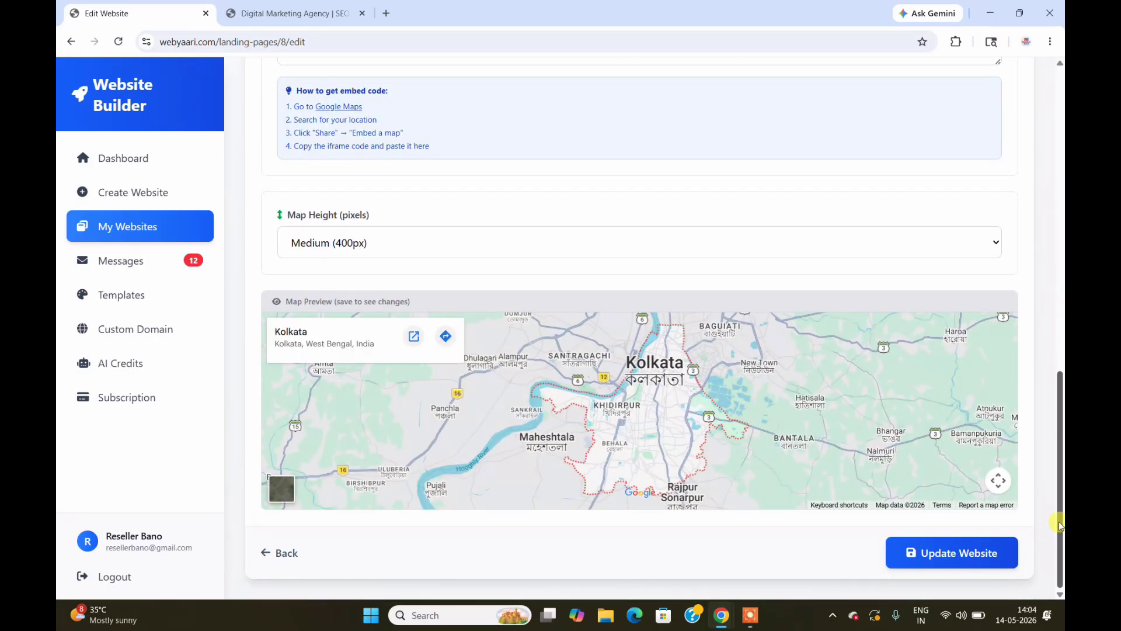
drag(1062, 528, 1062, 222)
Step: Open the Portfolio section and compare it with the live site
click(965, 216)
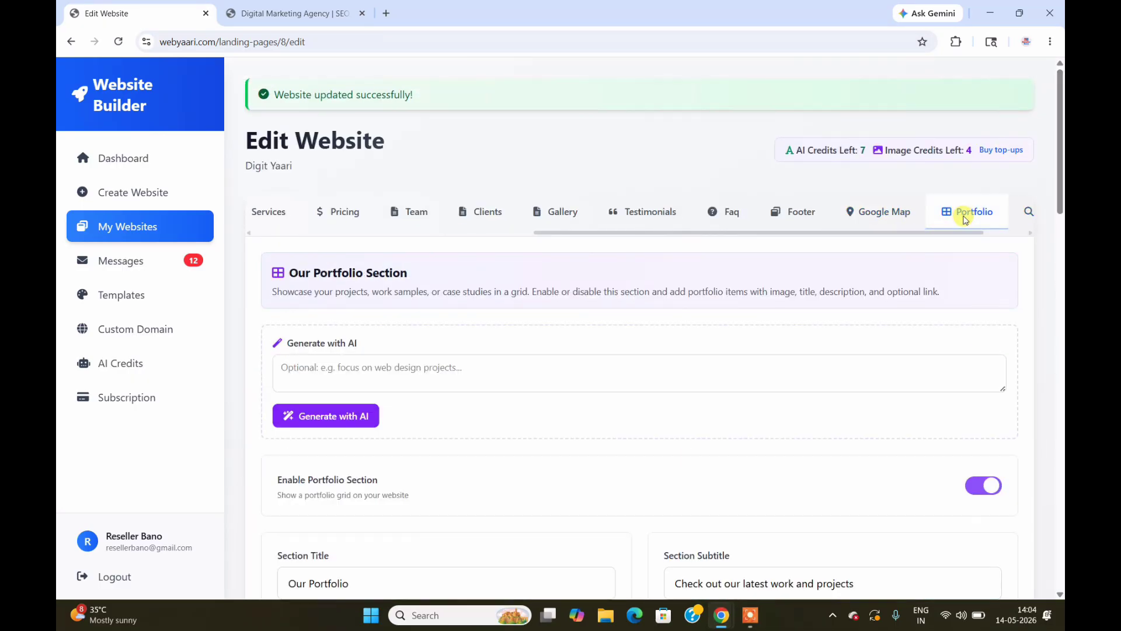
click(259, 9)
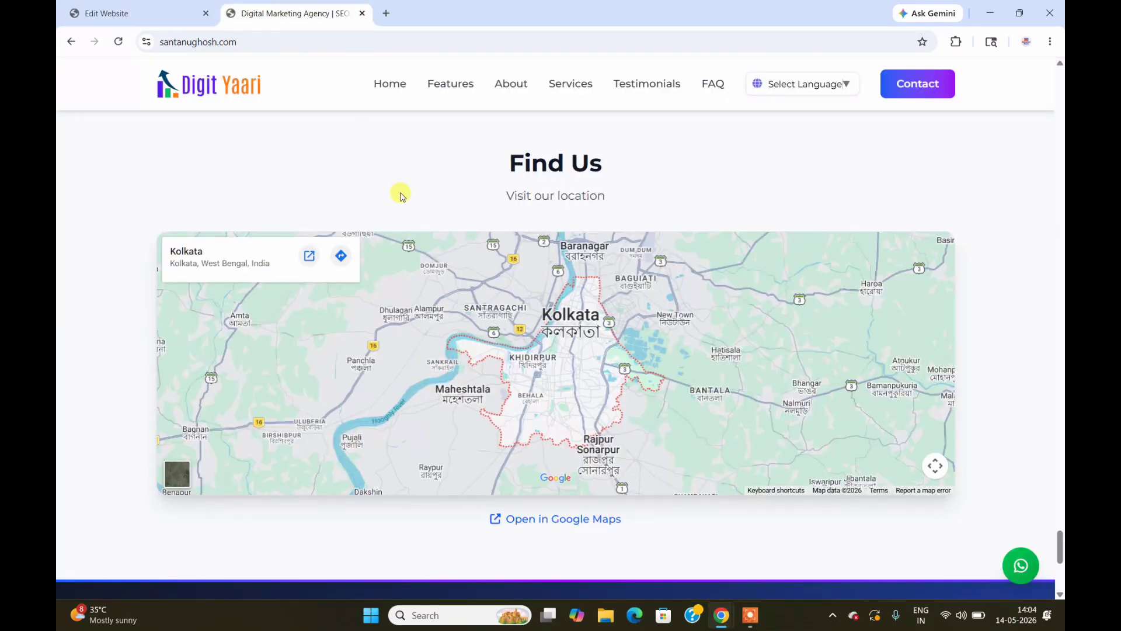
drag(1062, 540, 1062, 510)
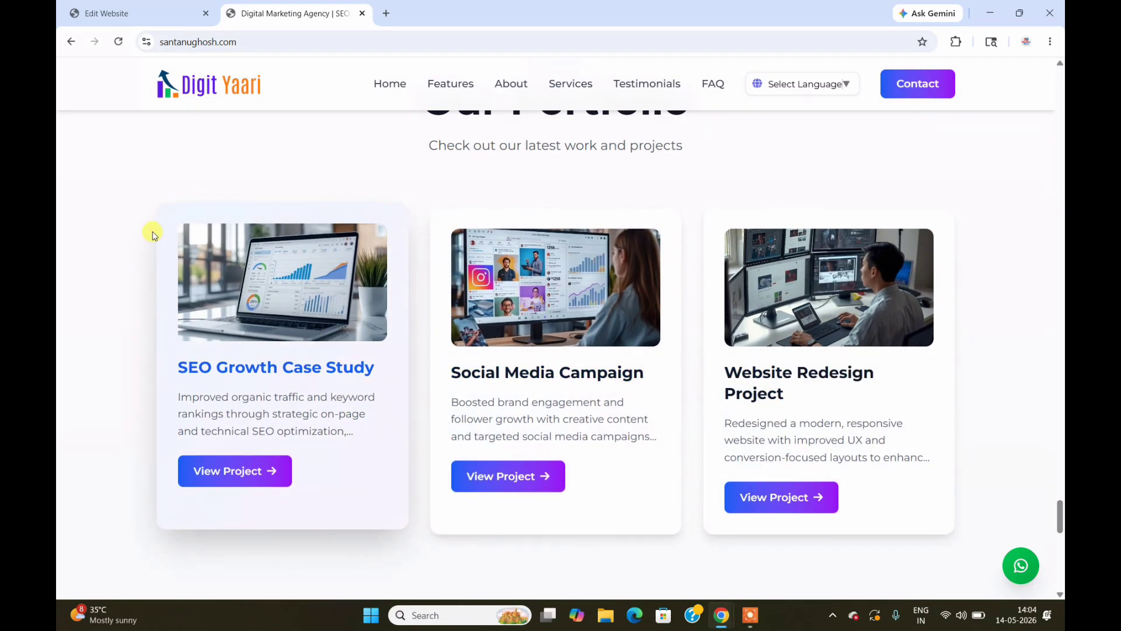
click(149, 7)
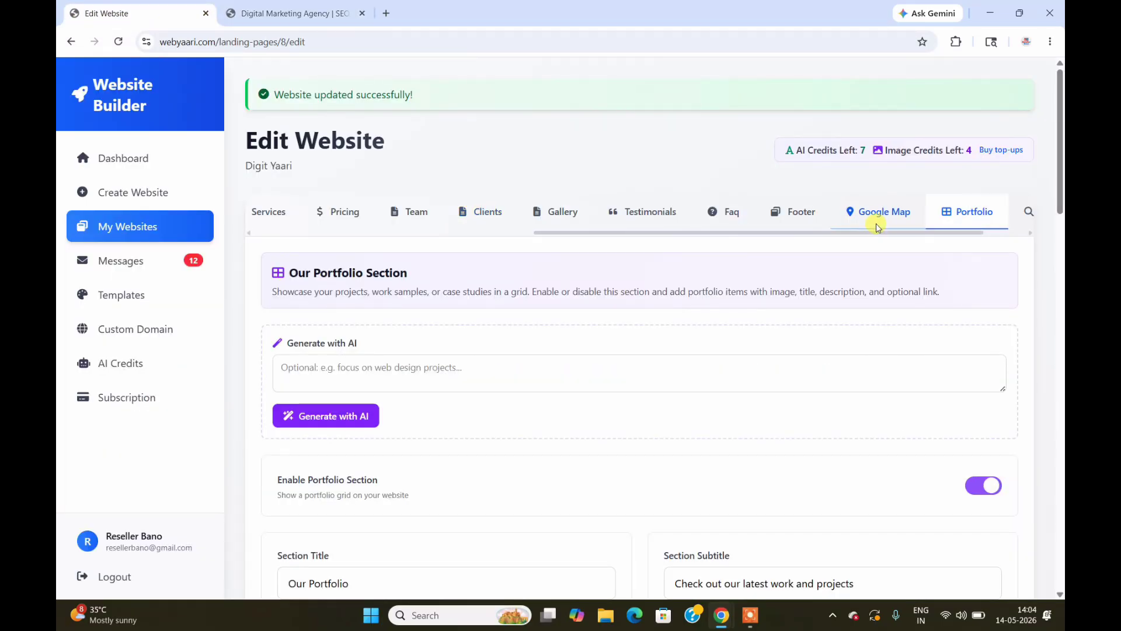
drag(896, 233, 953, 233)
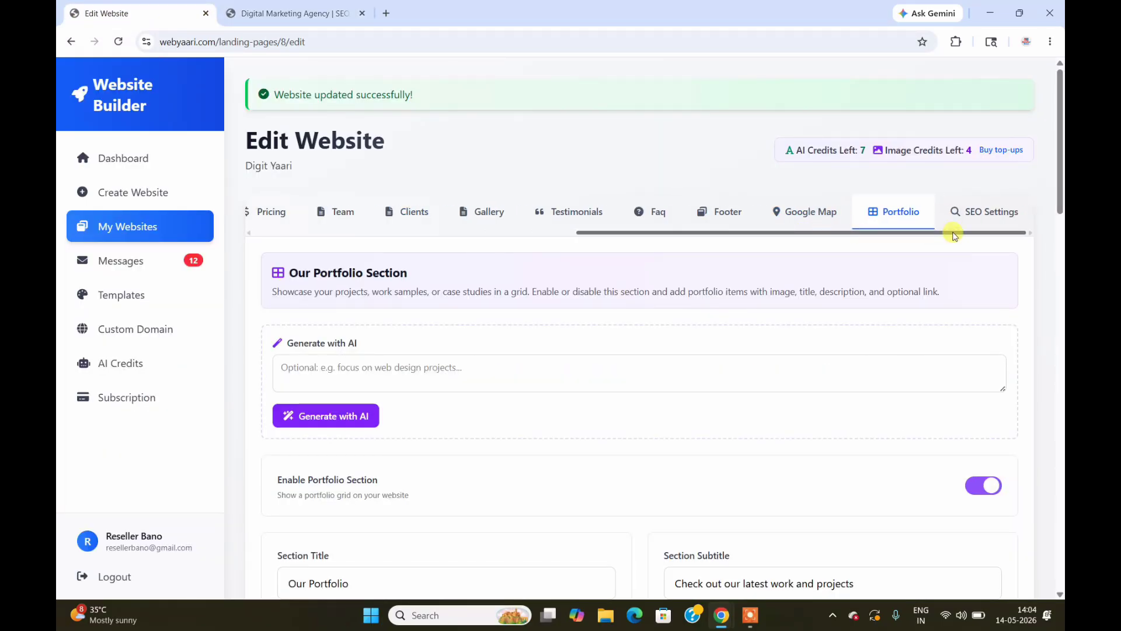
Step: Review the SEO Settings fields, leaving the Meta Description unchanged, then go to the Dashboard
click(989, 211)
drag(1060, 169, 1060, 371)
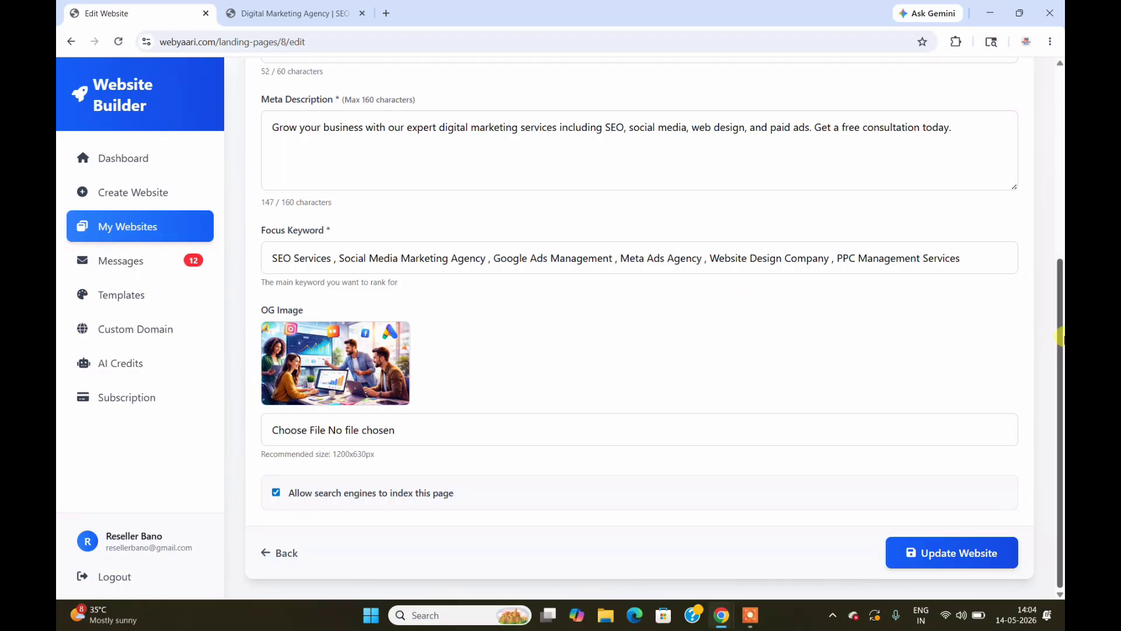
drag(1061, 337, 1061, 247)
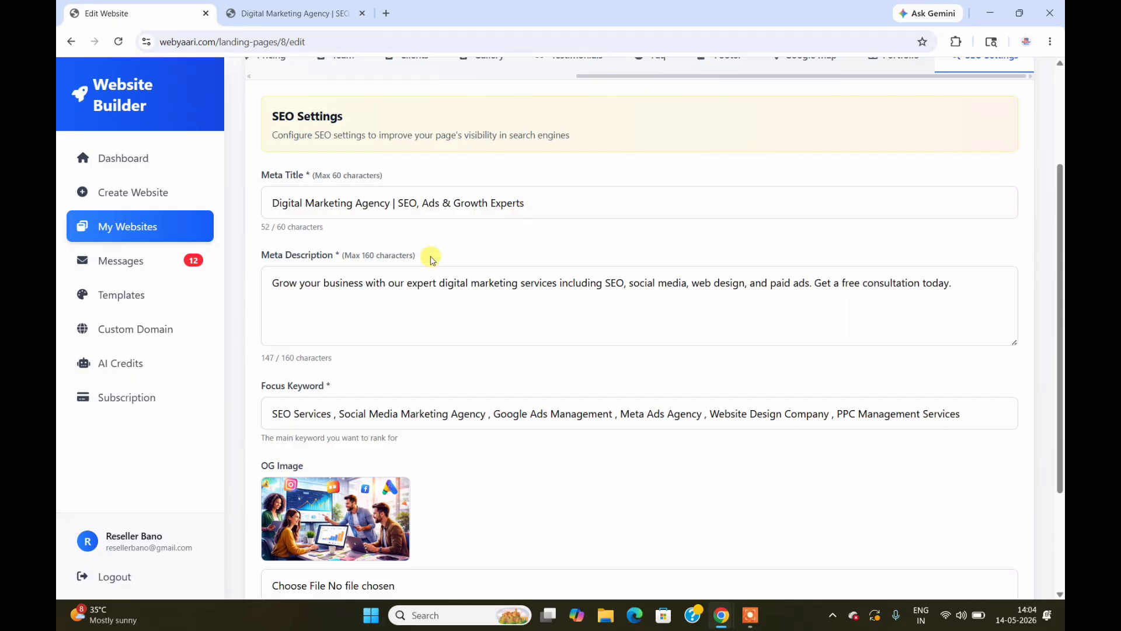
click(568, 306)
click(653, 236)
drag(1061, 223, 1060, 153)
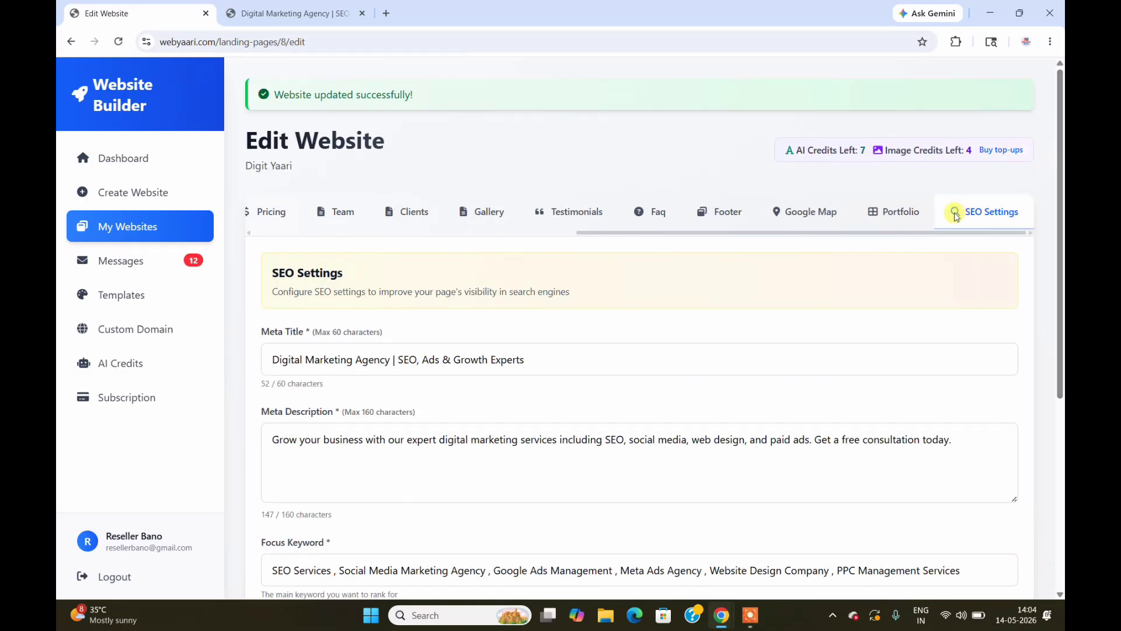
drag(650, 232, 281, 240)
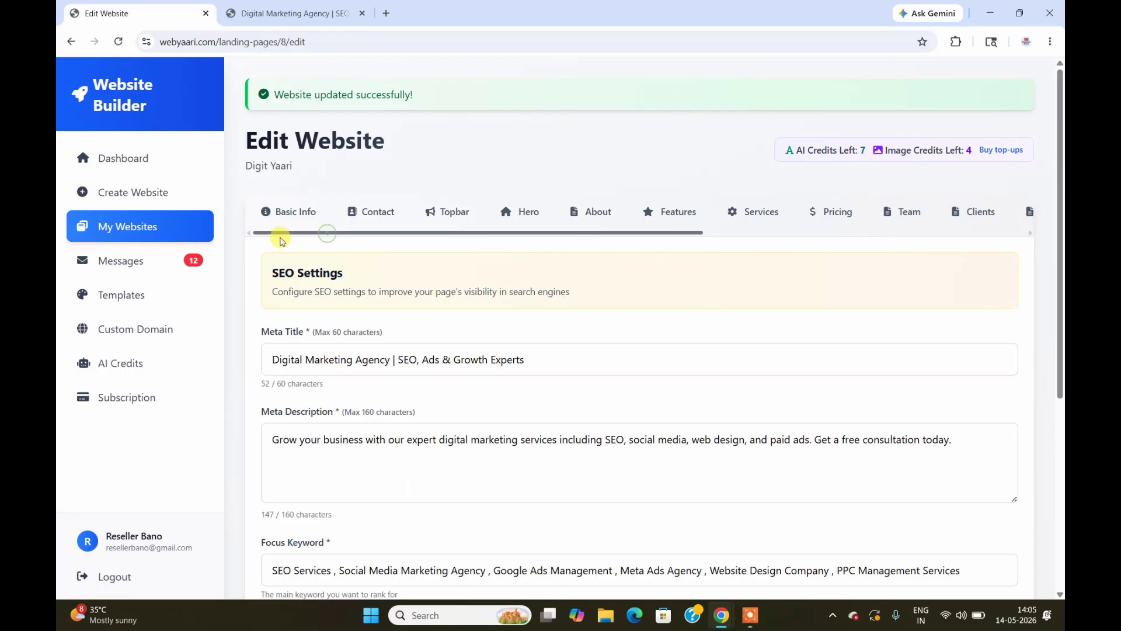
click(140, 170)
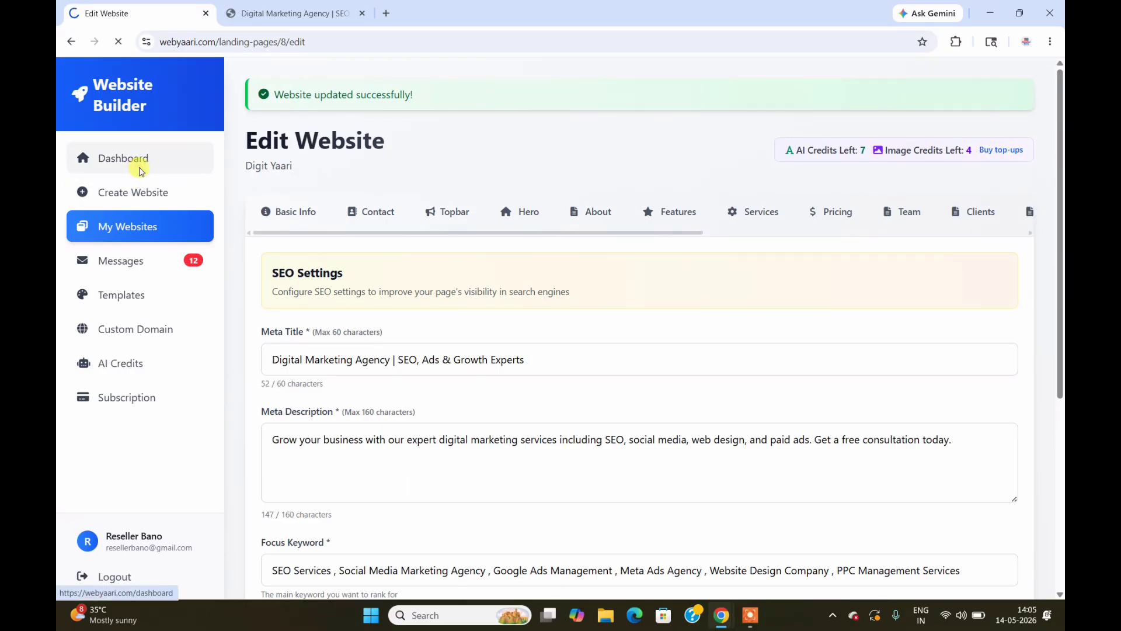
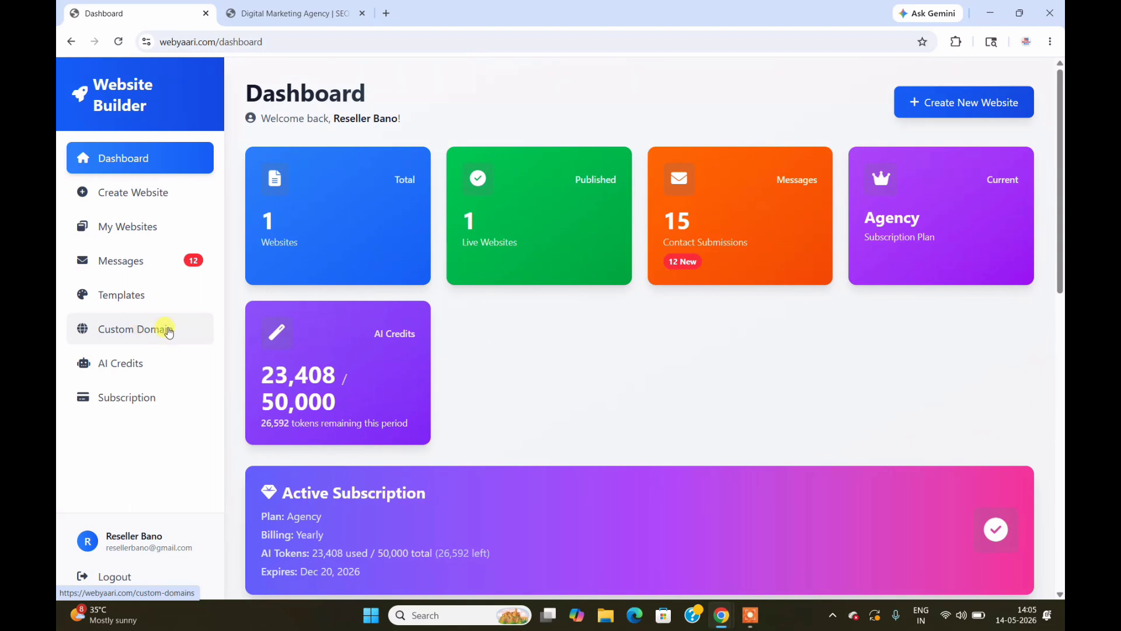
Step: Go to Custom Domain and enter abc.com as a new domain name
click(147, 337)
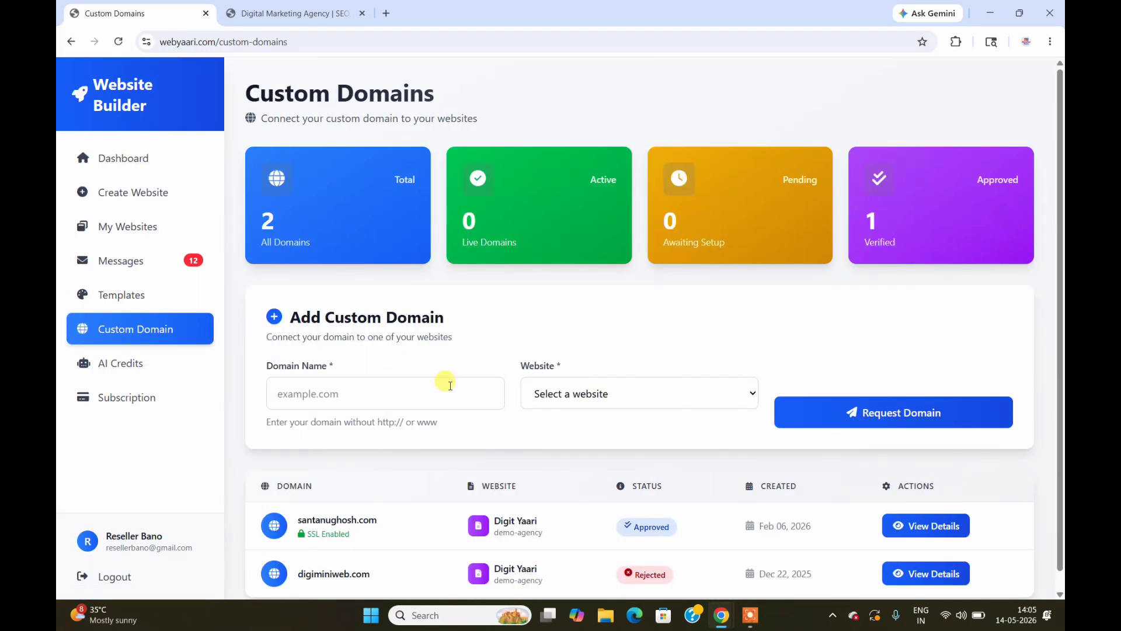
click(417, 392)
click(417, 392)
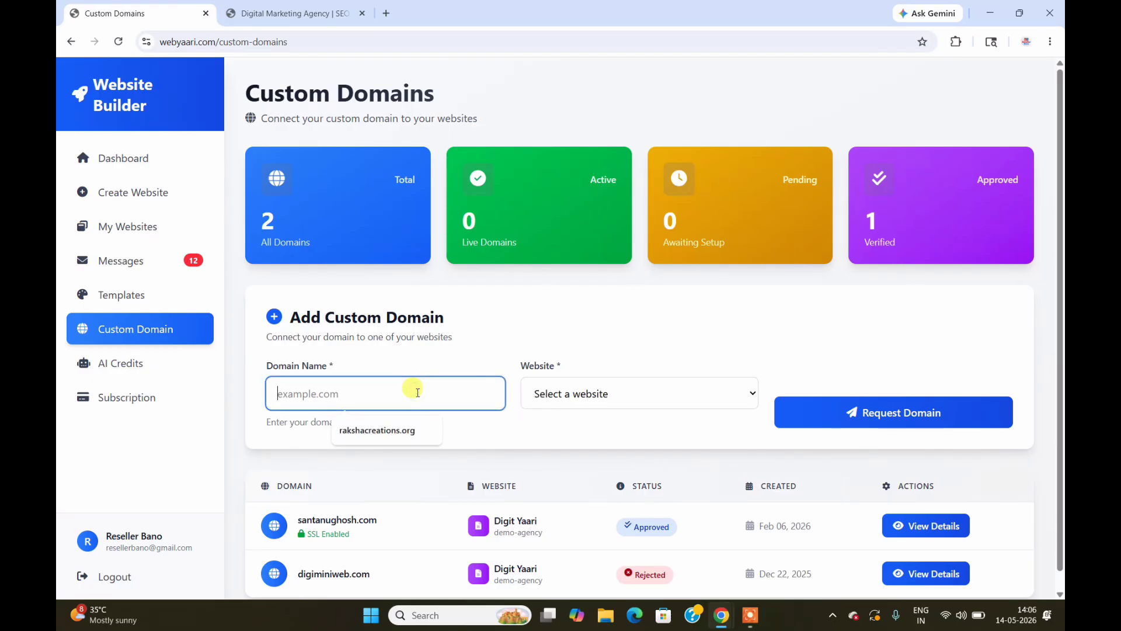
text(ab)
key(BackSpace)
key(BackSpace)
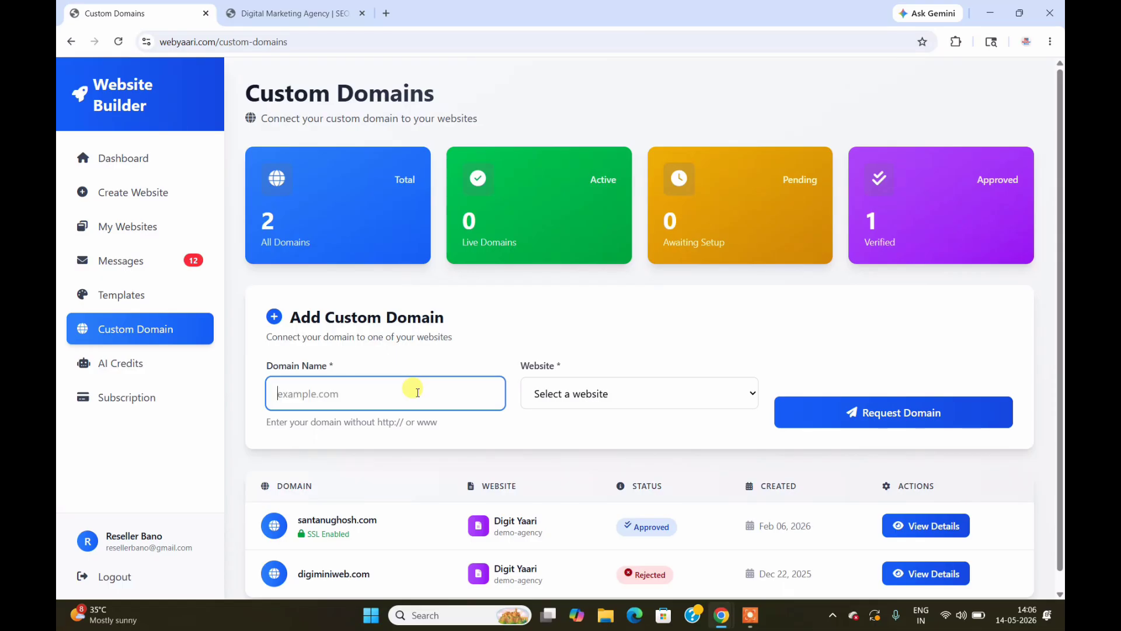
text(abc.com)
Step: Link abc.com to the Digit Yaari website, then view the approved domain's details
click(640, 331)
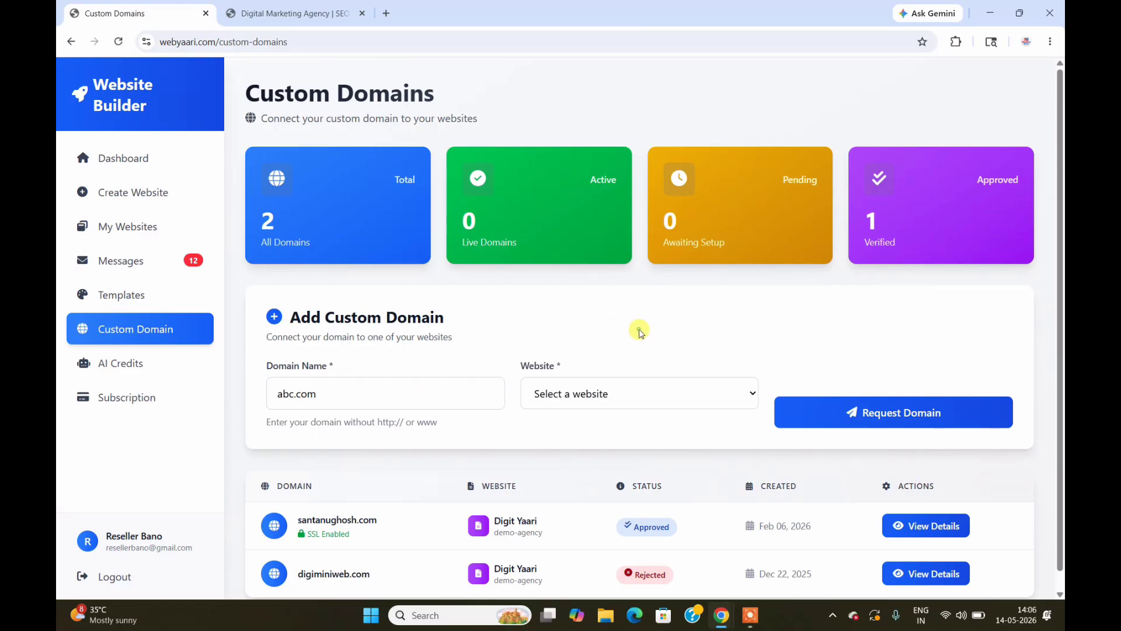
click(664, 387)
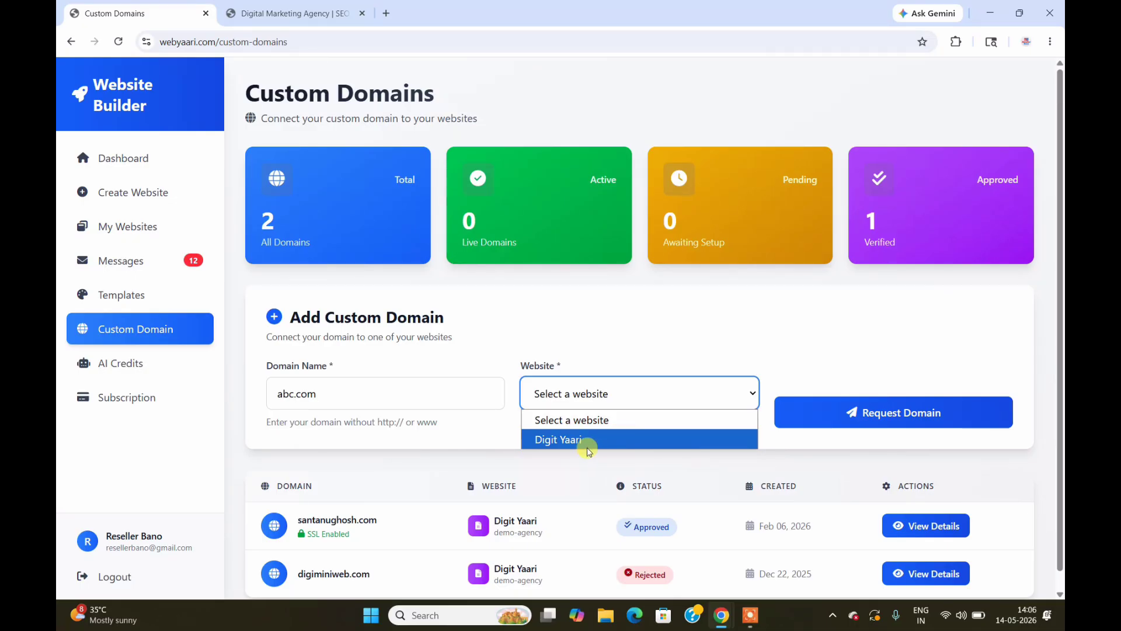
click(604, 440)
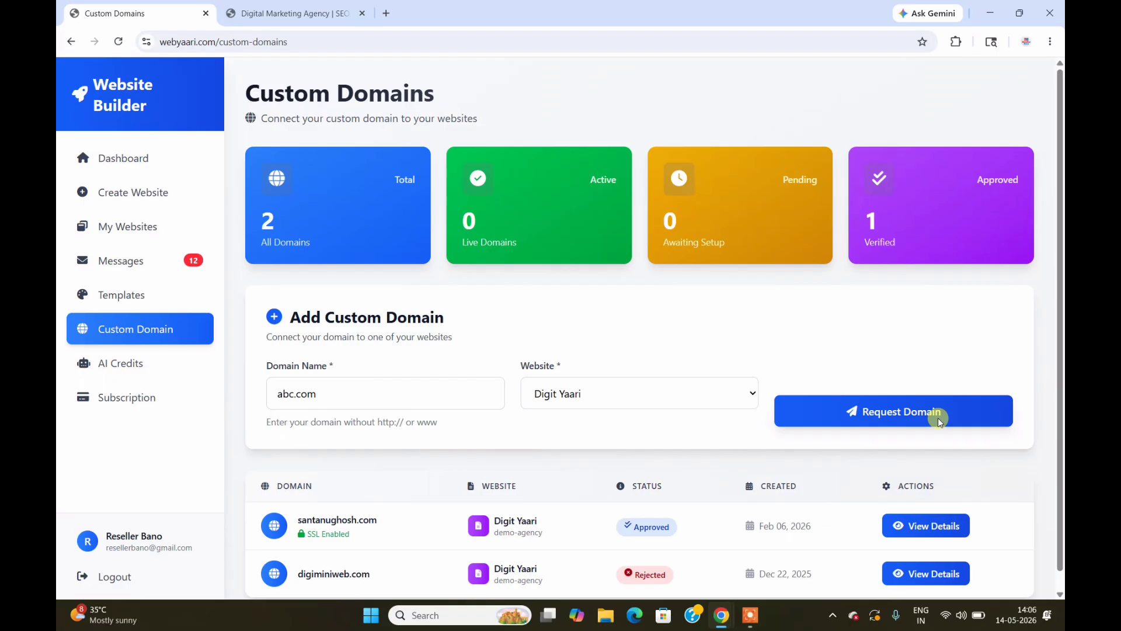
click(928, 528)
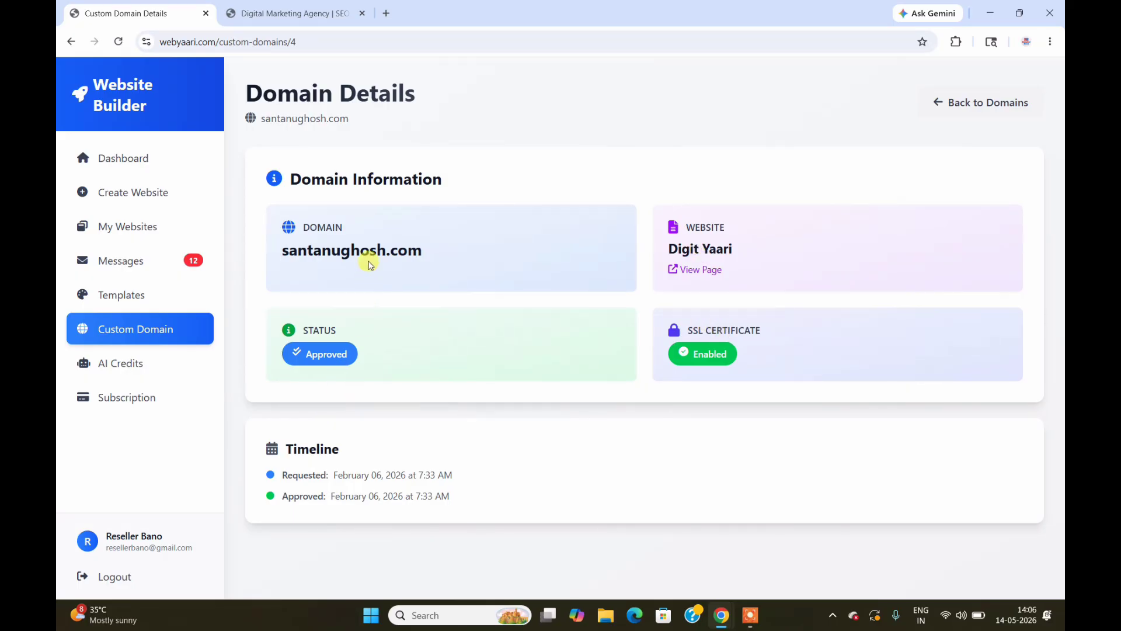
click(296, 10)
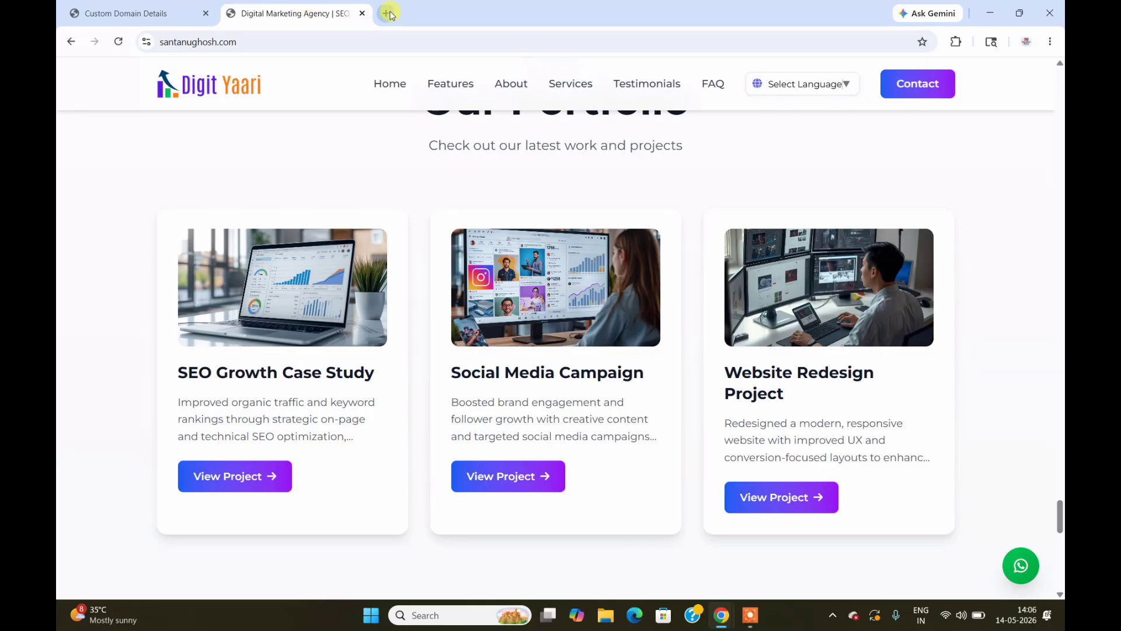
click(386, 13)
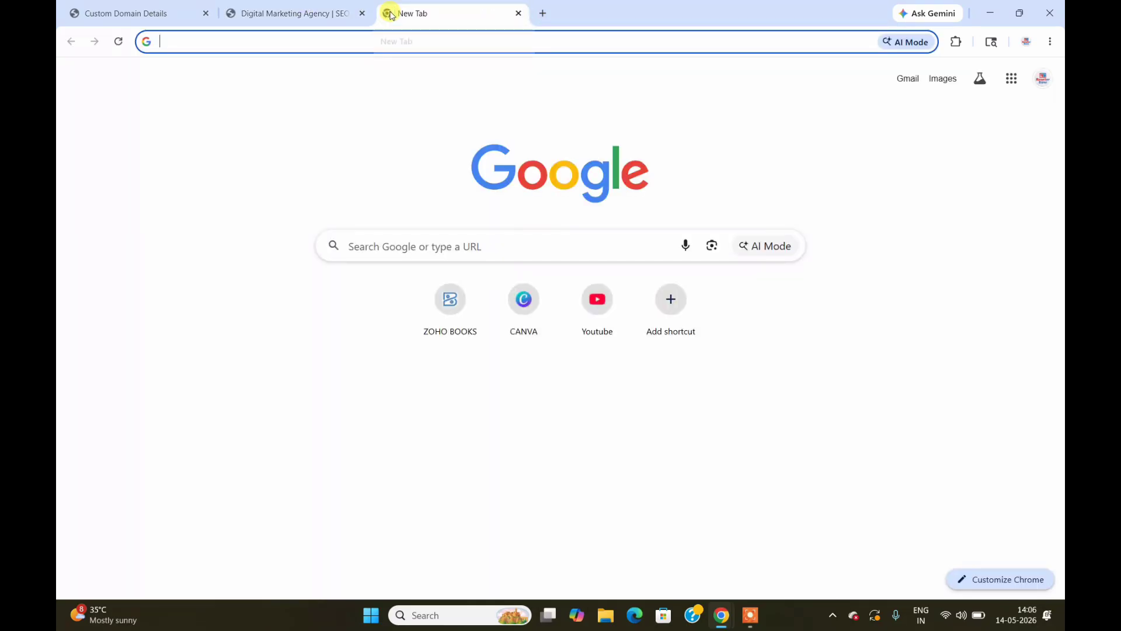
text(pla)
key(Return)
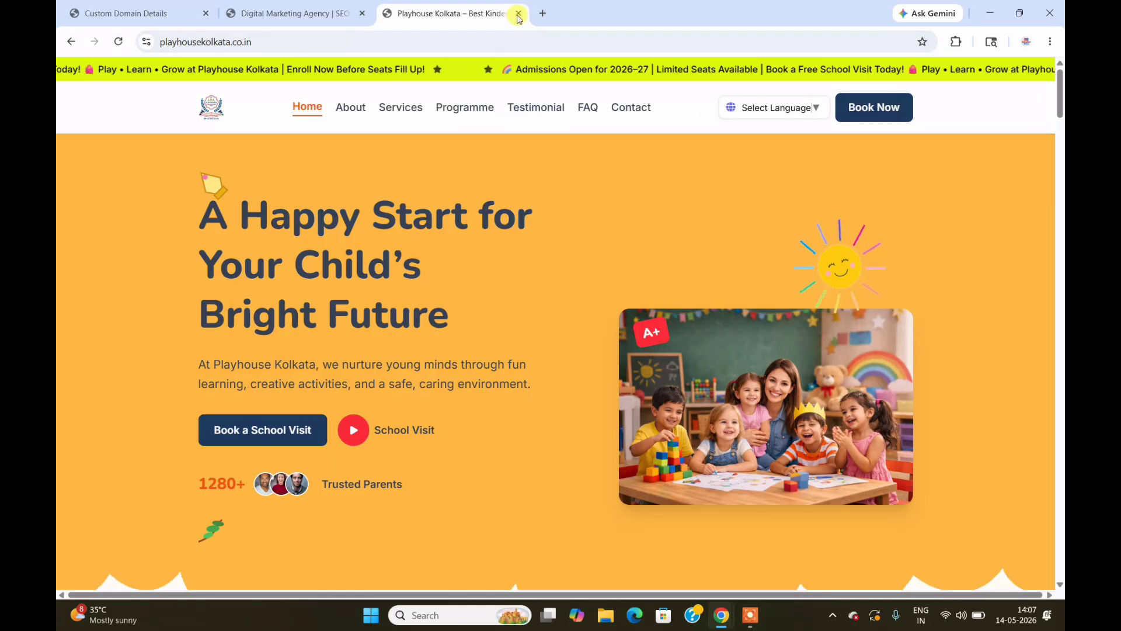
click(518, 13)
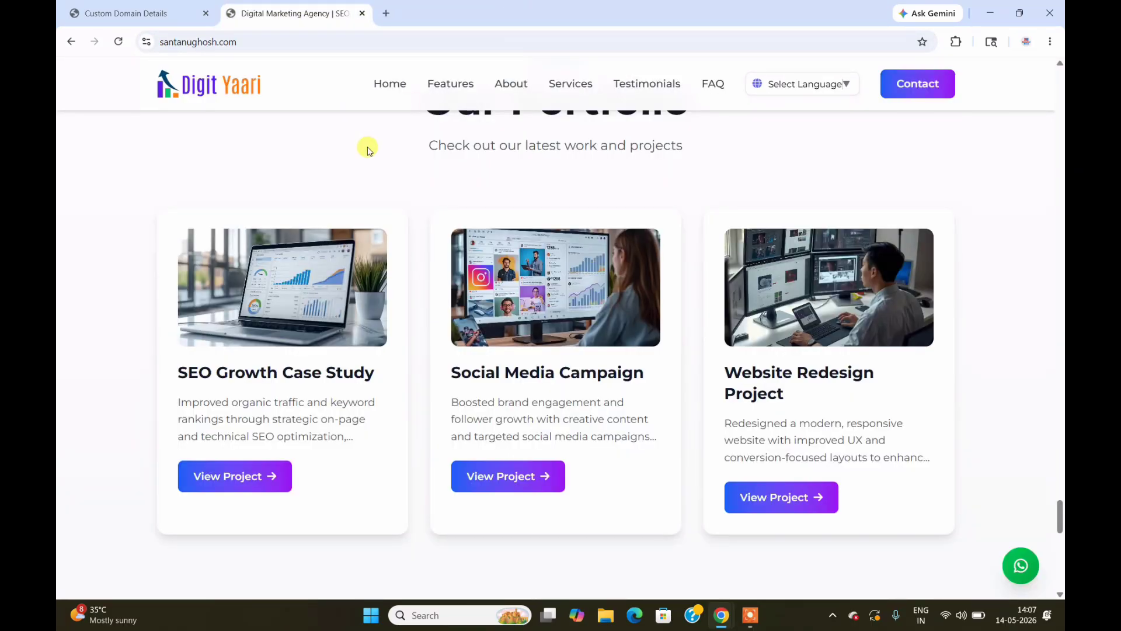
click(123, 8)
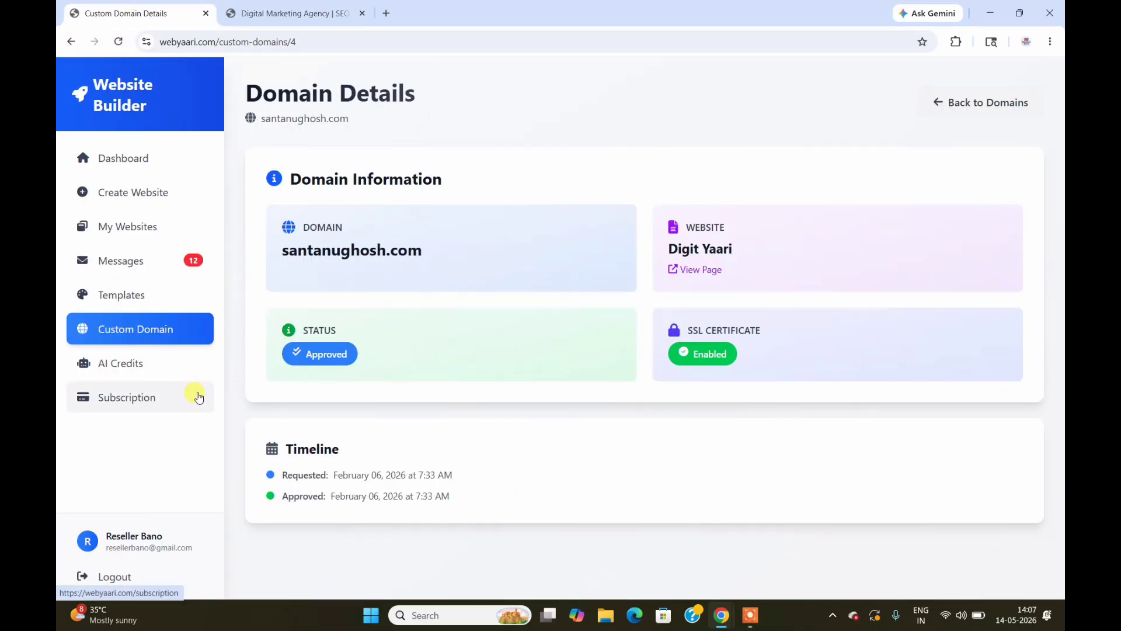
Step: From the dashboard, open the Digit Yaari website for editing via My Websites
click(138, 164)
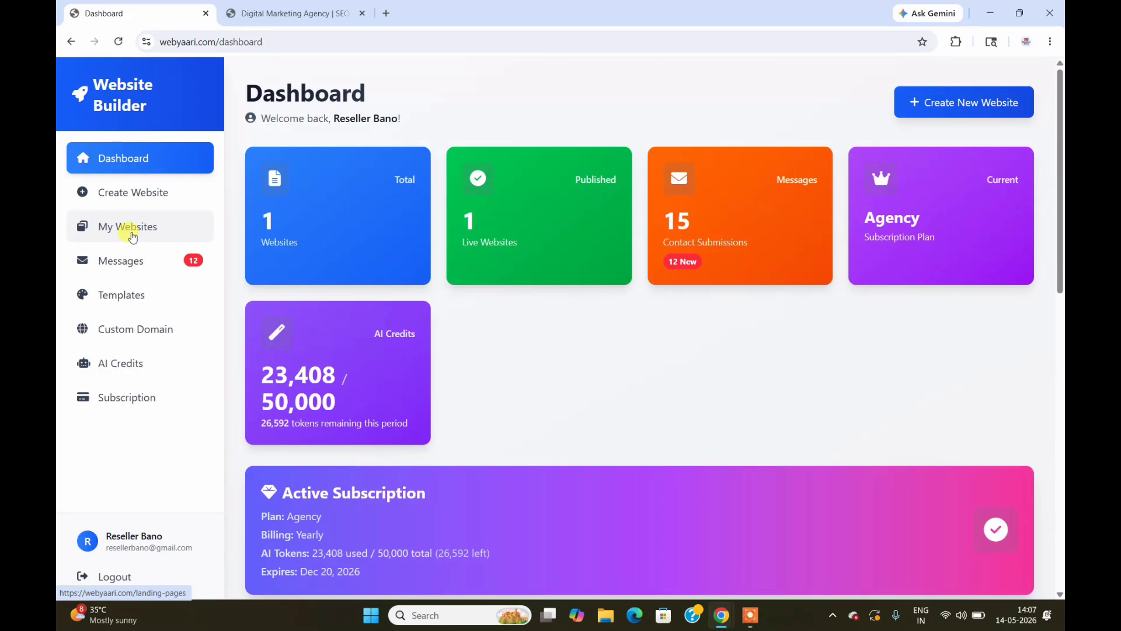
click(136, 234)
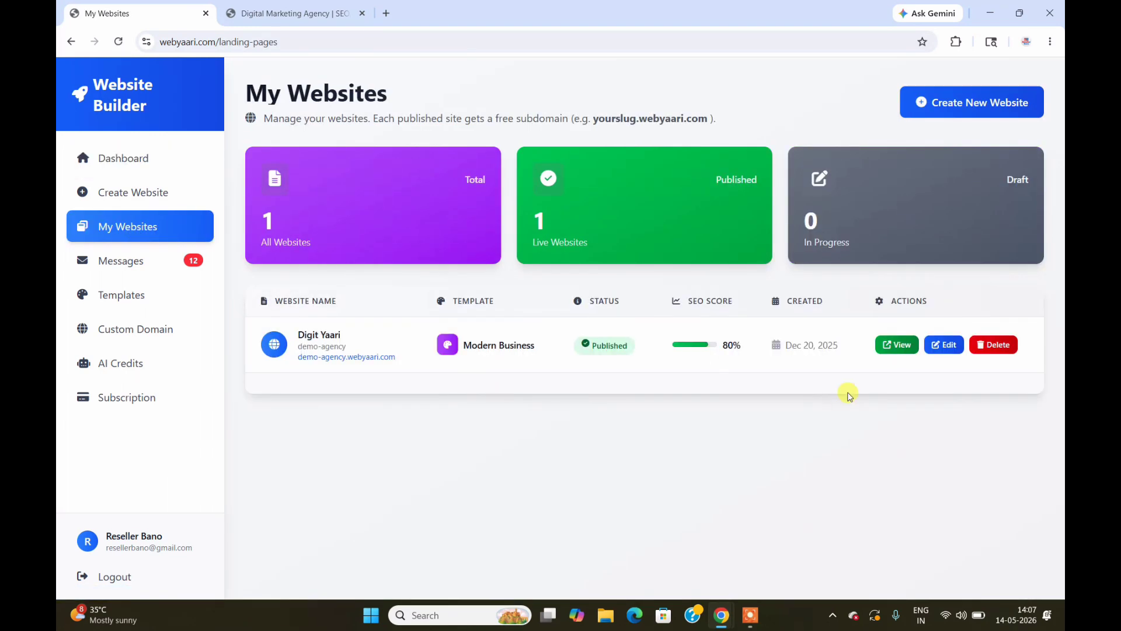
click(945, 344)
click(735, 186)
drag(736, 187, 403, 188)
Step: Return to the account dashboard after a look at the live Digit Yaari site tab
click(185, 161)
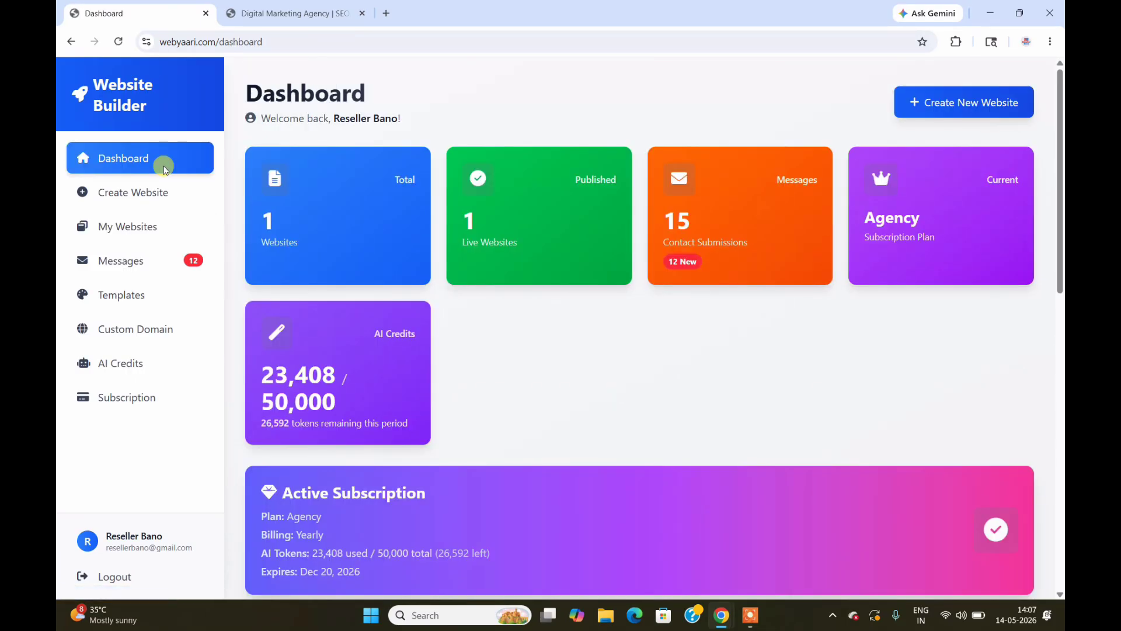
click(287, 13)
click(161, 9)
click(153, 331)
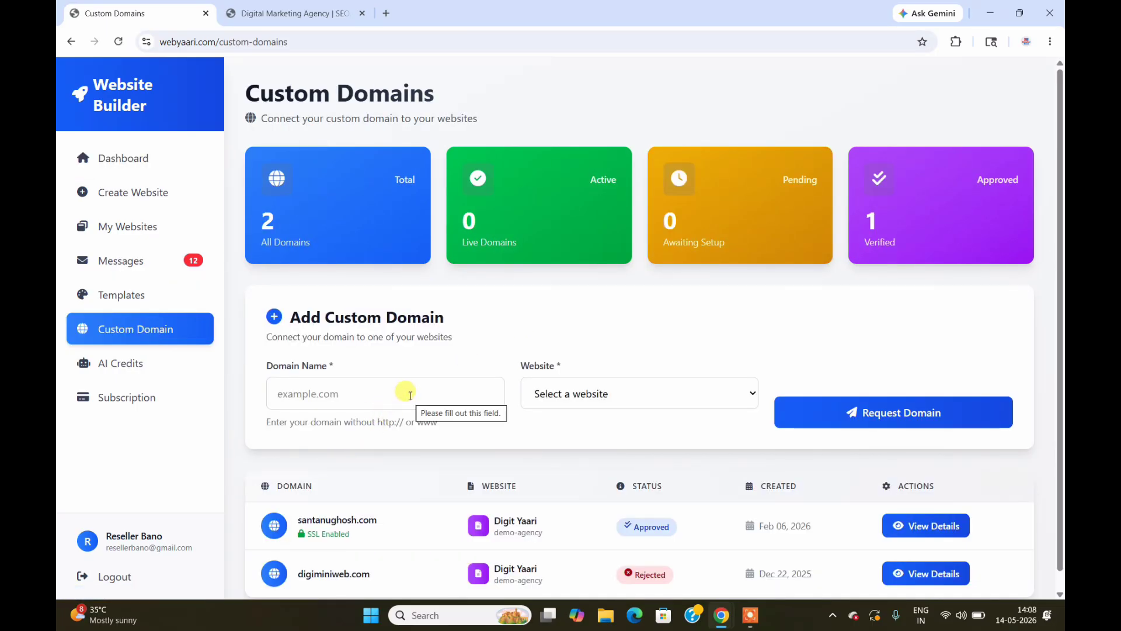
click(640, 394)
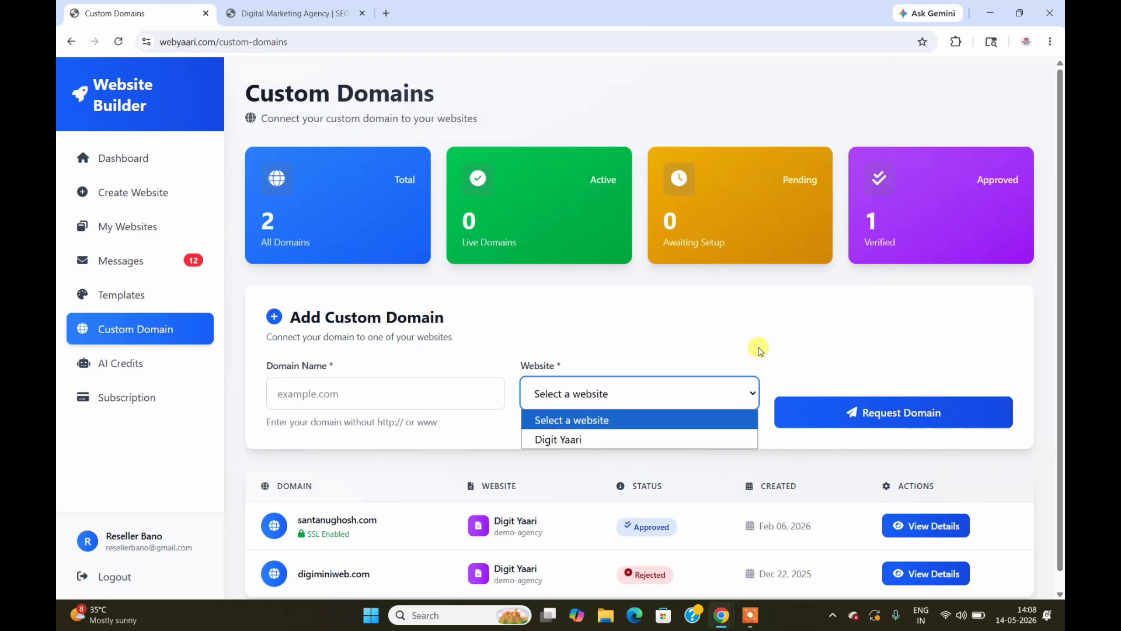
click(804, 336)
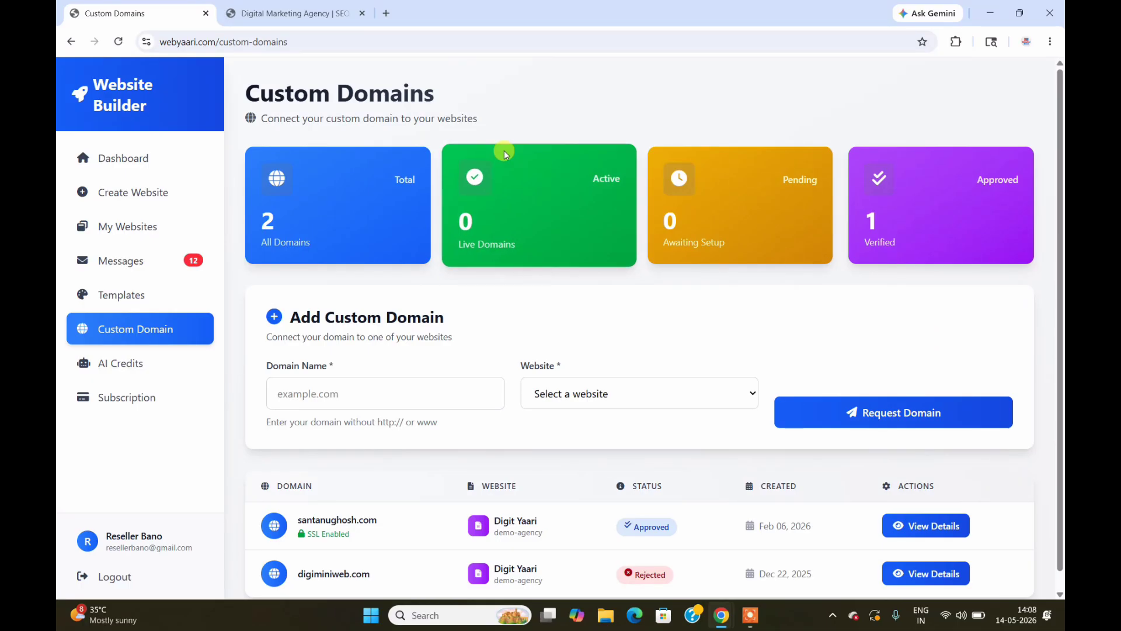
click(150, 169)
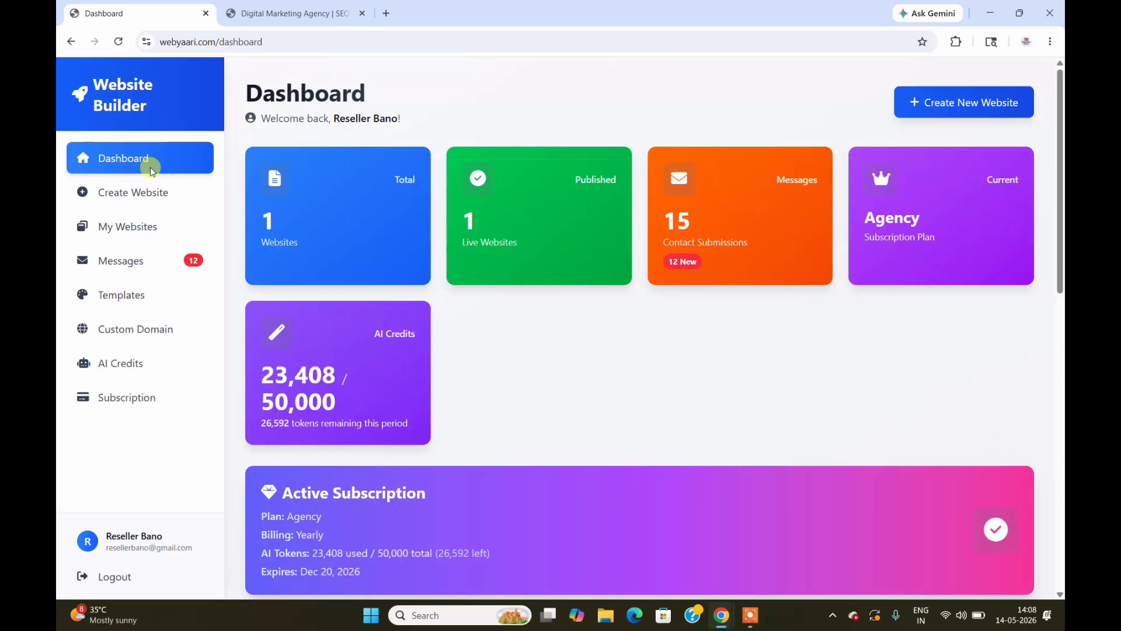
Step: Load the WebYaari homepage in a new tab and scroll through it
click(387, 13)
text(web)
key(Return)
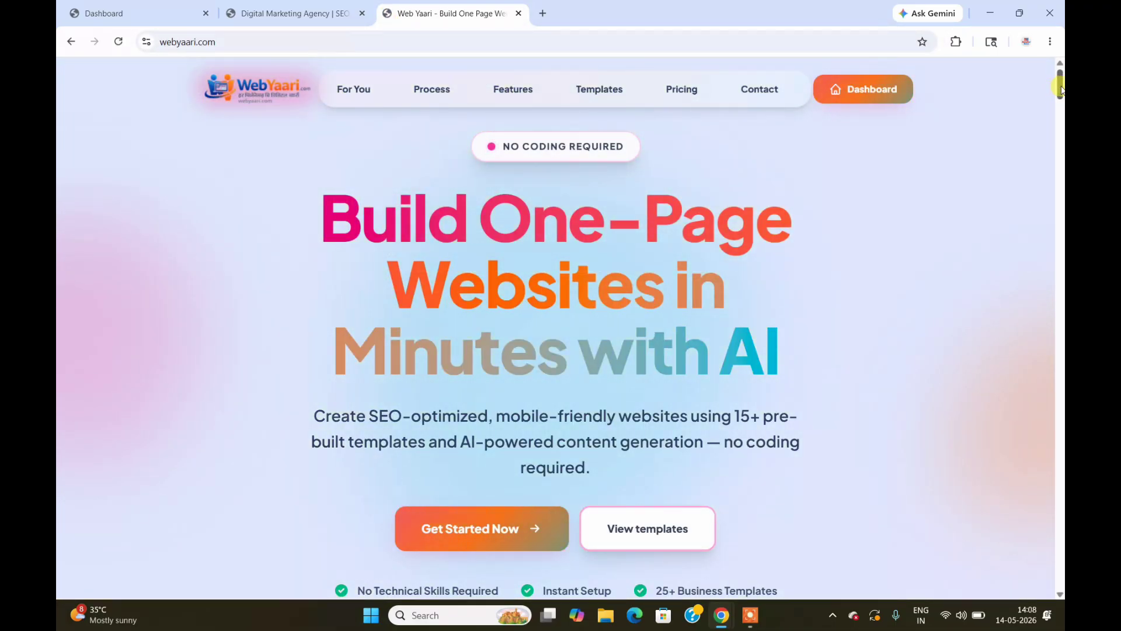
drag(1062, 88, 1062, 270)
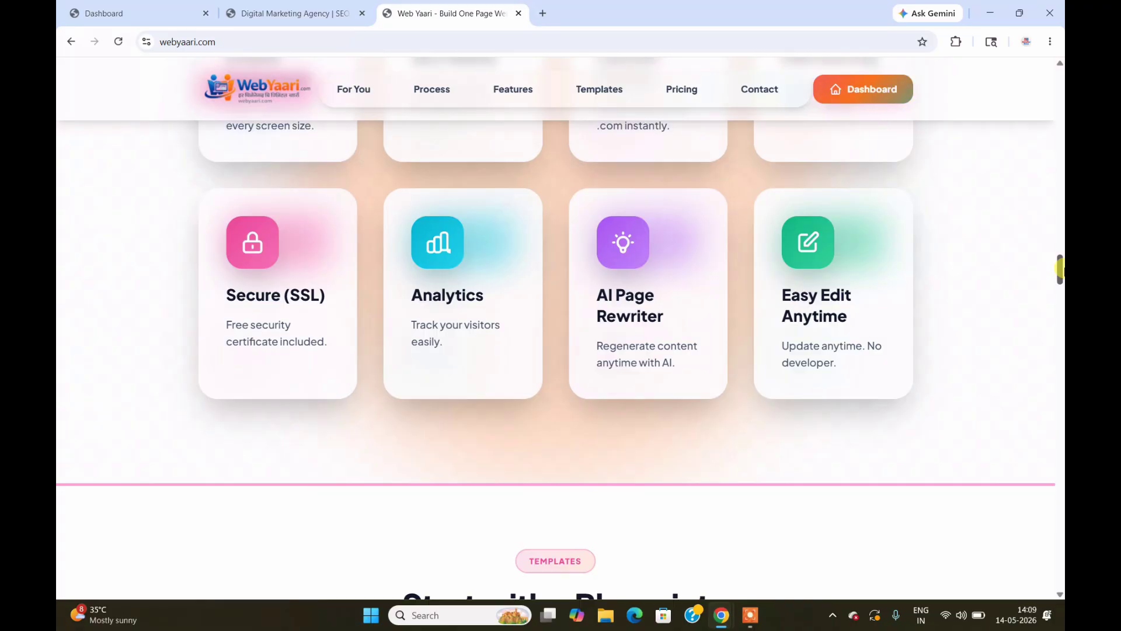
drag(1061, 270, 839, 288)
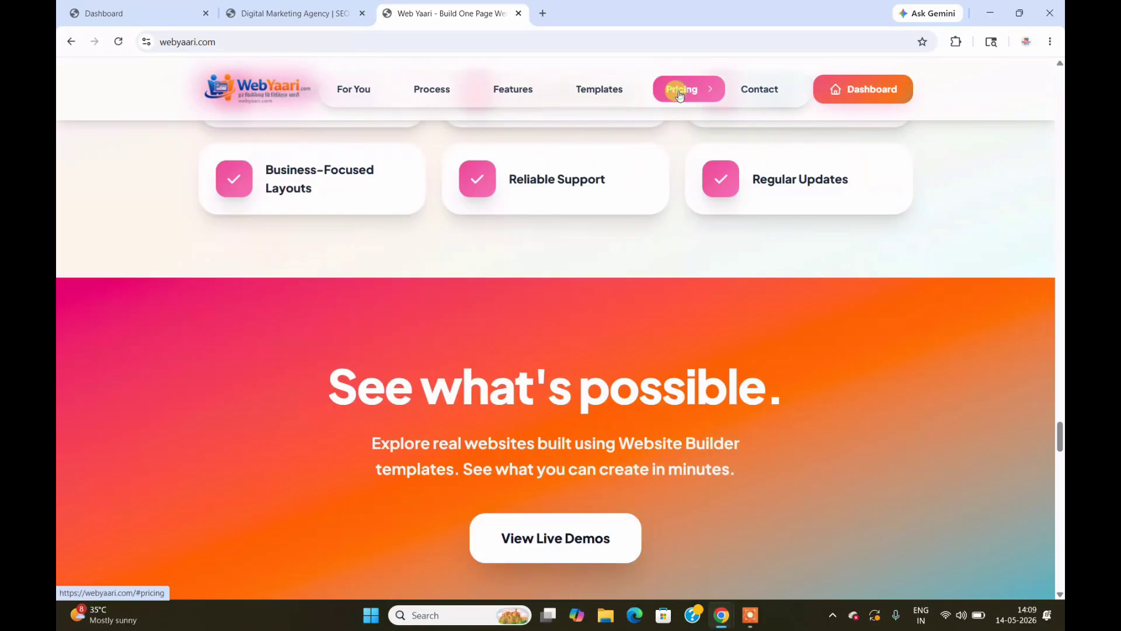
Step: Review the pricing plans down to the footer, return to the homepage top, then the dashboard tab
click(679, 95)
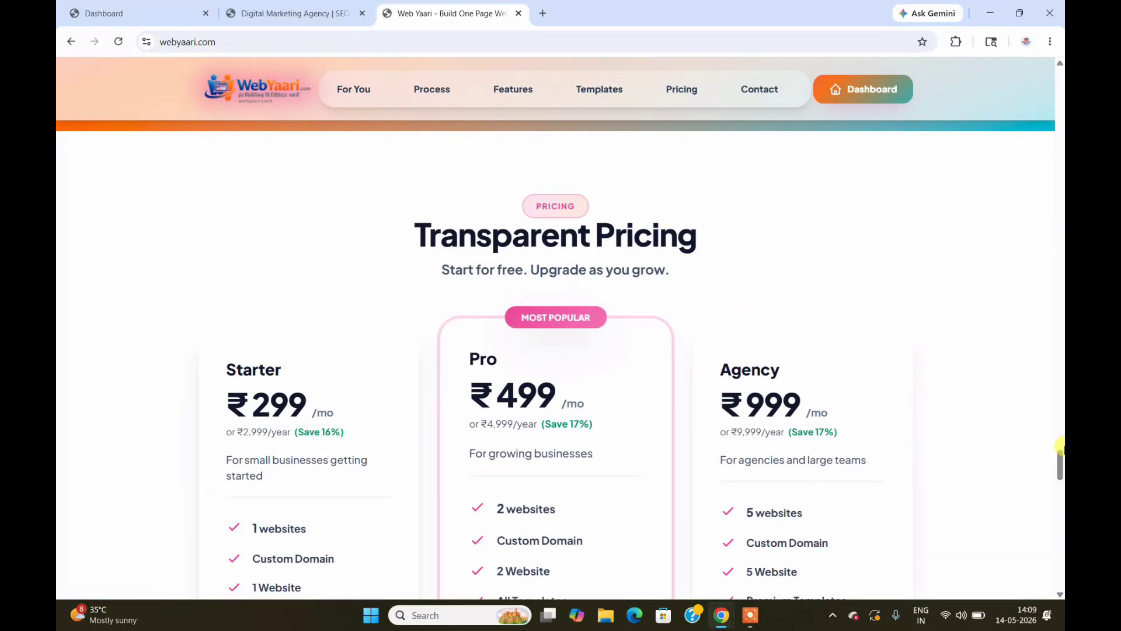
drag(1061, 475, 1061, 546)
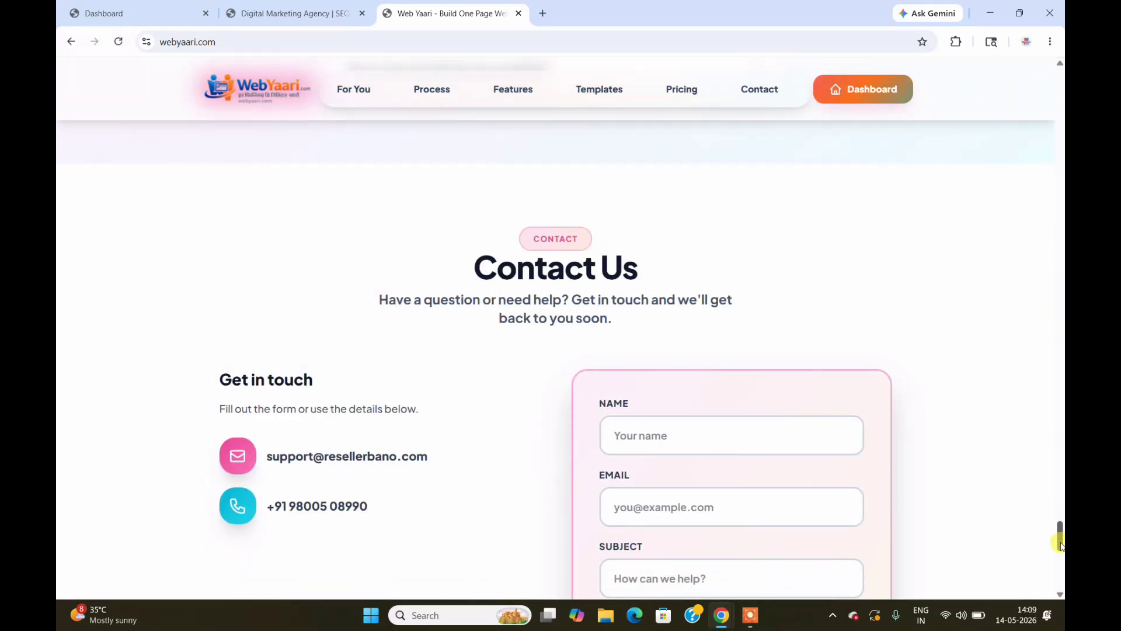
scroll(1060, 537, down, 10)
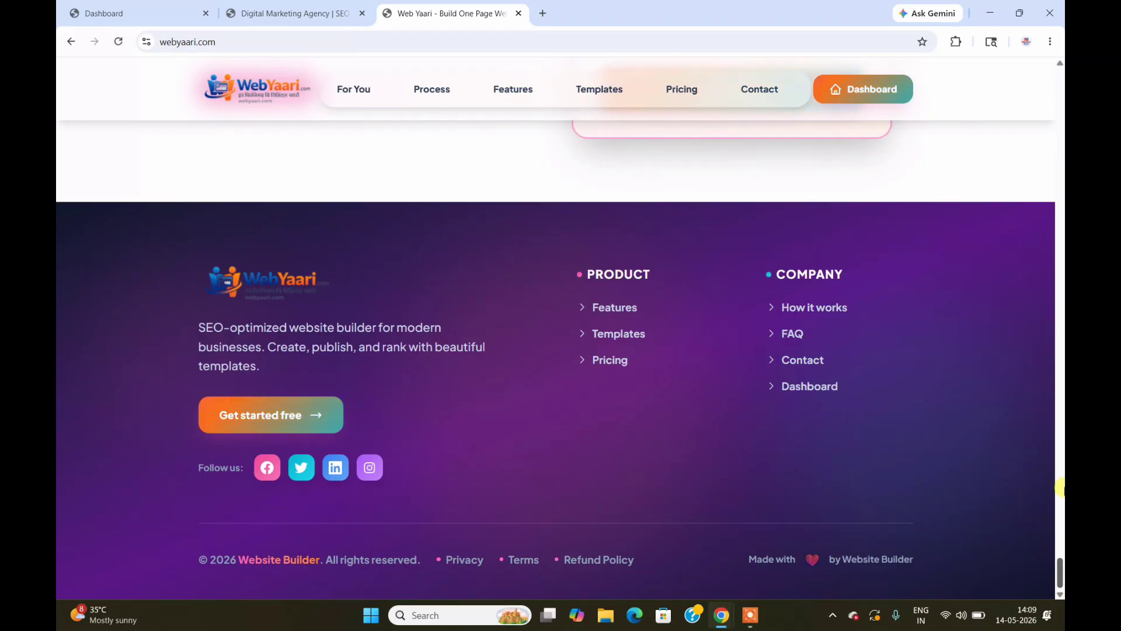
click(263, 94)
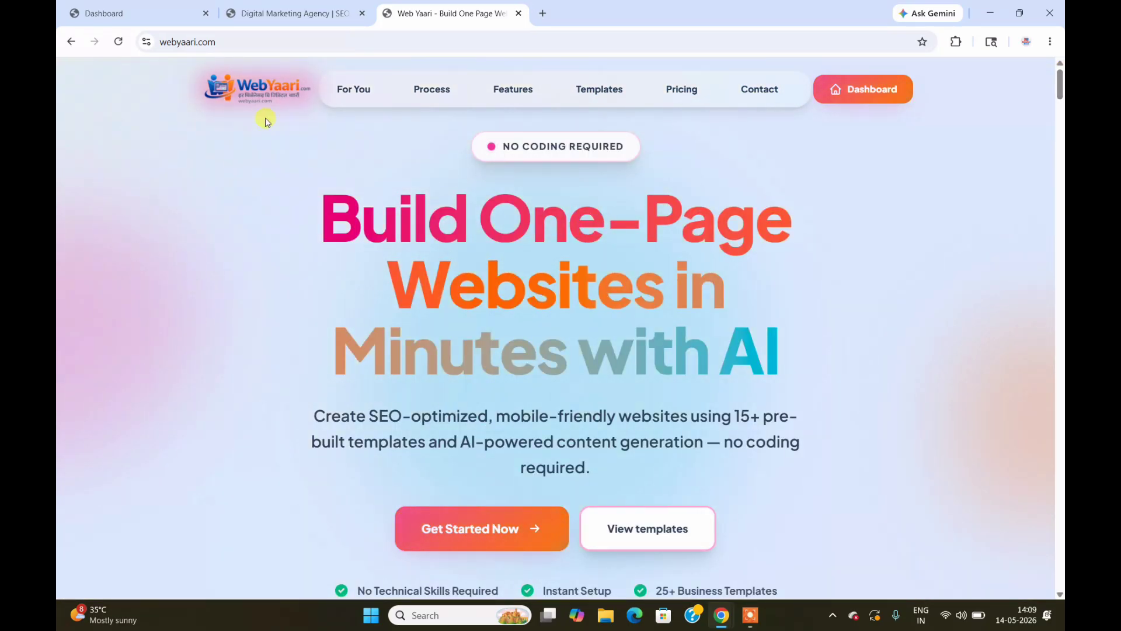
click(304, 8)
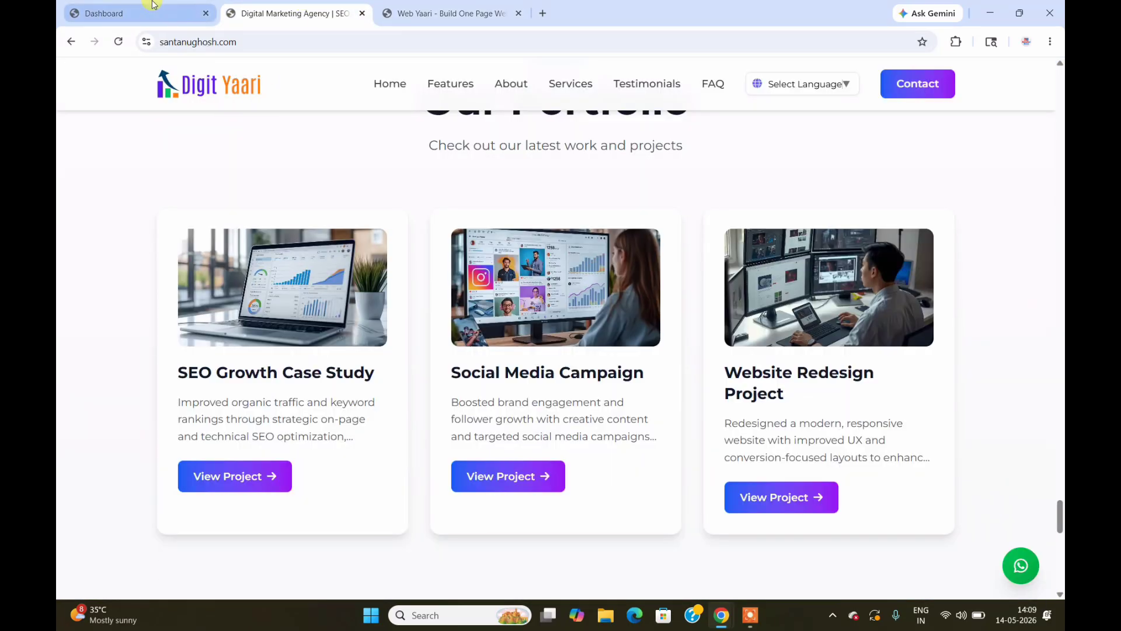
click(154, 4)
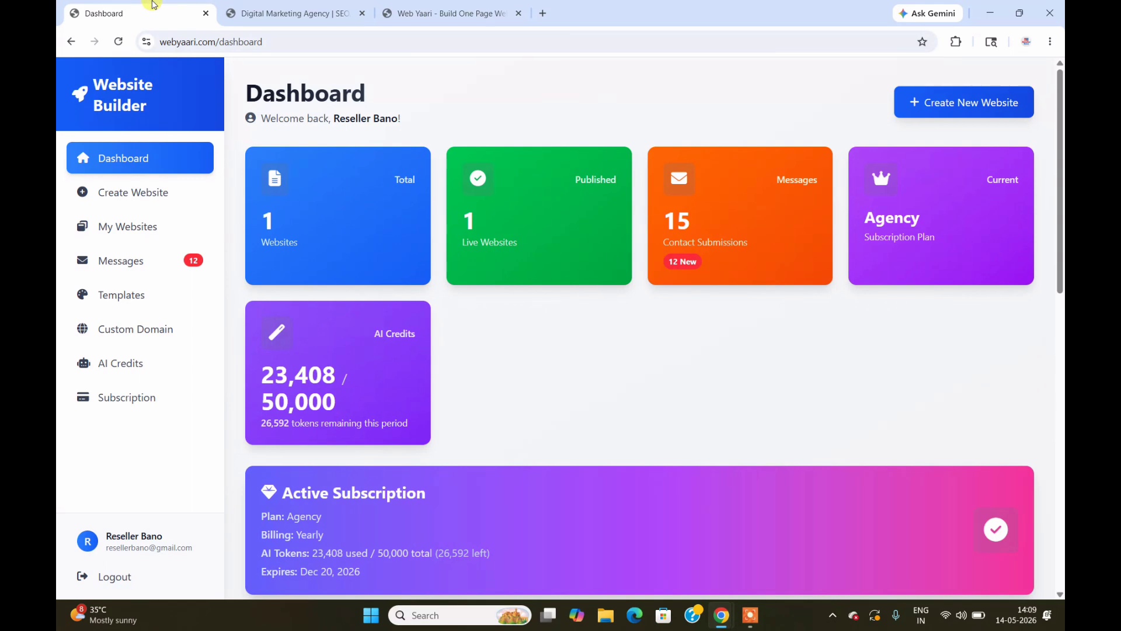